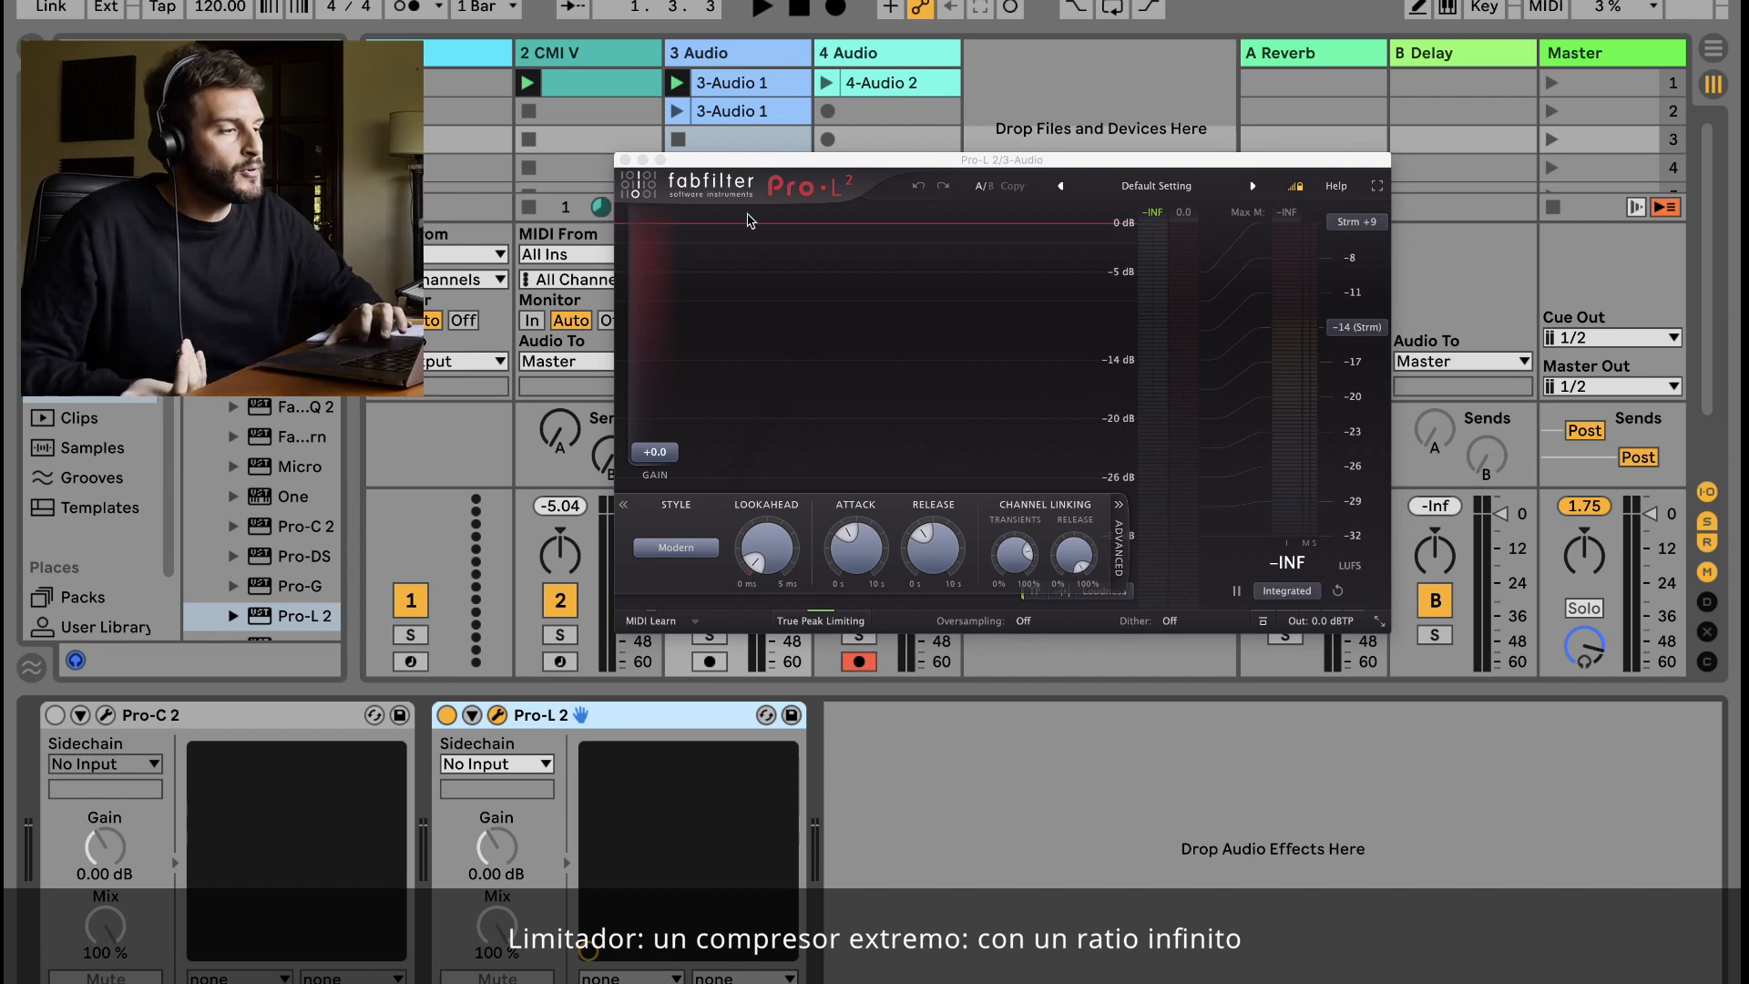
Move the Pro-L 2 window off the clip slots and delete the 4-Audio 2 clip from the 4 Audio track.
{"action": "left_click_drag", "start_coordinate": [748, 167], "coordinate": [1011, 361]}
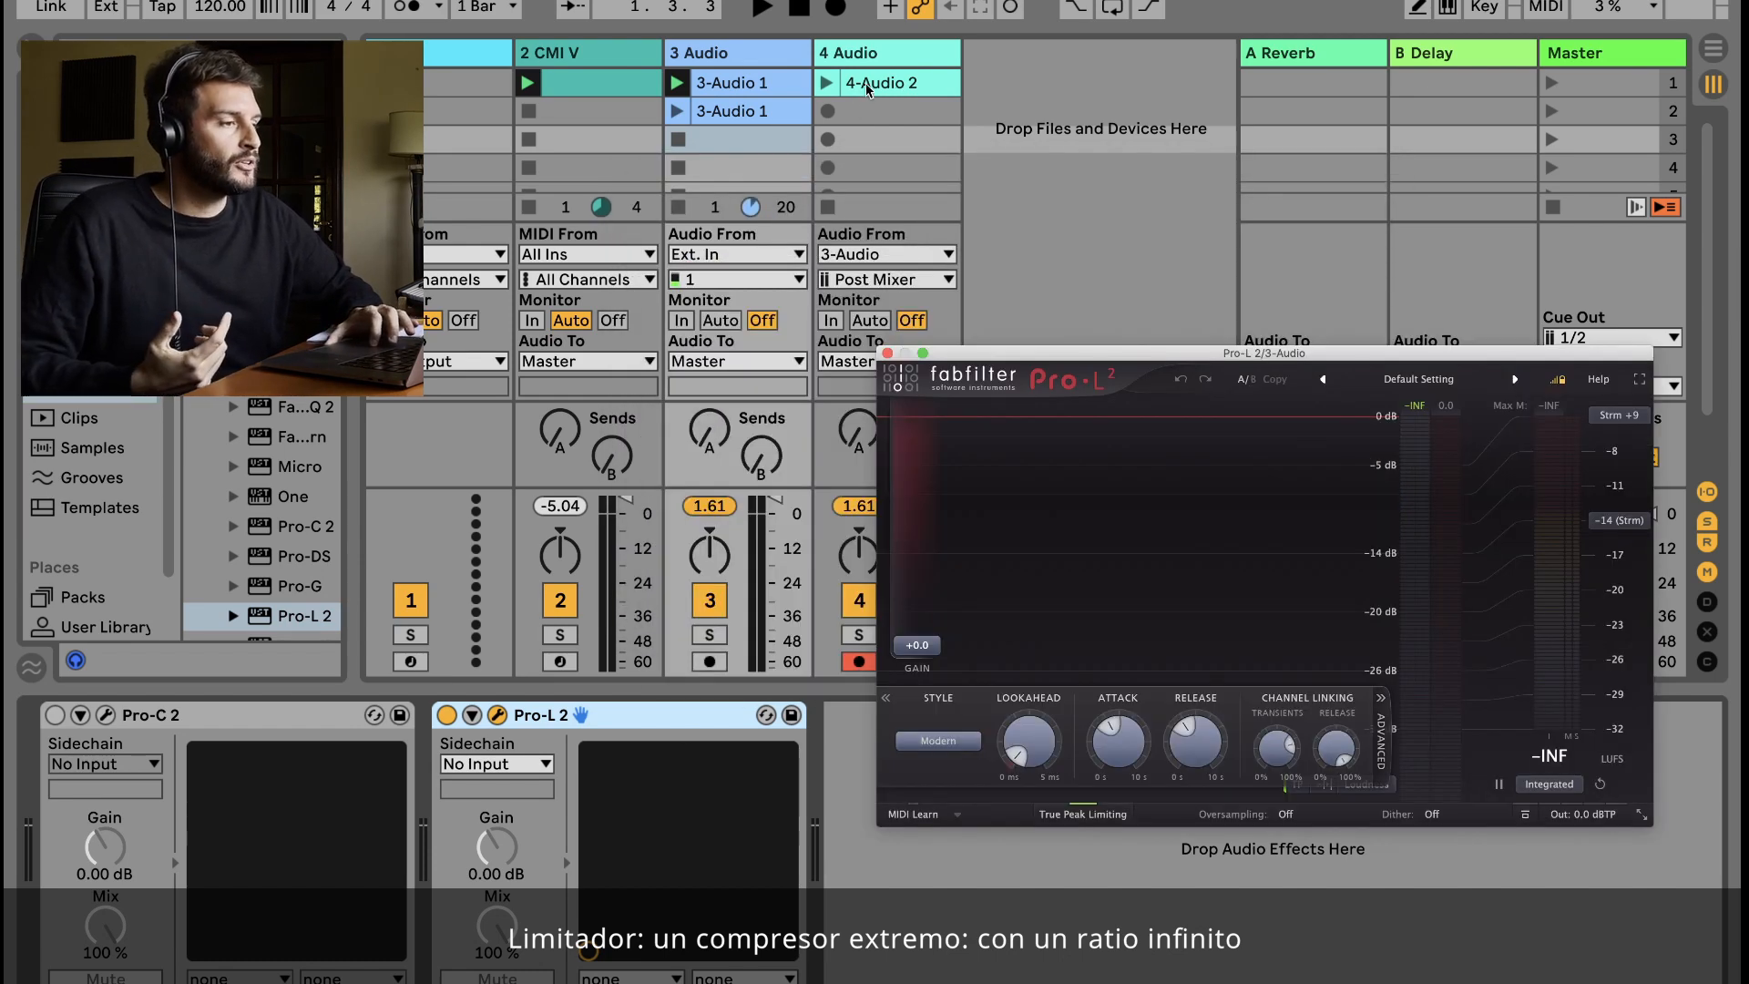
{"action": "left_click", "coordinate": [867, 84]}
{"action": "key", "text": "Delete"}
{"action": "key", "text": "Left"}
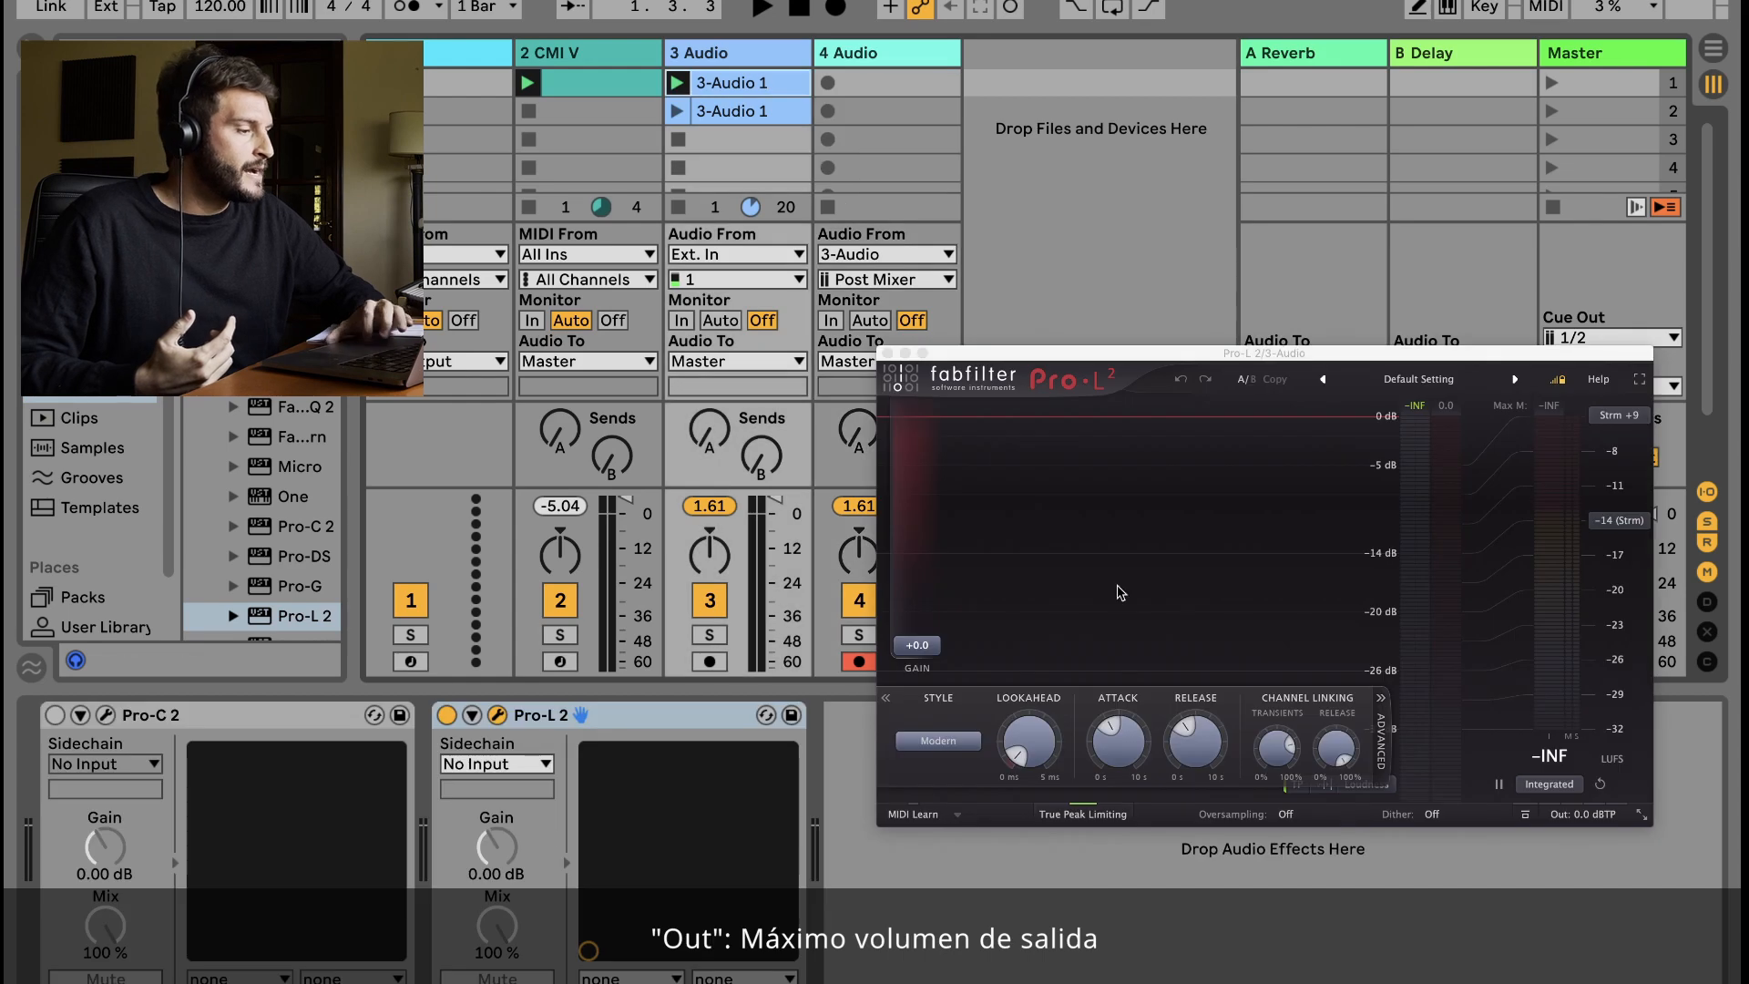
Lower the Pro-L 2 limiter's output level to about -13.9 dBTP.
{"action": "mouse_move", "coordinate": [1570, 821]}
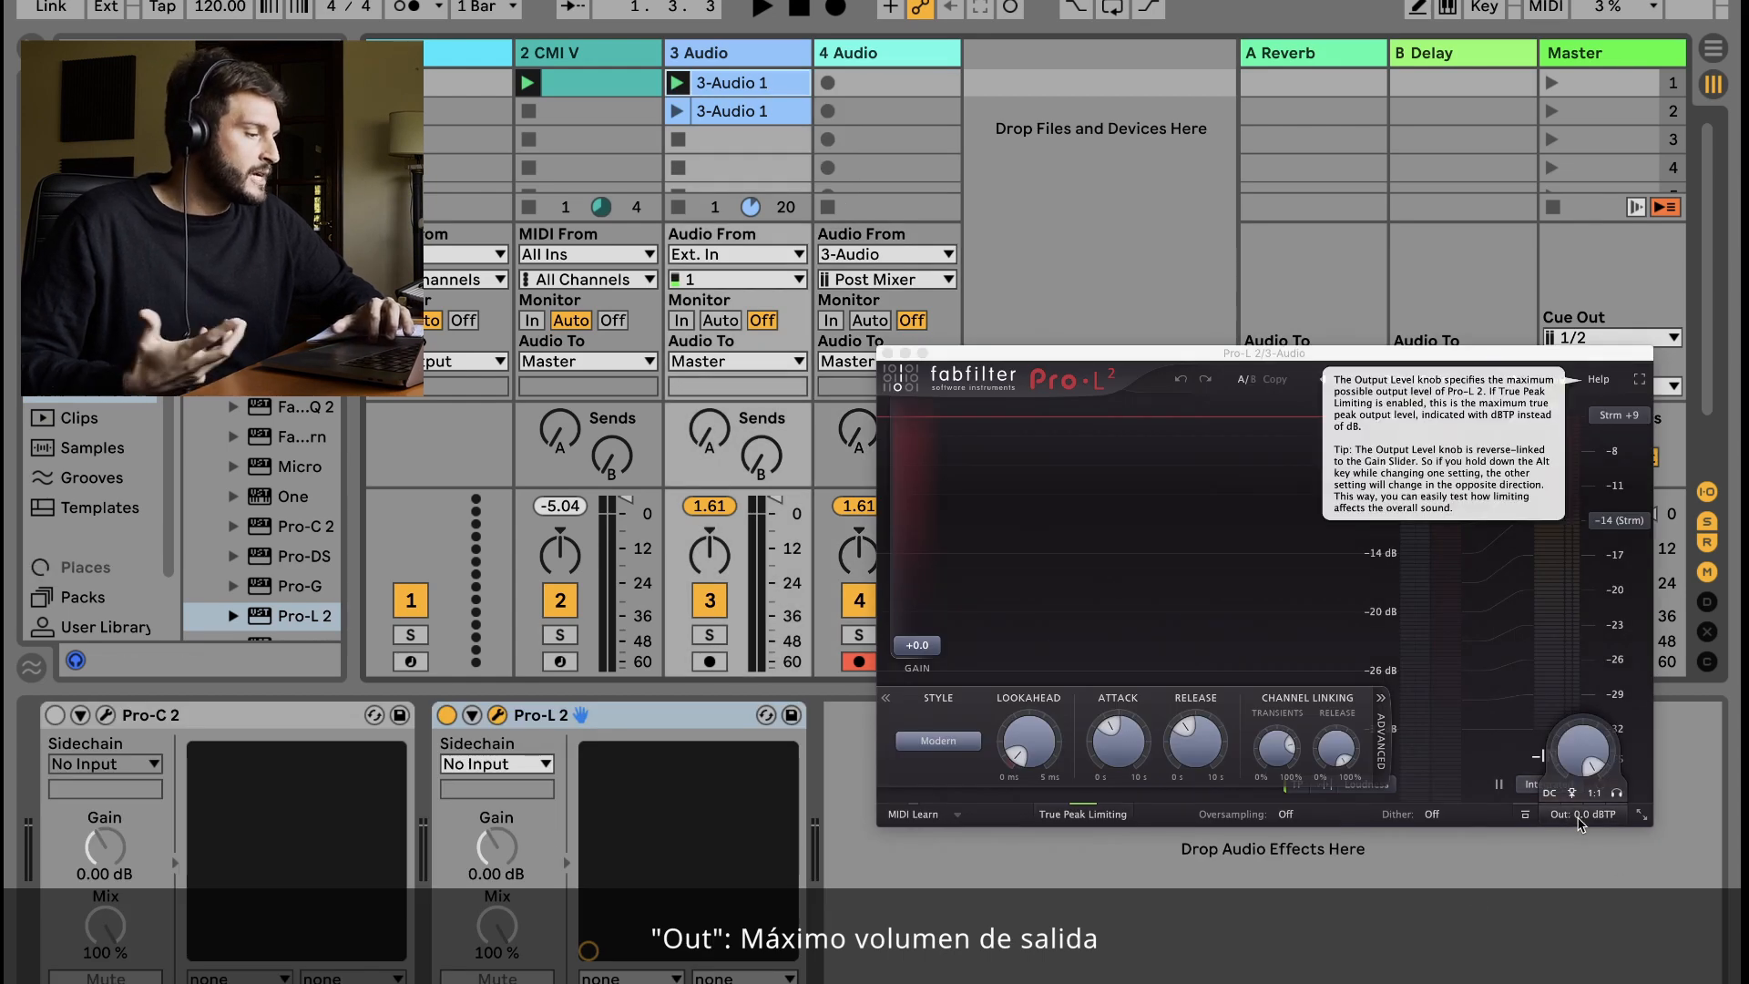
{"action": "mouse_move", "coordinate": [1582, 754]}
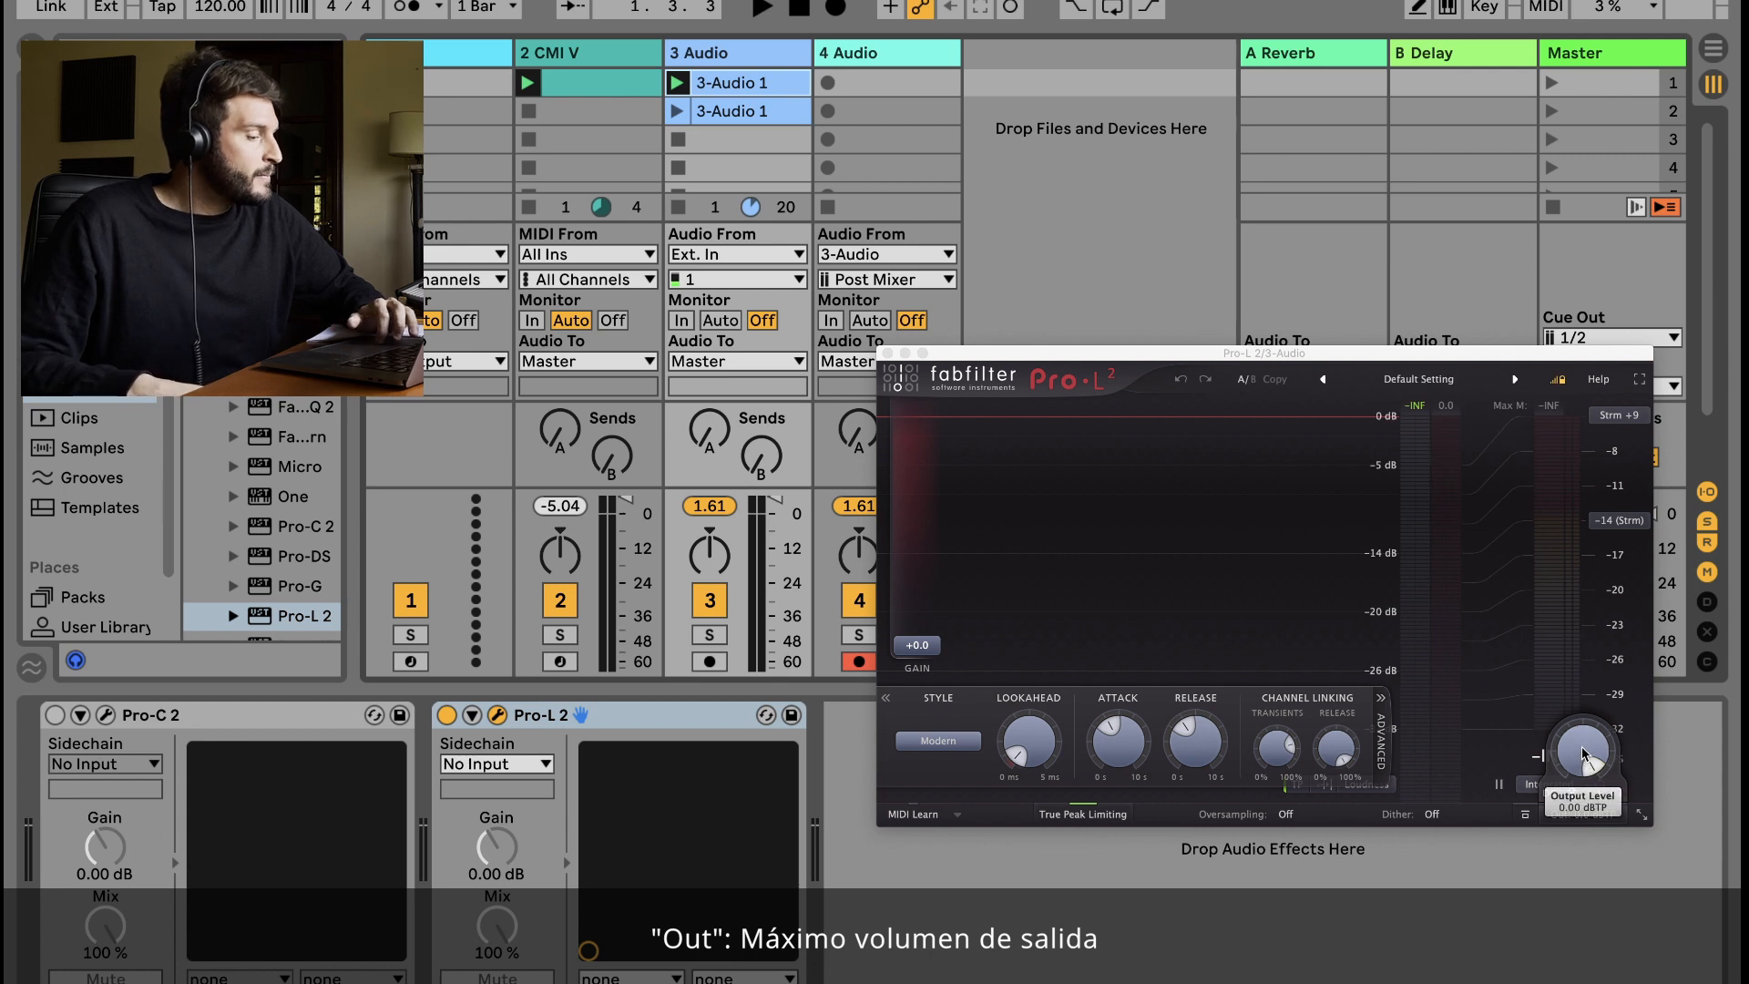
{"action": "left_click_drag", "start_coordinate": [1582, 754], "coordinate": [1582, 806]}
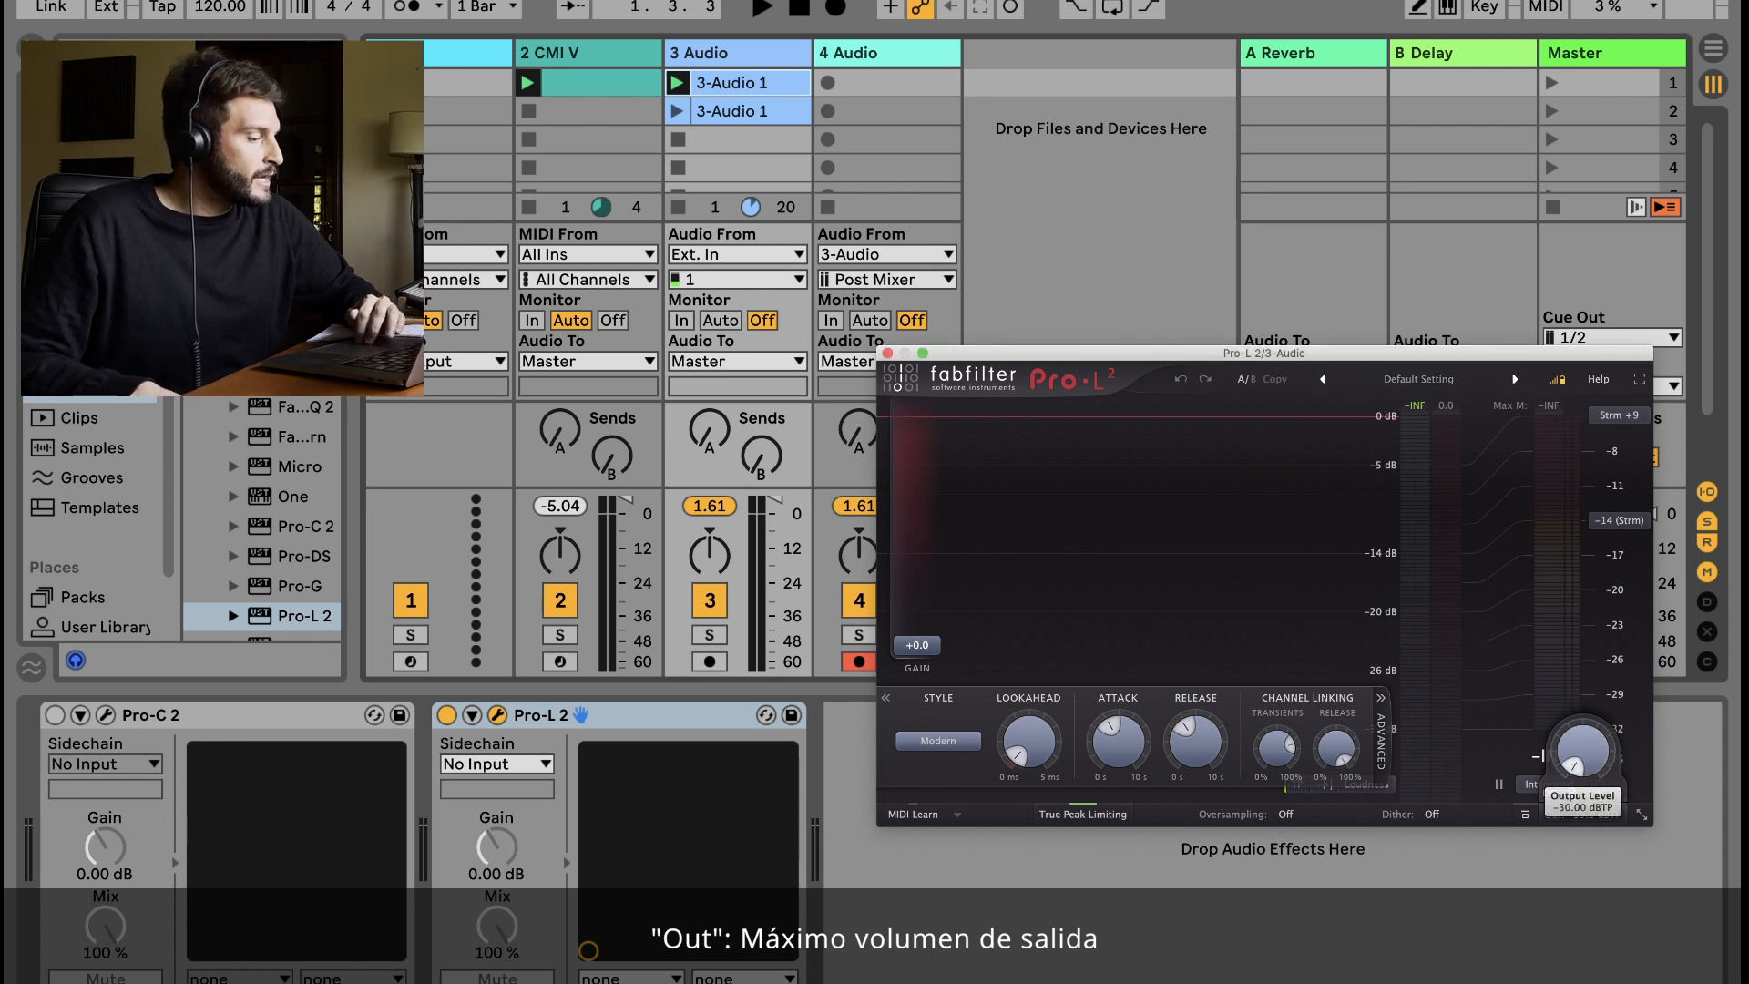
{"action": "left_click_drag", "start_coordinate": [1521, 929], "coordinate": [1522, 880]}
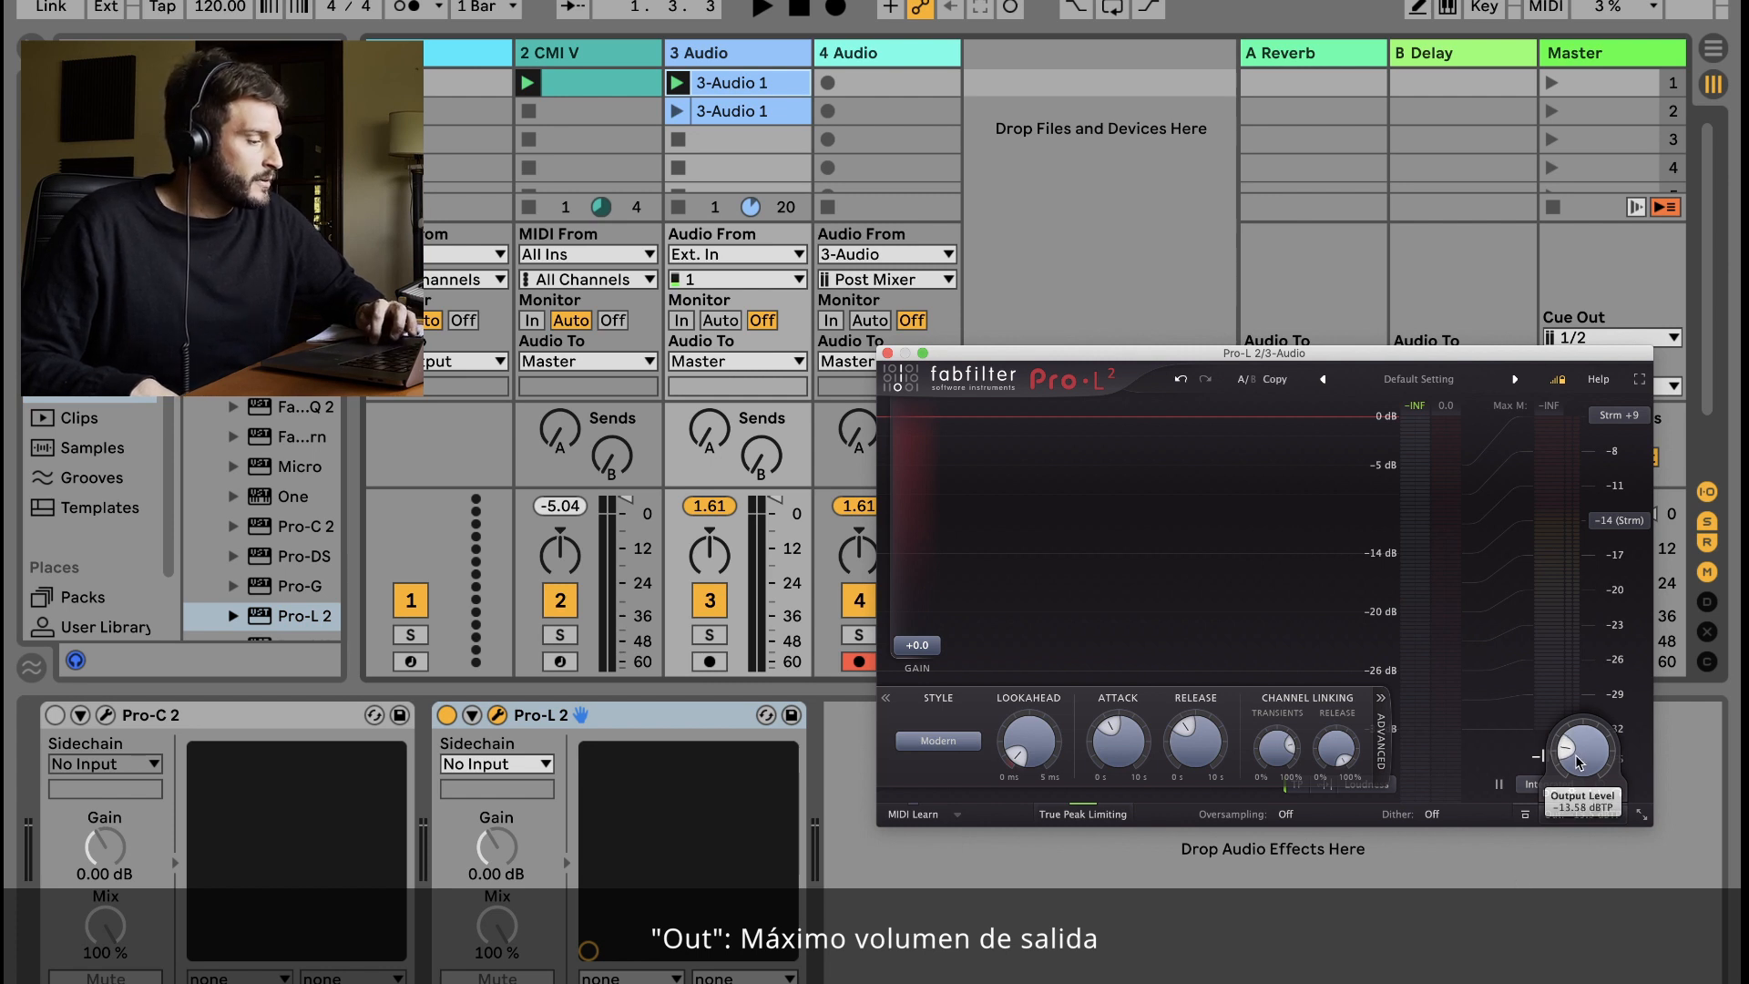
{"action": "left_click_drag", "start_coordinate": [1579, 767], "coordinate": [1578, 770]}
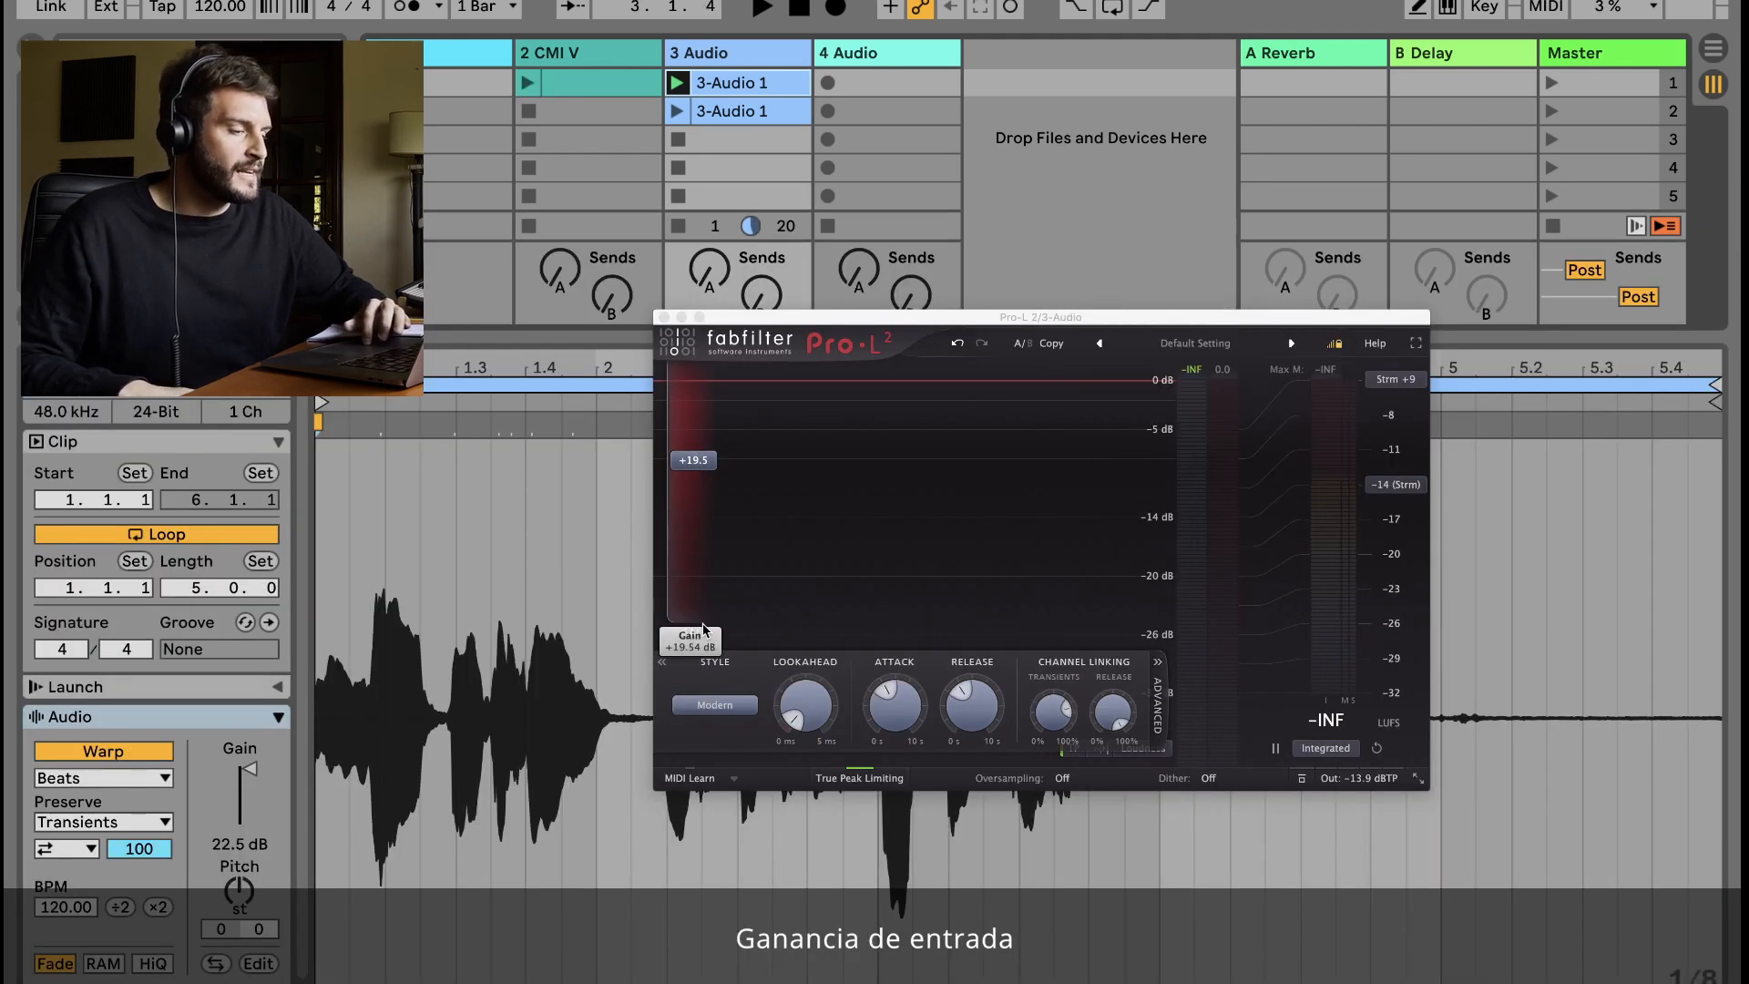
Read the limiter's Gain help and play the 3 Audio clip to examine the gain reduction in the level display.
{"action": "mouse_move", "coordinate": [695, 537]}
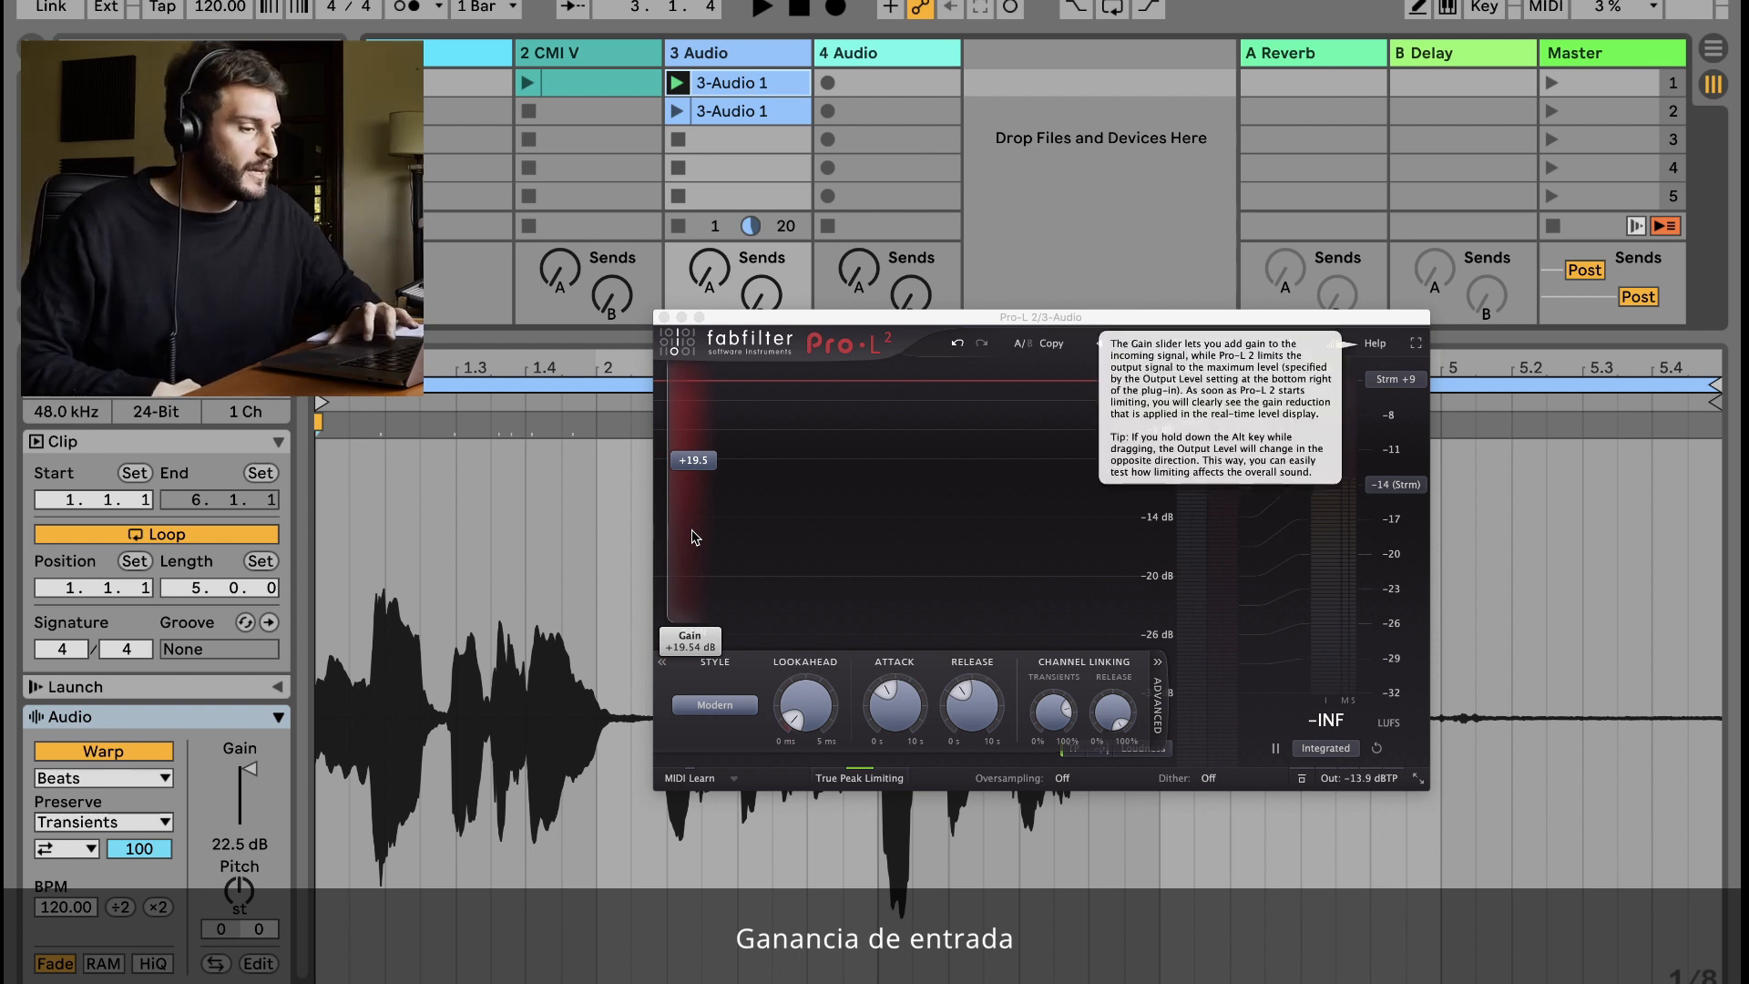
{"action": "left_click_drag", "start_coordinate": [837, 323], "coordinate": [730, 326]}
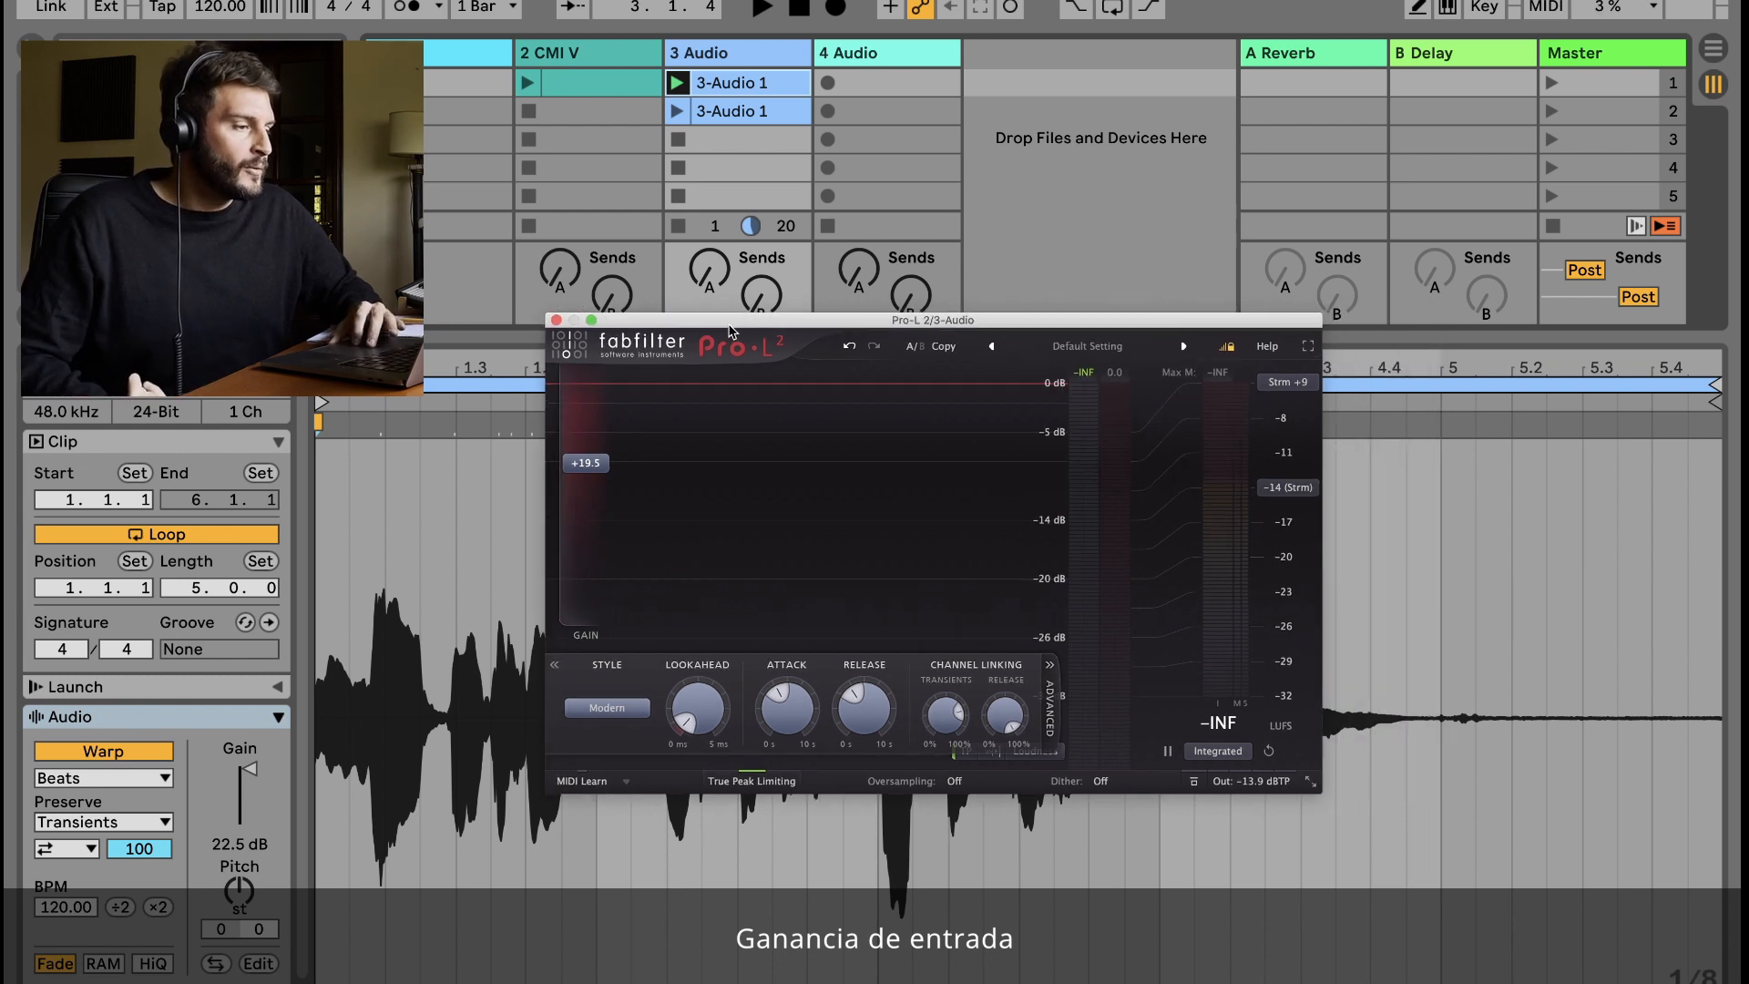
{"action": "key", "text": "space"}
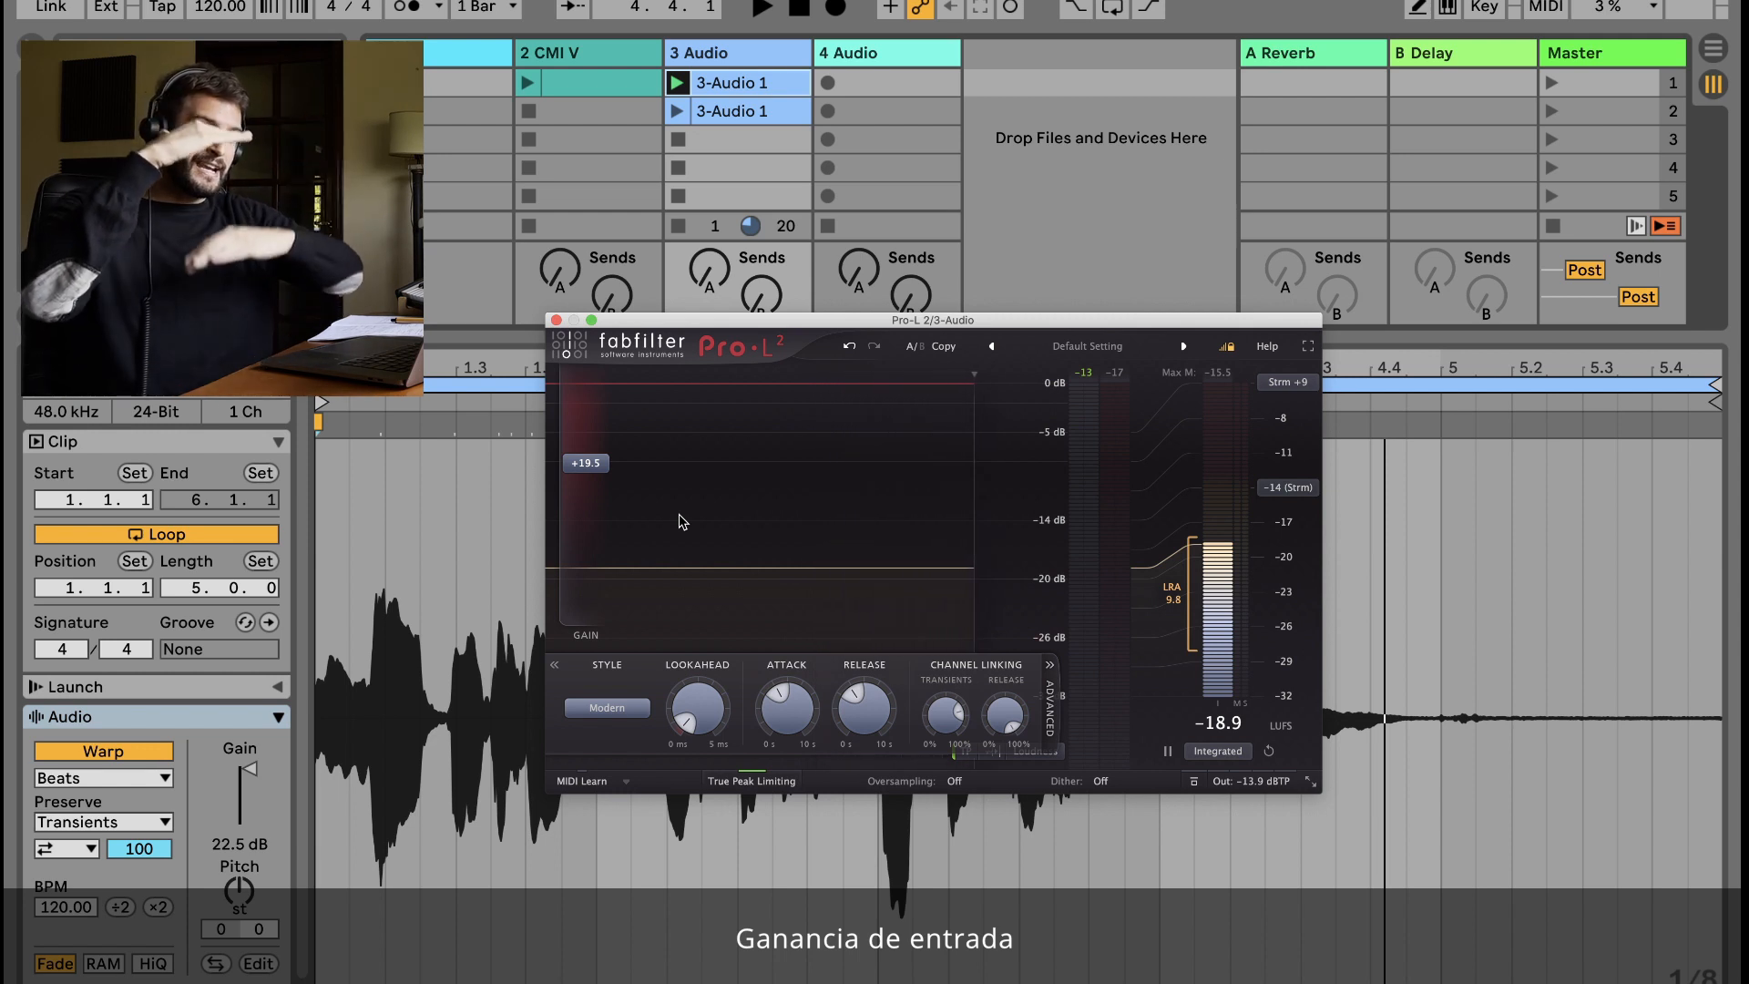
{"action": "key", "text": "space"}
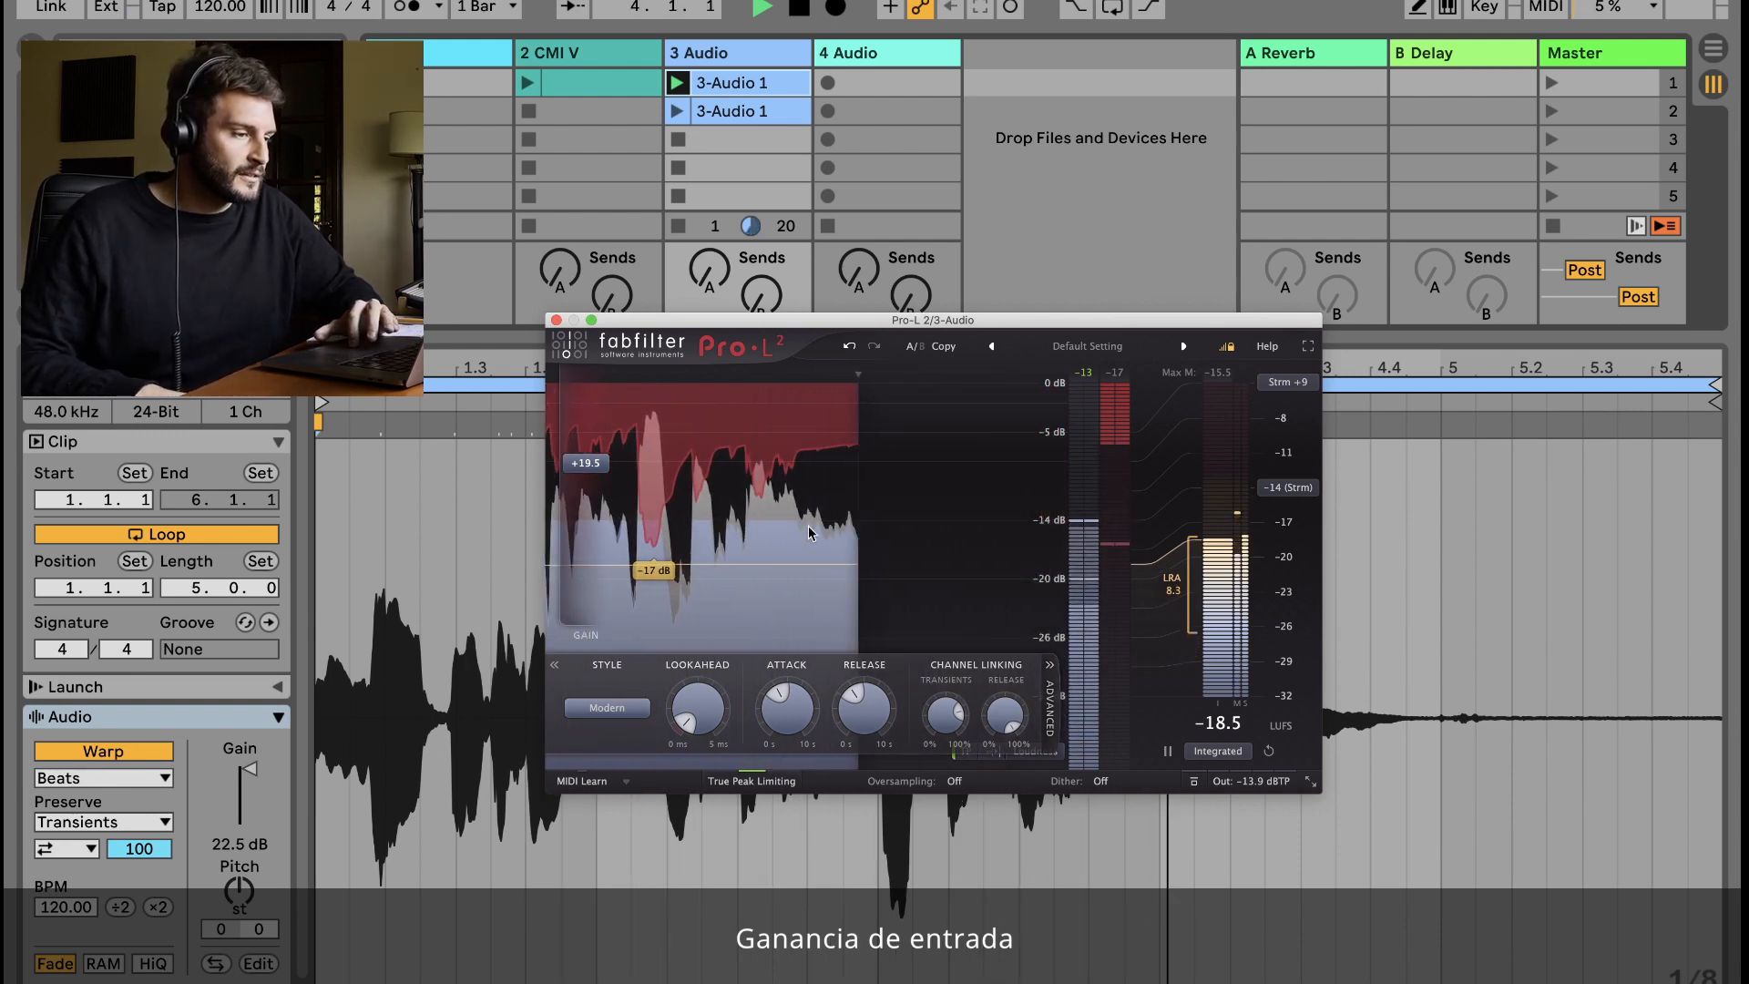
{"action": "key", "text": "space"}
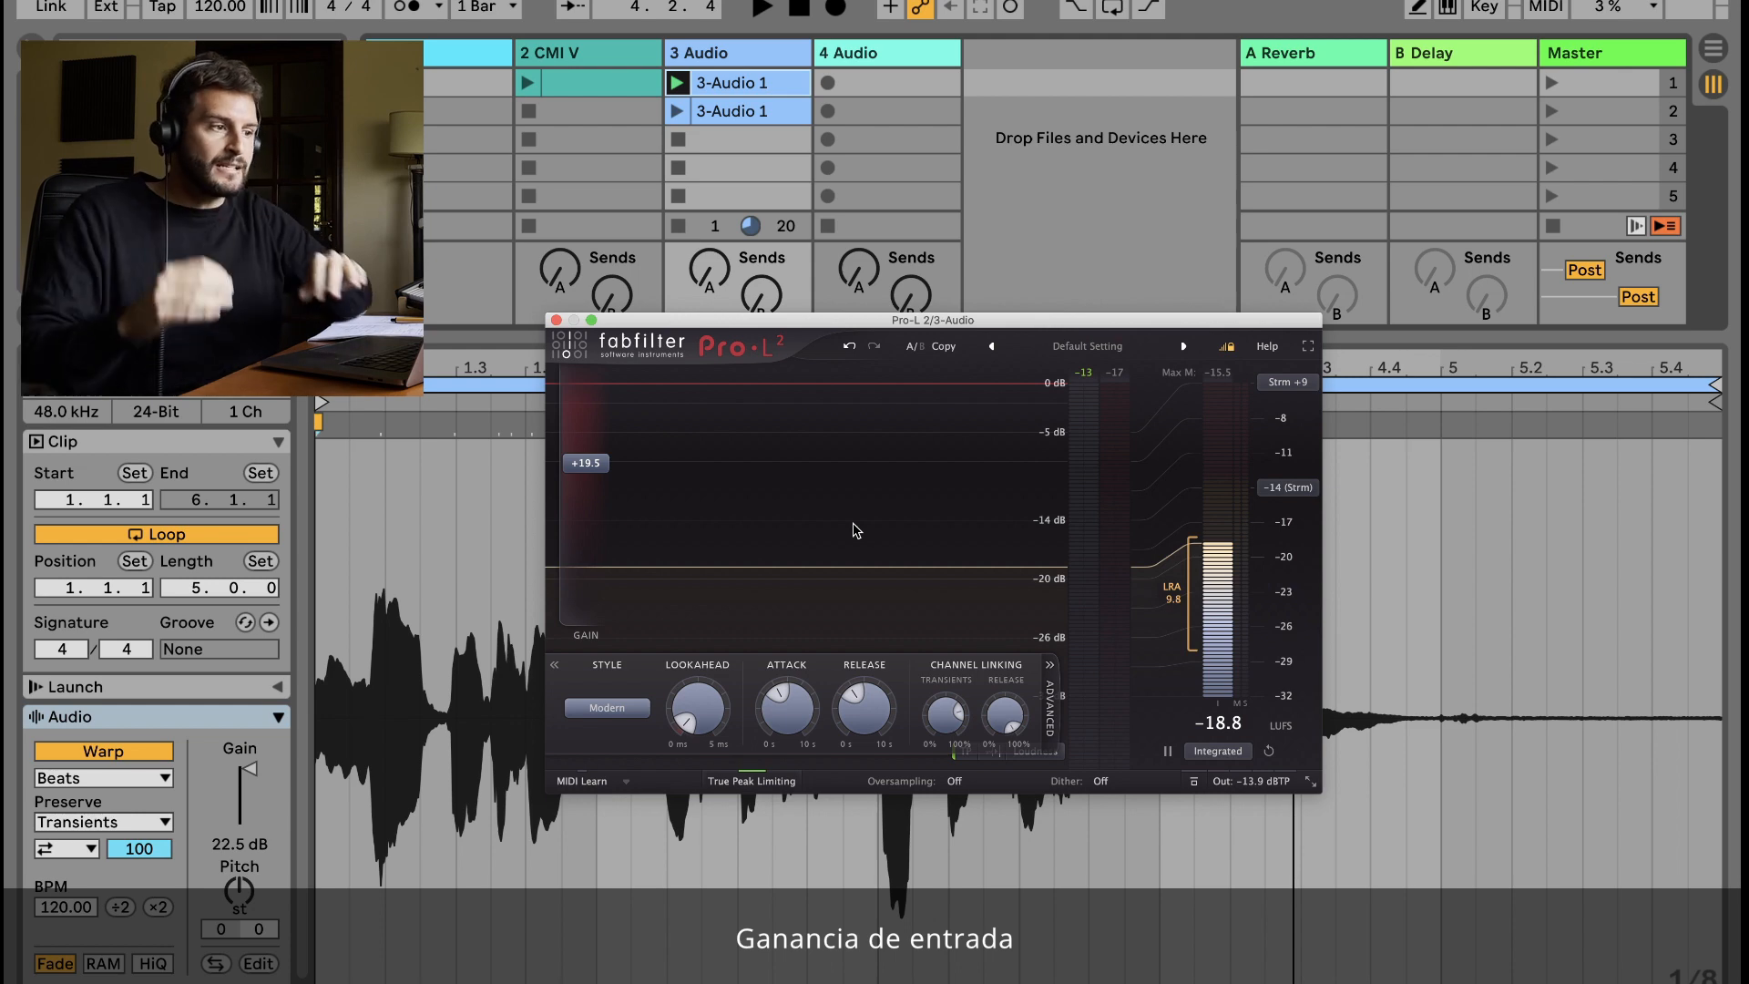
Record the limited signal into the first slot of the 4 Audio track and set the recorded clip's gain to 5.50 dB.
{"action": "left_click", "coordinate": [831, 83]}
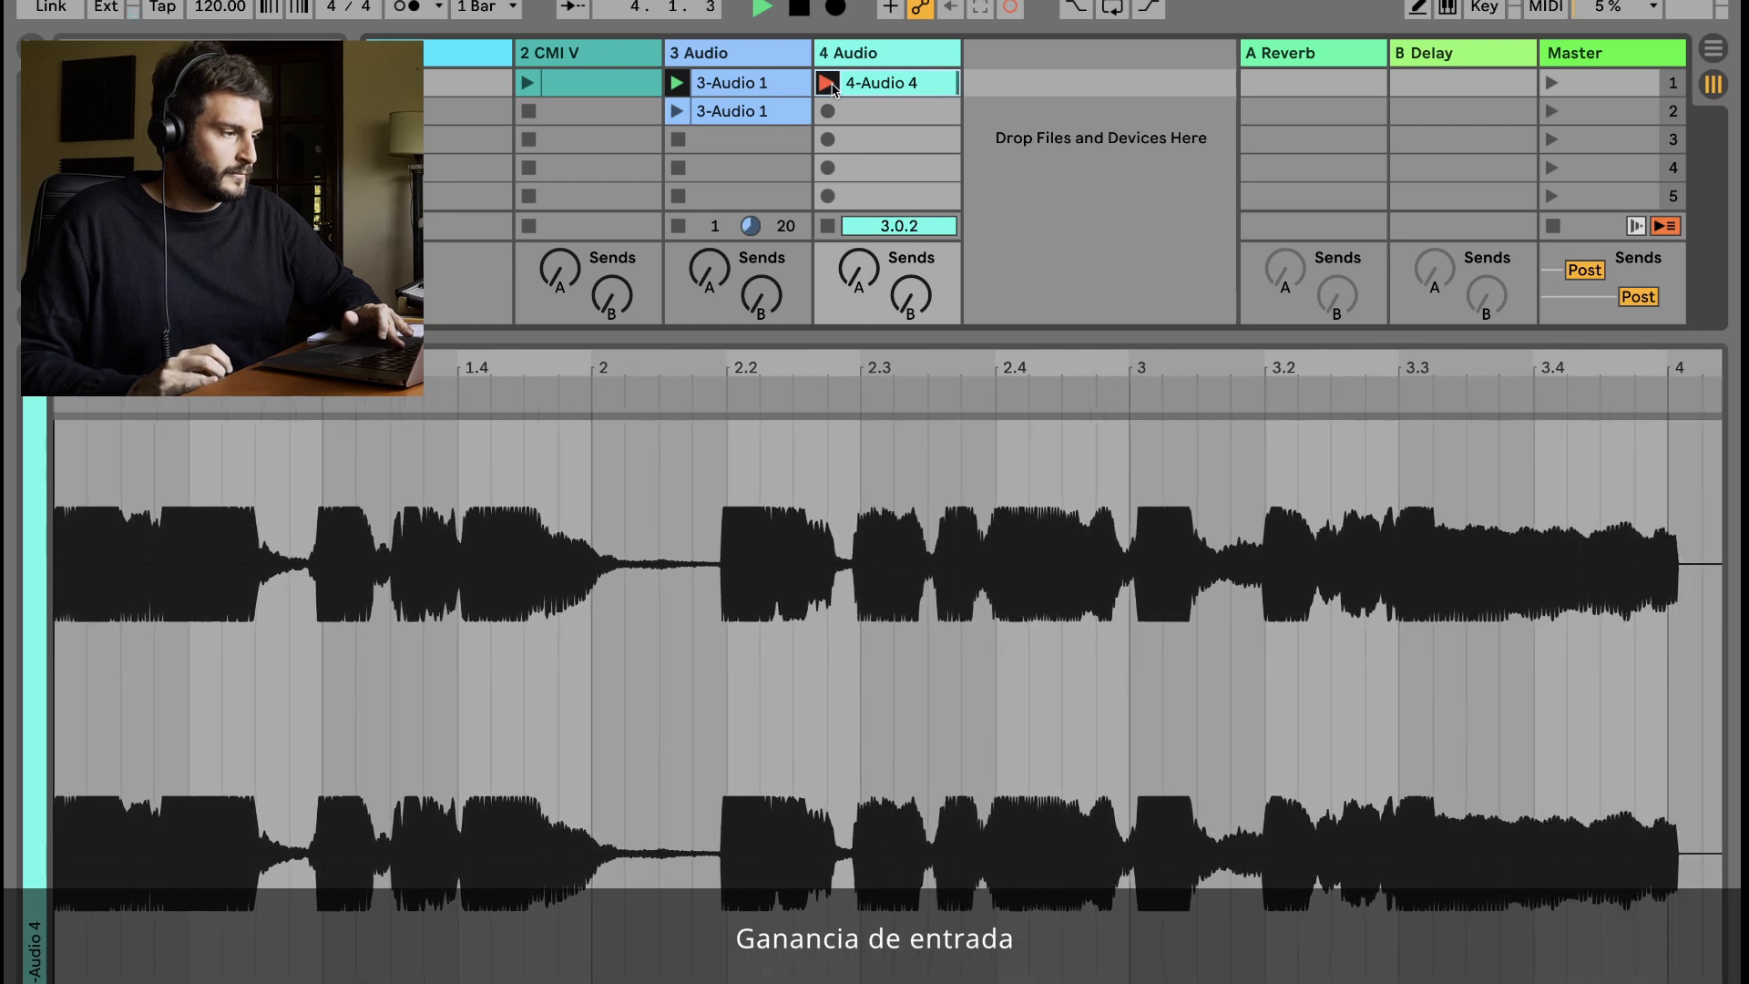
{"action": "left_click", "coordinate": [829, 84]}
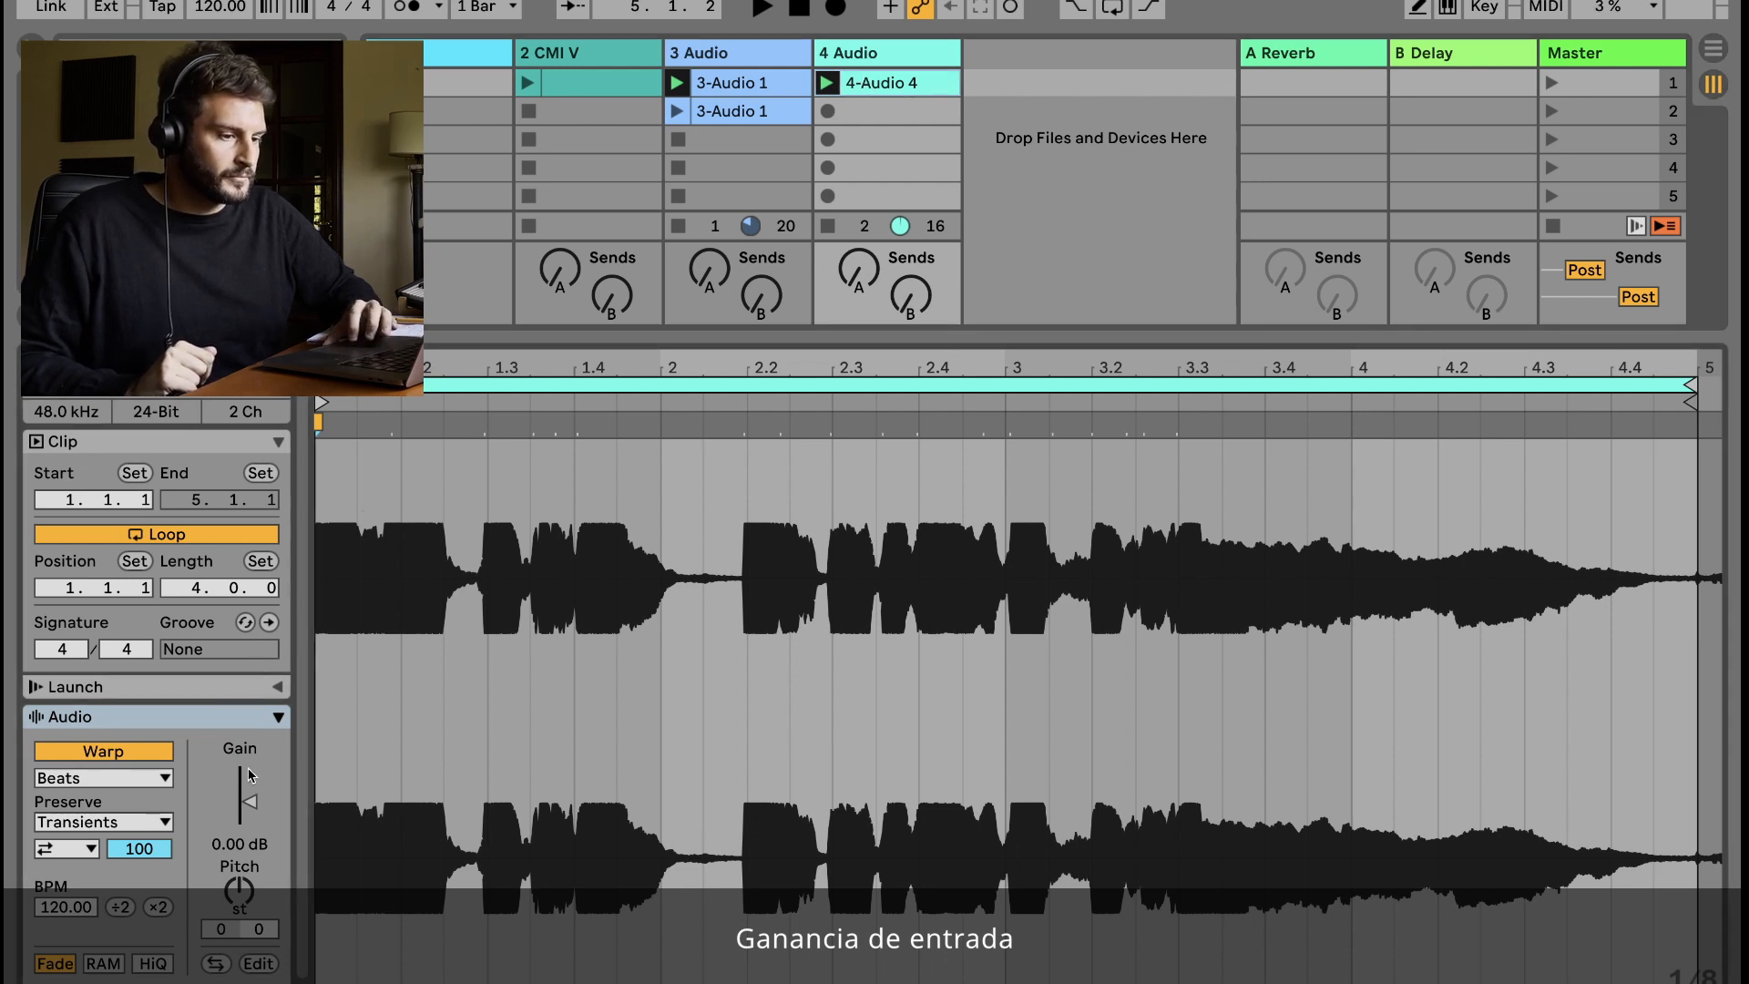
{"action": "left_click_drag", "start_coordinate": [251, 801], "coordinate": [250, 793]}
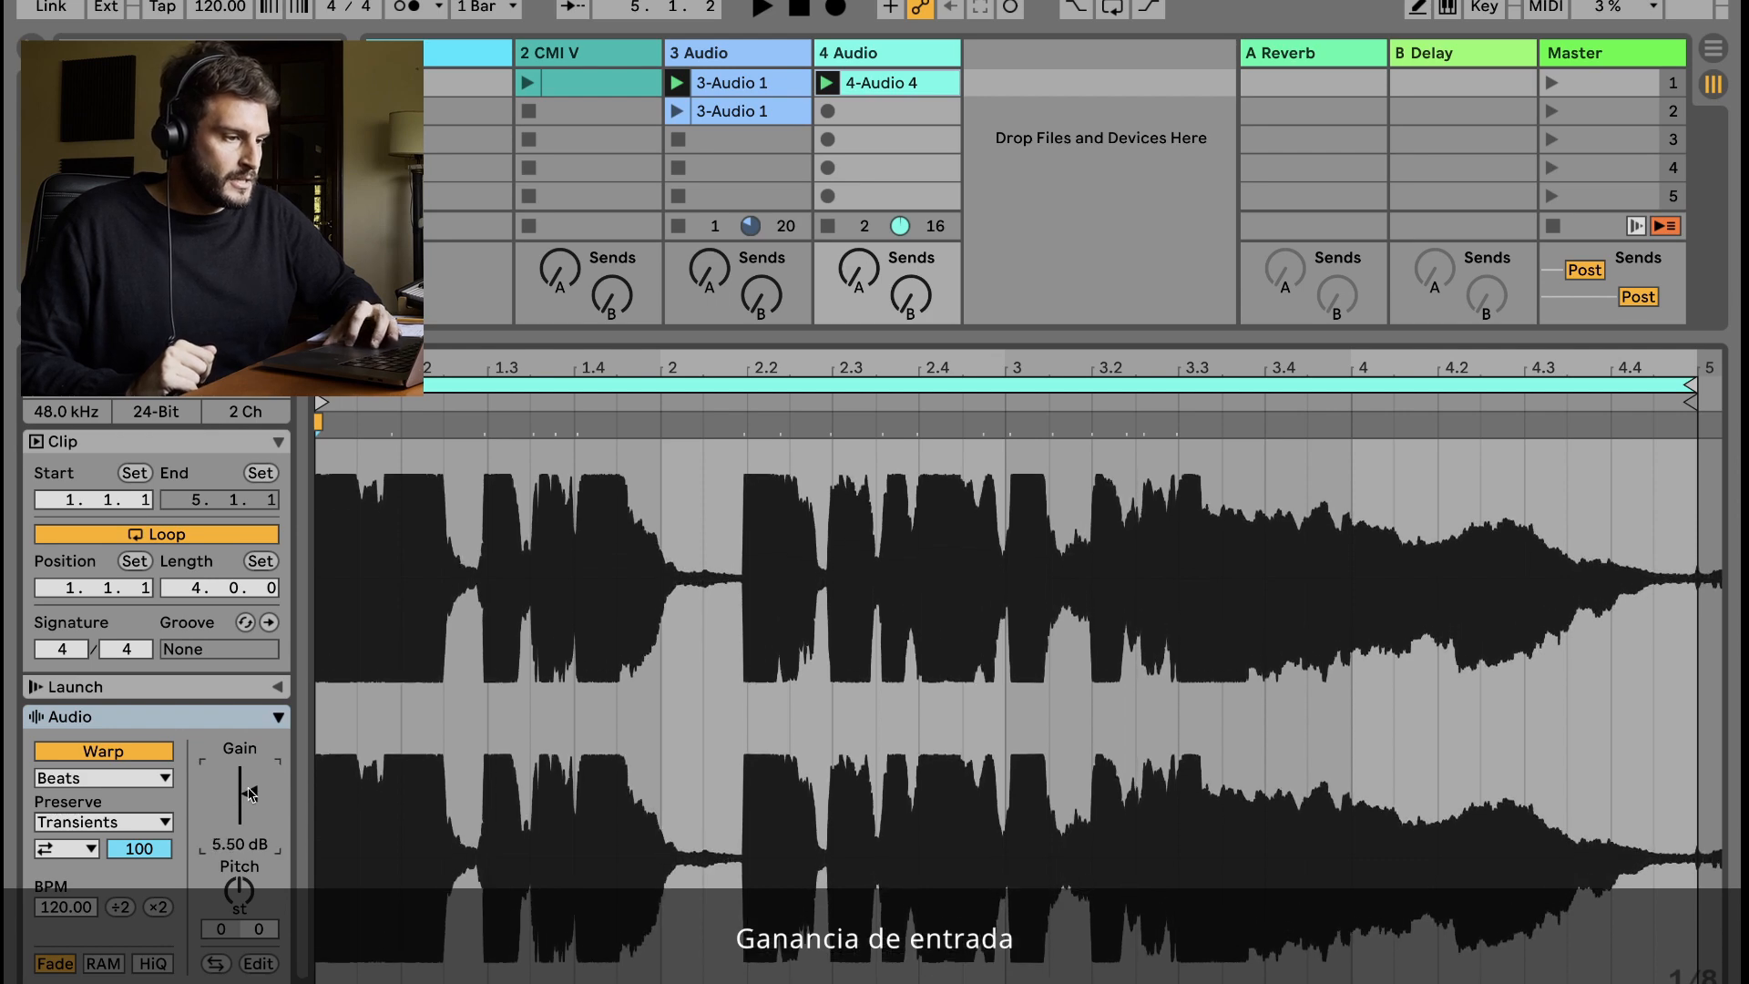
Examine the recorded clip's waveform up close around beat 1.3 to see how the limiter shaped the peaks.
{"action": "scroll", "coordinate": [446, 461], "scroll_direction": "up", "scroll_amount": 5}
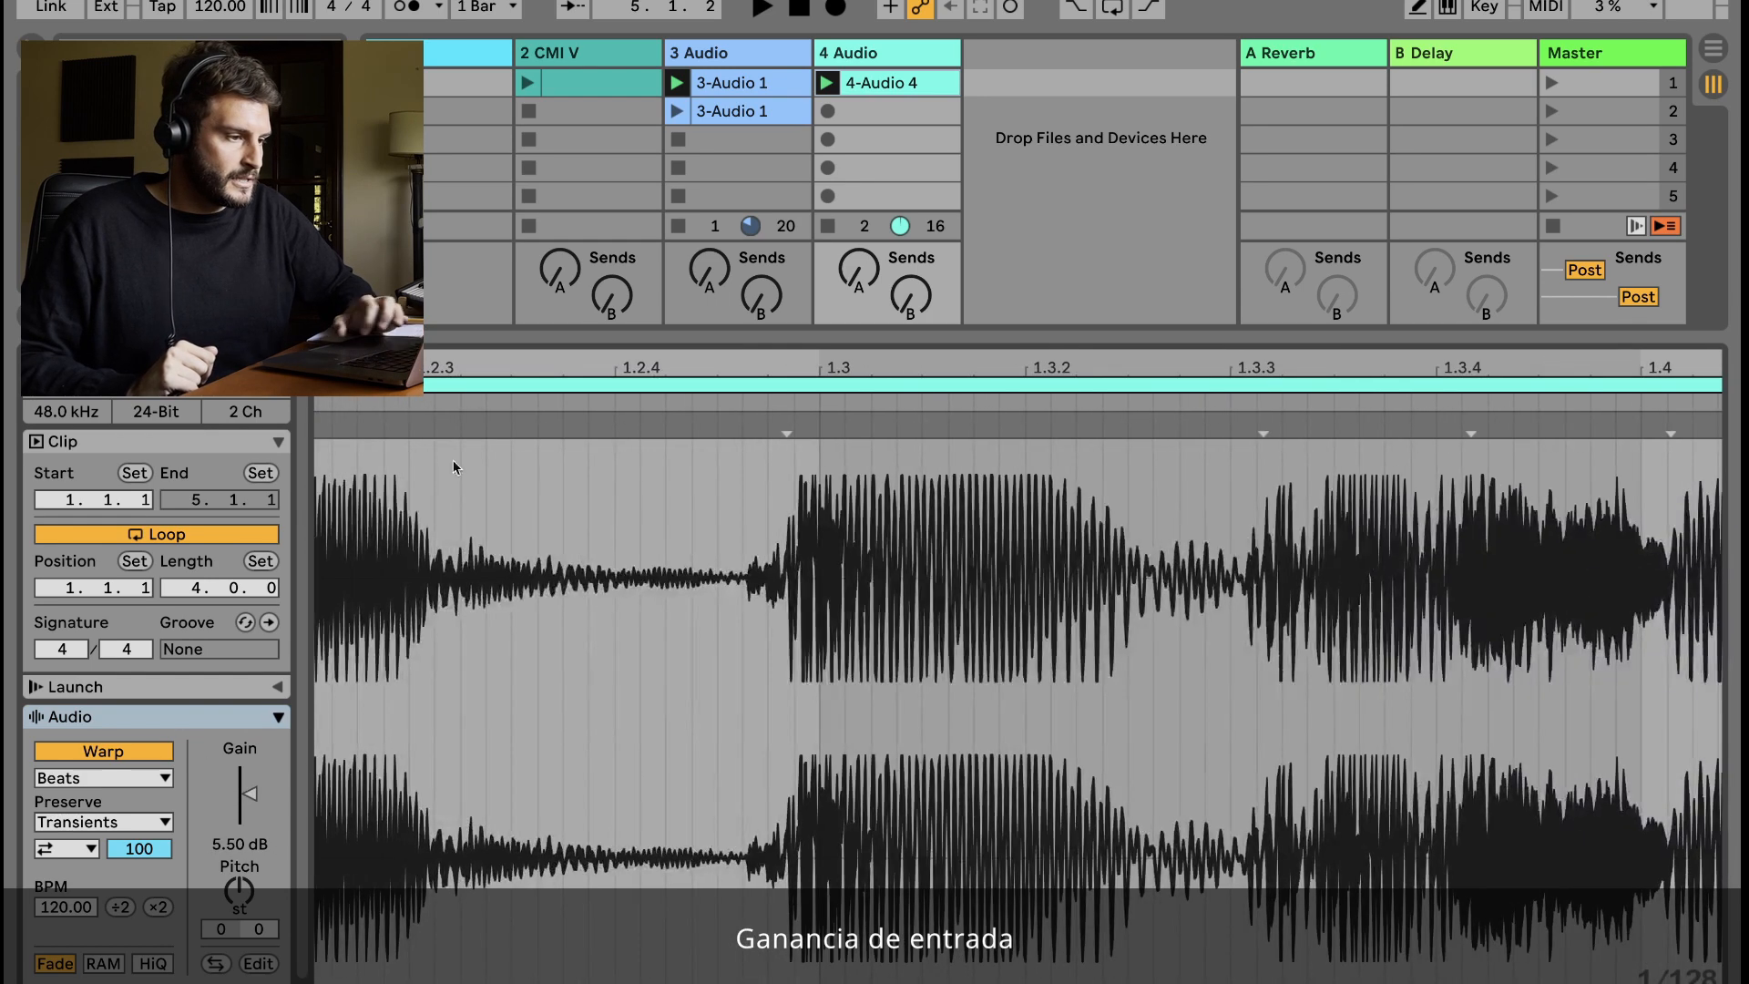
{"action": "scroll", "coordinate": [1068, 551], "scroll_direction": "up", "scroll_amount": 5}
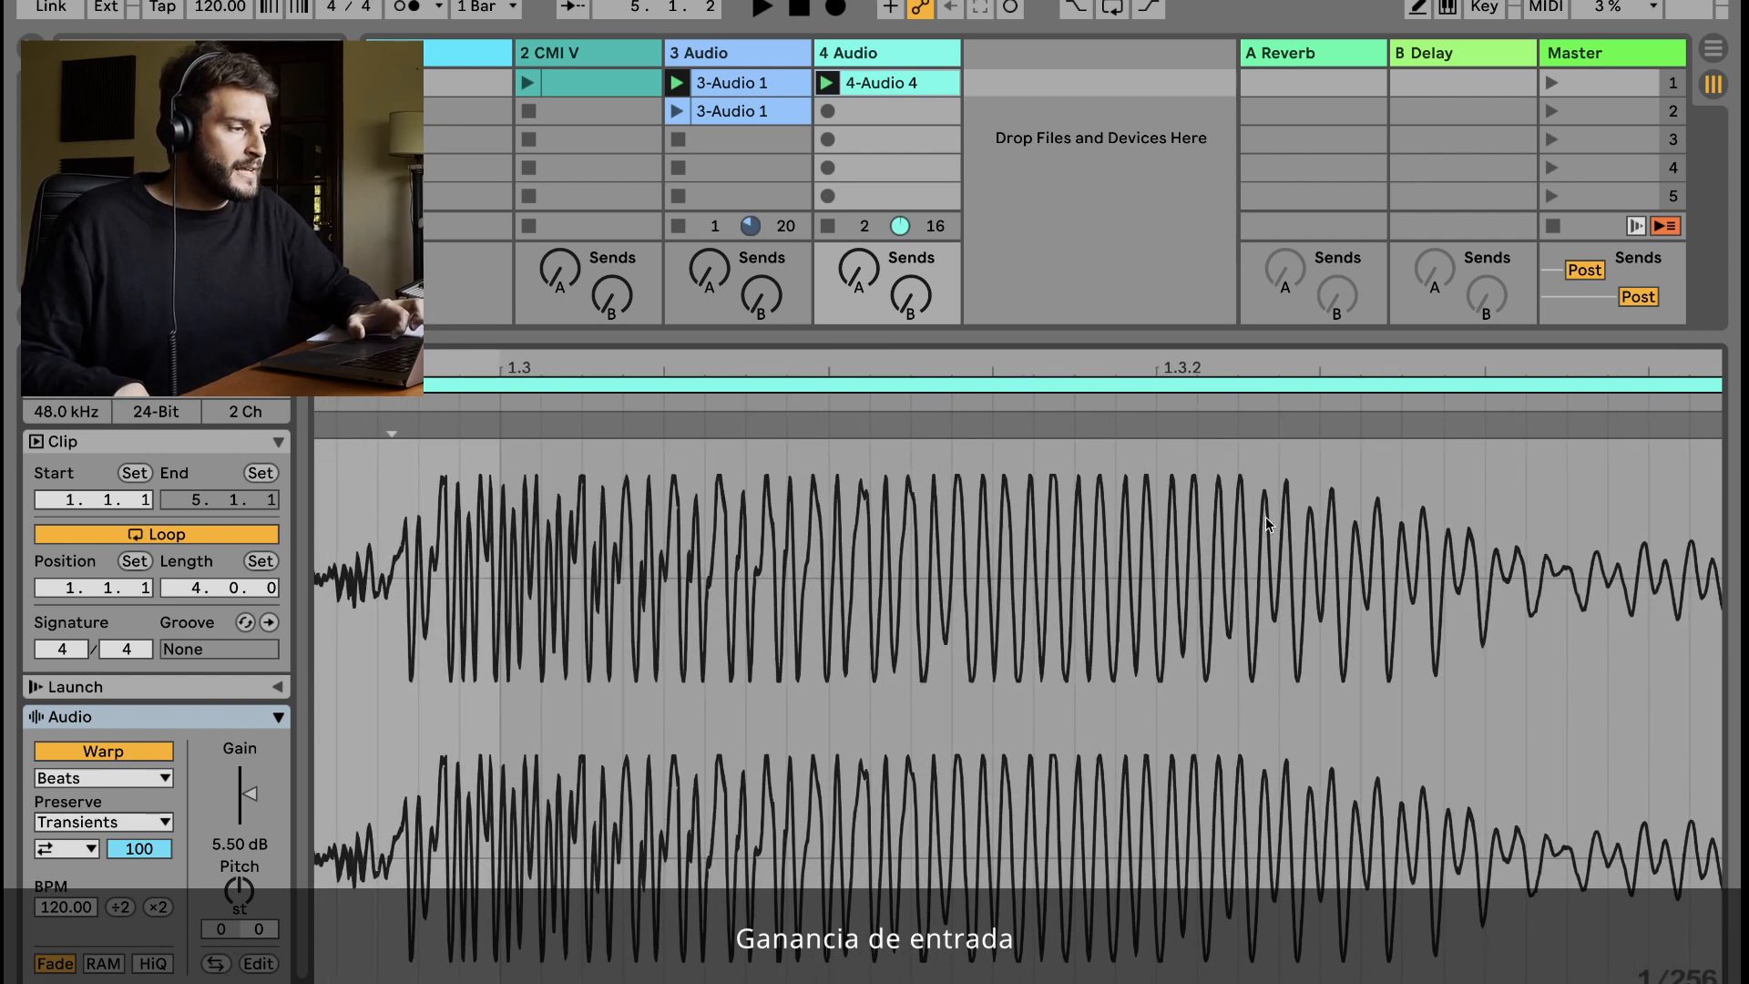
{"action": "scroll", "coordinate": [1265, 516], "scroll_direction": "down", "scroll_amount": 3}
{"action": "scroll", "coordinate": [1265, 517], "scroll_direction": "down", "scroll_amount": 3}
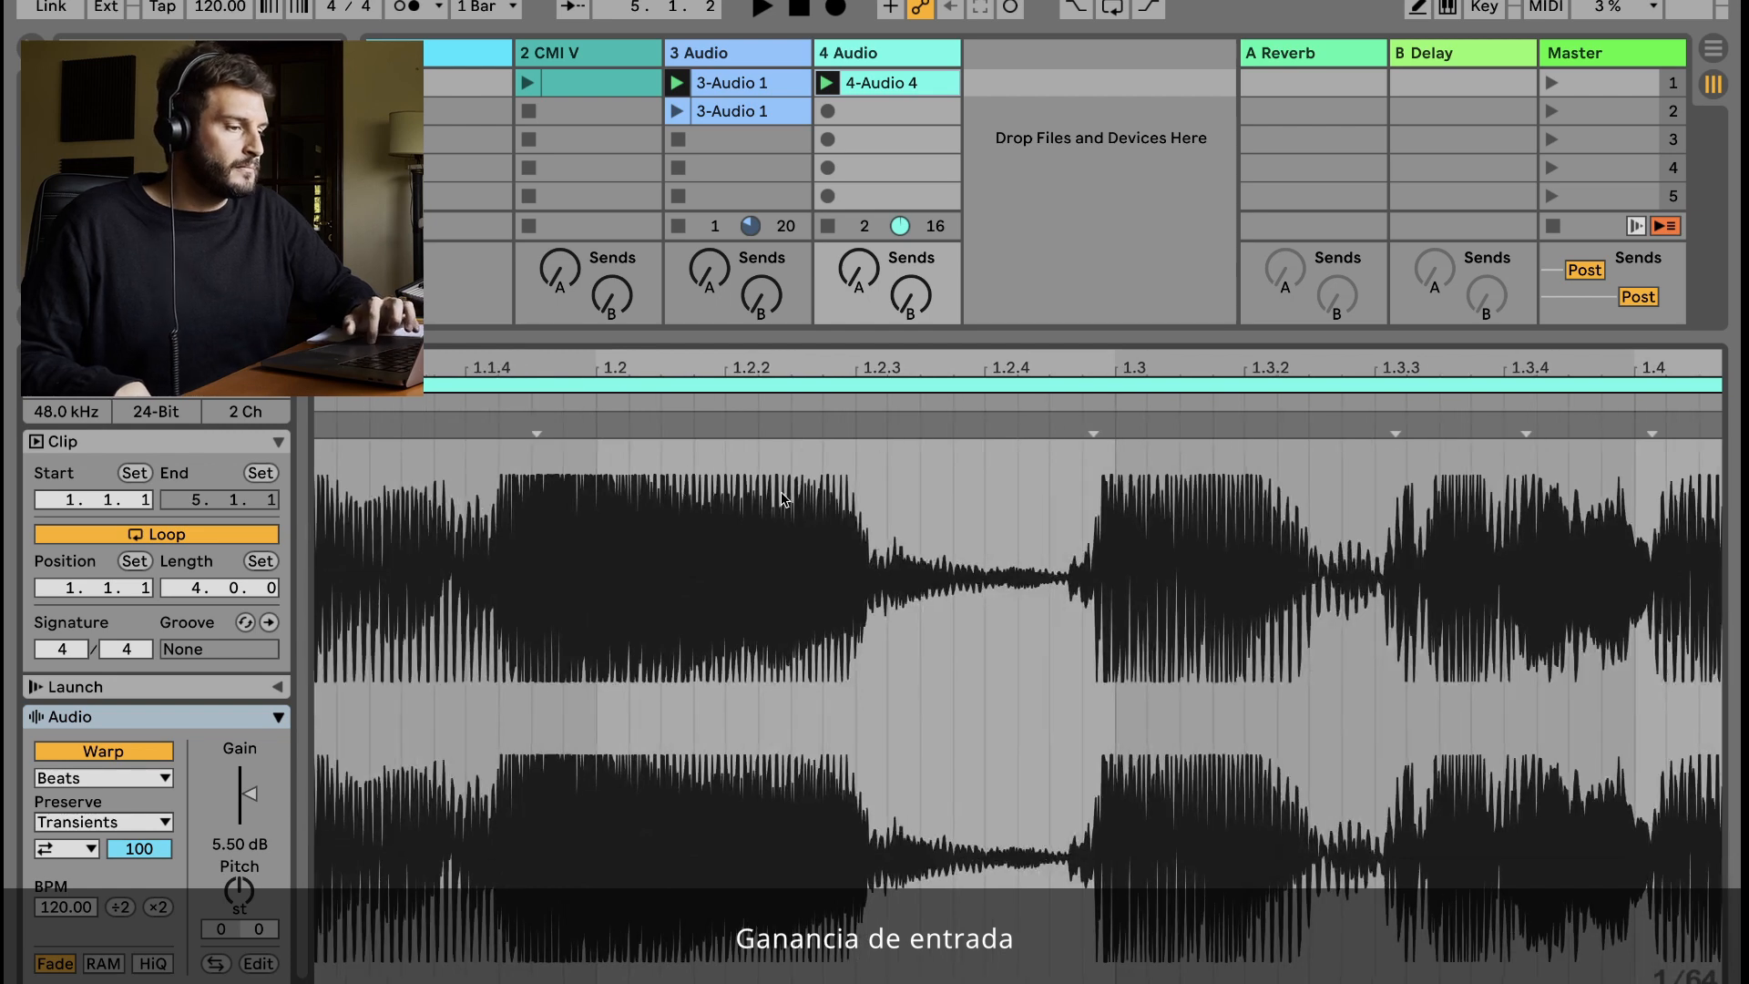
{"action": "scroll", "coordinate": [776, 506], "scroll_direction": "down", "scroll_amount": 5}
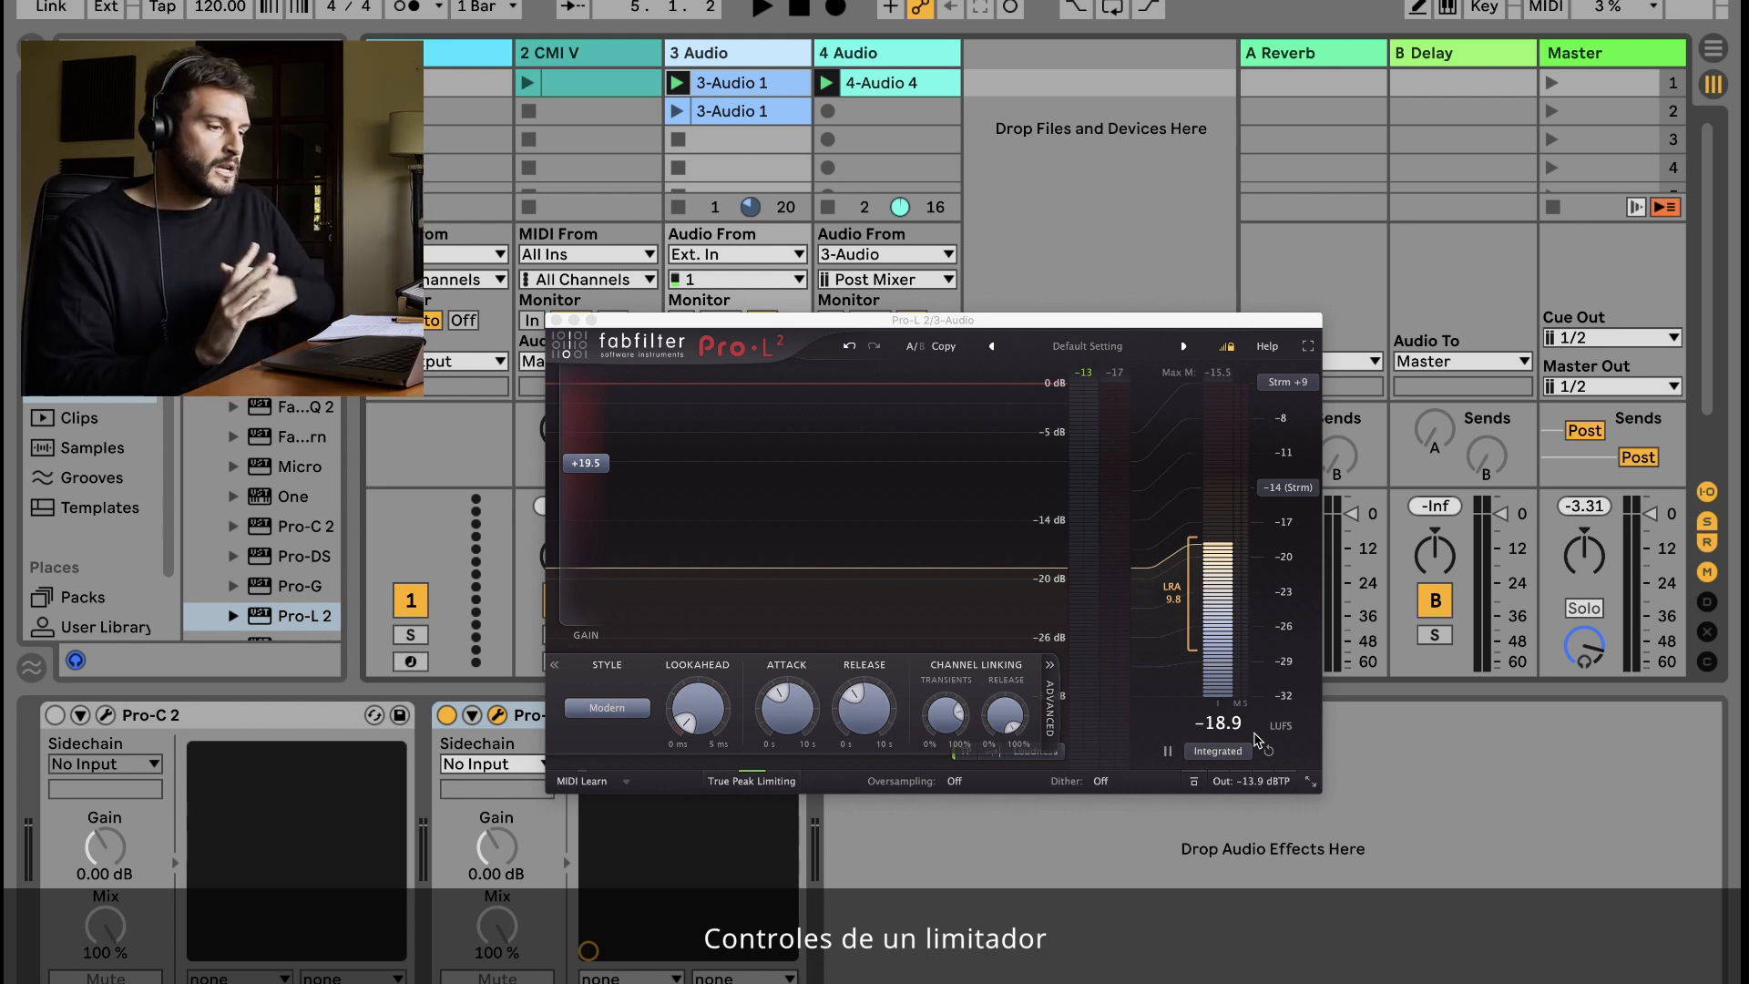
Examine the Pro-L 2 lookahead, release and output level controls and their help descriptions.
{"action": "mouse_move", "coordinate": [692, 725]}
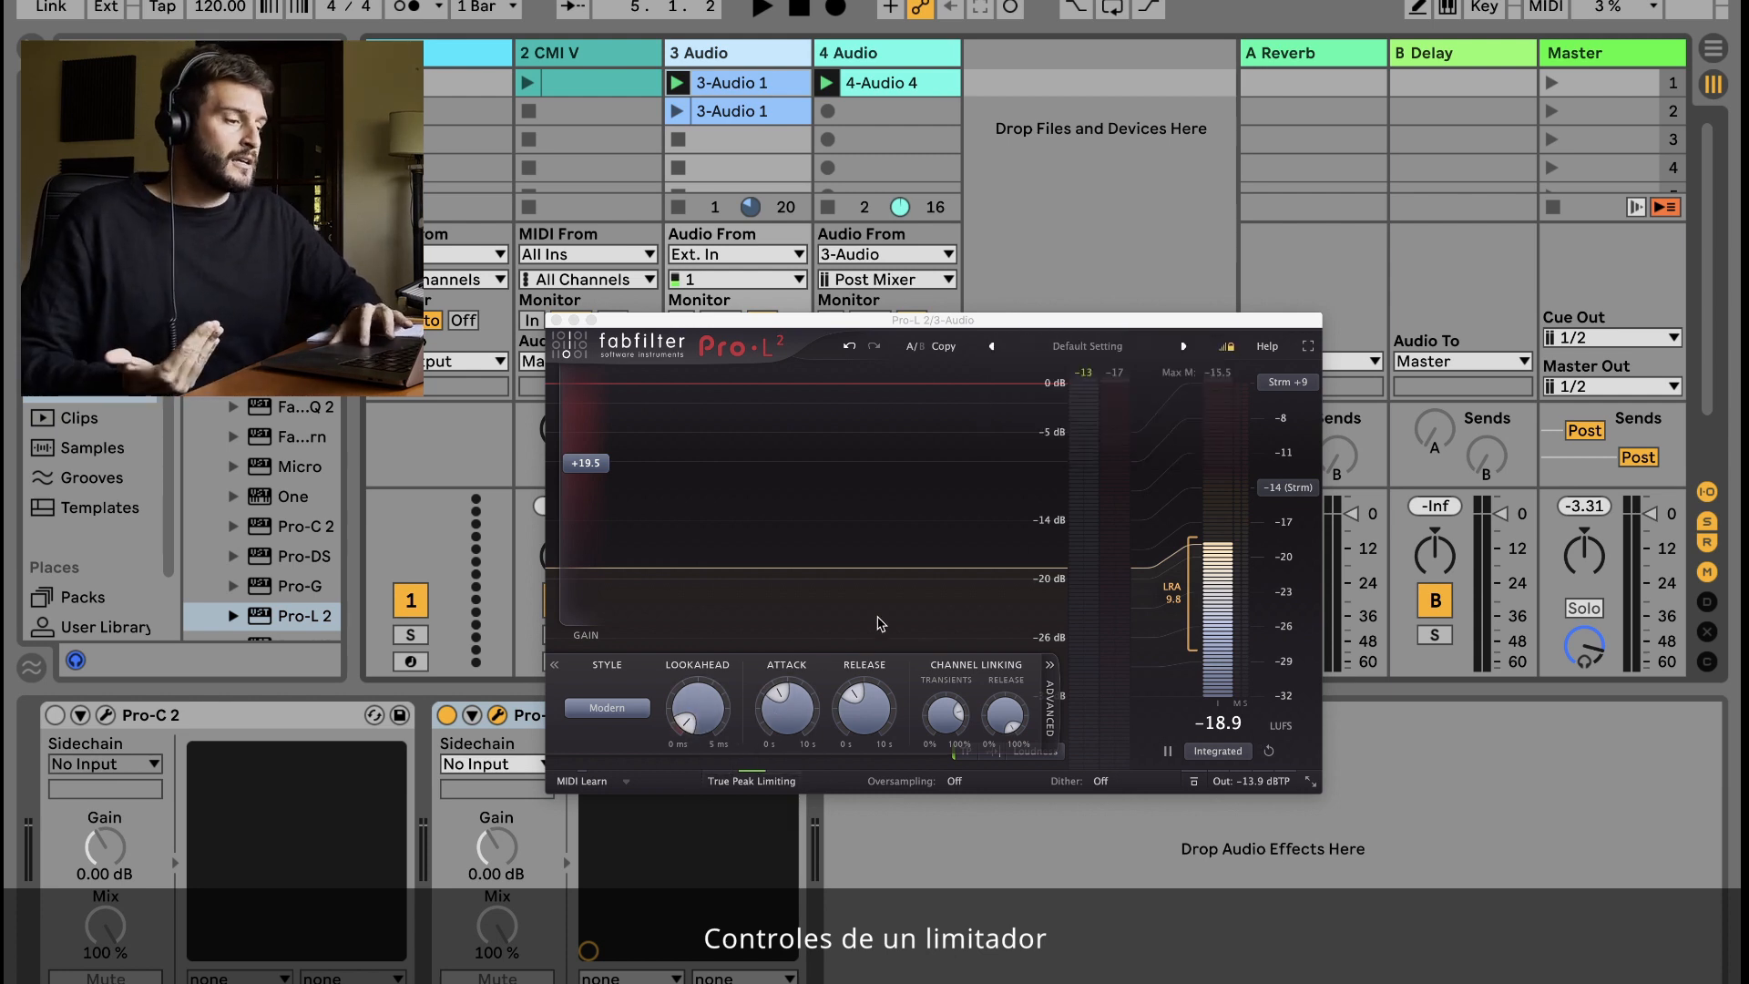
{"action": "mouse_move", "coordinate": [859, 712]}
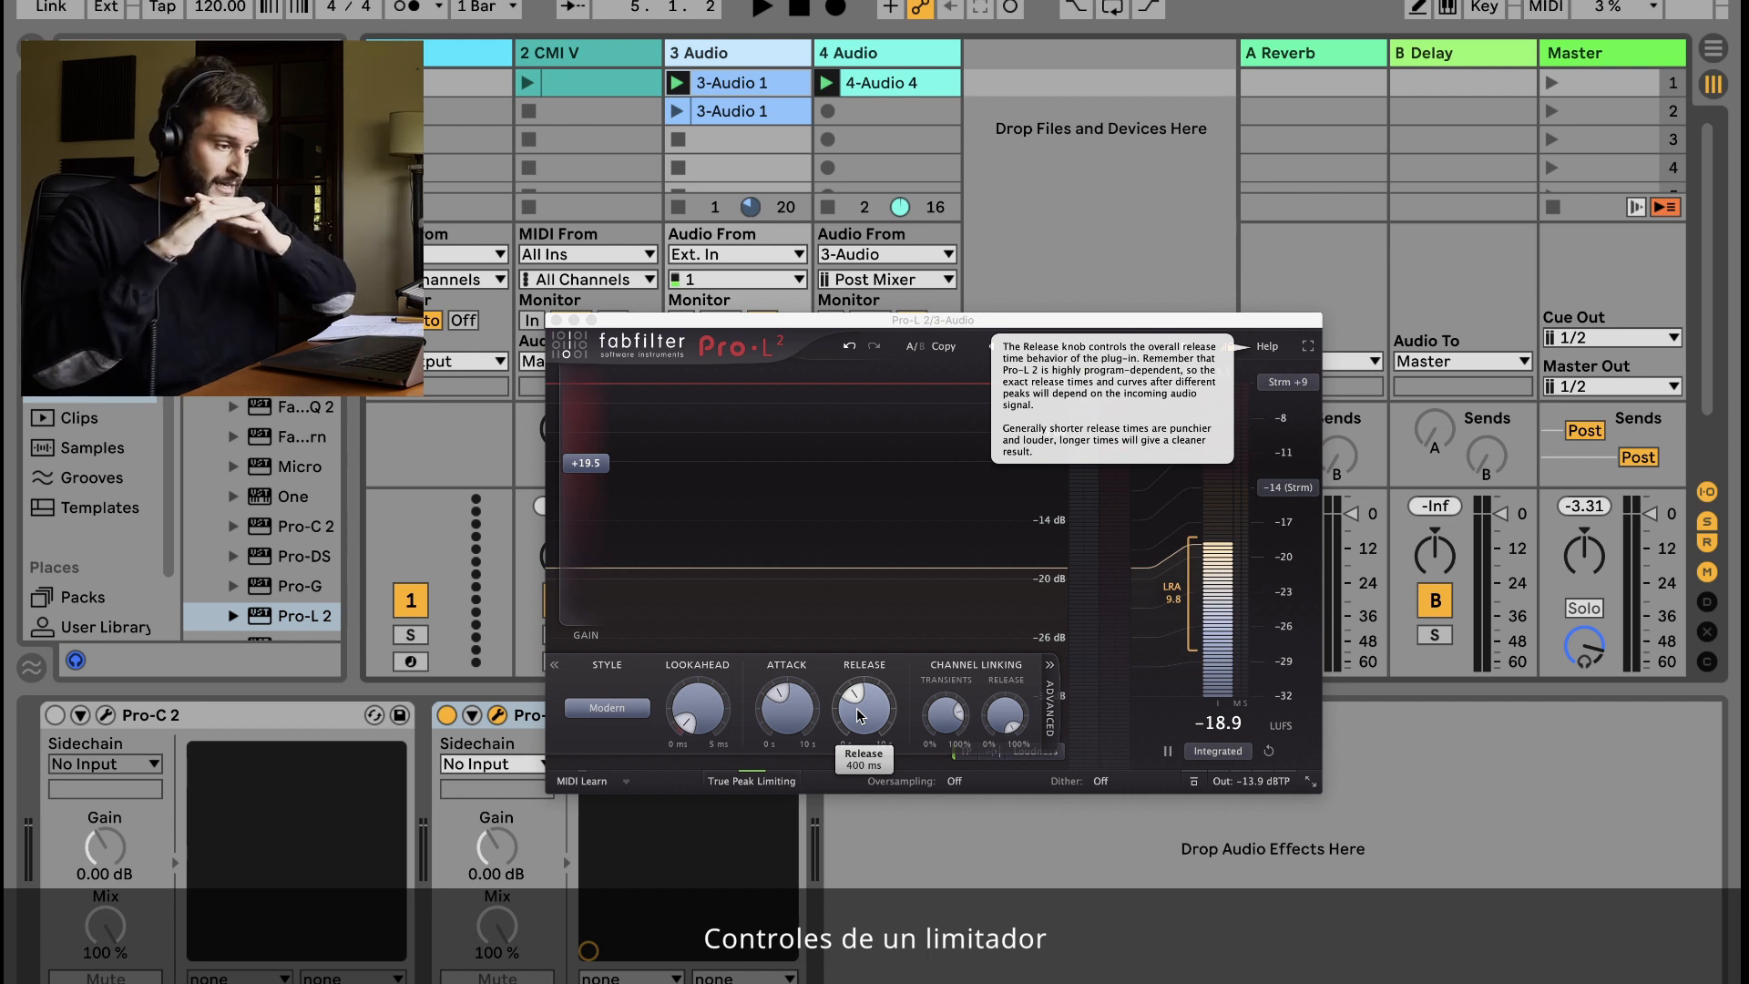
{"action": "mouse_move", "coordinate": [1261, 754]}
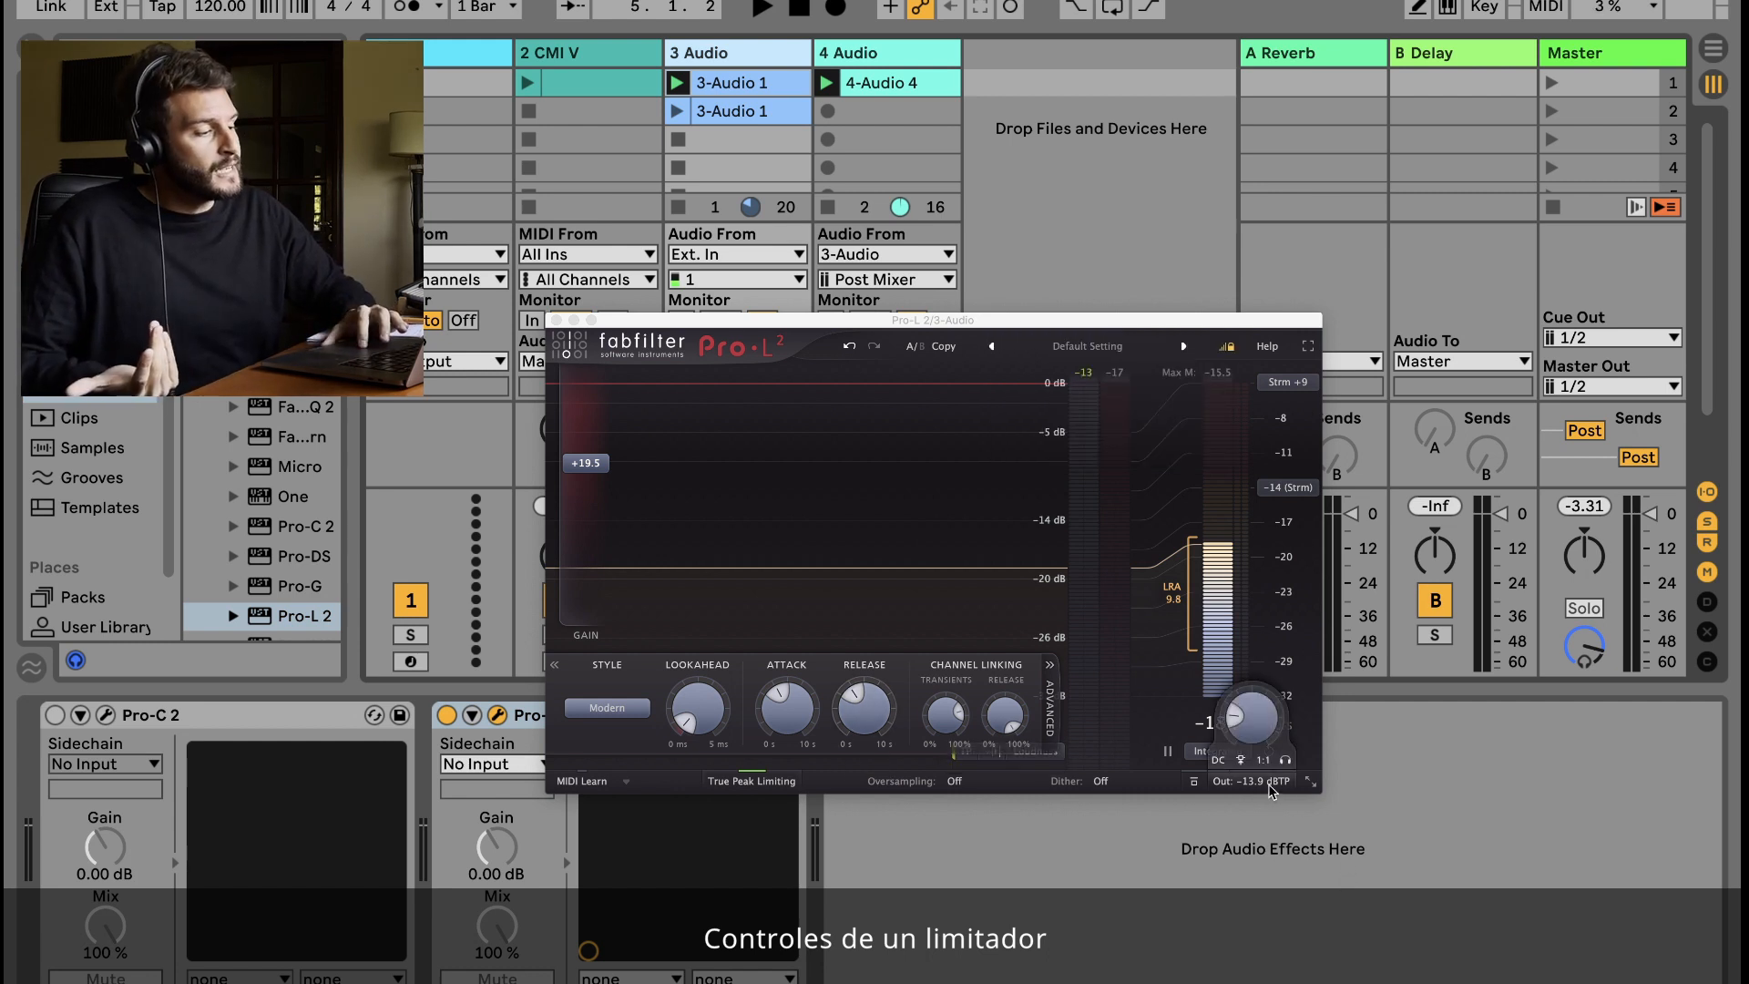
{"action": "mouse_move", "coordinate": [1255, 717]}
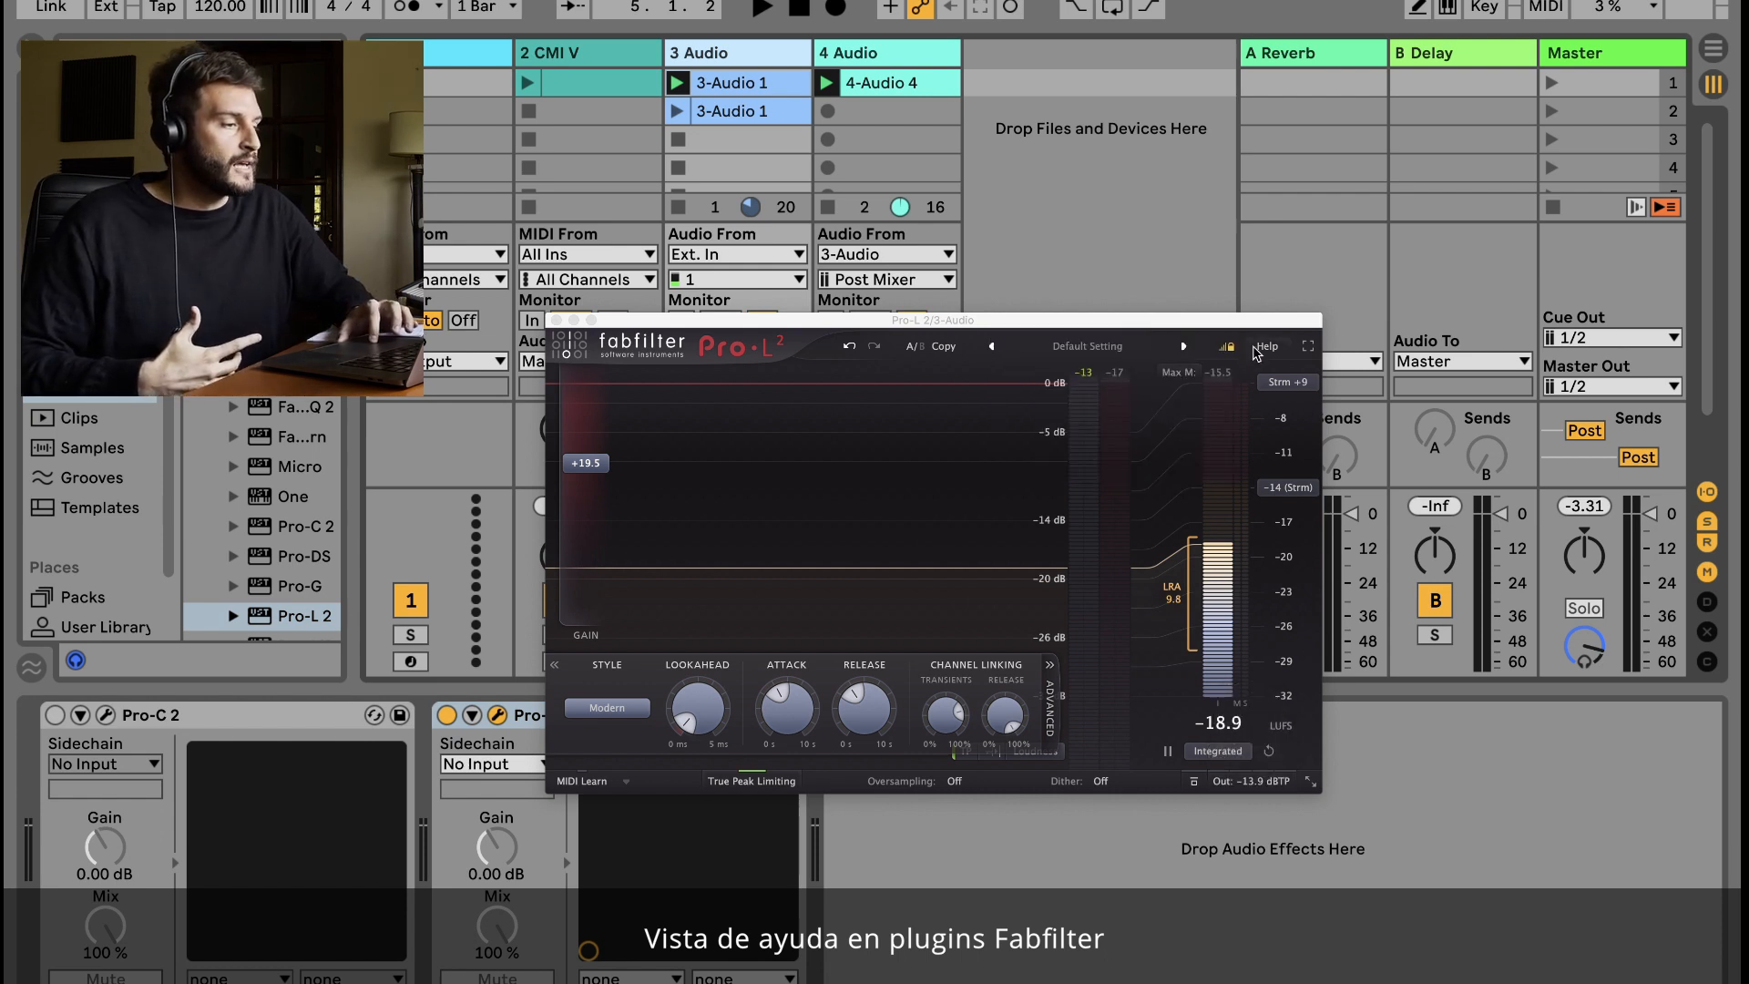
{"action": "mouse_move", "coordinate": [1259, 733]}
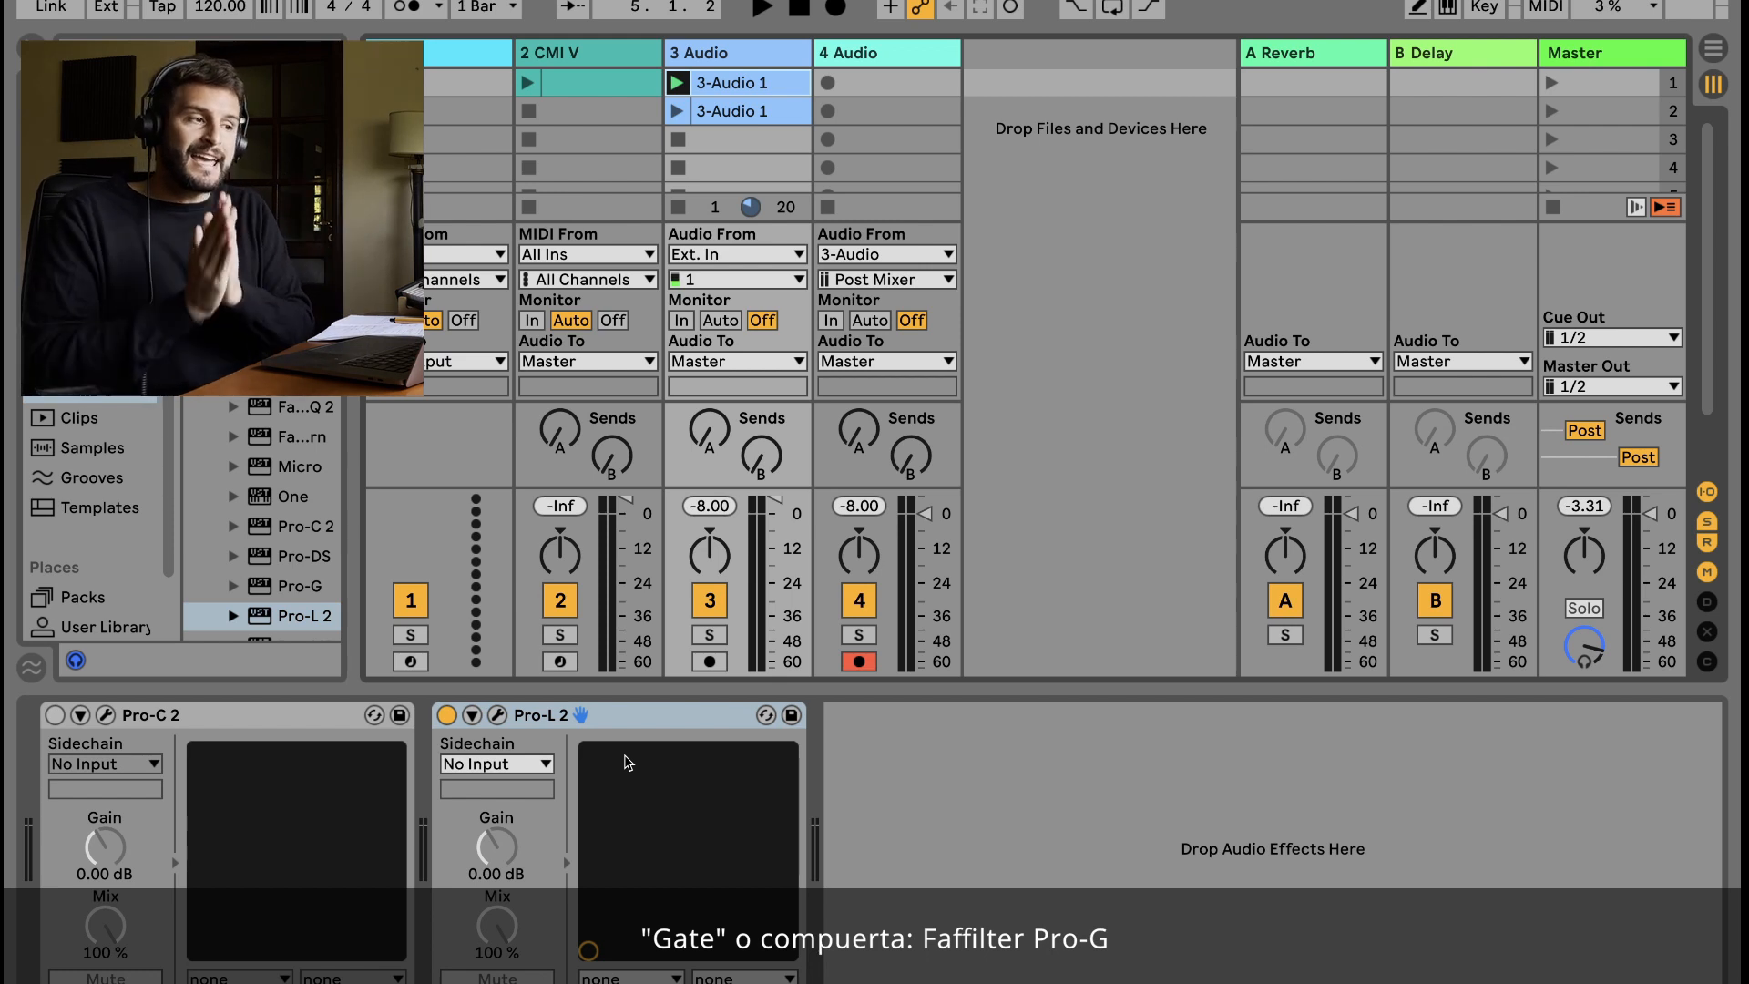
Add the Pro-G gate after Pro-L 2 on the 3 Audio track and position its window above the device chain.
{"action": "left_click", "coordinate": [278, 590]}
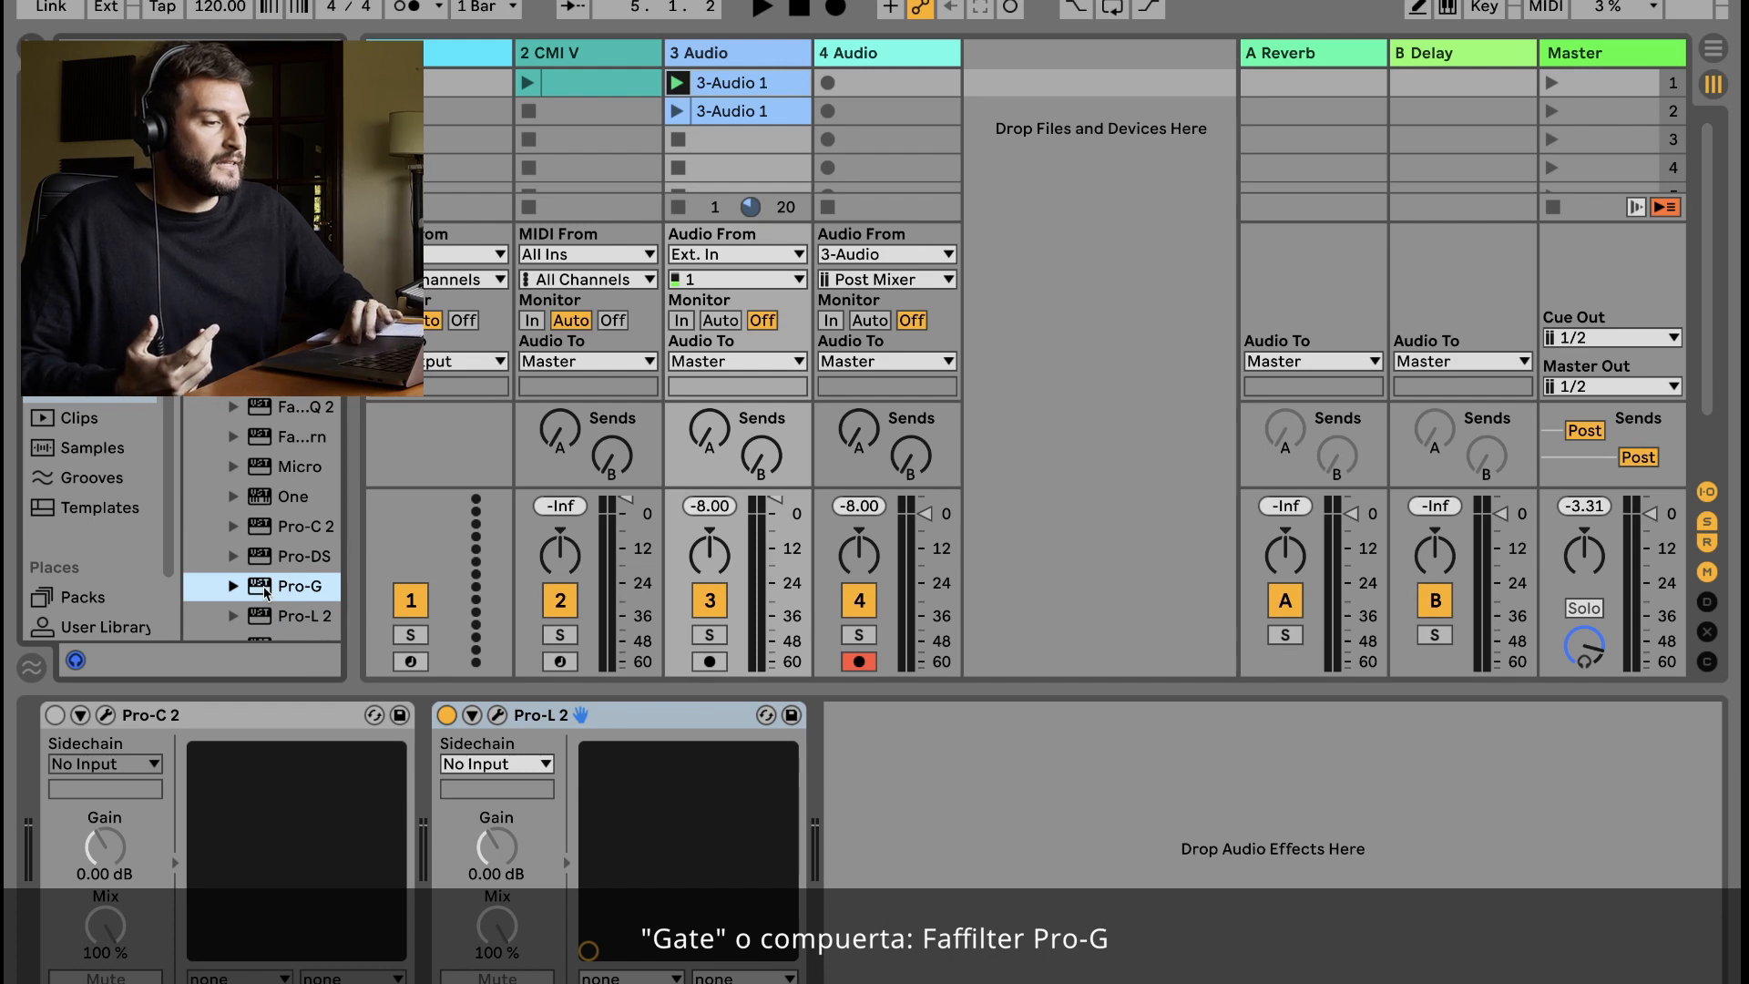
{"action": "left_click_drag", "start_coordinate": [266, 592], "coordinate": [847, 767]}
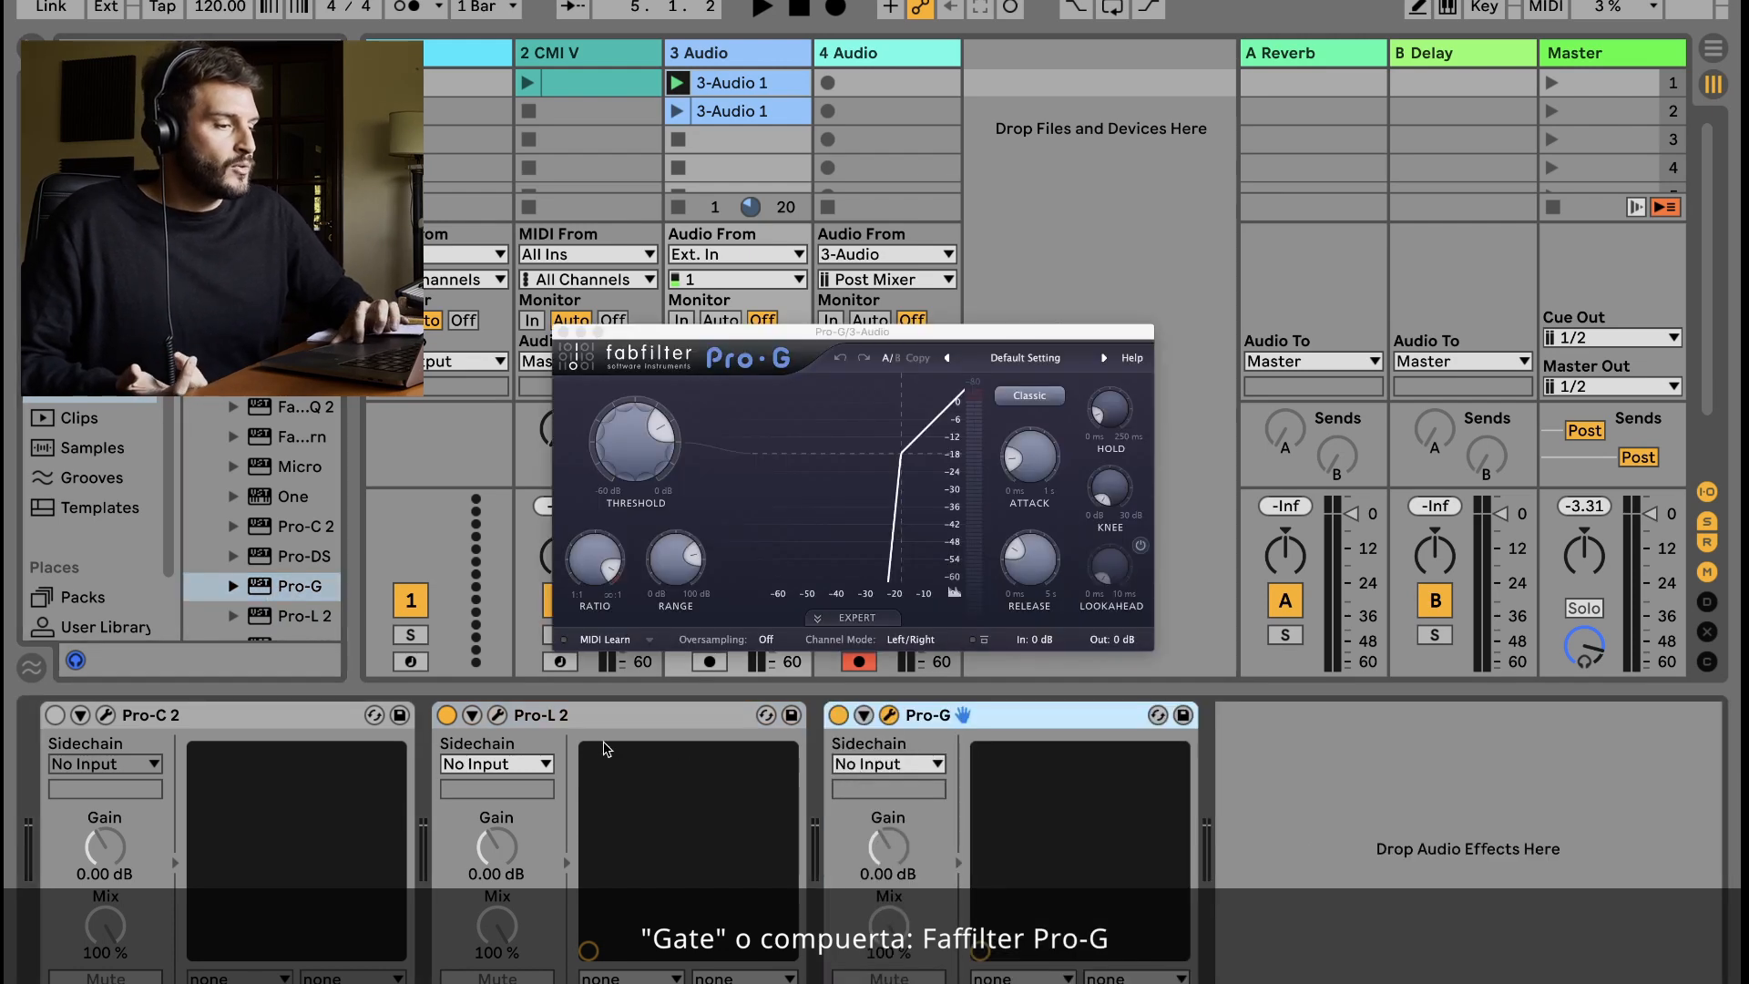
{"action": "left_click_drag", "start_coordinate": [815, 331], "coordinate": [728, 227]}
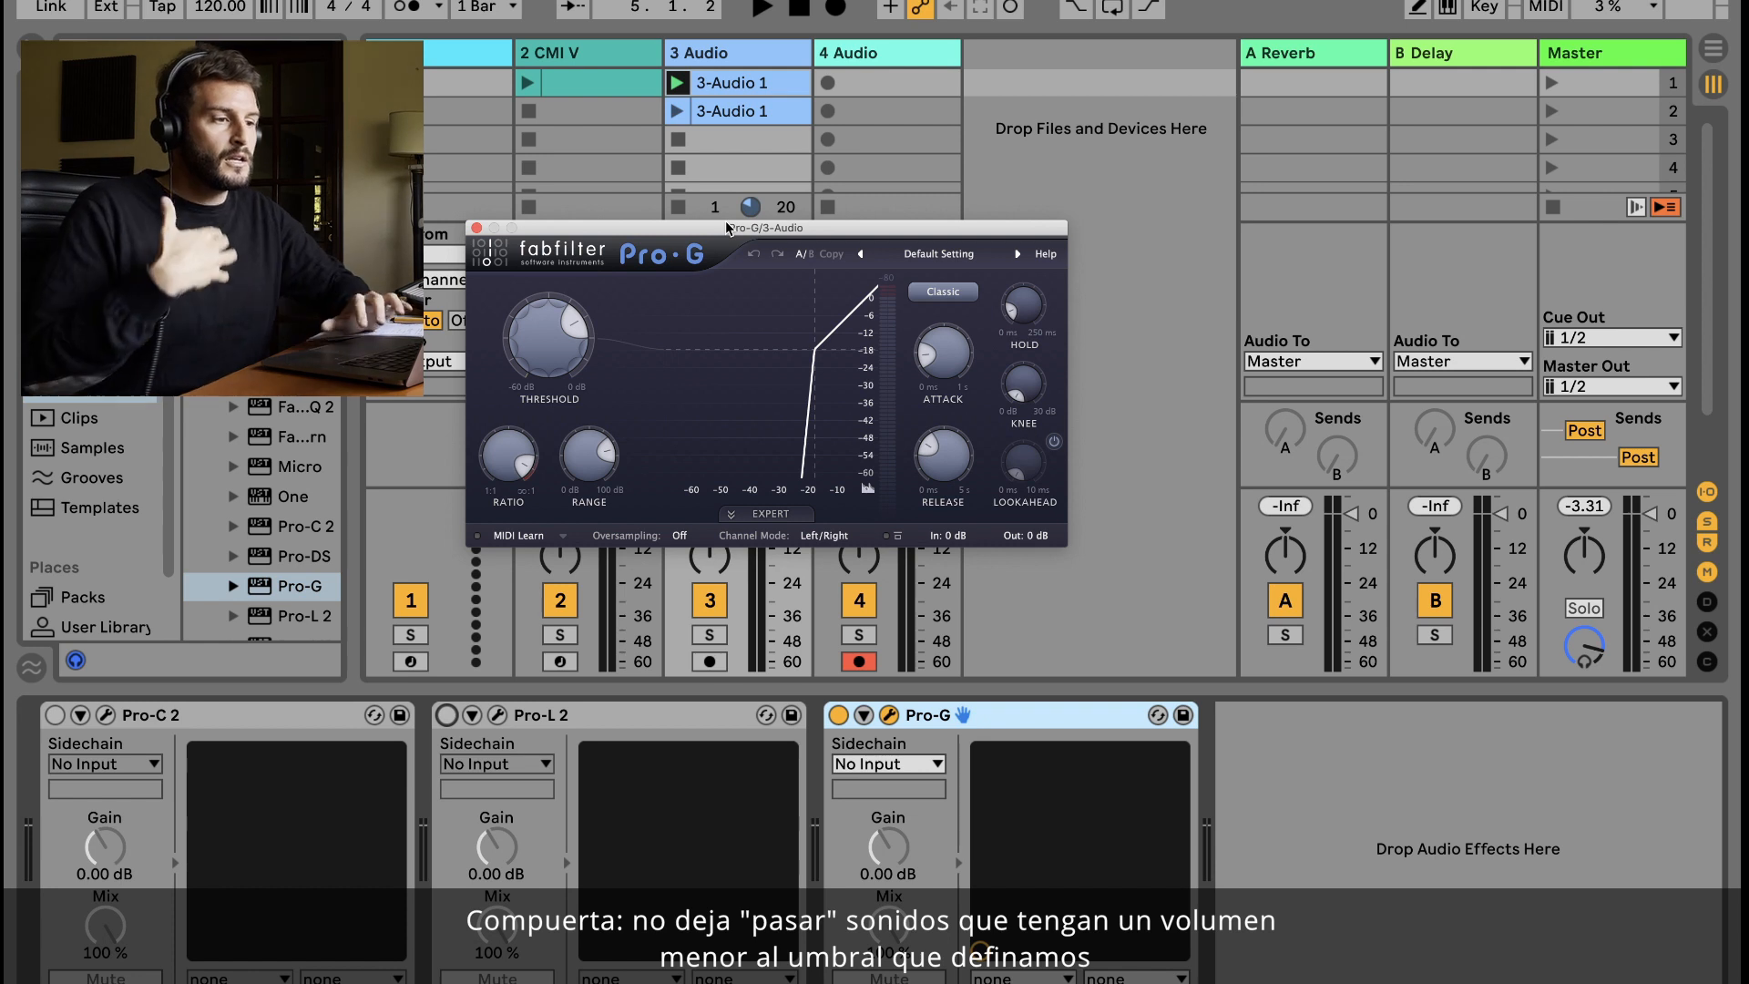
{"action": "left_click_drag", "start_coordinate": [759, 226], "coordinate": [723, 354]}
{"action": "left_click", "coordinate": [1061, 734]}
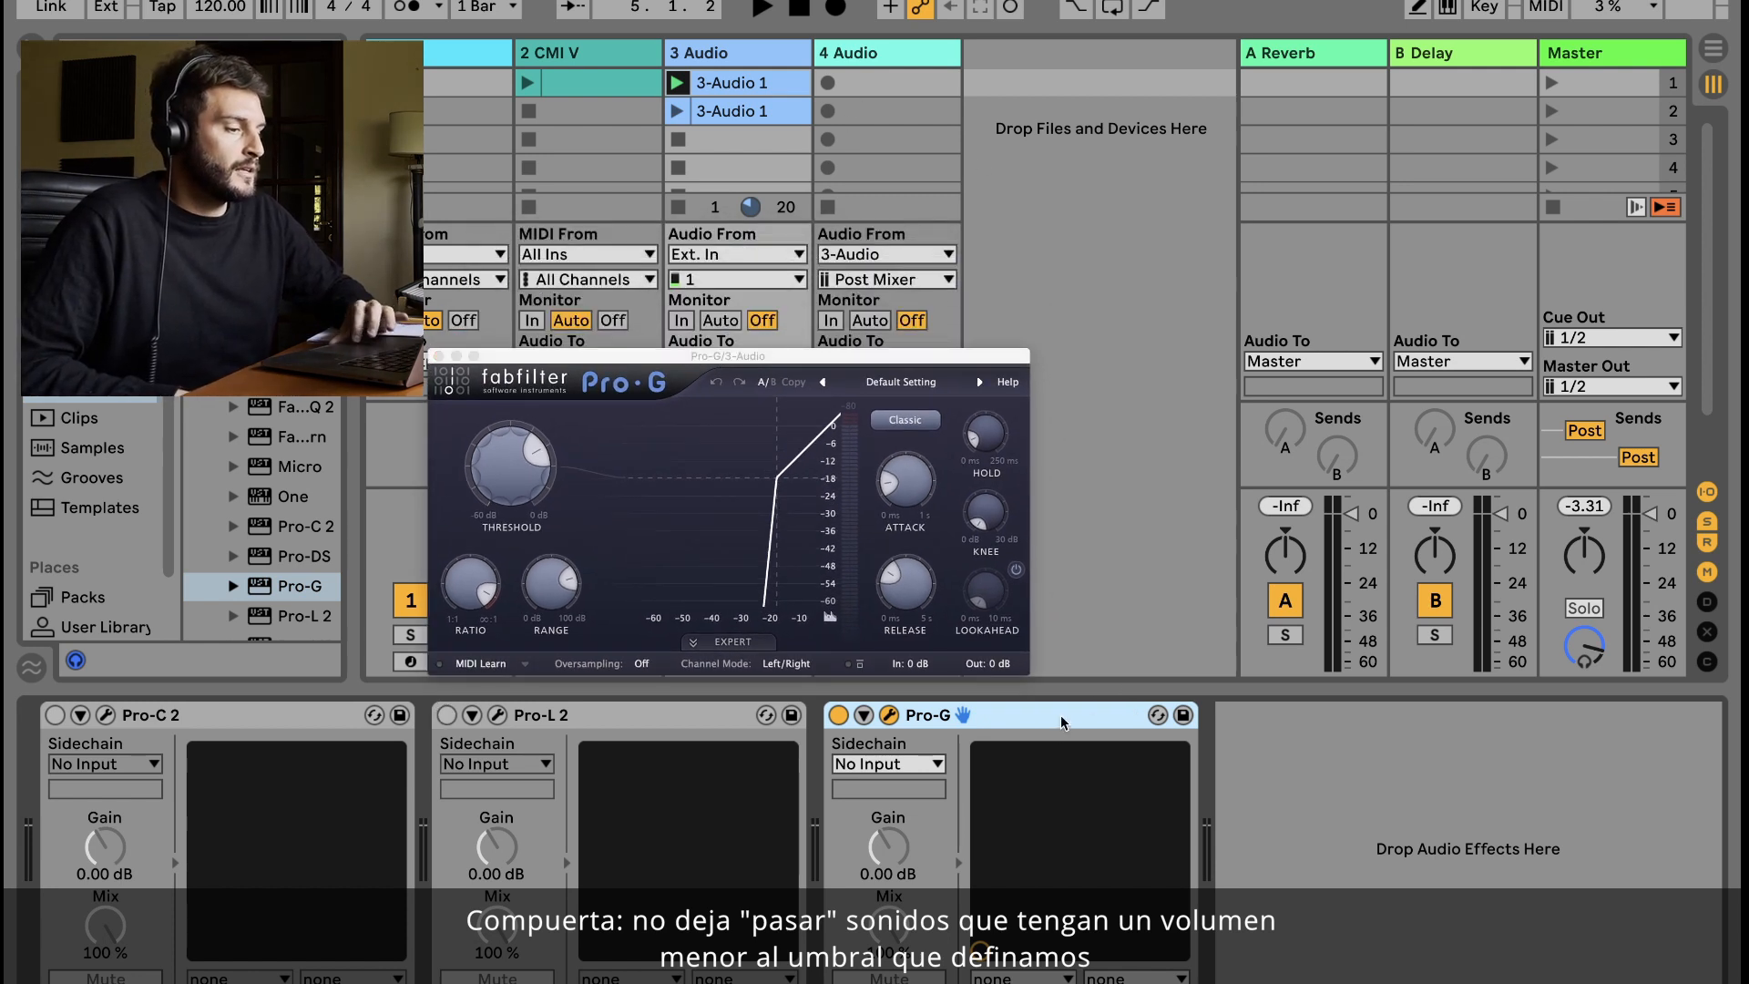
Play the clip through the Pro-G gate and lower its threshold to about -30 dB.
{"action": "key", "text": "space"}
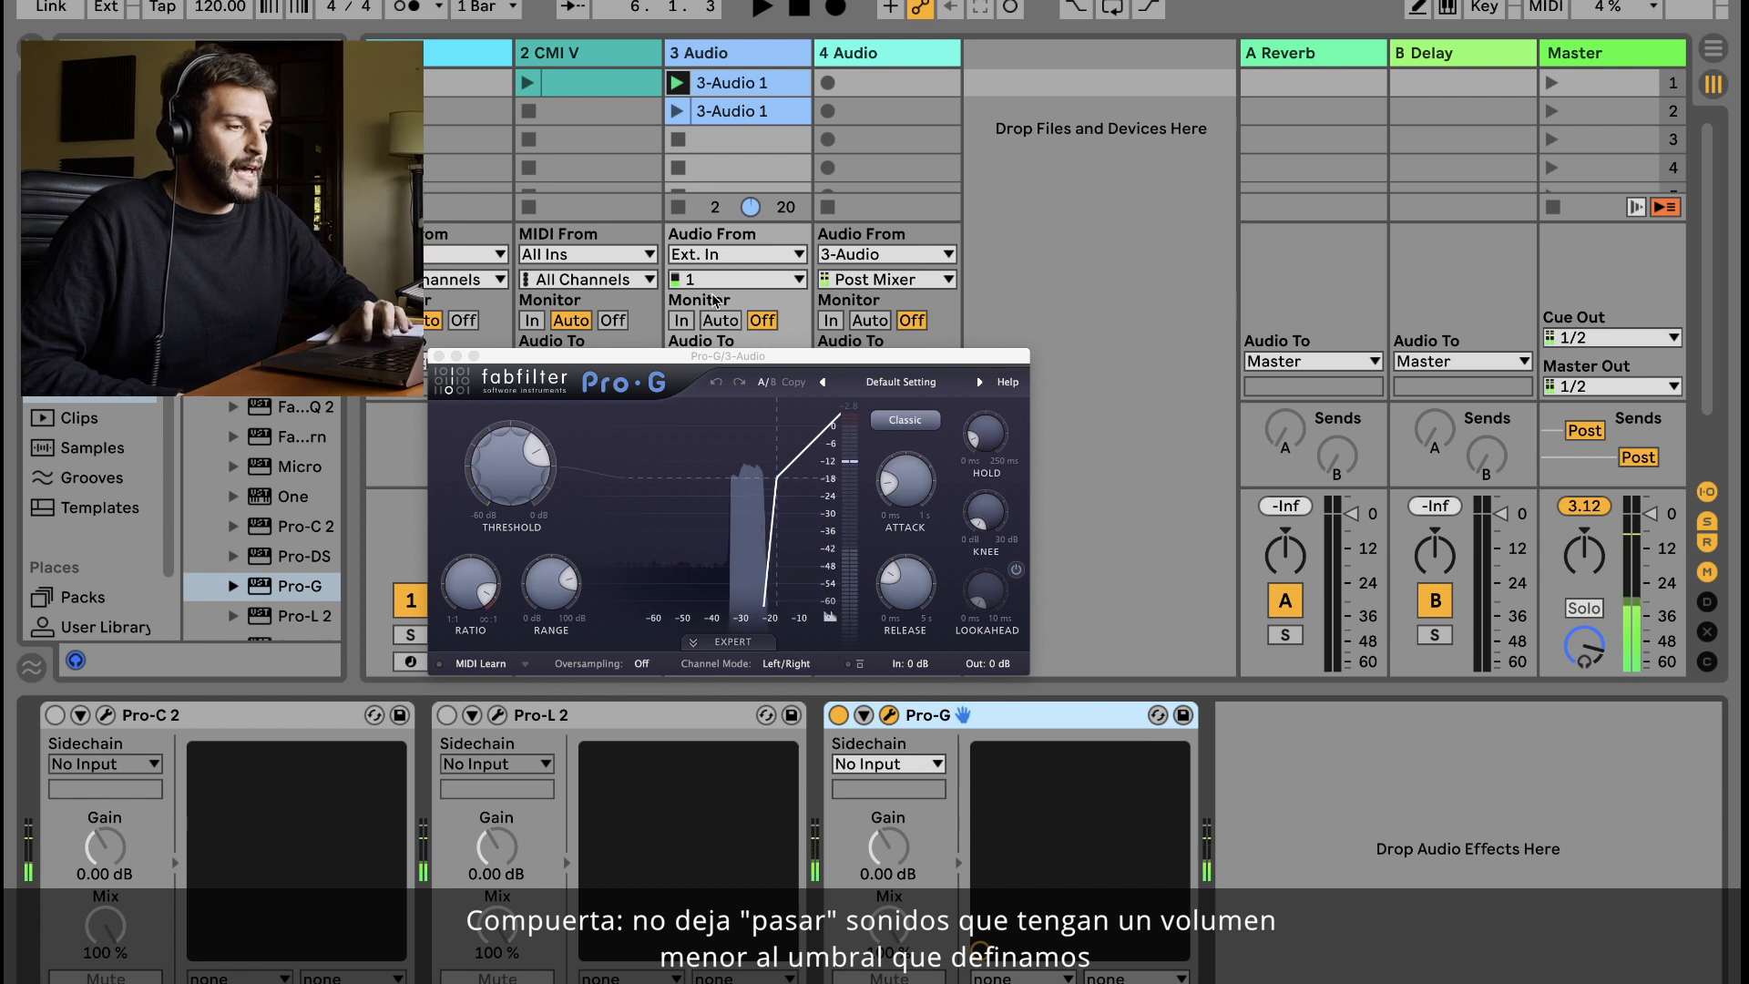
{"action": "left_click", "coordinate": [503, 472]}
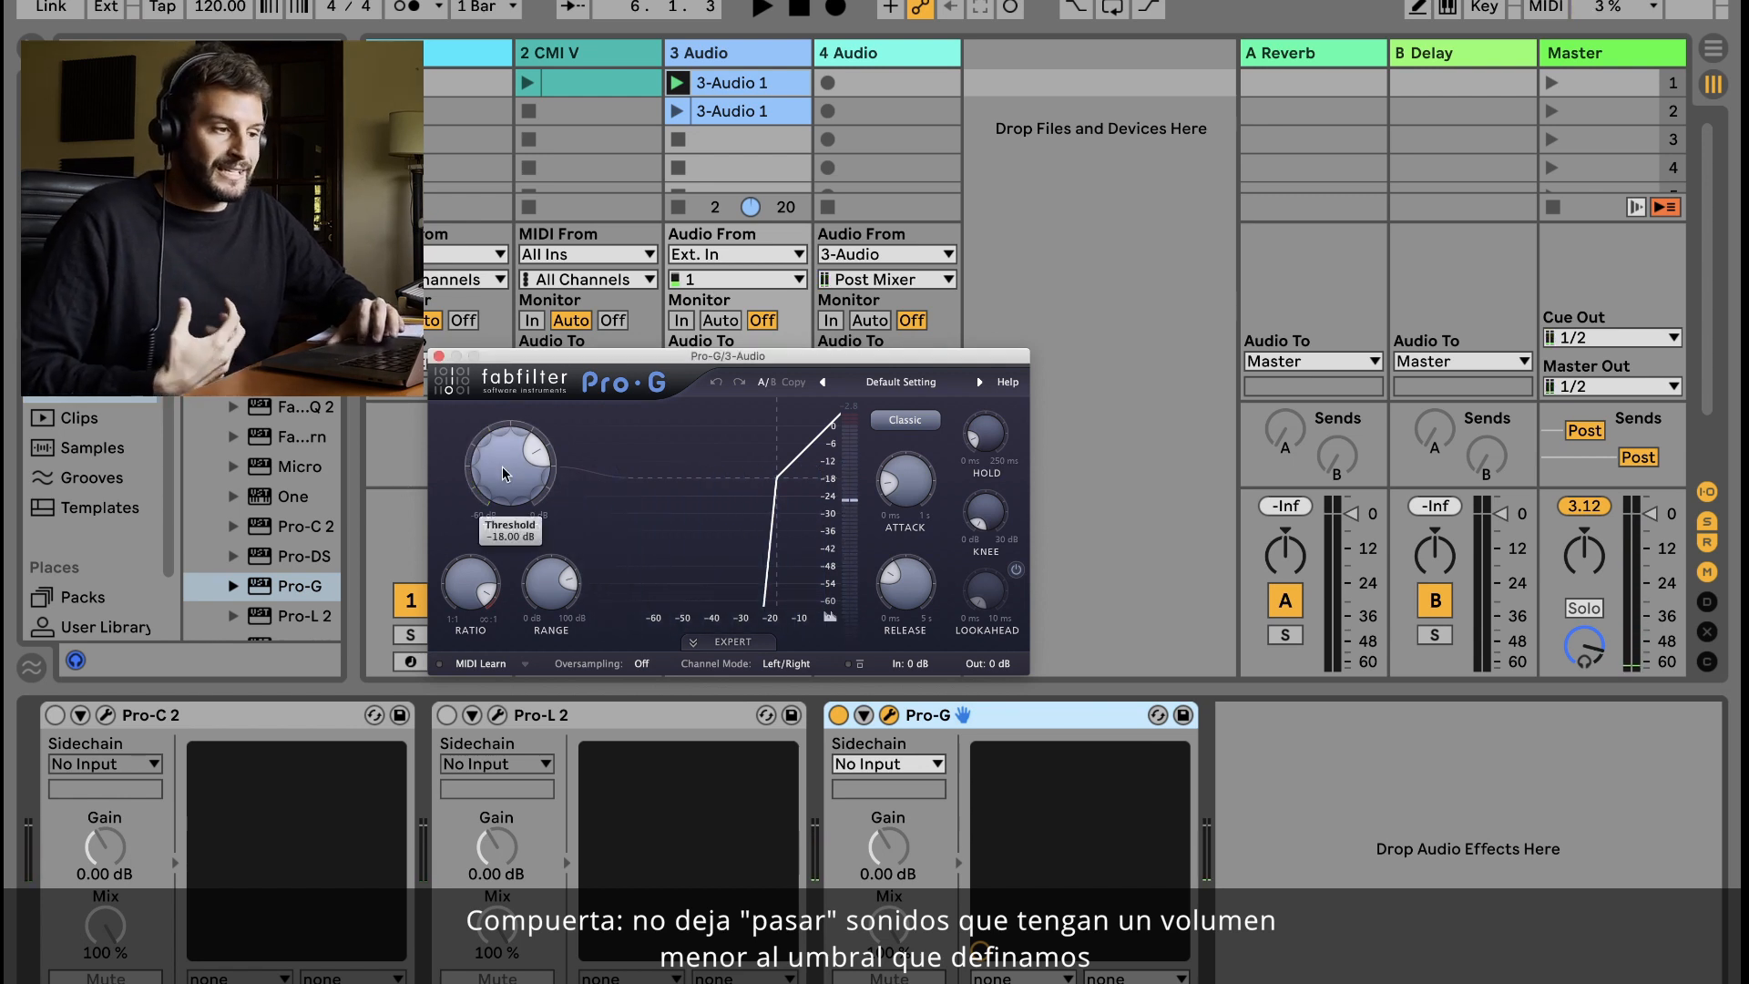
{"action": "left_click_drag", "start_coordinate": [503, 472], "coordinate": [482, 544]}
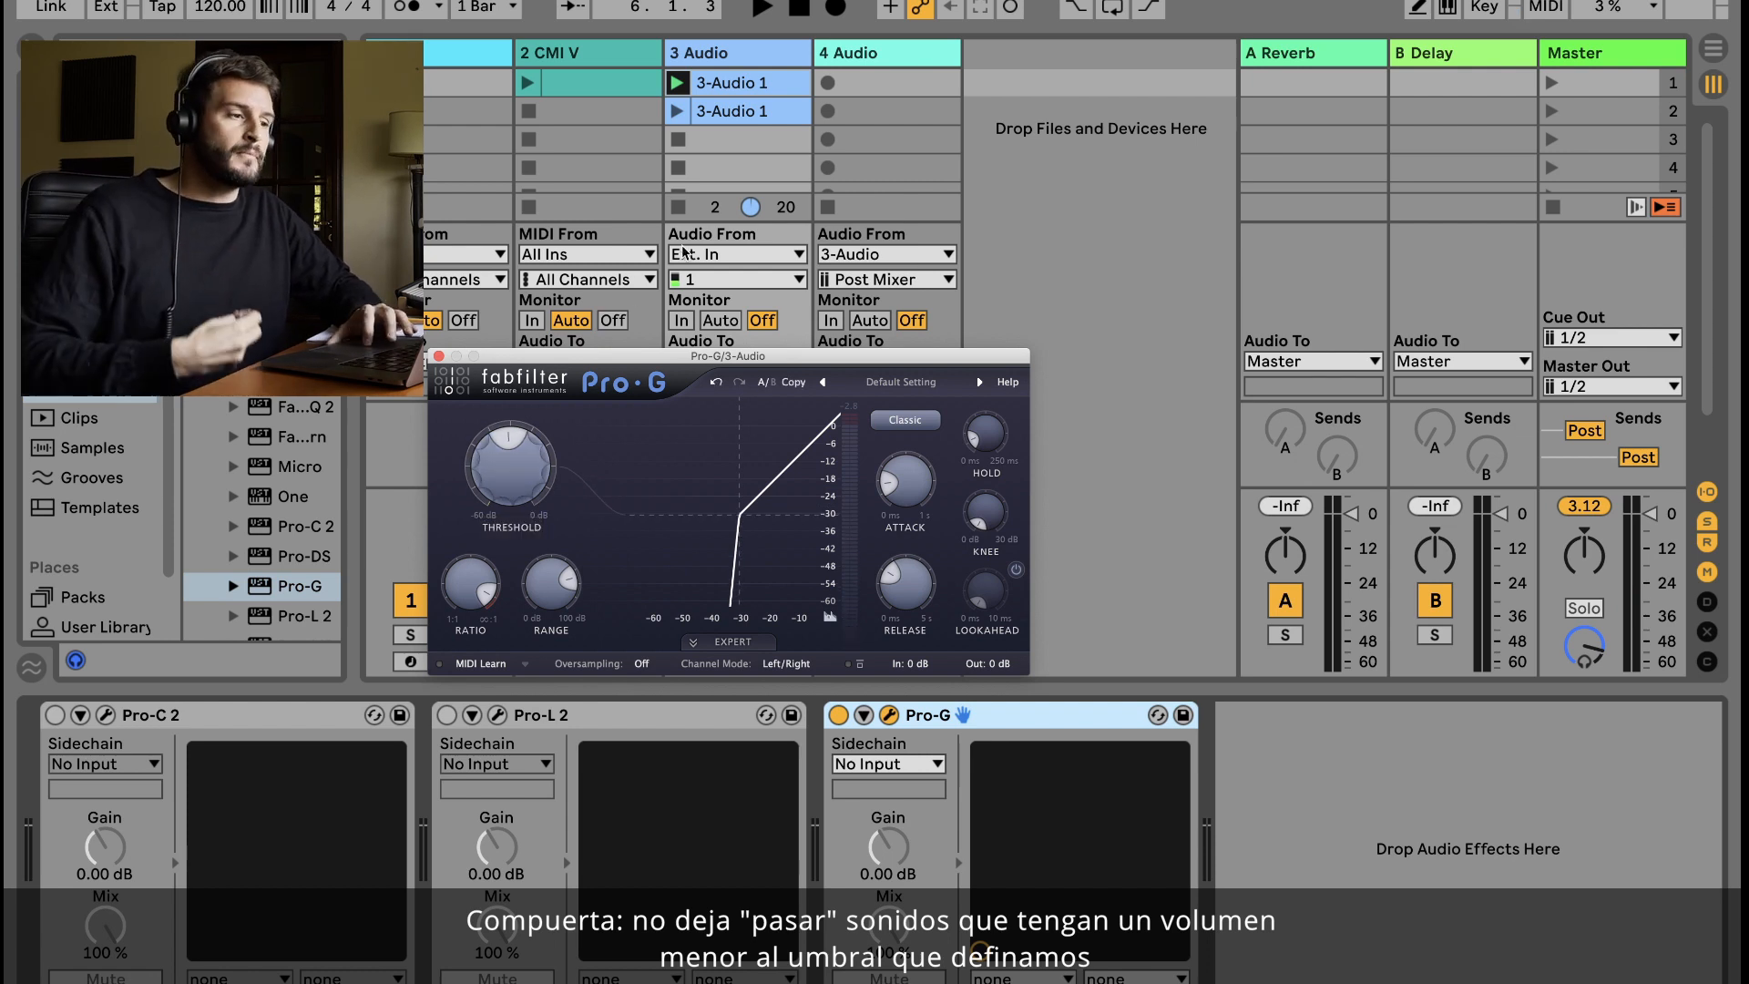
Turn off the Pro-G device and play the clip briefly to hear it without the gate.
{"action": "left_click", "coordinate": [826, 720]}
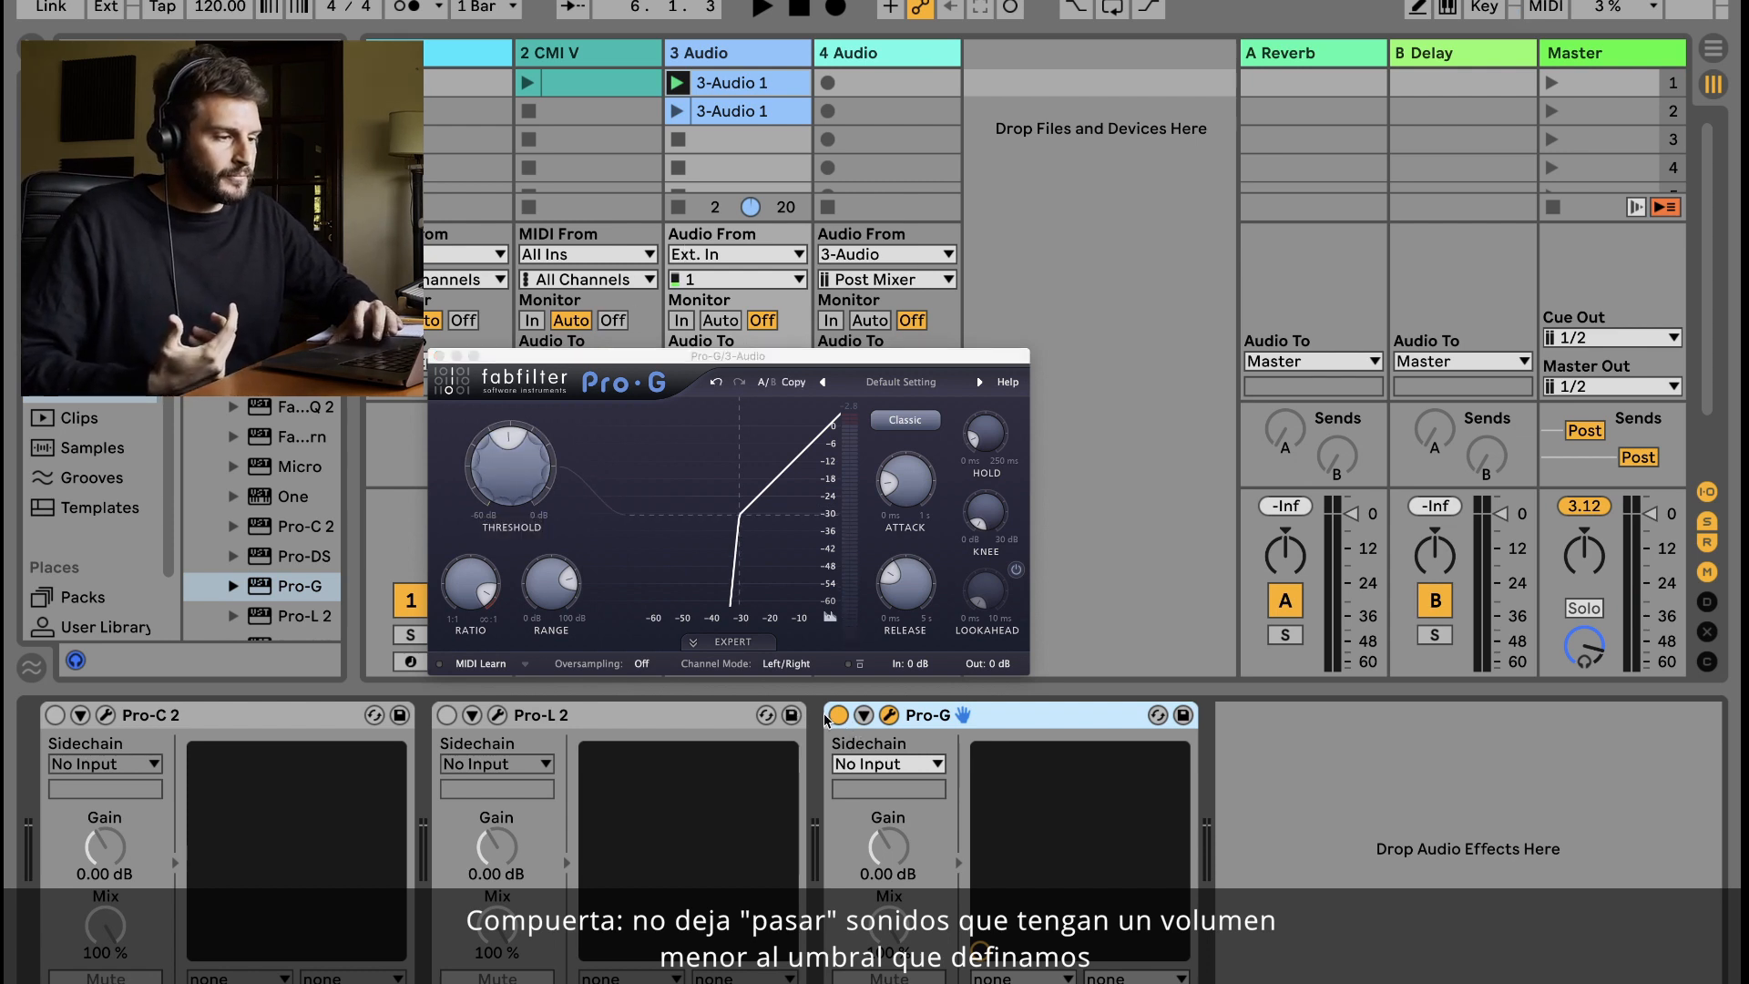
{"action": "left_click", "coordinate": [835, 715]}
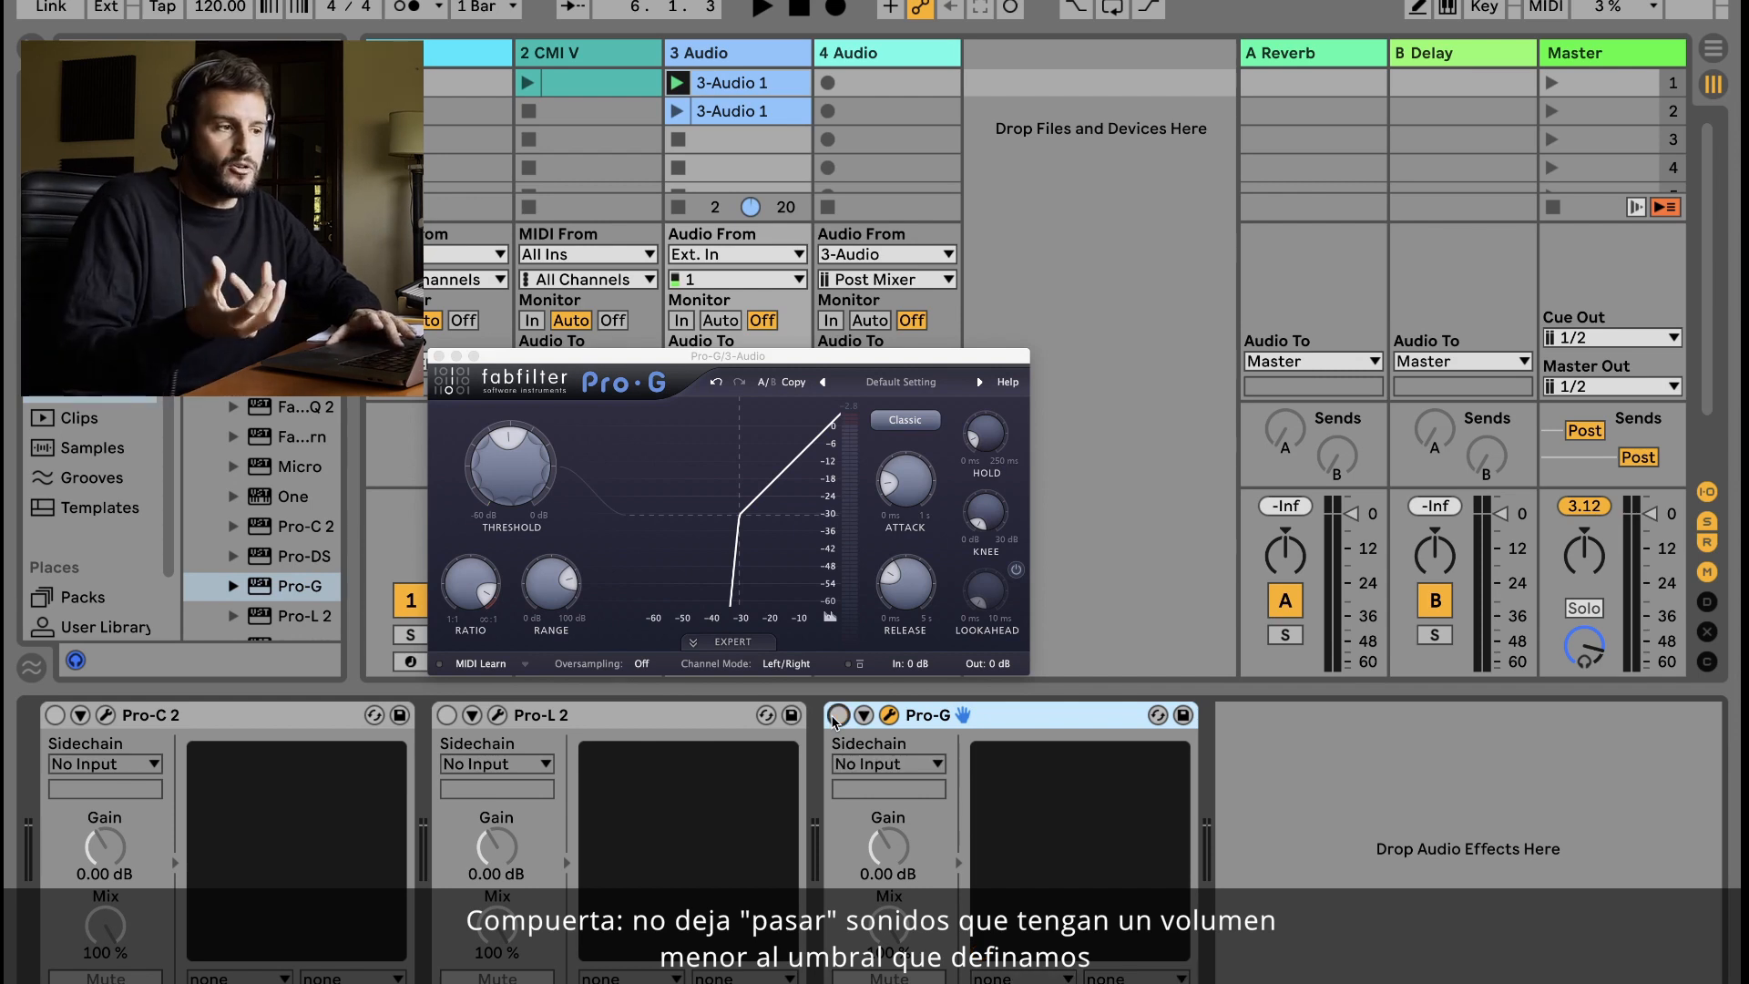
{"action": "key", "text": "space"}
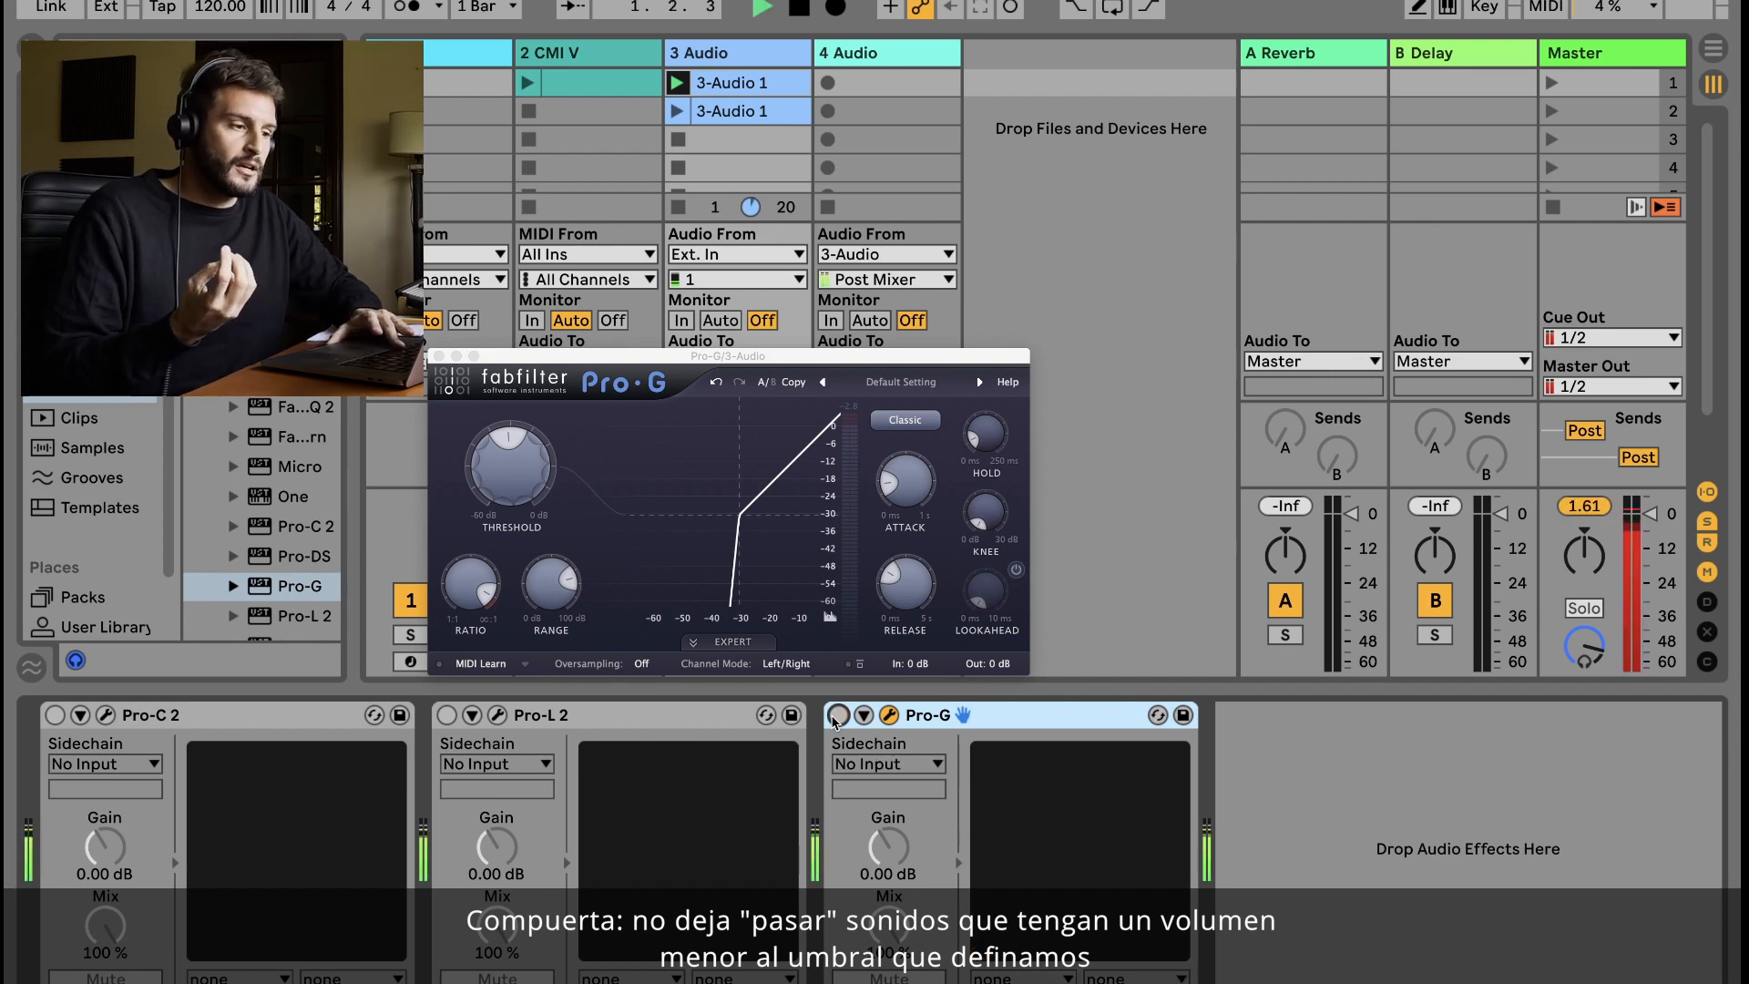
{"action": "key", "text": "space"}
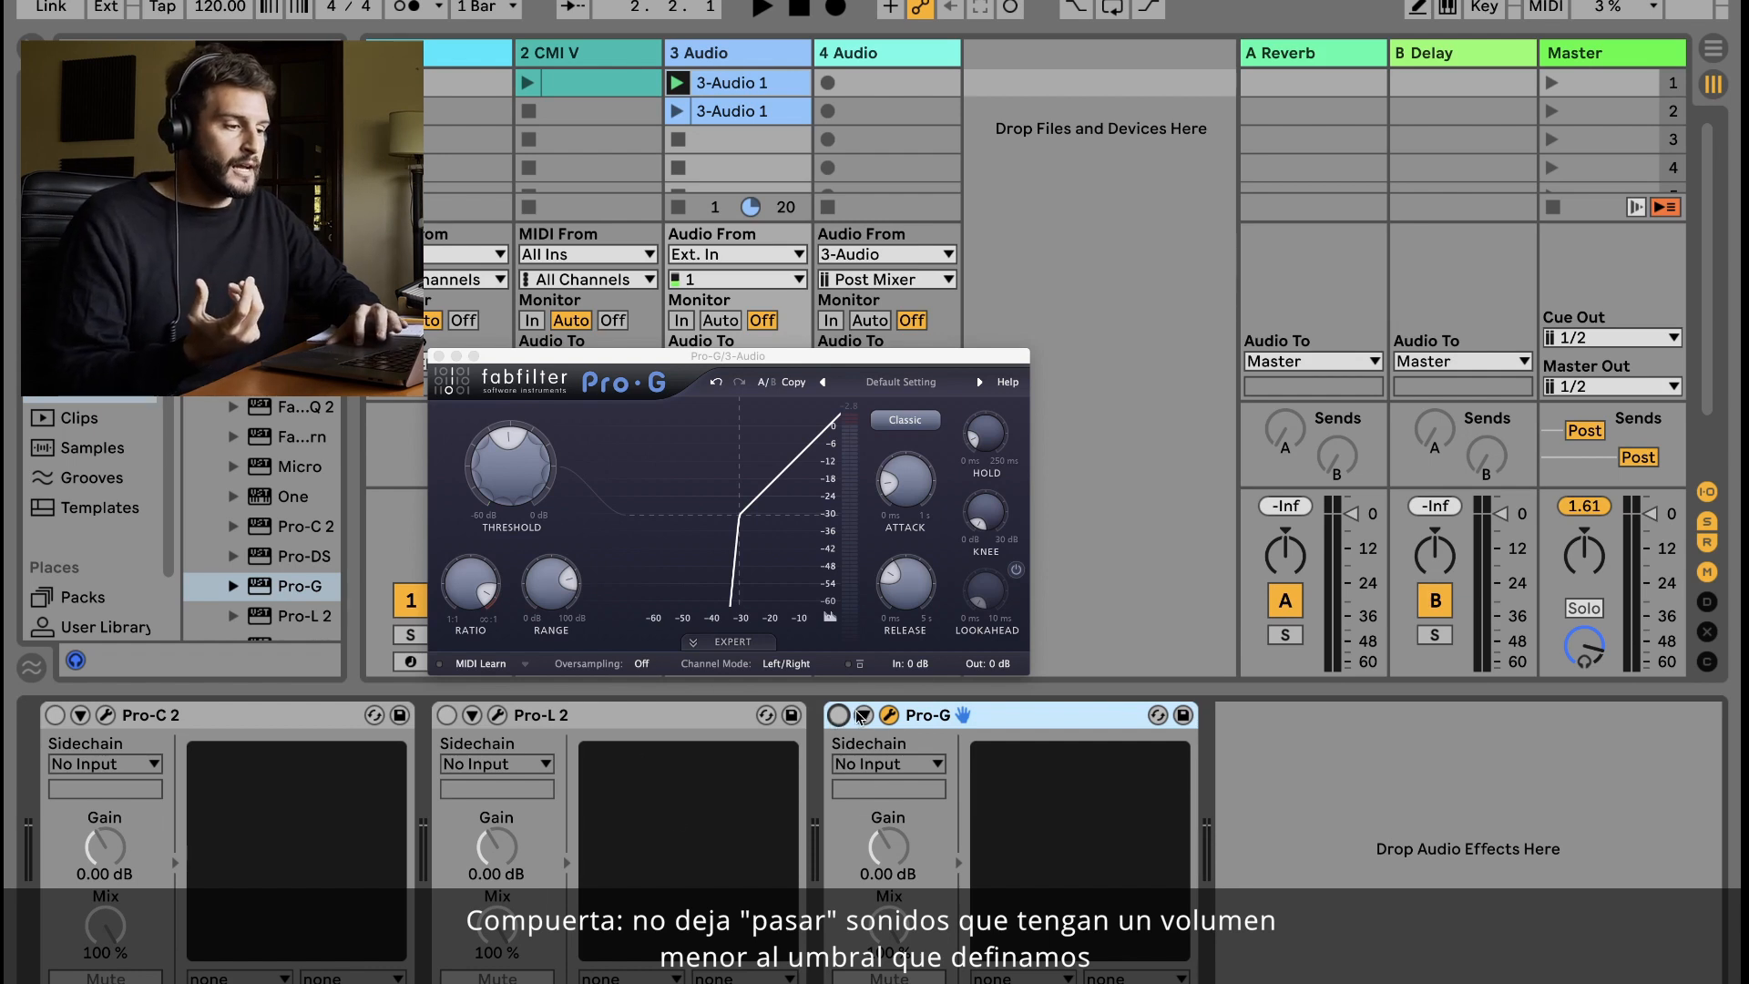
Turn the Pro-G device back on and raise its threshold to about -18 dB while playing the clip.
{"action": "left_click", "coordinate": [837, 715]}
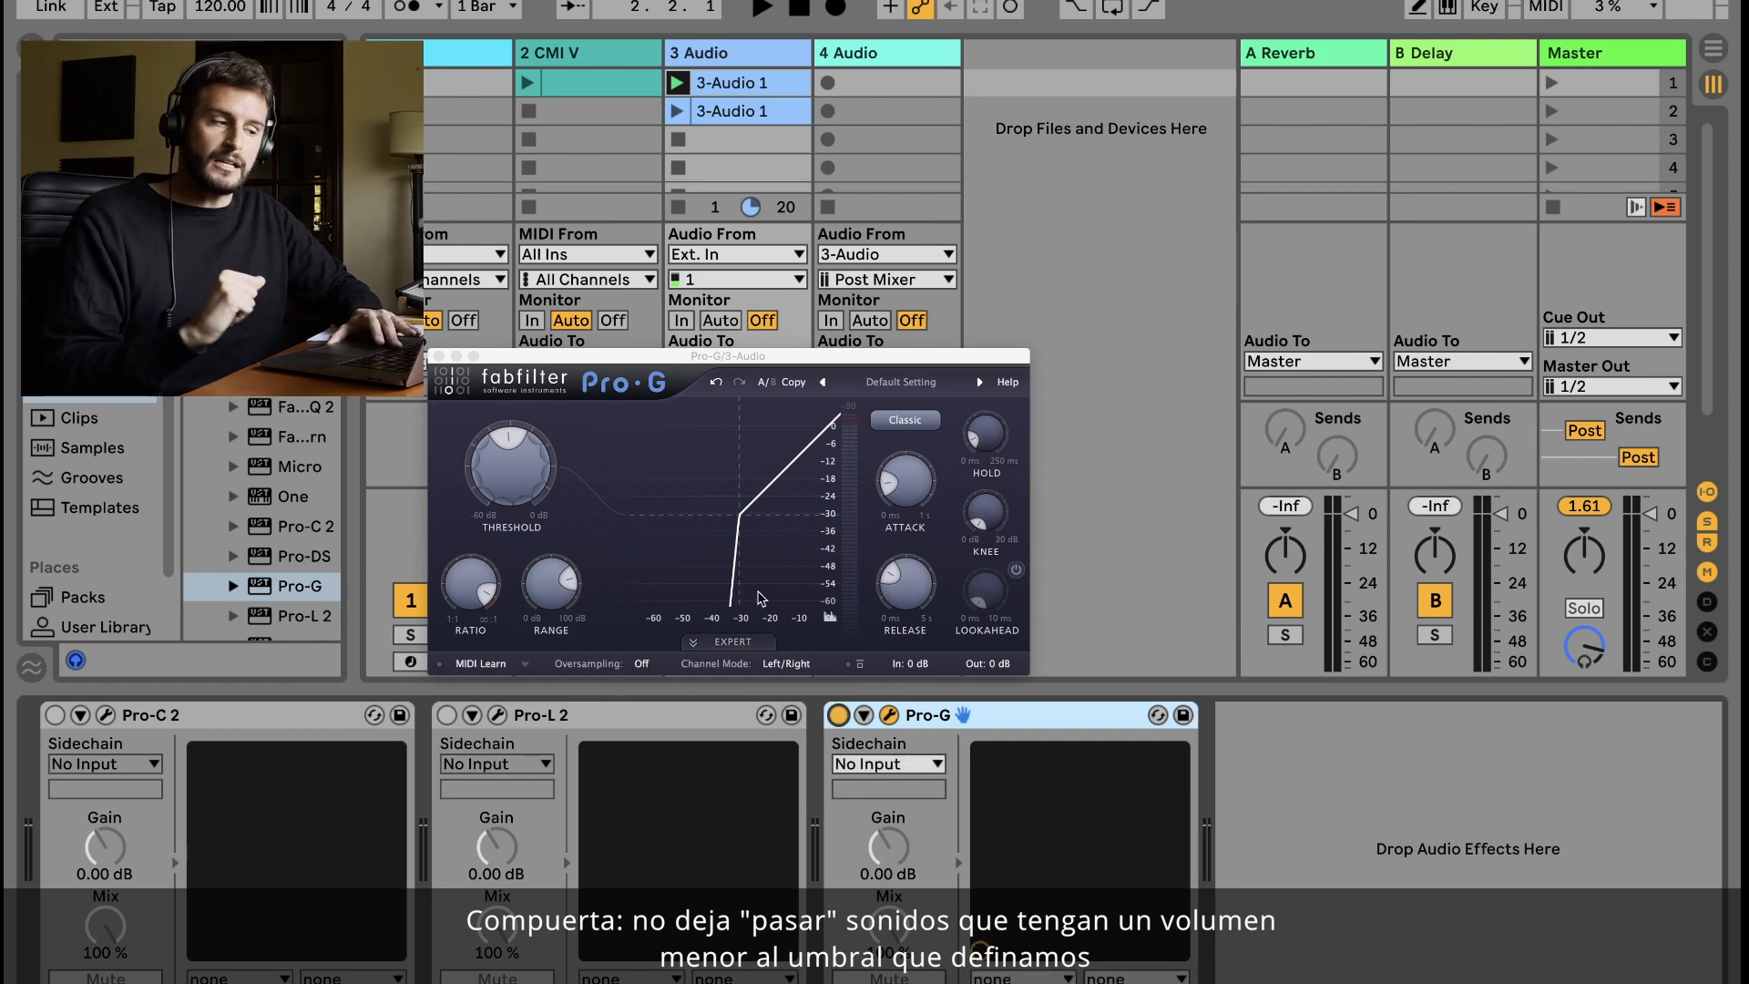
{"action": "key", "text": "space"}
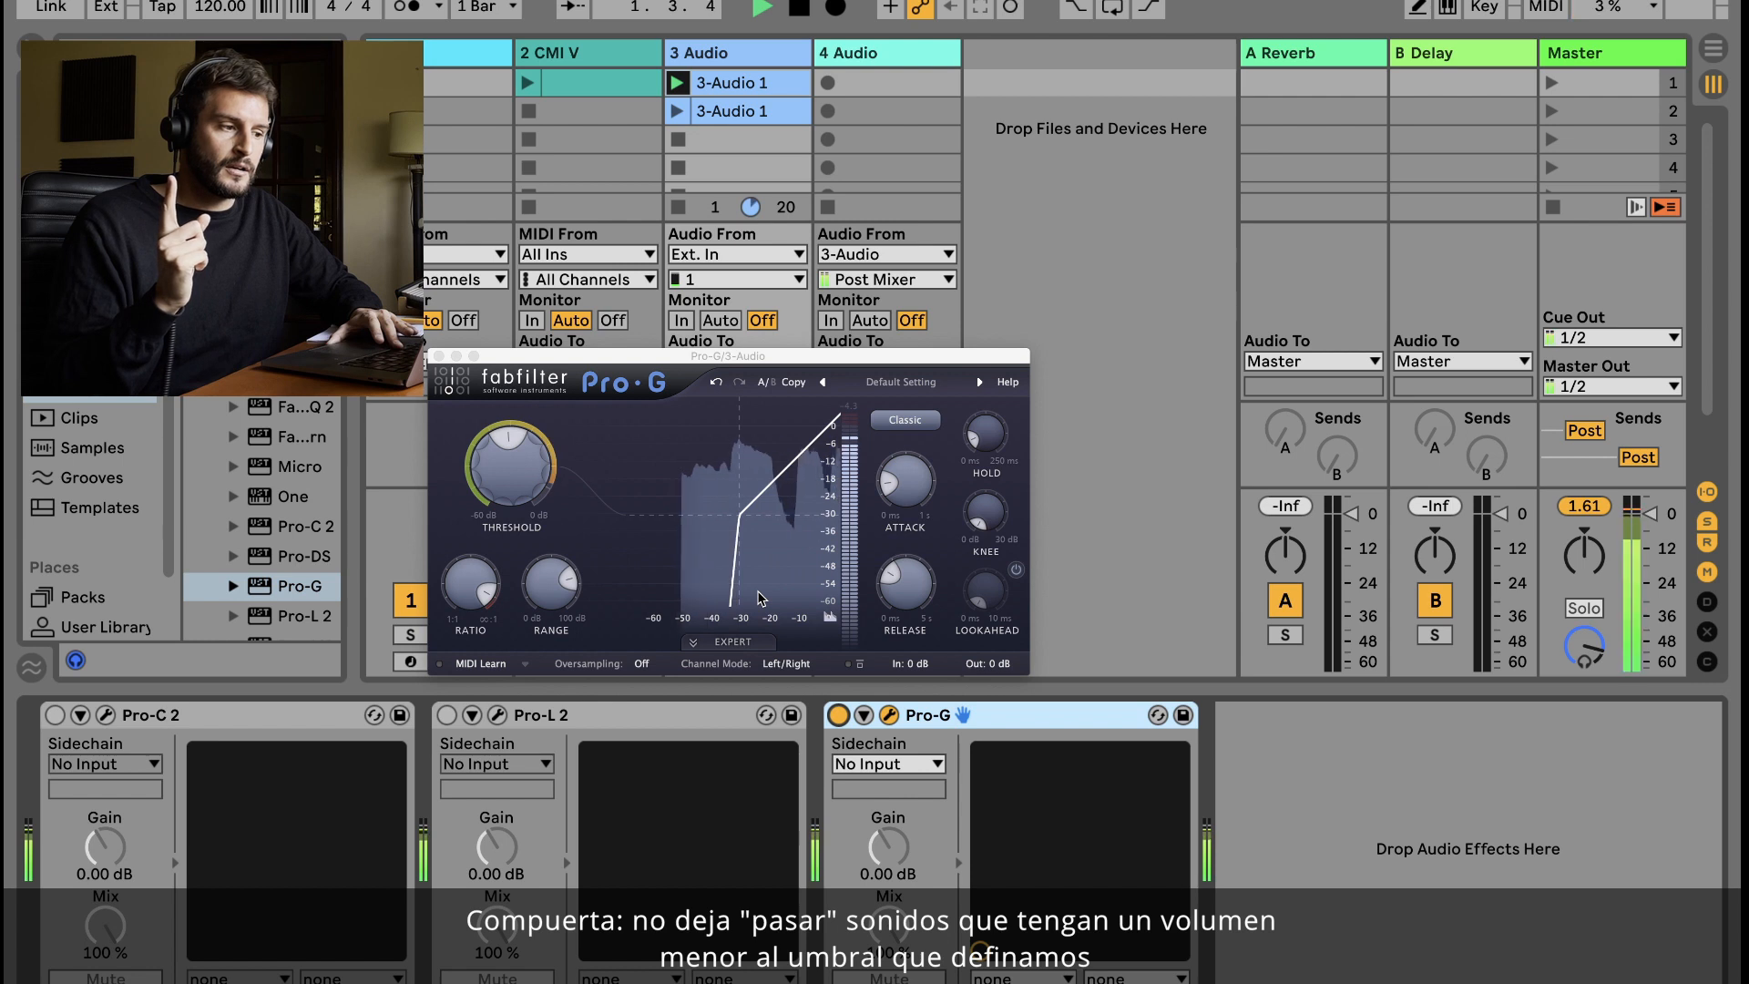
{"action": "left_click_drag", "start_coordinate": [512, 459], "coordinate": [524, 363]}
{"action": "key", "text": "space"}
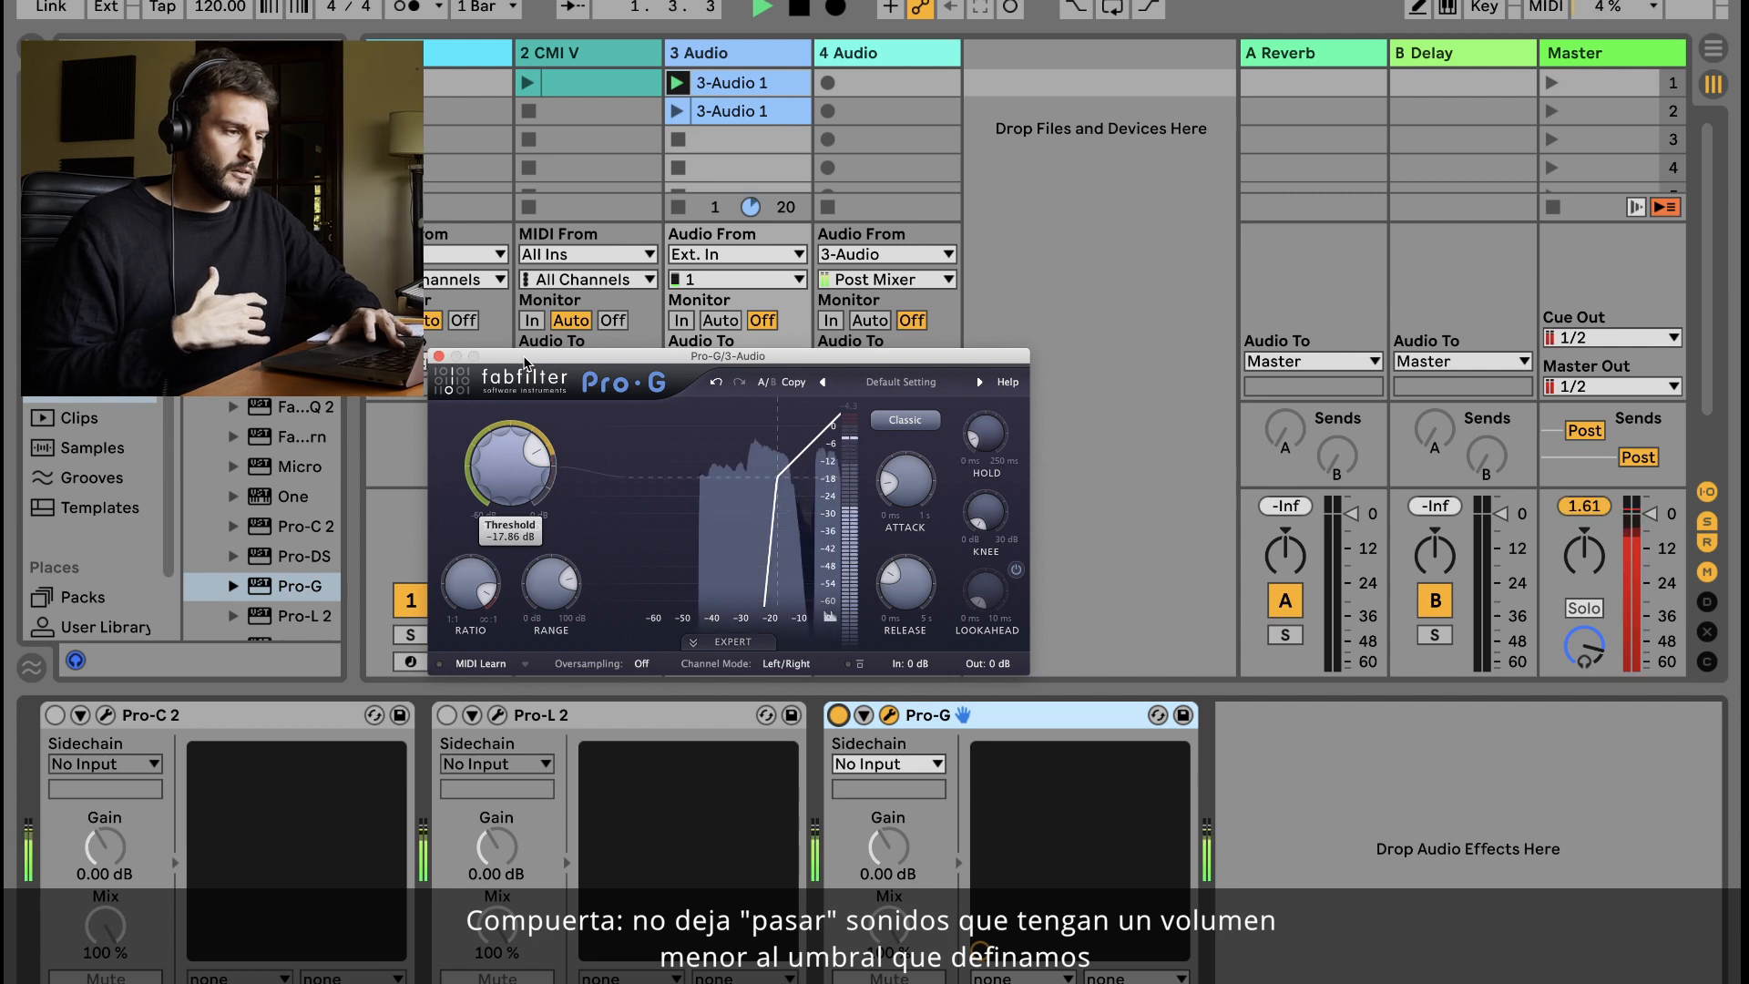
{"action": "key", "text": "space"}
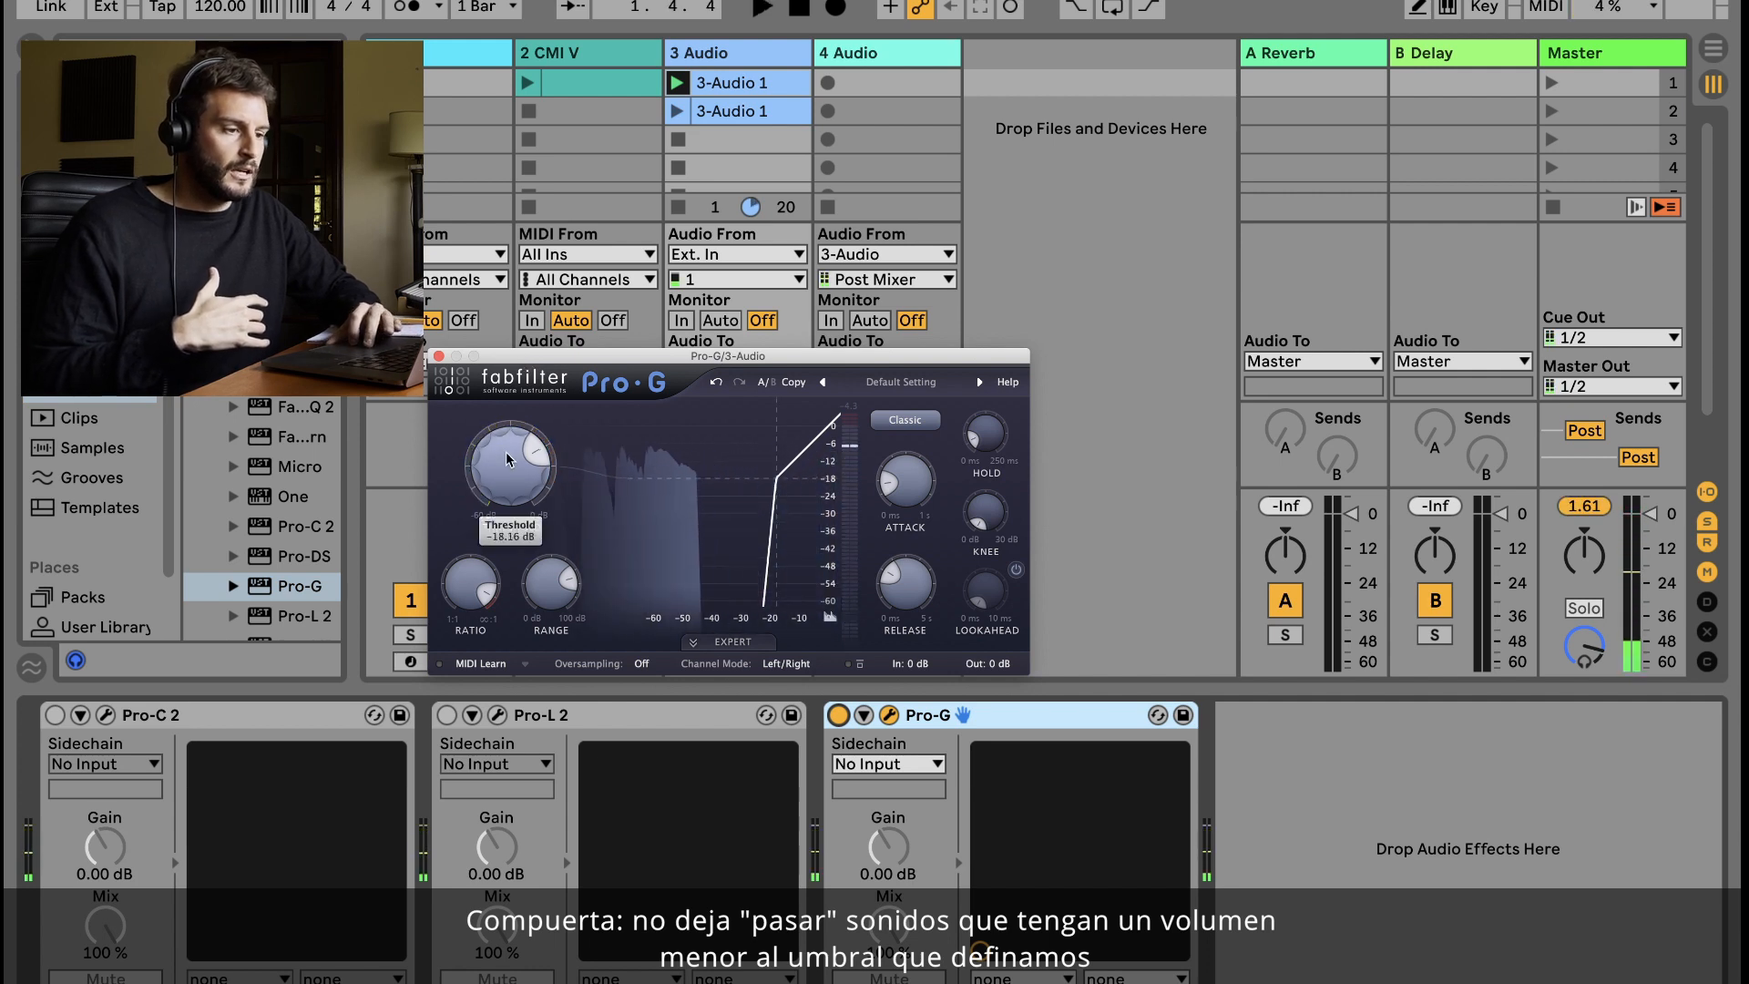
Lower the Pro-G threshold to about -25 dB and play the clip through the gate.
{"action": "left_click_drag", "start_coordinate": [506, 445], "coordinate": [497, 499]}
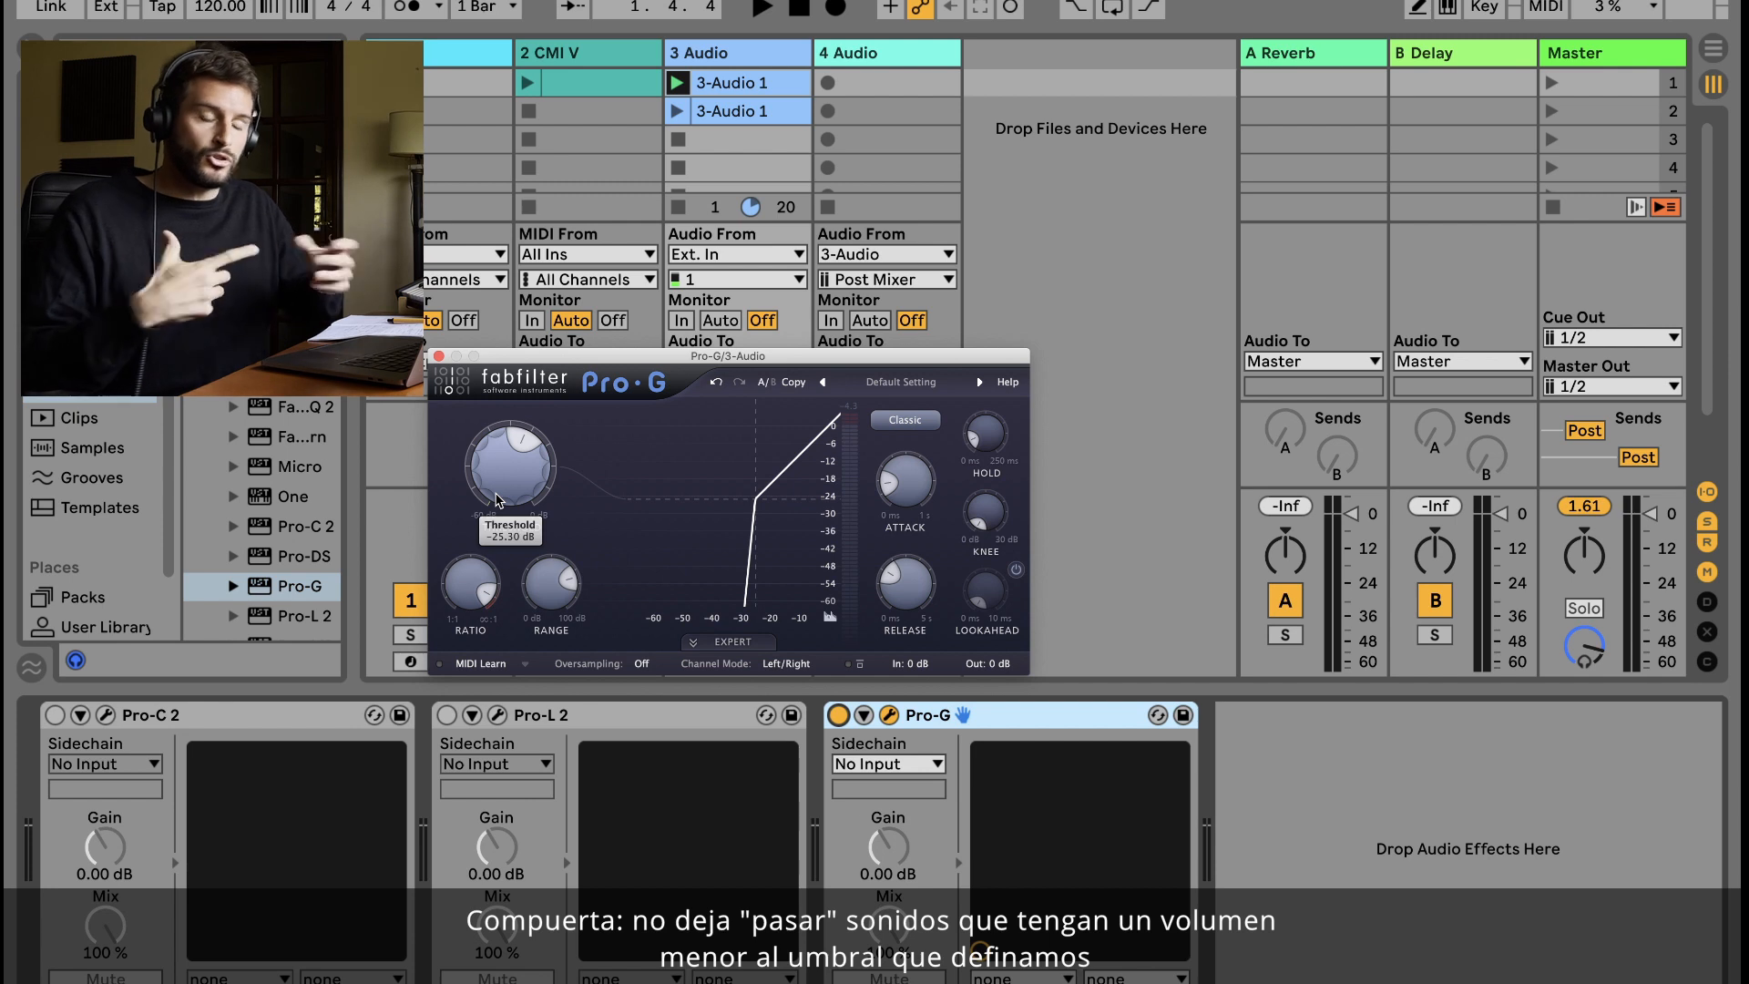
{"action": "key", "text": "space"}
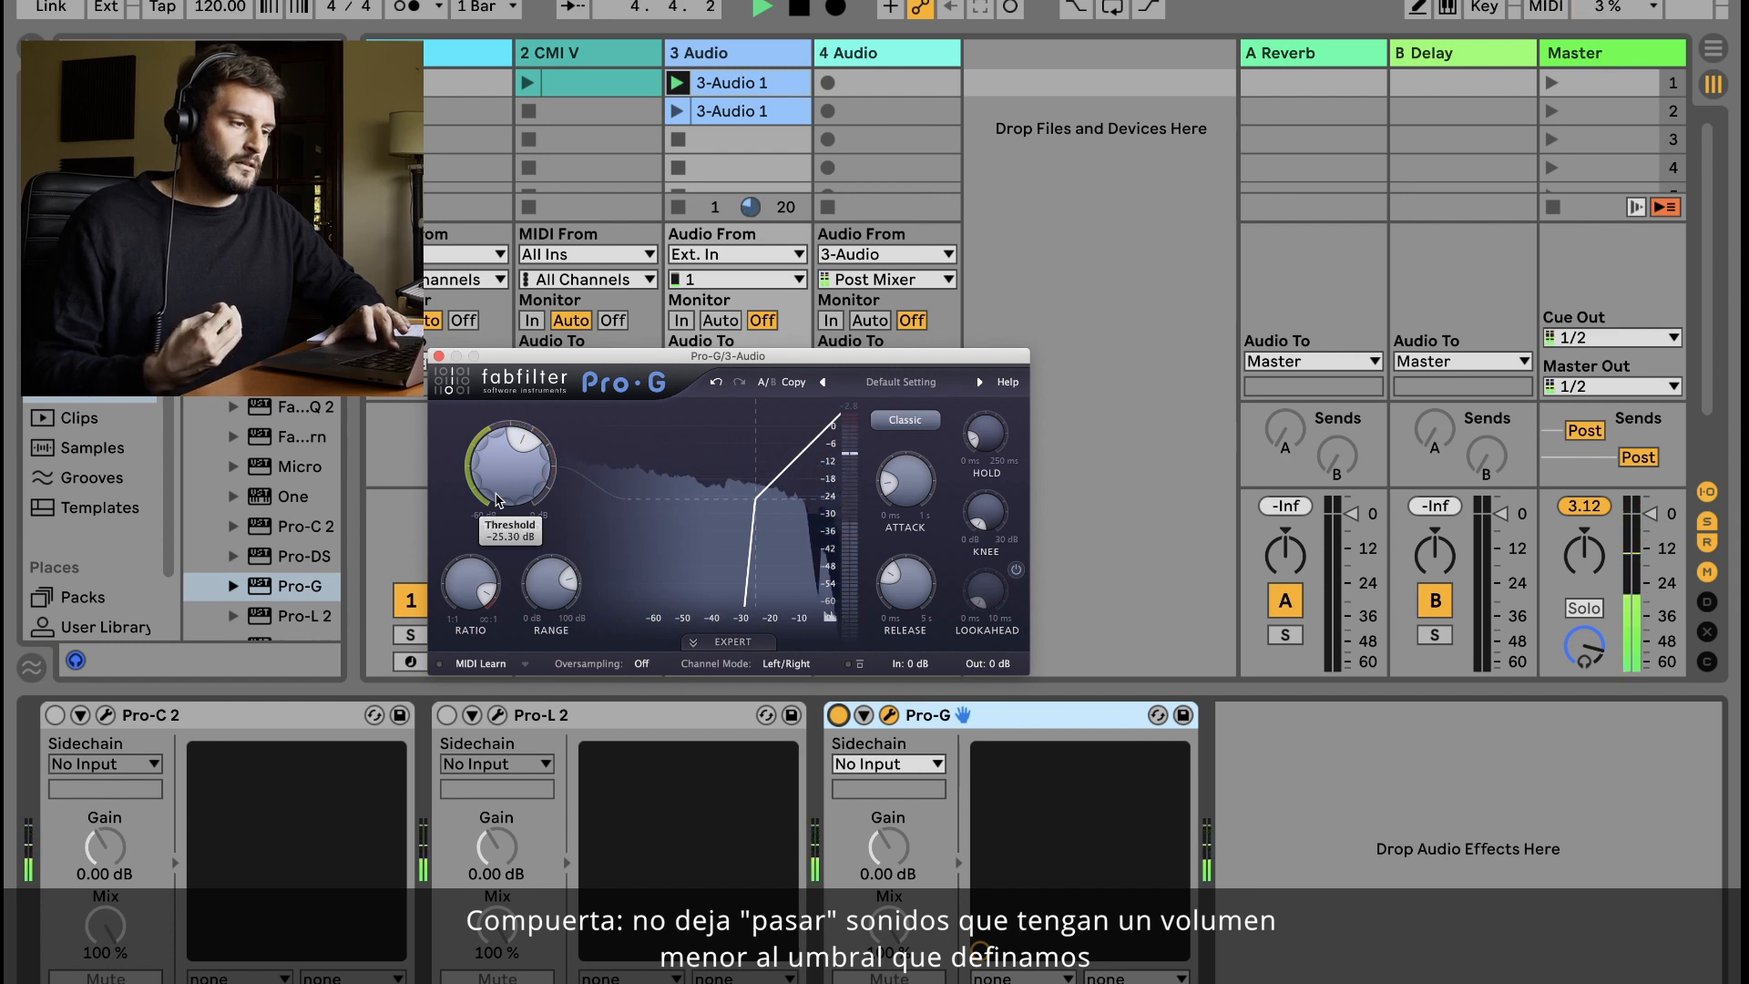
{"action": "key", "text": "space"}
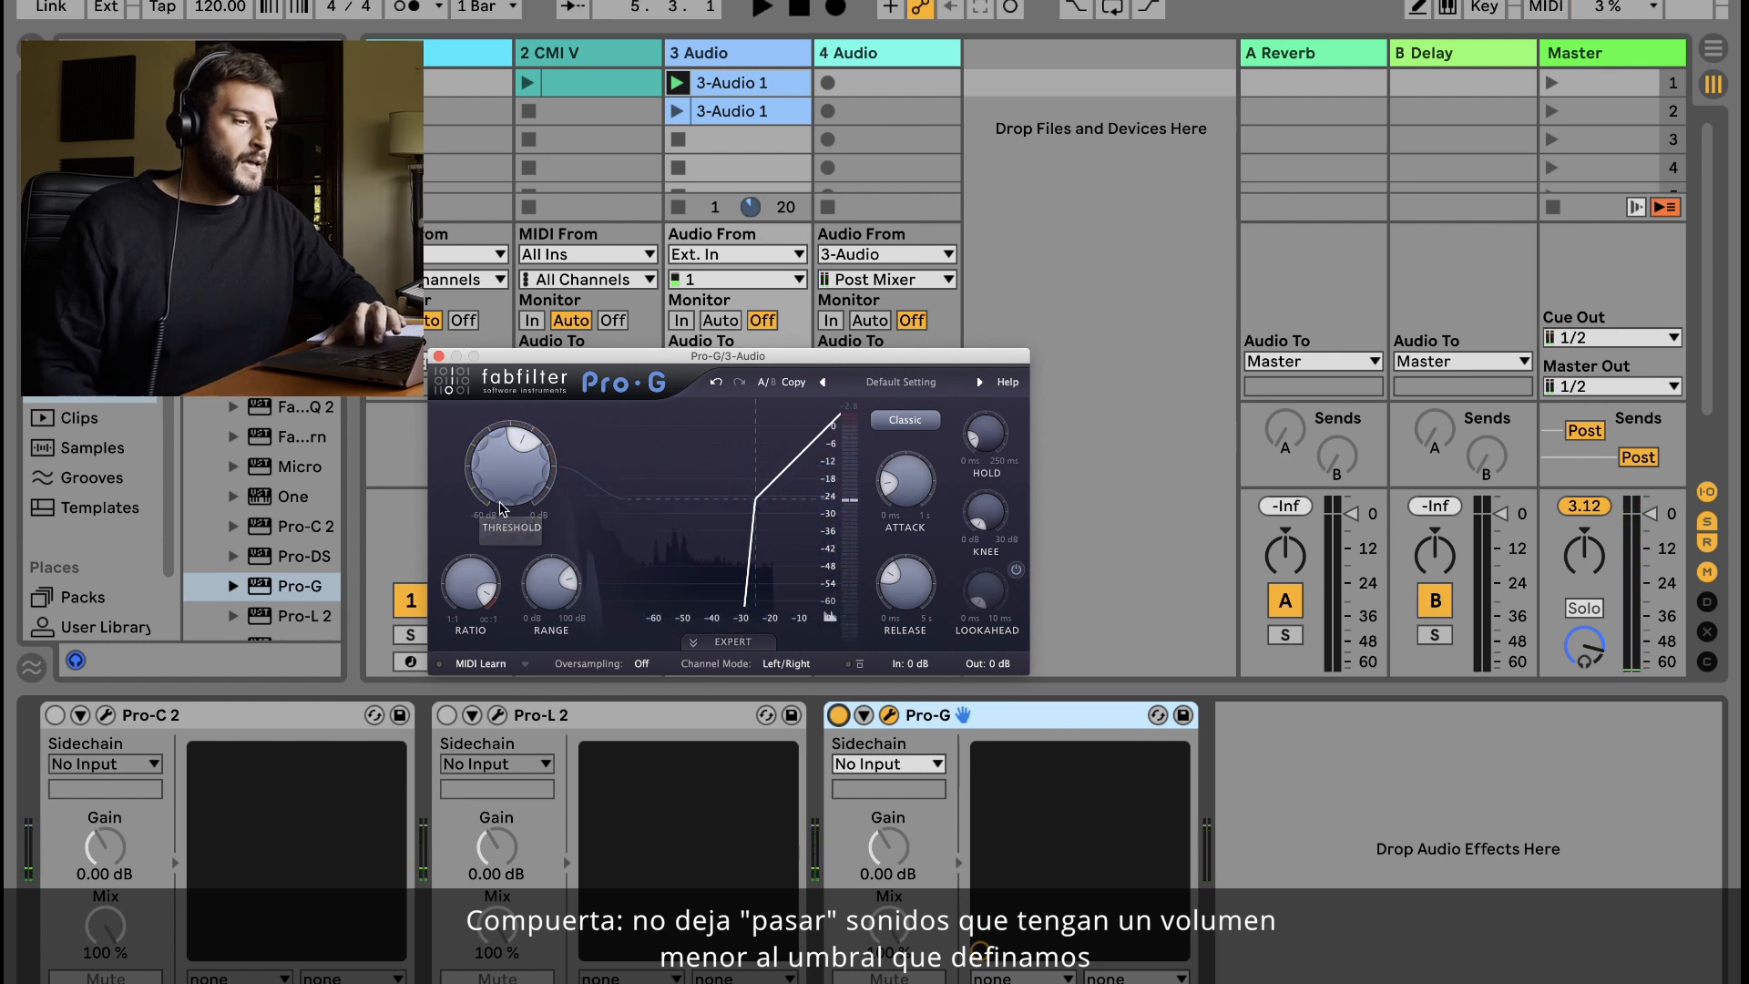
Set the Pro-G threshold to about -35 dB and record the gated output into the first clip slot of 4 Audio.
{"action": "left_click_drag", "start_coordinate": [506, 488], "coordinate": [495, 548]}
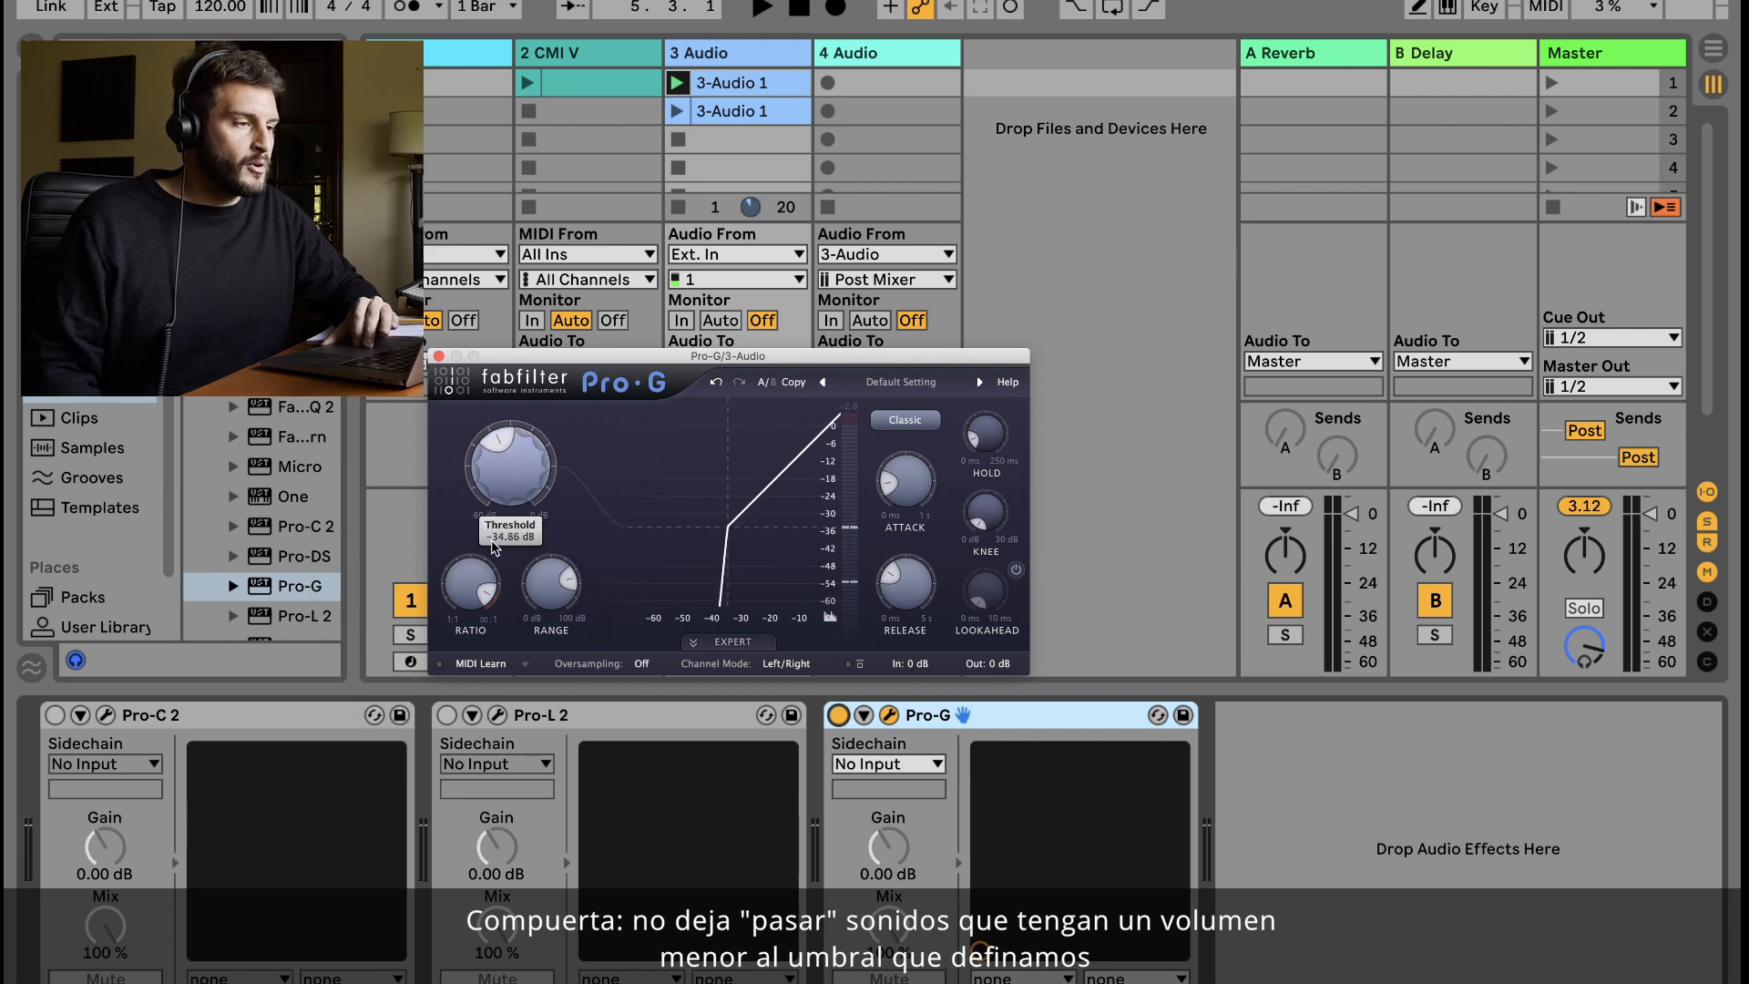
{"action": "key", "text": "space"}
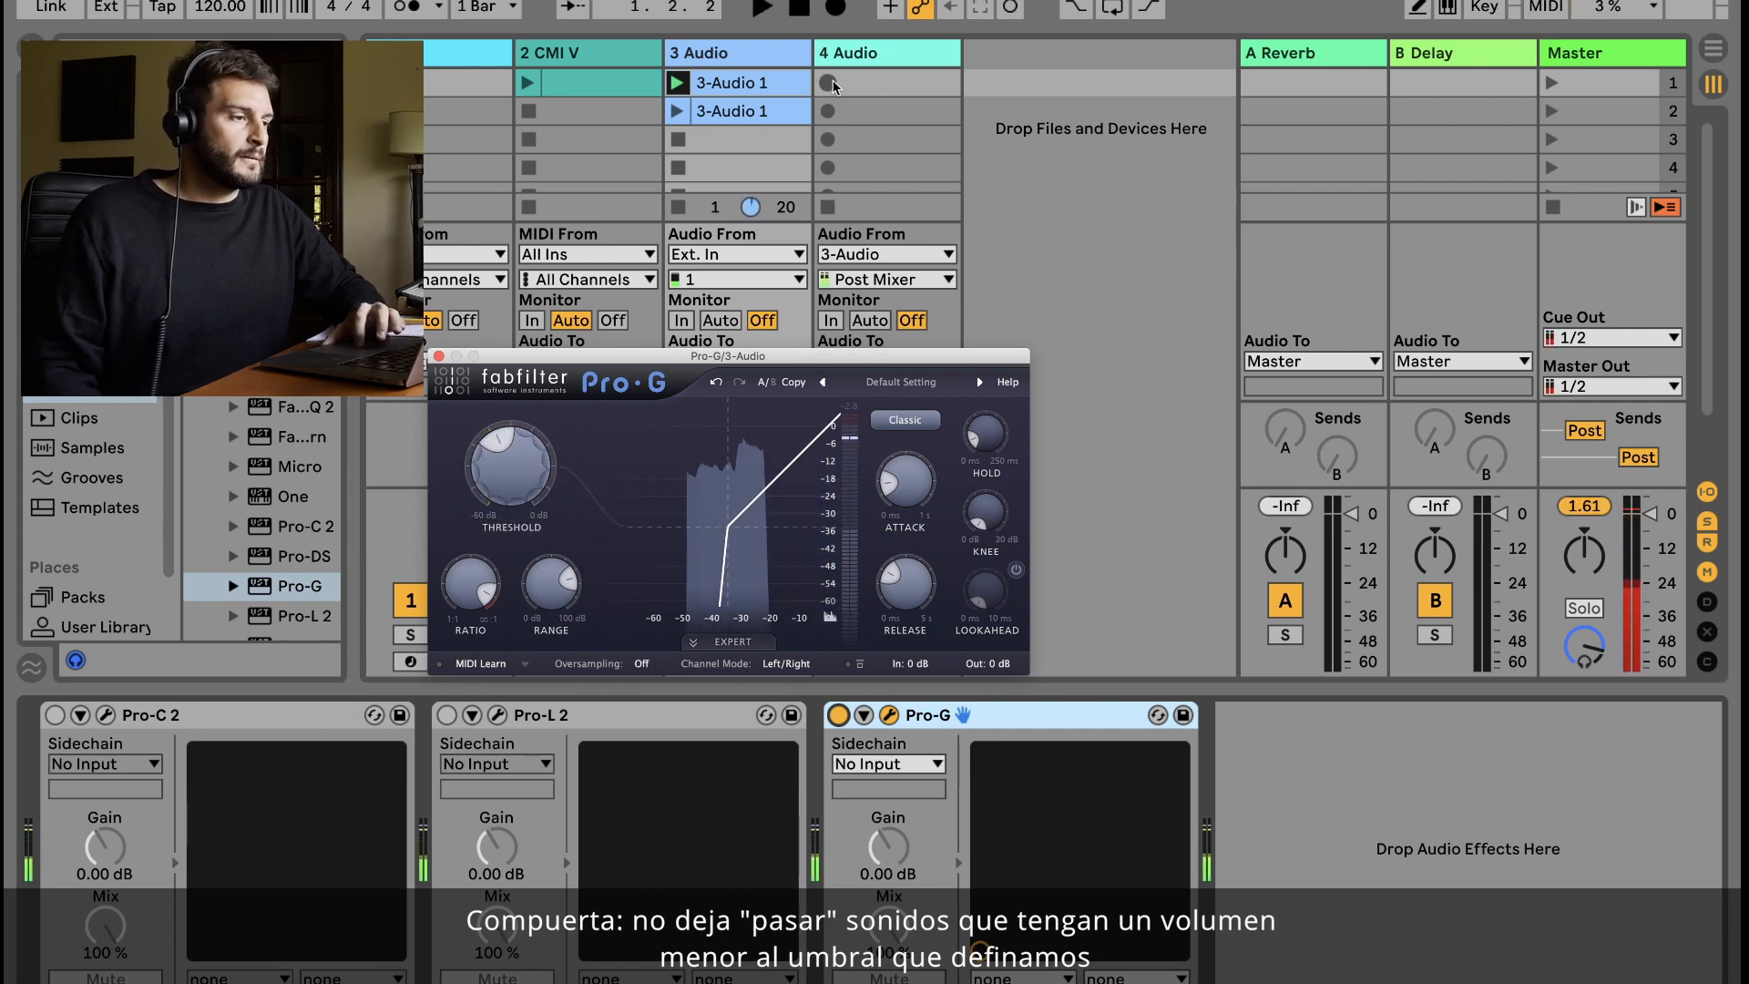
{"action": "left_click", "coordinate": [828, 83]}
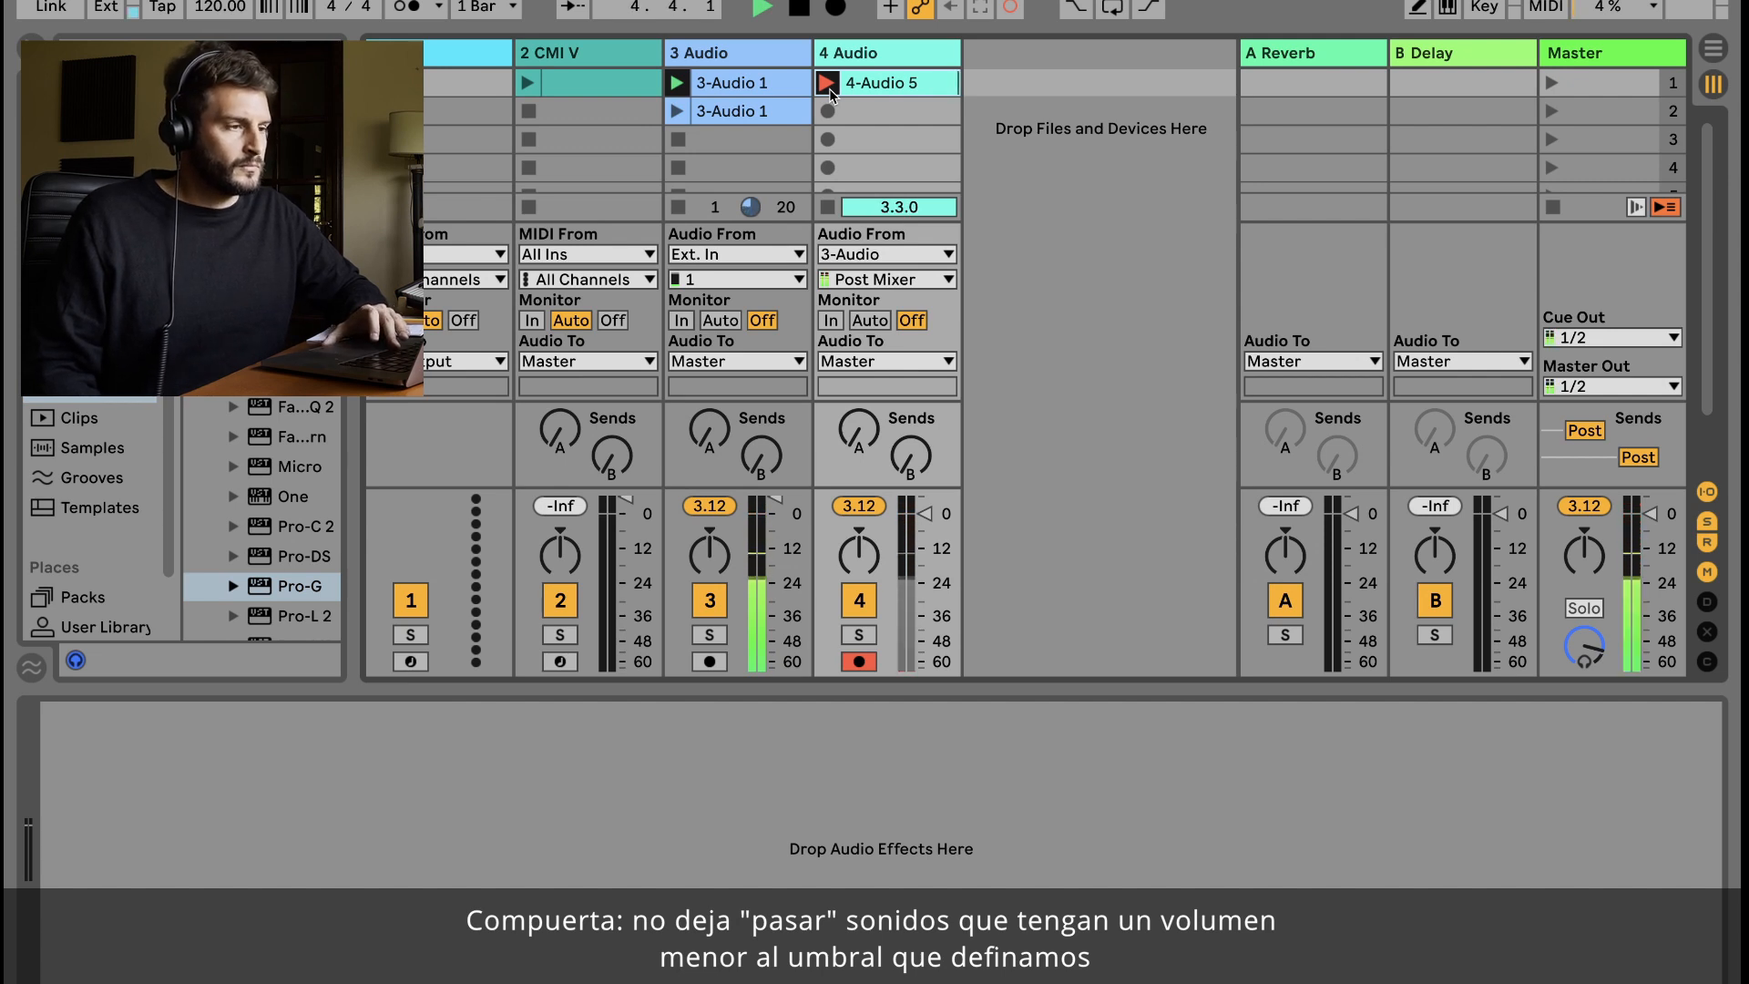
{"action": "left_click", "coordinate": [827, 83]}
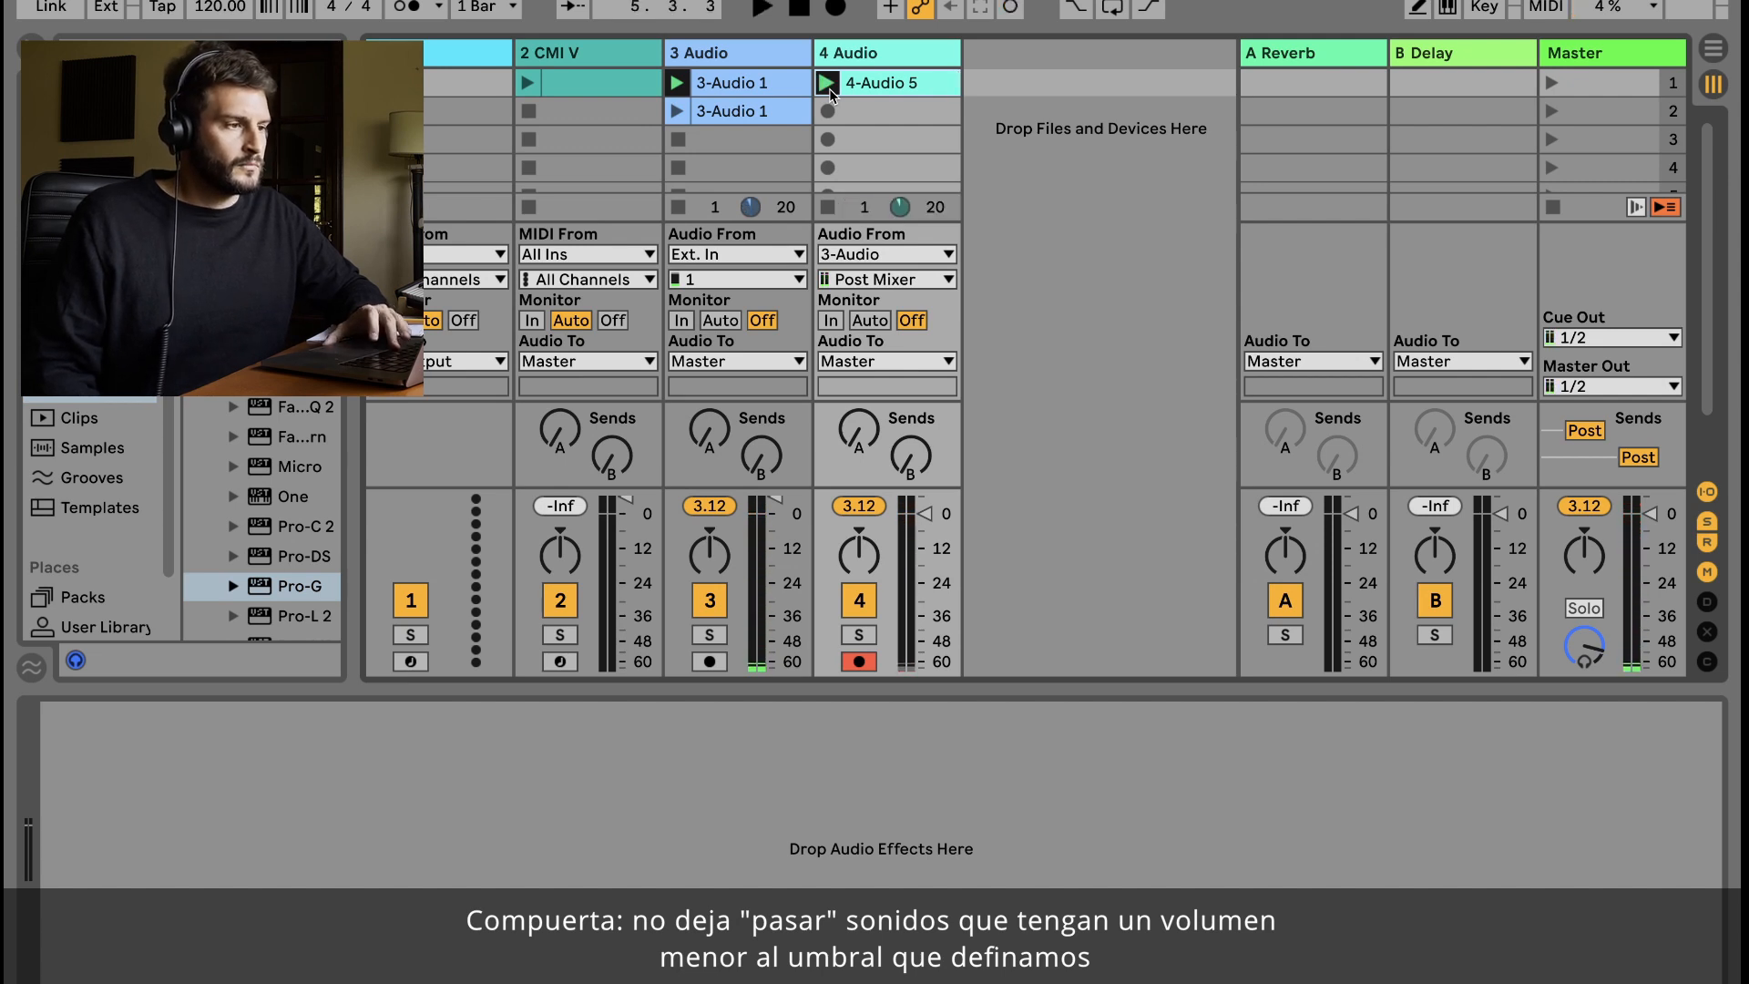
Compare the waveform of the recorded 4-Audio 5 clip with that of the source clip 3-Audio 1.
{"action": "left_click", "coordinate": [878, 86]}
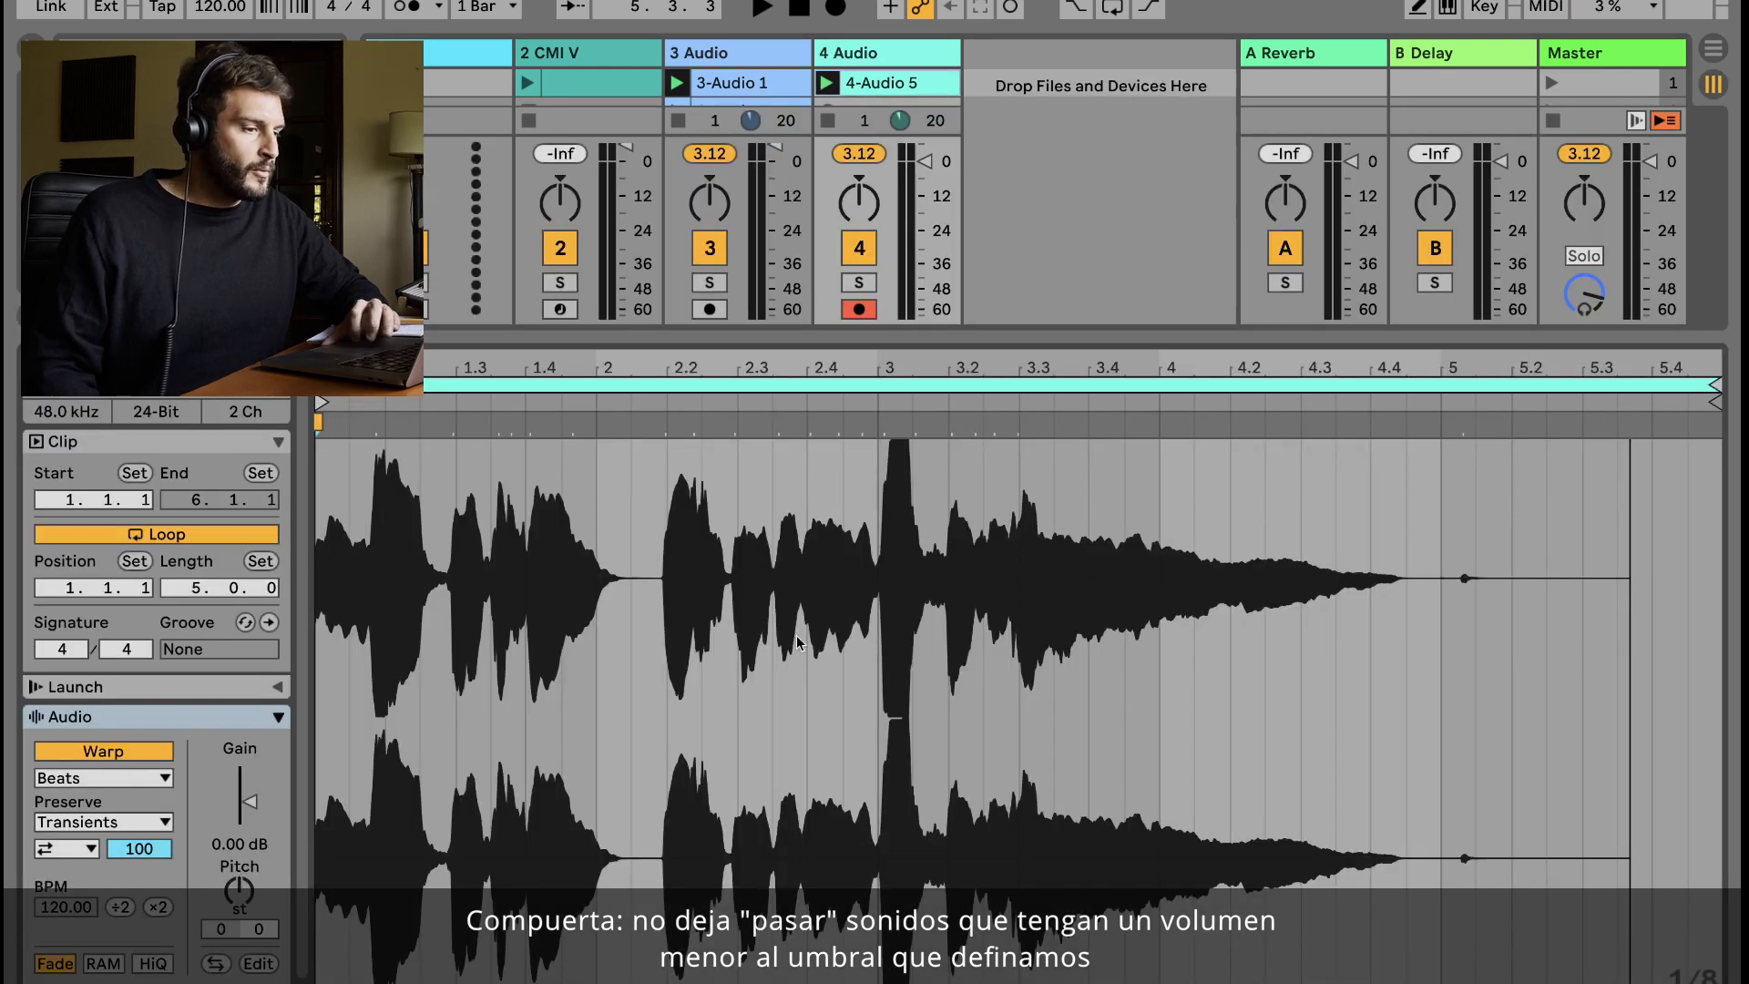
{"action": "left_click", "coordinate": [761, 83]}
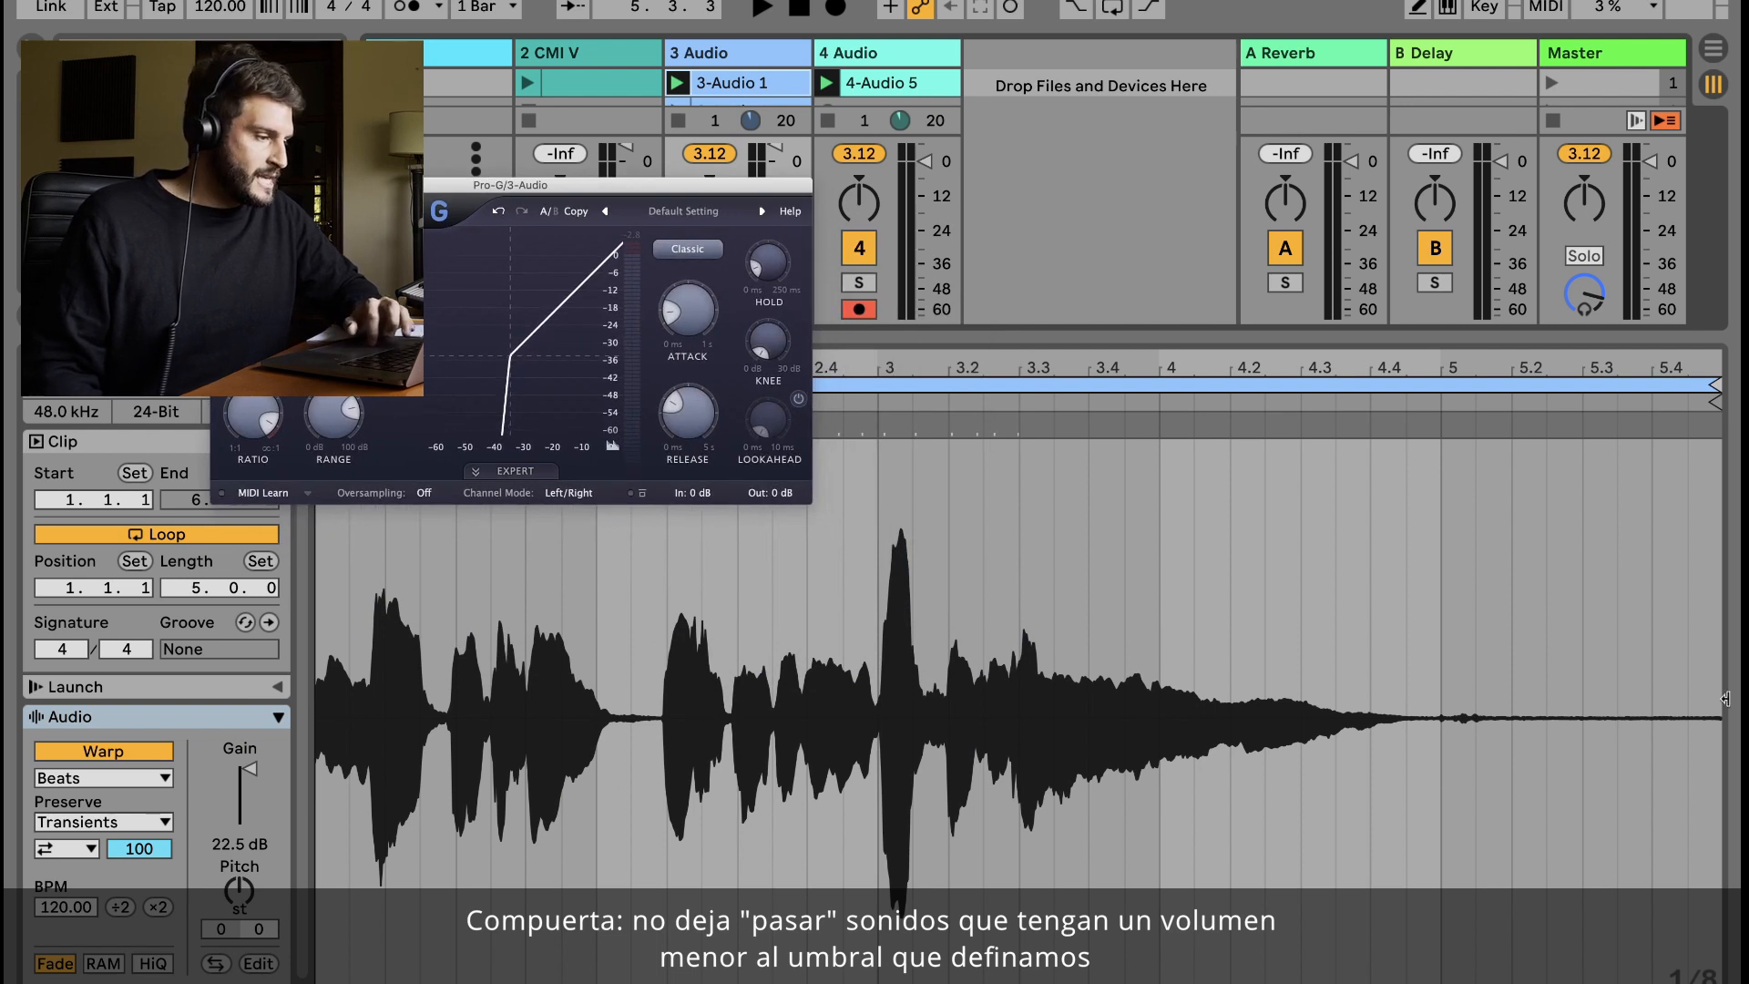
{"action": "left_click", "coordinate": [906, 83]}
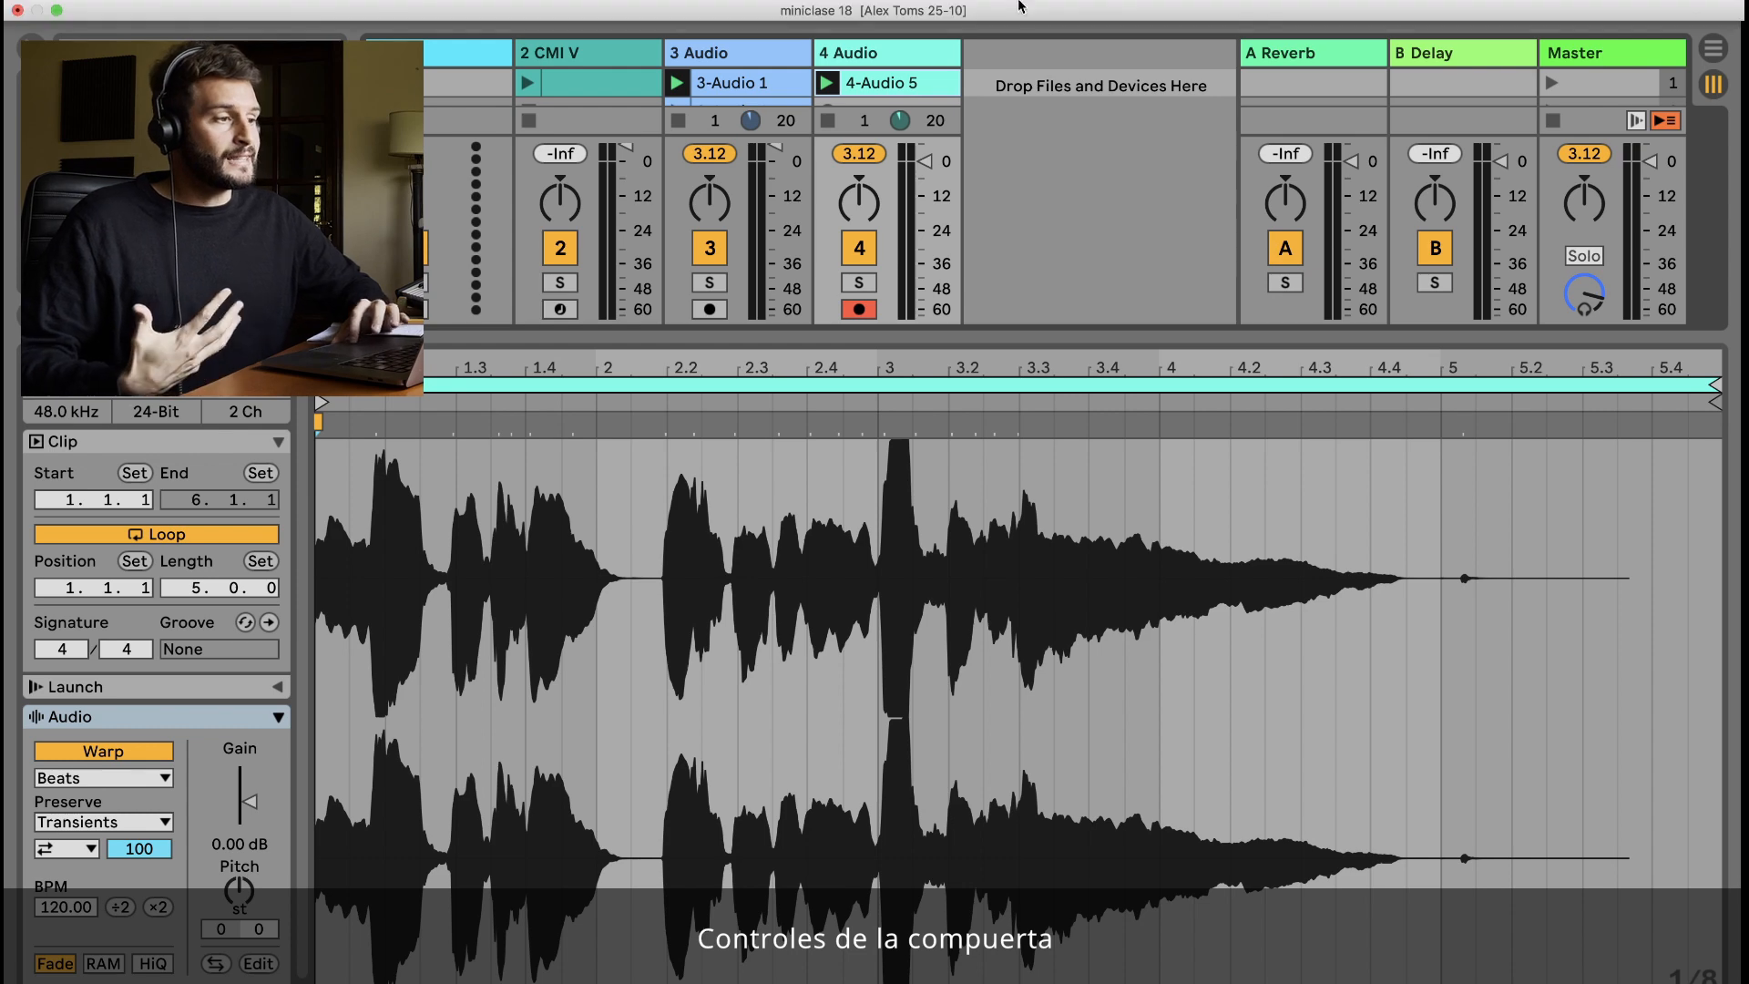
Select the 3 Audio track and move the Pro-G window so all its controls are in view.
{"action": "left_click", "coordinate": [873, 59]}
{"action": "left_click", "coordinate": [754, 53]}
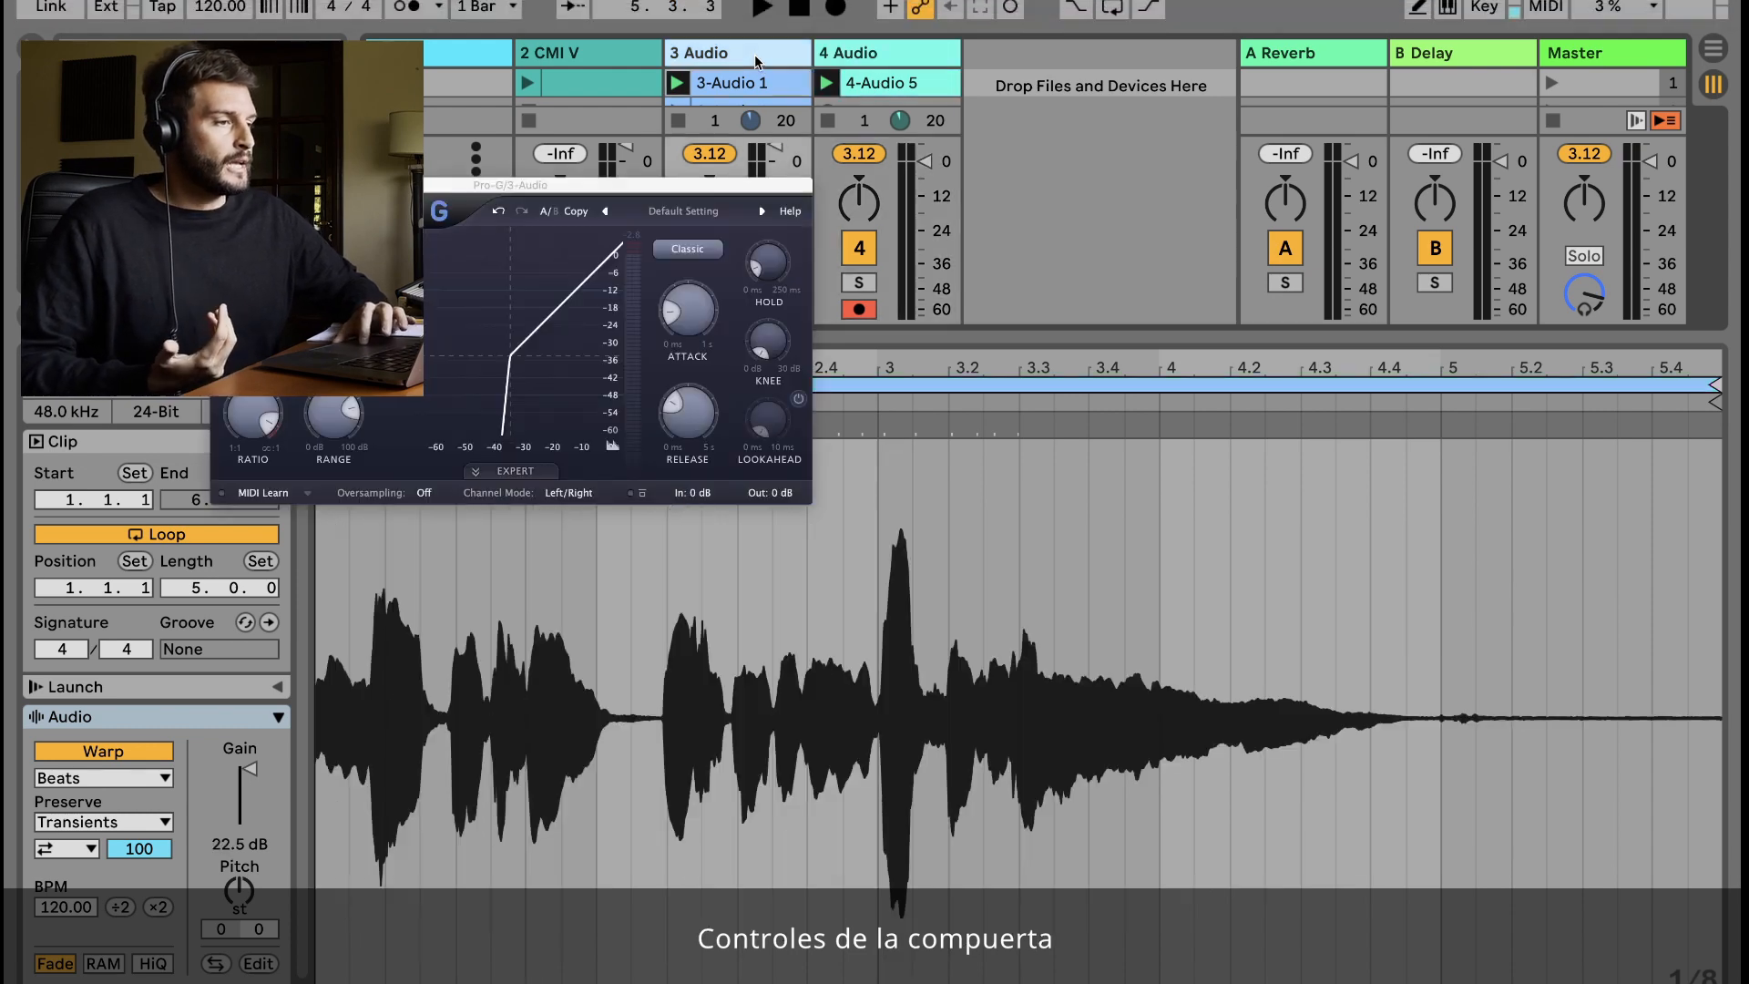
{"action": "left_click_drag", "start_coordinate": [615, 187], "coordinate": [867, 244]}
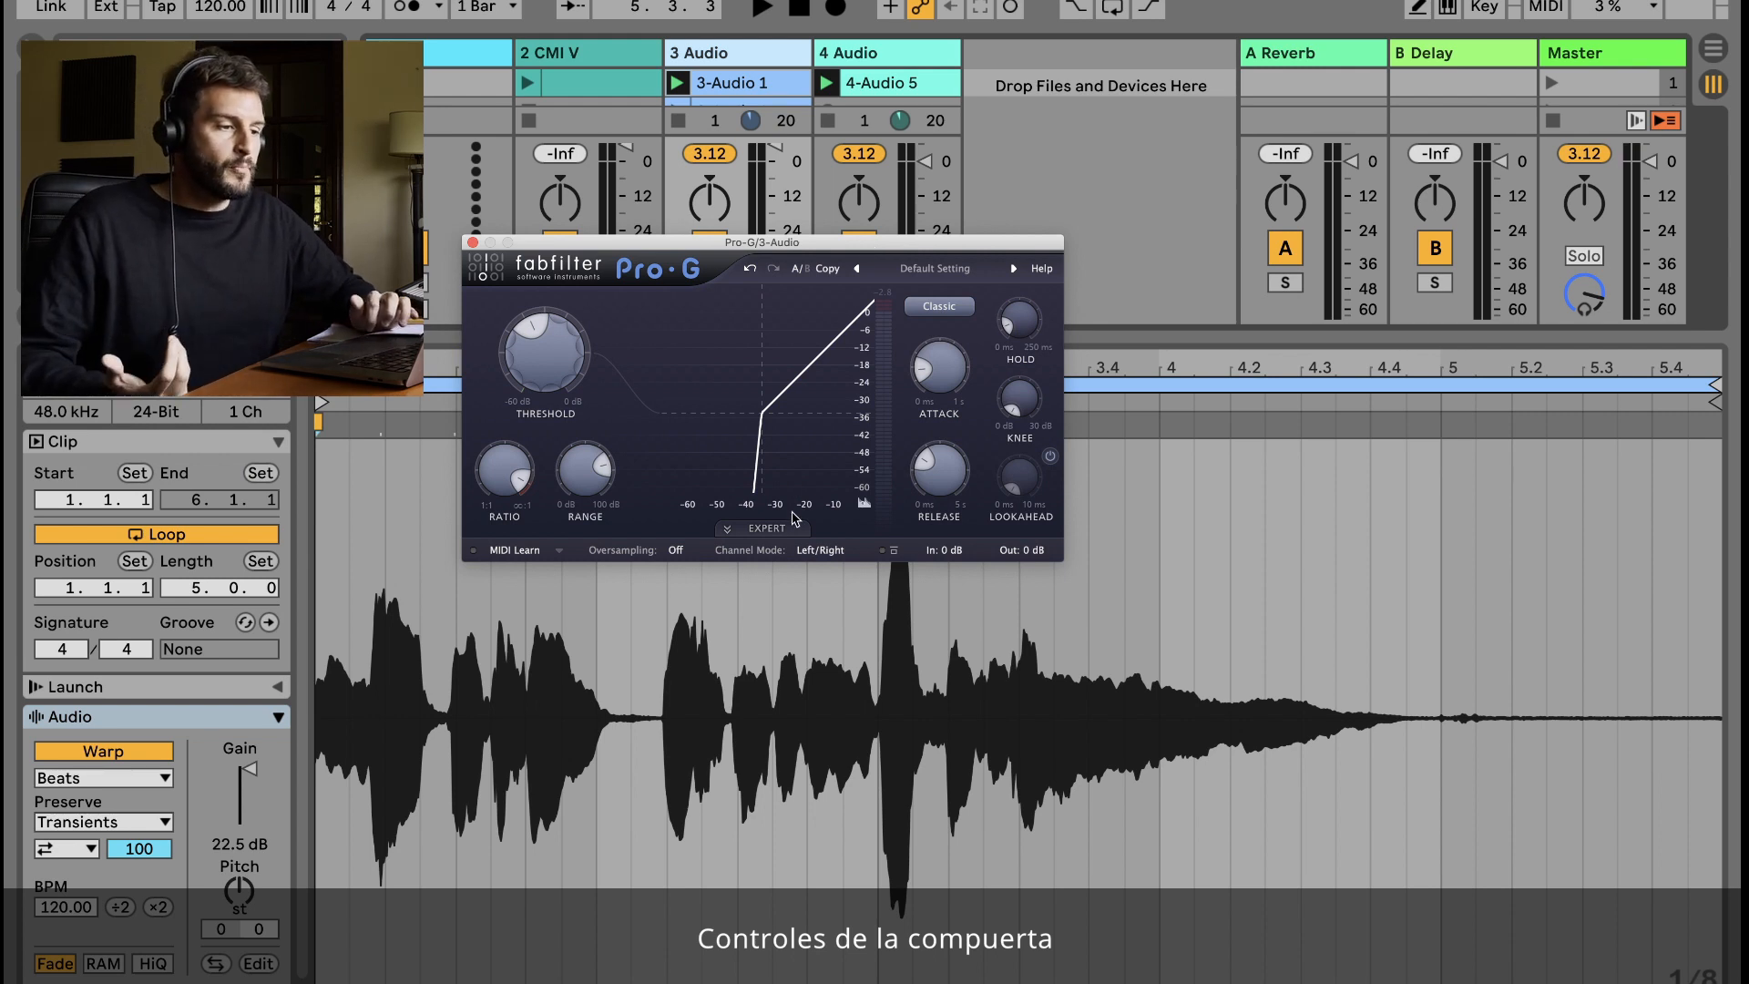
Raise the Pro-G threshold to 0 dB, stop the 4 Audio clip, and play only the 3 Audio clip through the gate.
{"action": "mouse_move", "coordinate": [546, 369]}
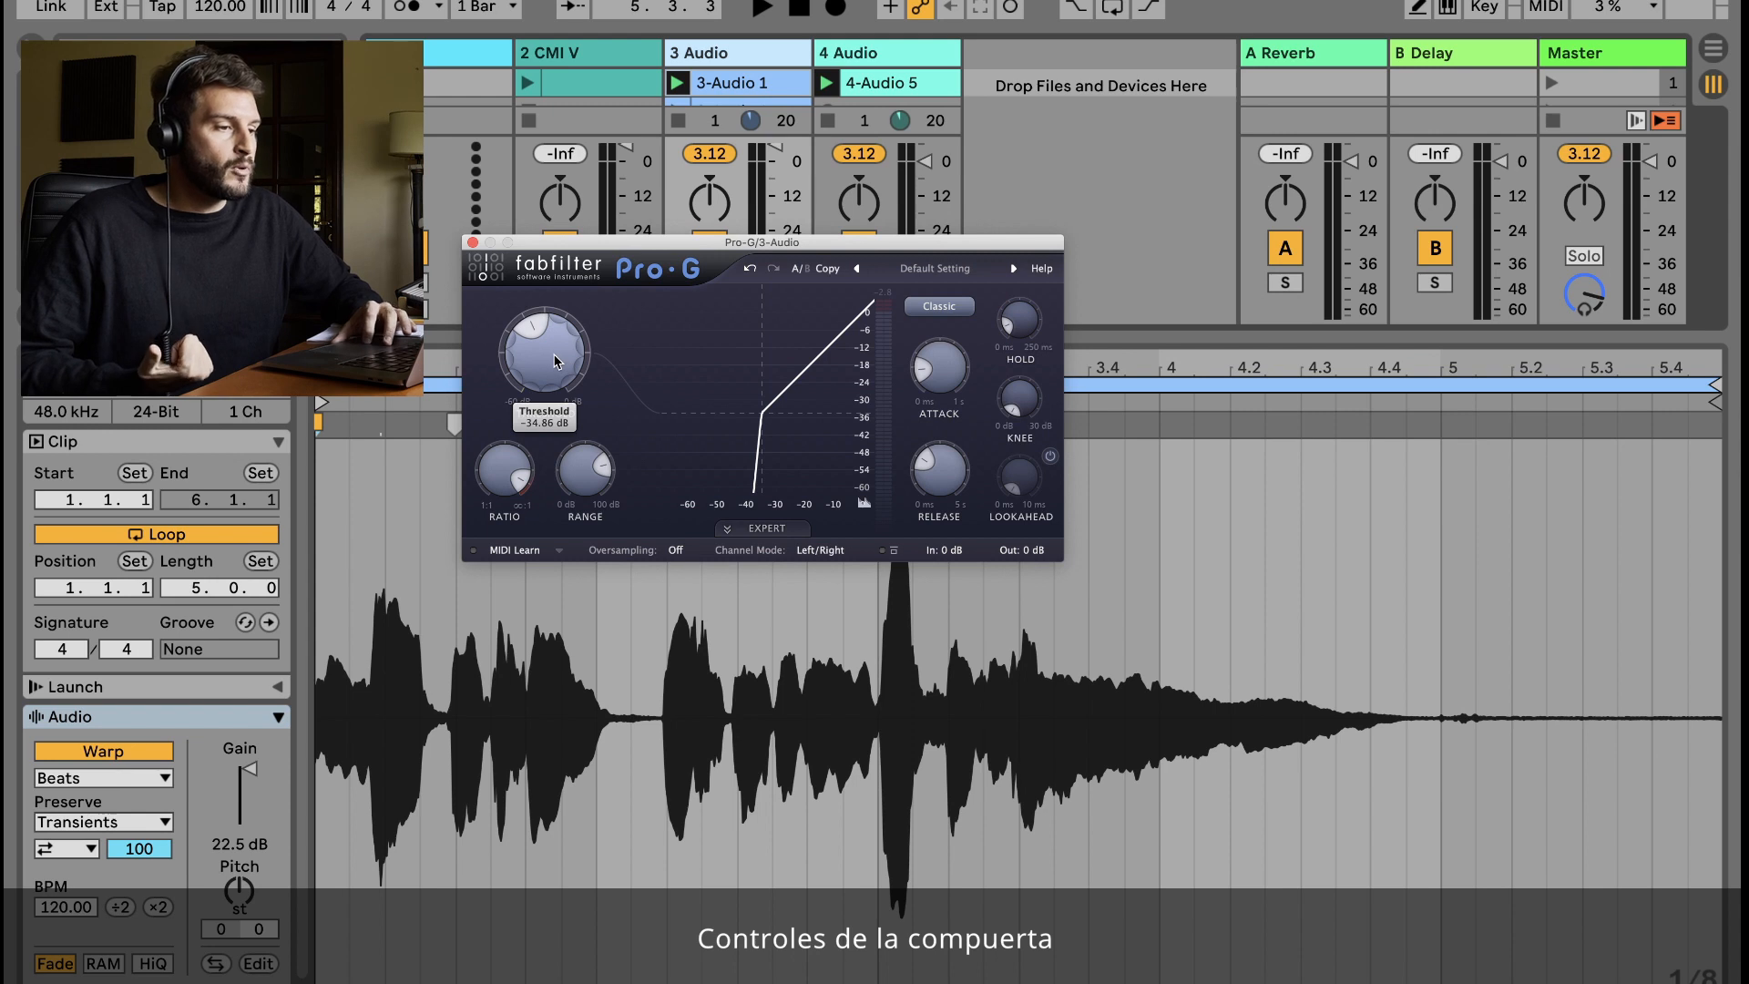
{"action": "left_click_drag", "start_coordinate": [556, 360], "coordinate": [556, 273]}
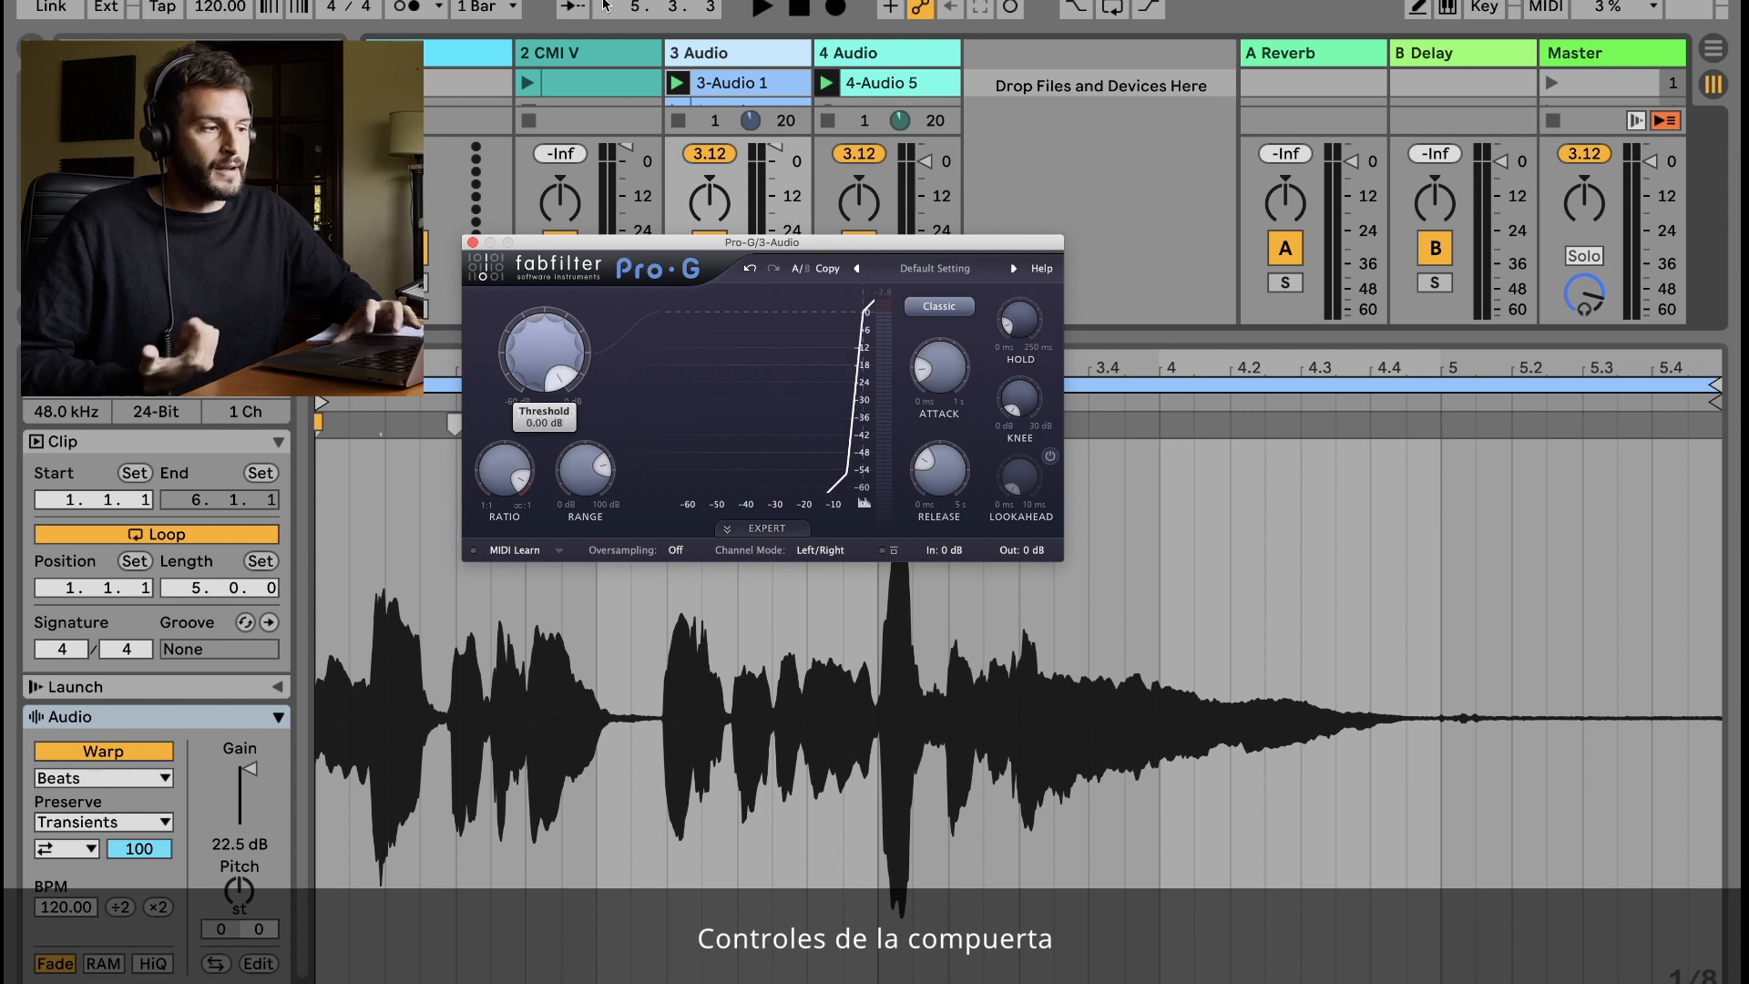
{"action": "key", "text": "space"}
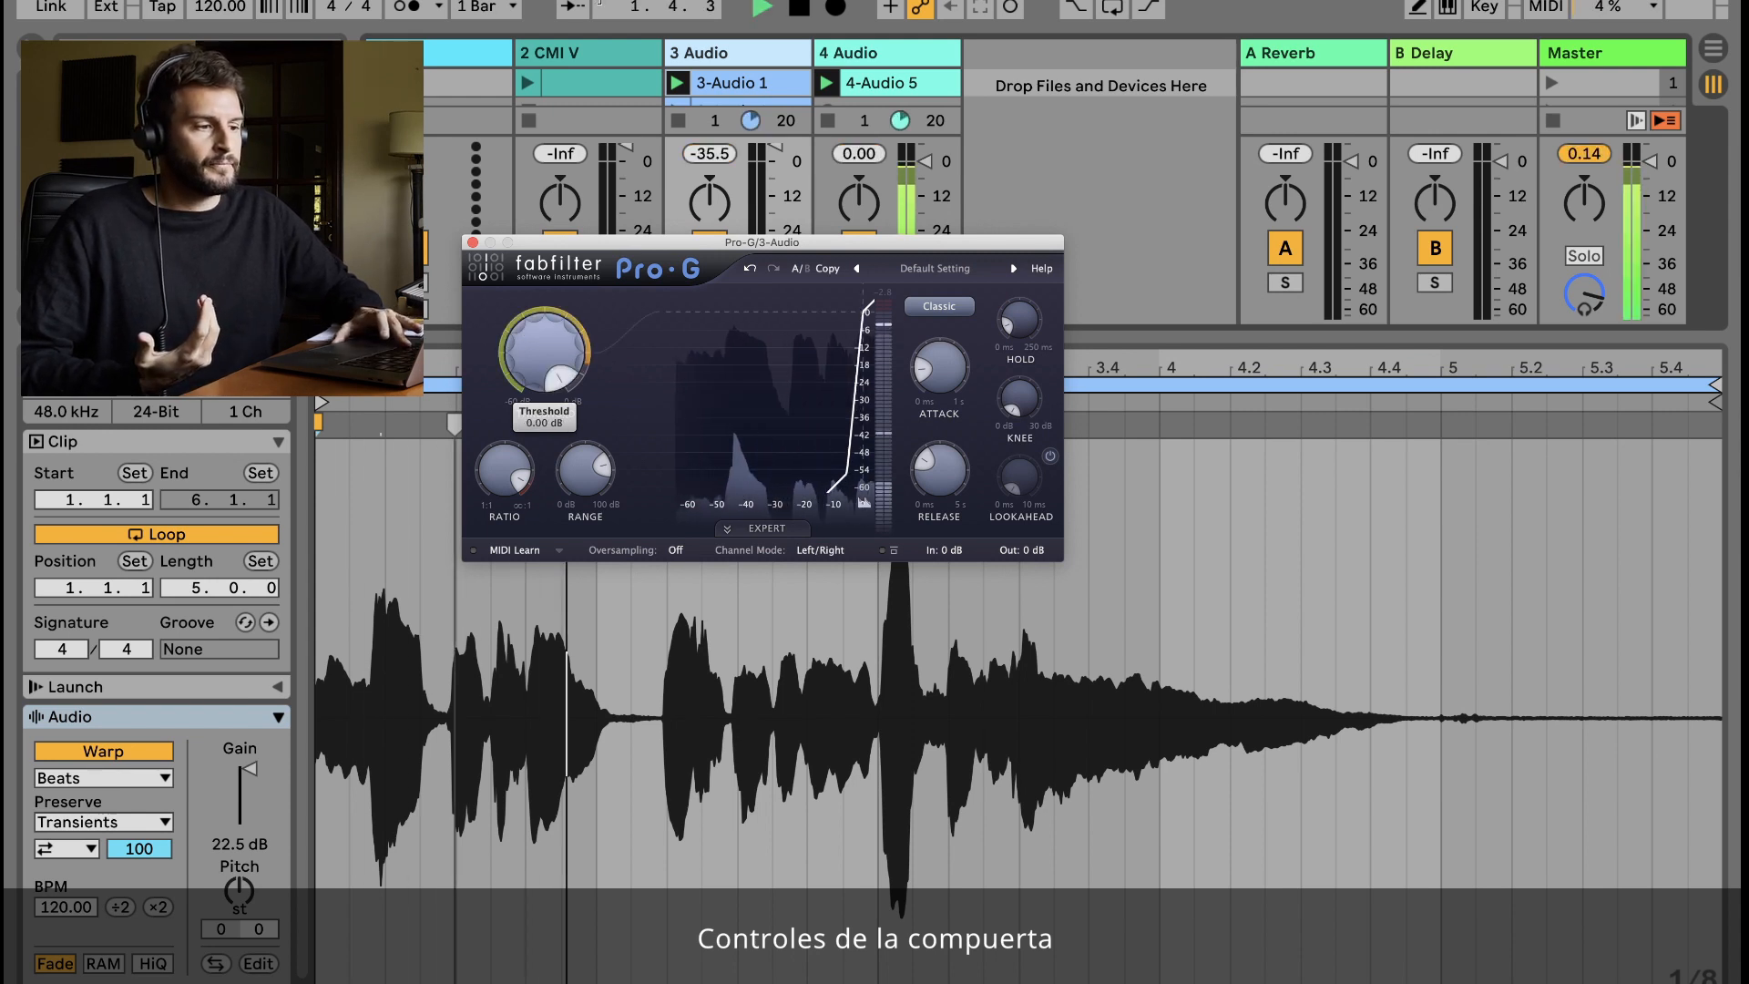
{"action": "left_click_drag", "start_coordinate": [817, 243], "coordinate": [652, 402]}
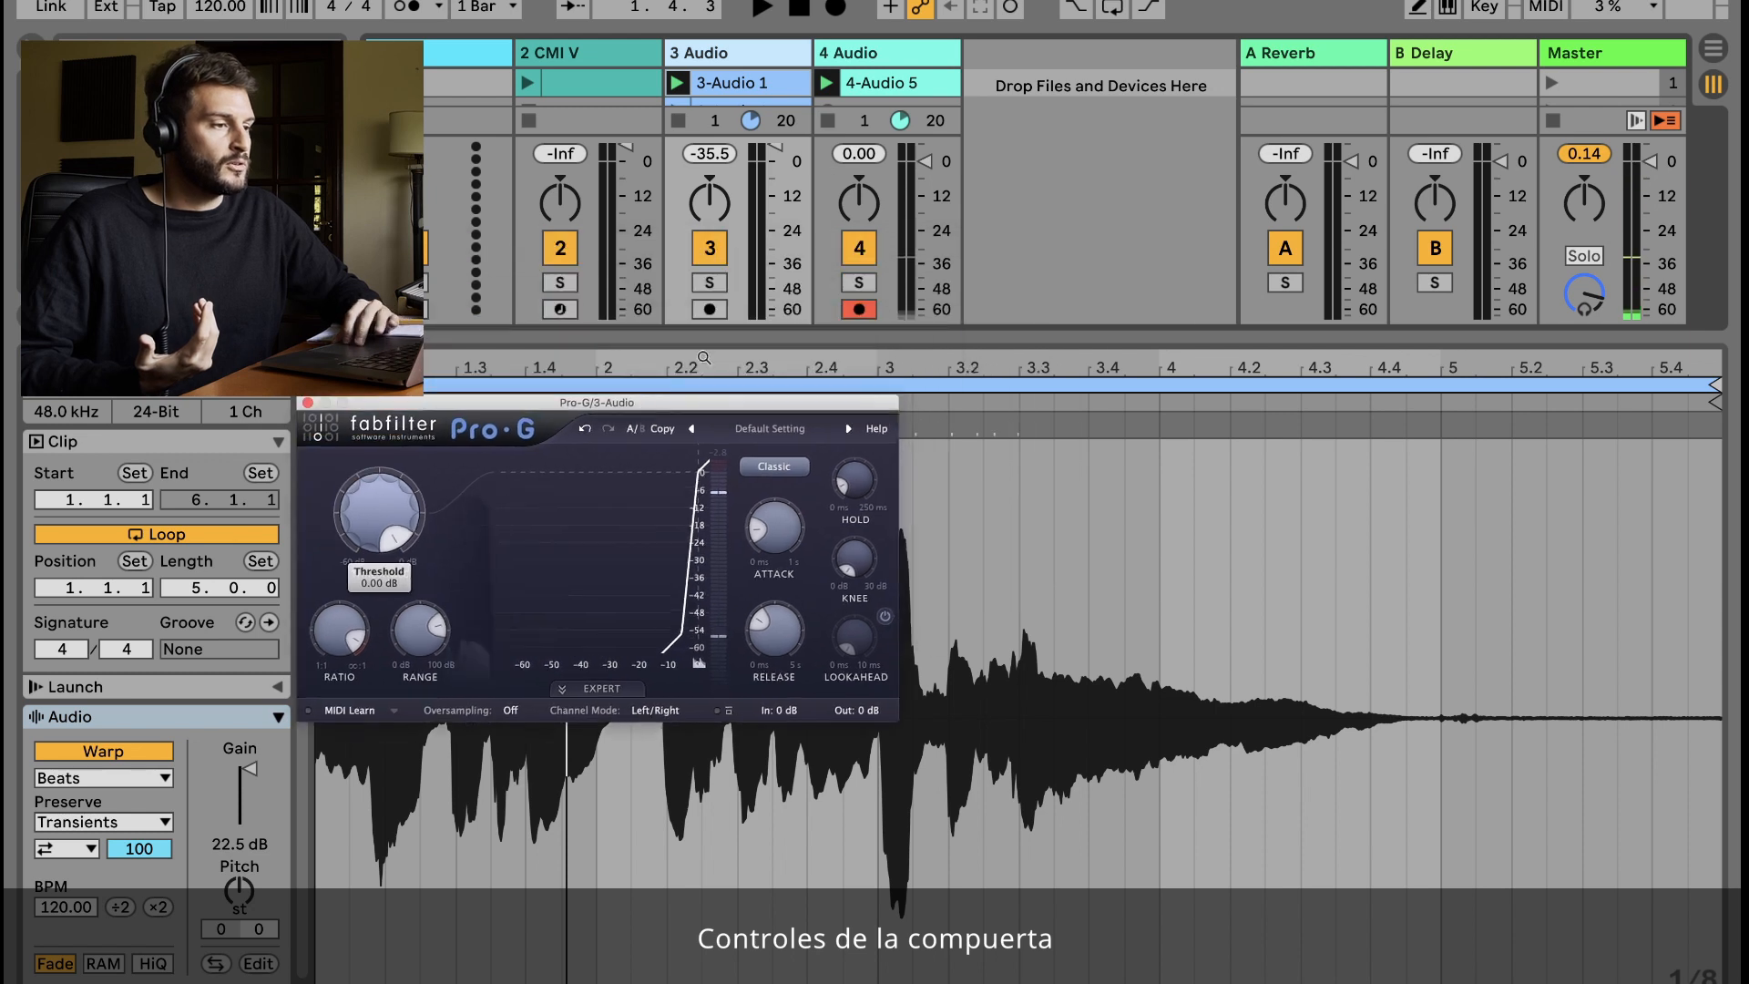
{"action": "key", "text": "space"}
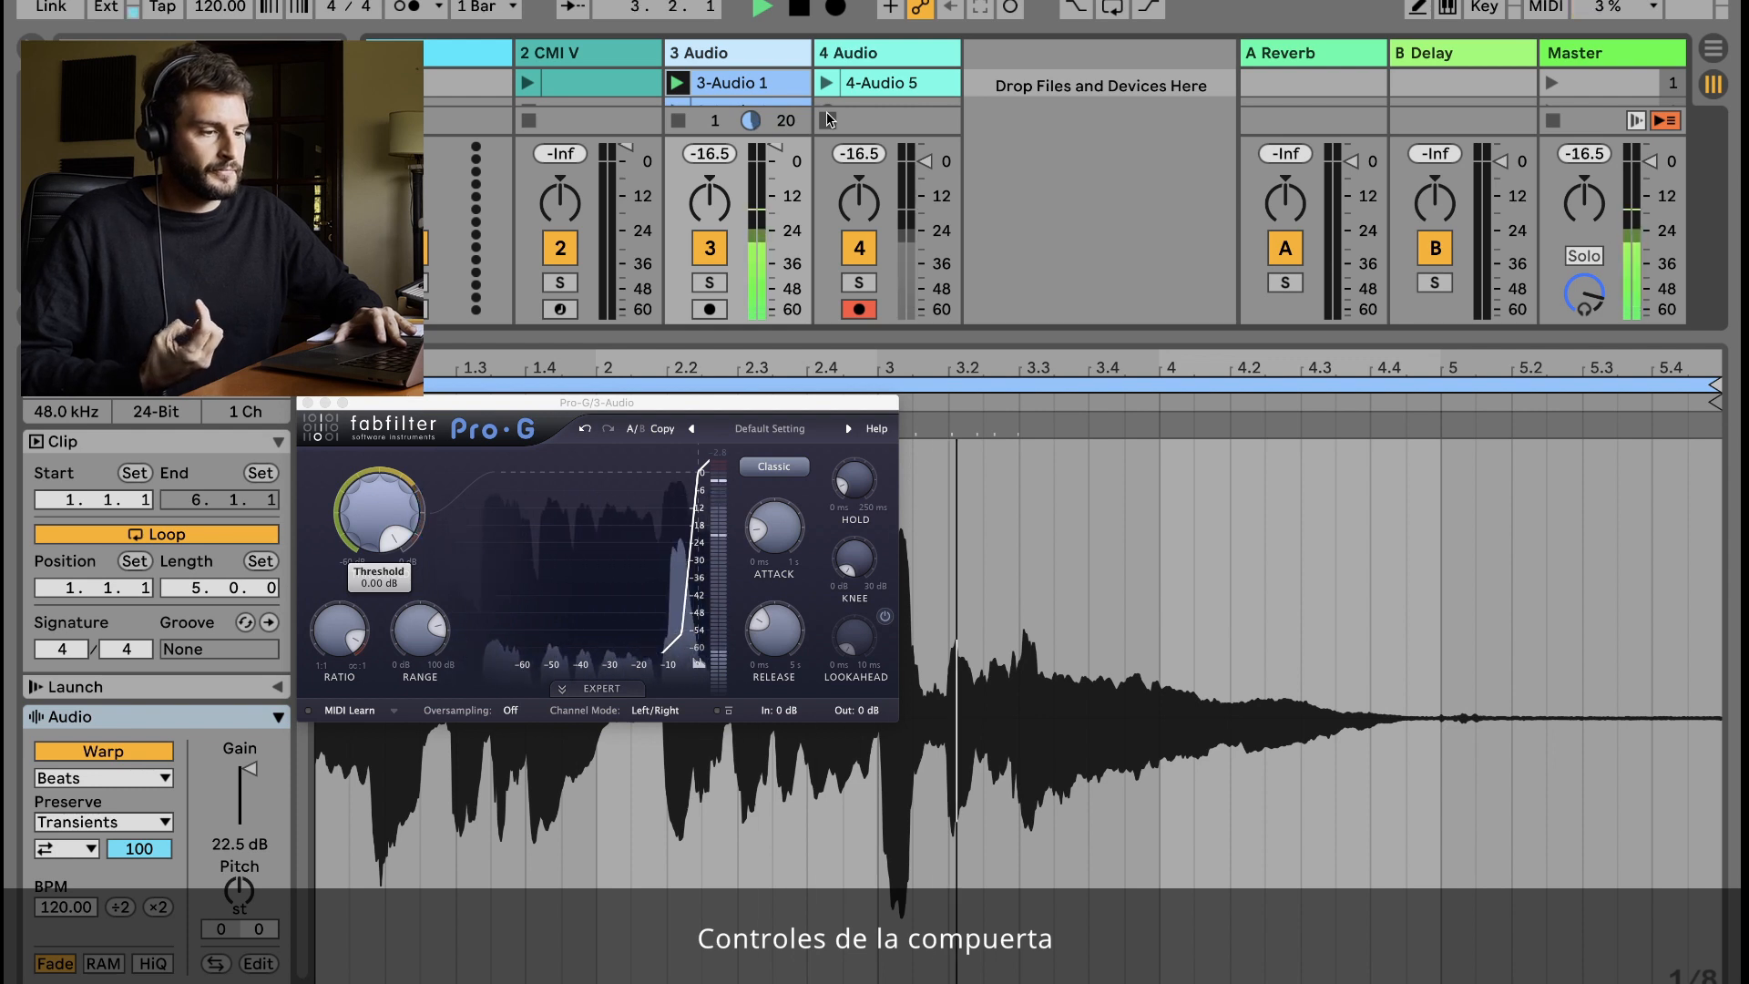
{"action": "key", "text": "space"}
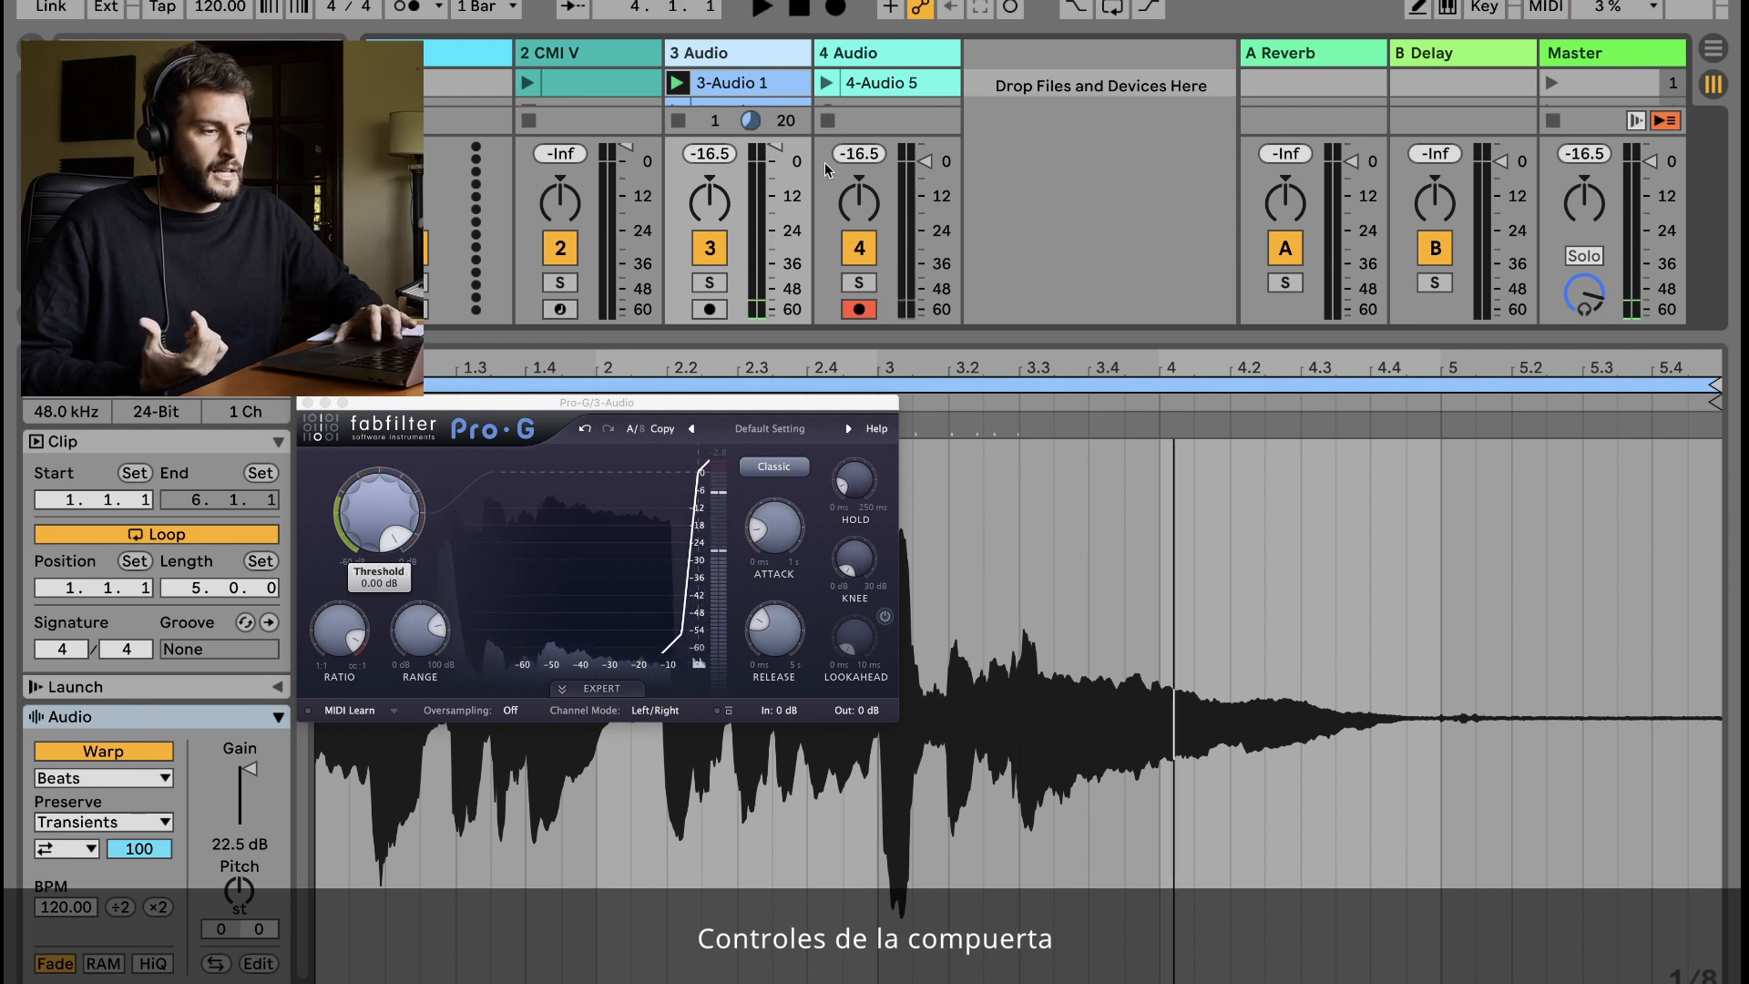
Set the Pro-G range to 100 dB and play the clip to hear the full gating.
{"action": "mouse_move", "coordinate": [422, 634]}
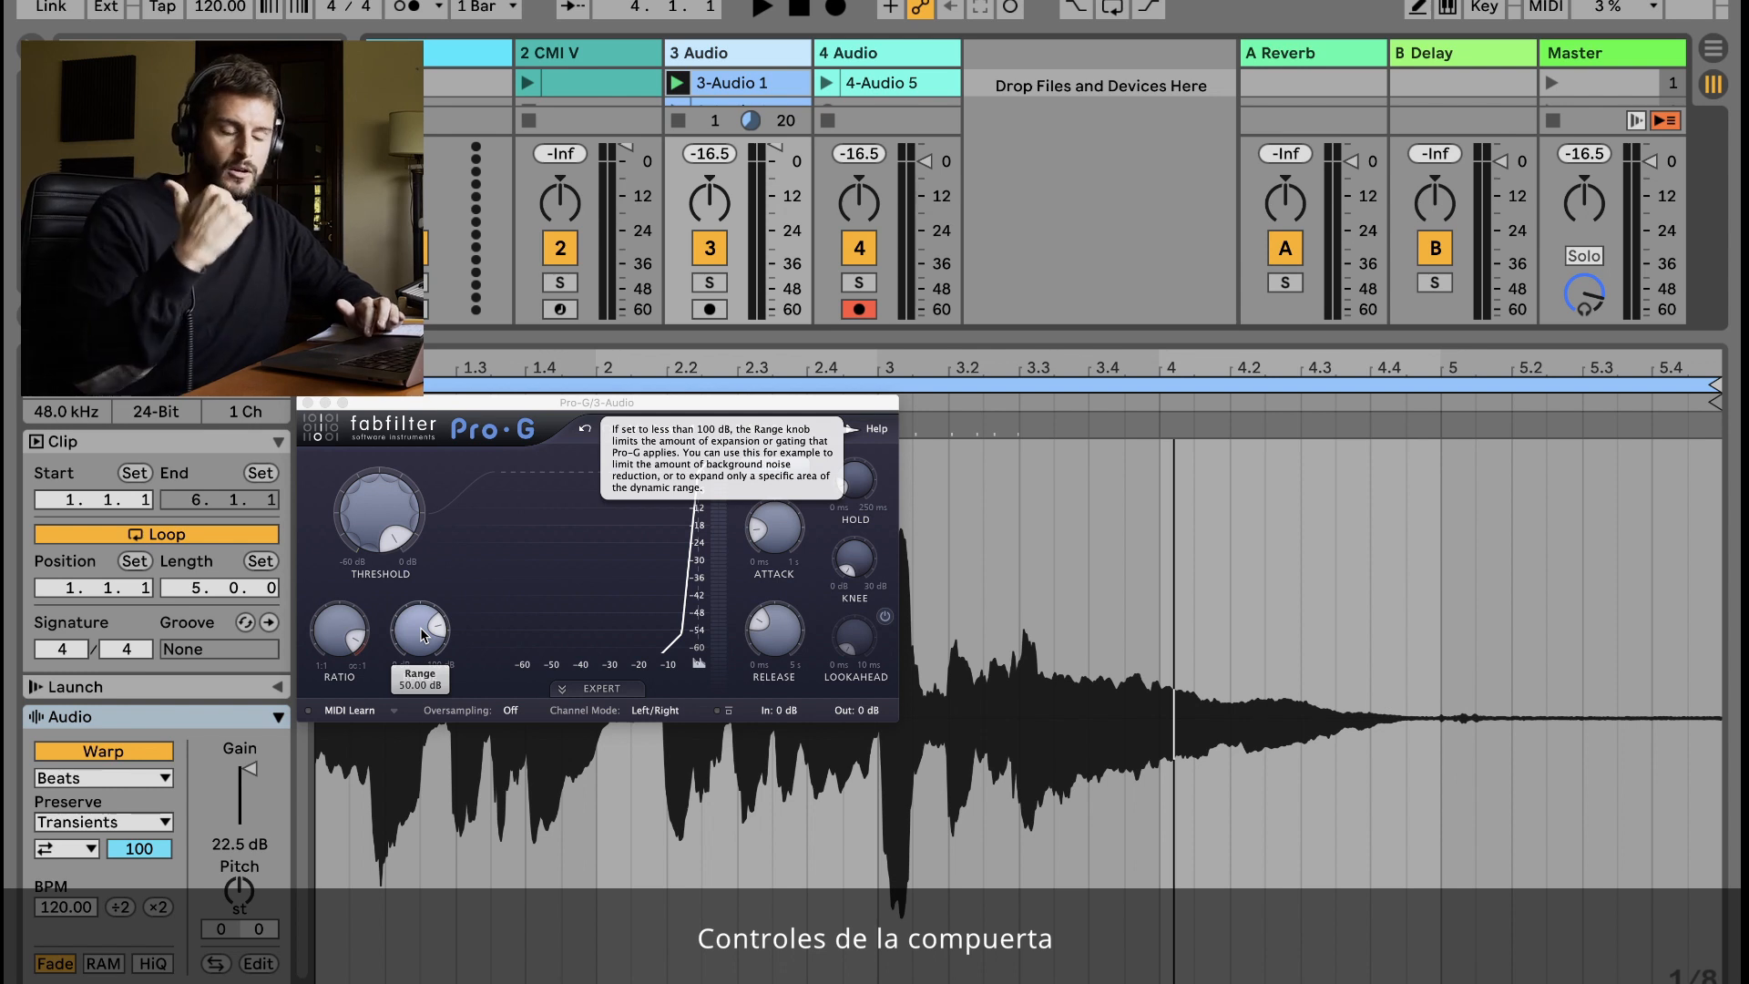
{"action": "left_click_drag", "start_coordinate": [419, 626], "coordinate": [434, 238]}
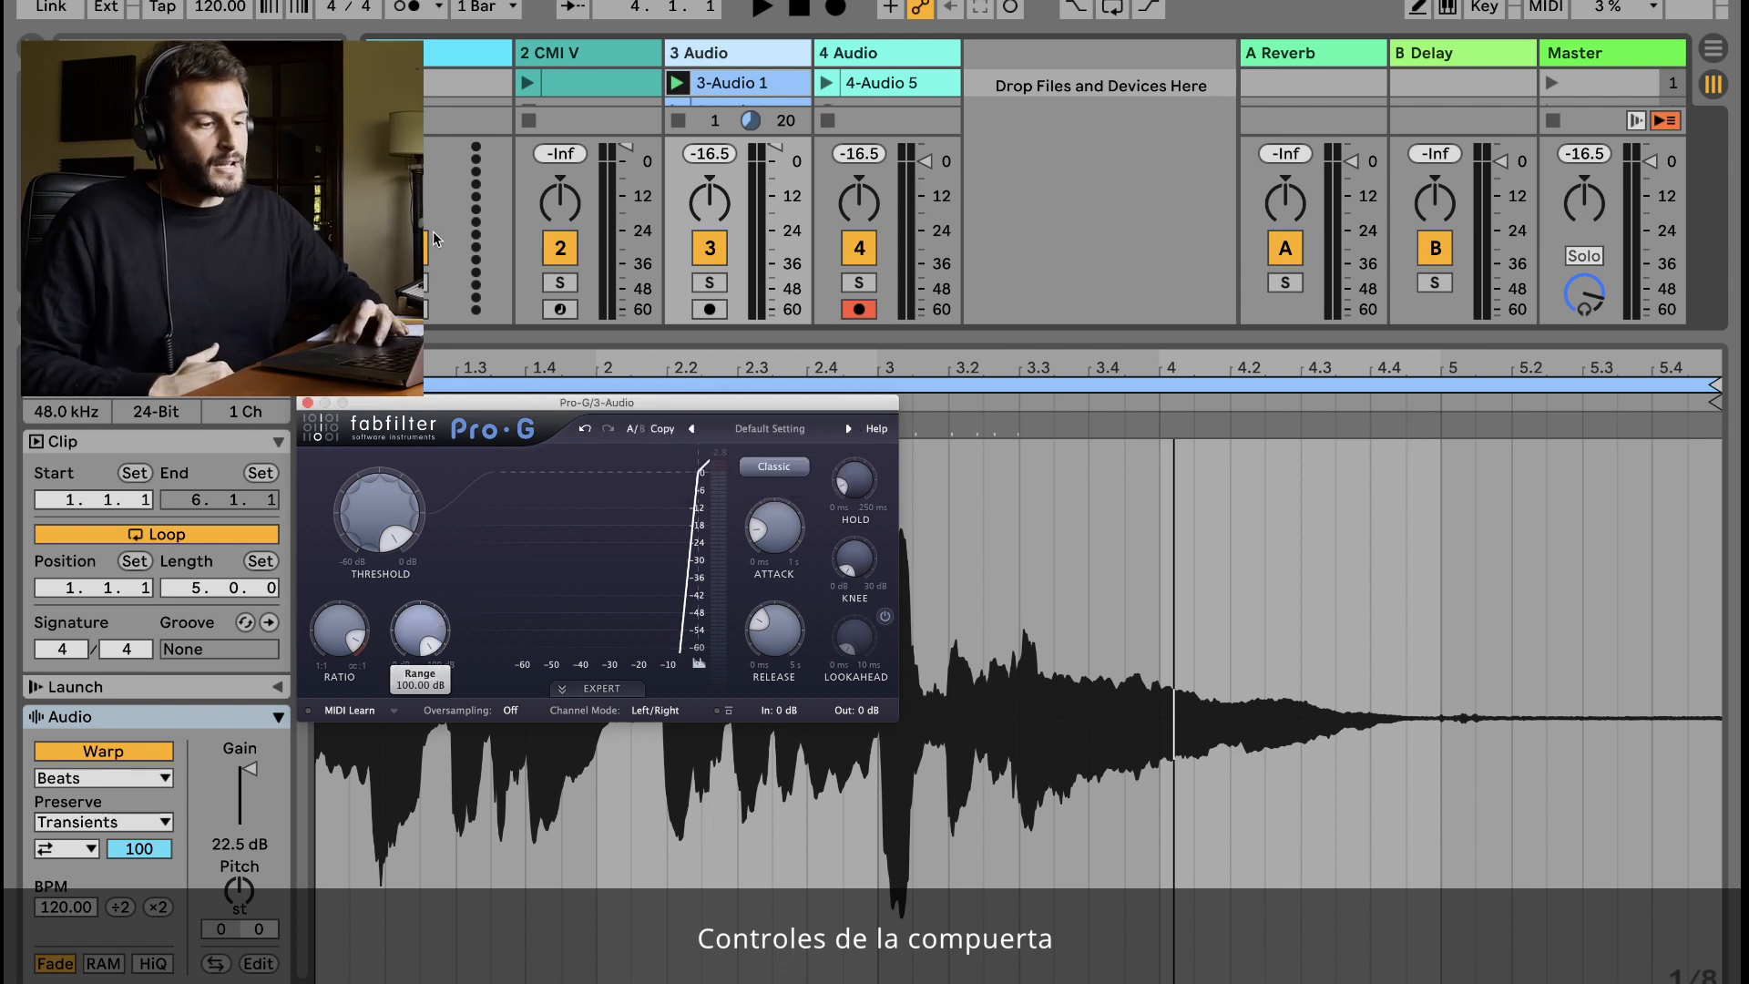
{"action": "key", "text": "space"}
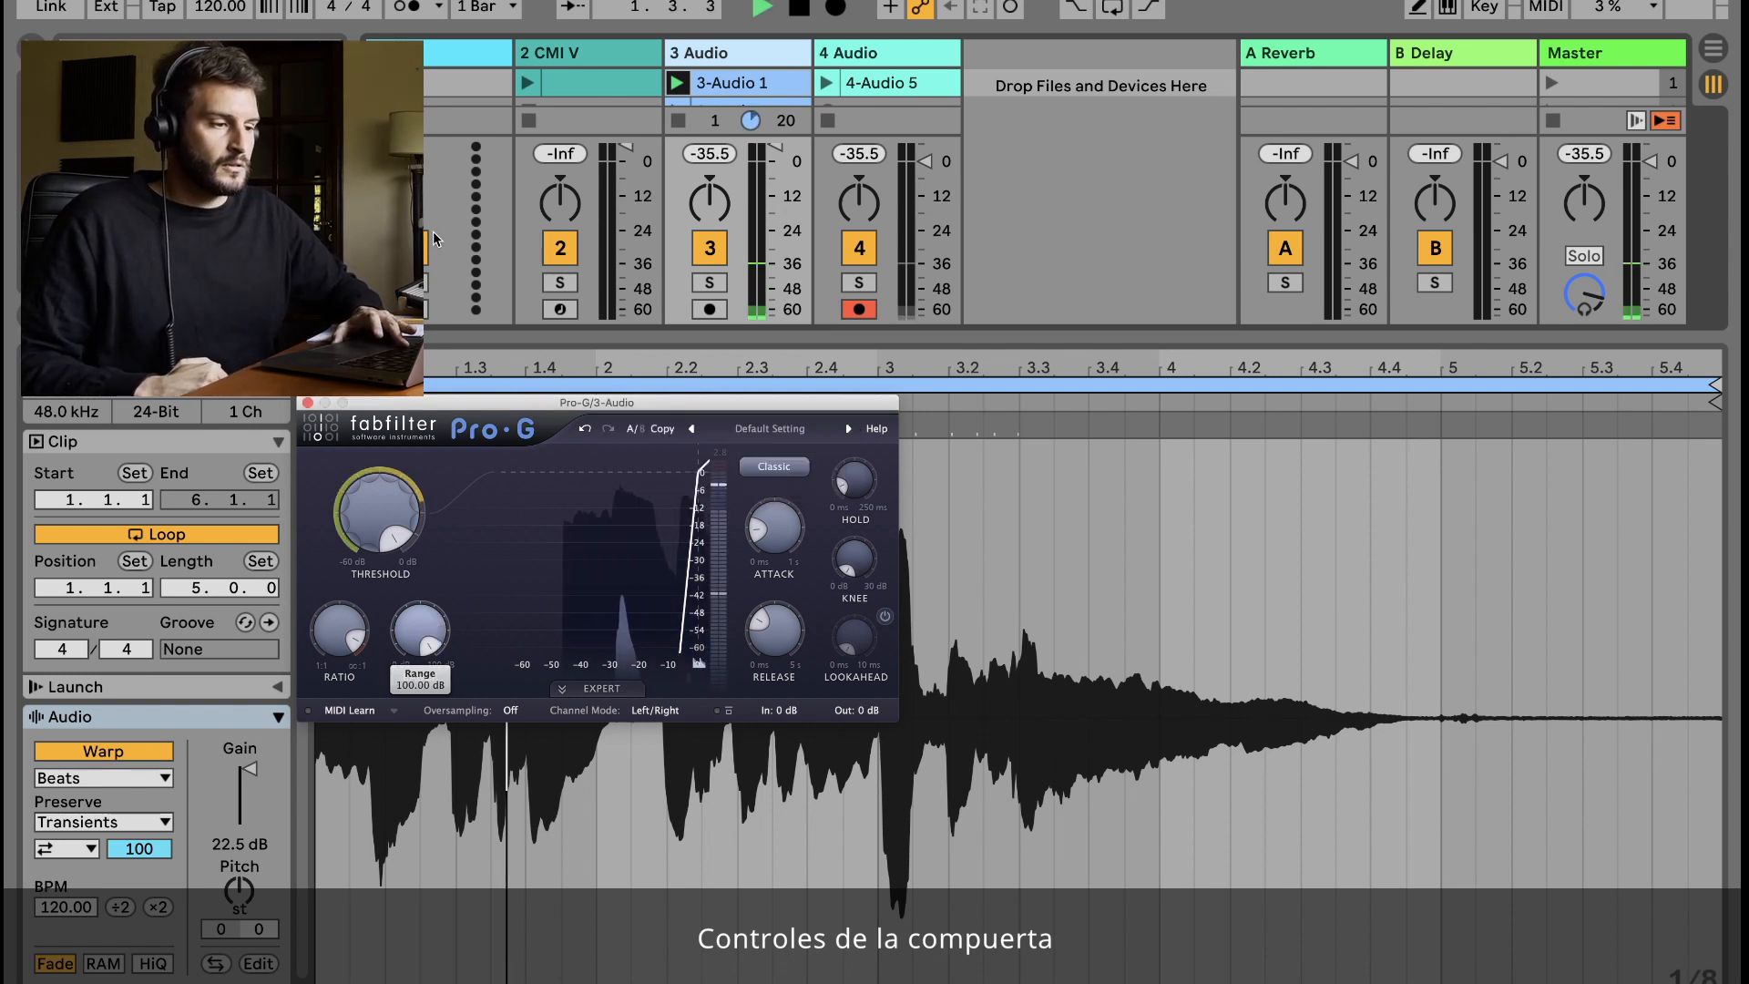
{"action": "key", "text": "space"}
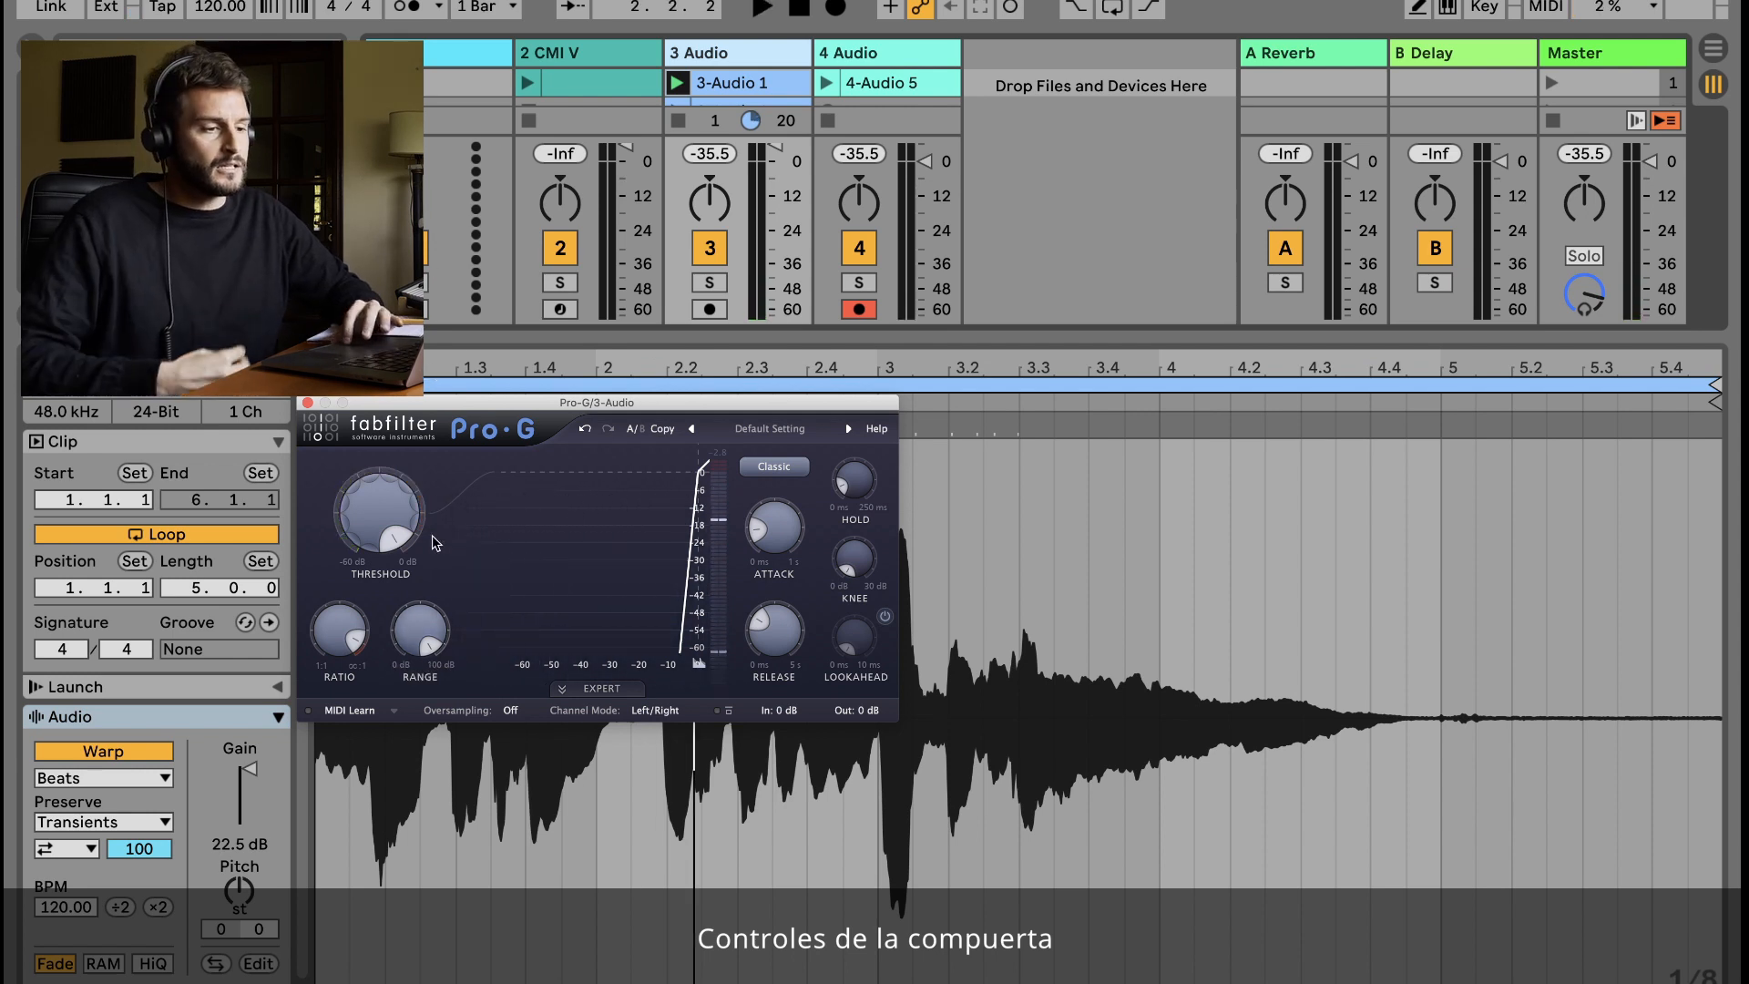
Lower the Pro-G threshold to about -25 dB and play the clip, watching the level meter.
{"action": "mouse_move", "coordinate": [381, 504]}
{"action": "left_click_drag", "start_coordinate": [381, 503], "coordinate": [345, 670]}
{"action": "key", "text": "space"}
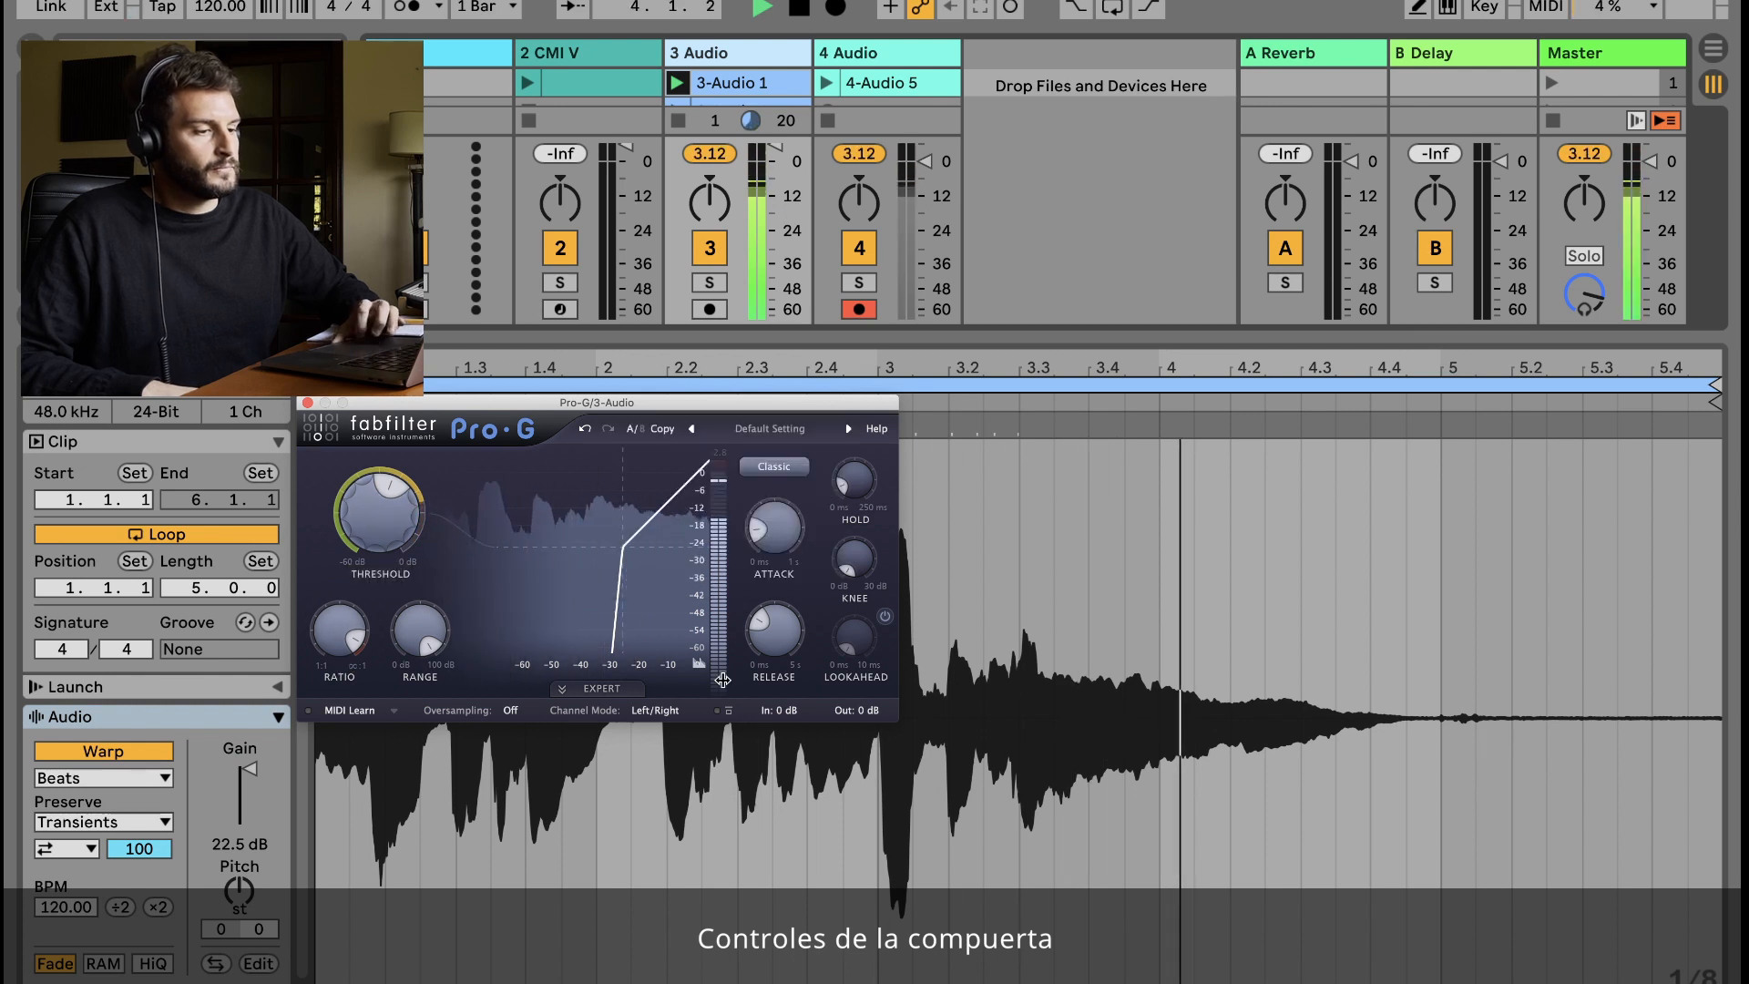
{"action": "mouse_move", "coordinate": [722, 679]}
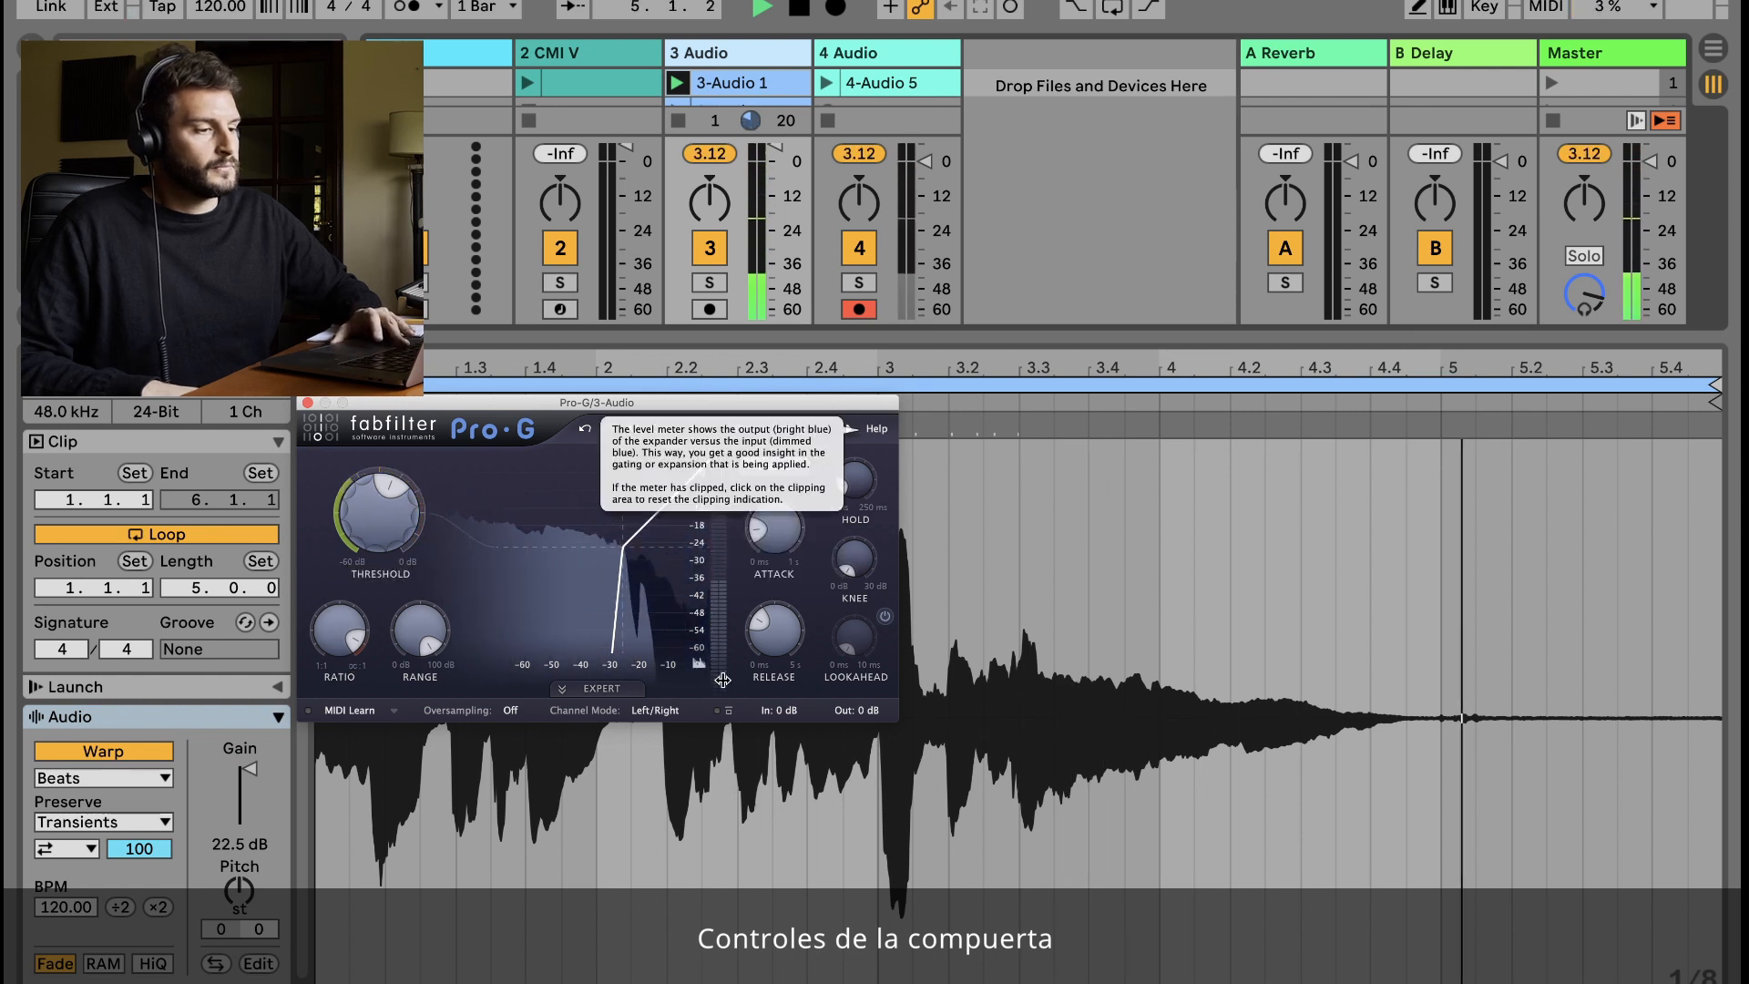
{"action": "key", "text": "space"}
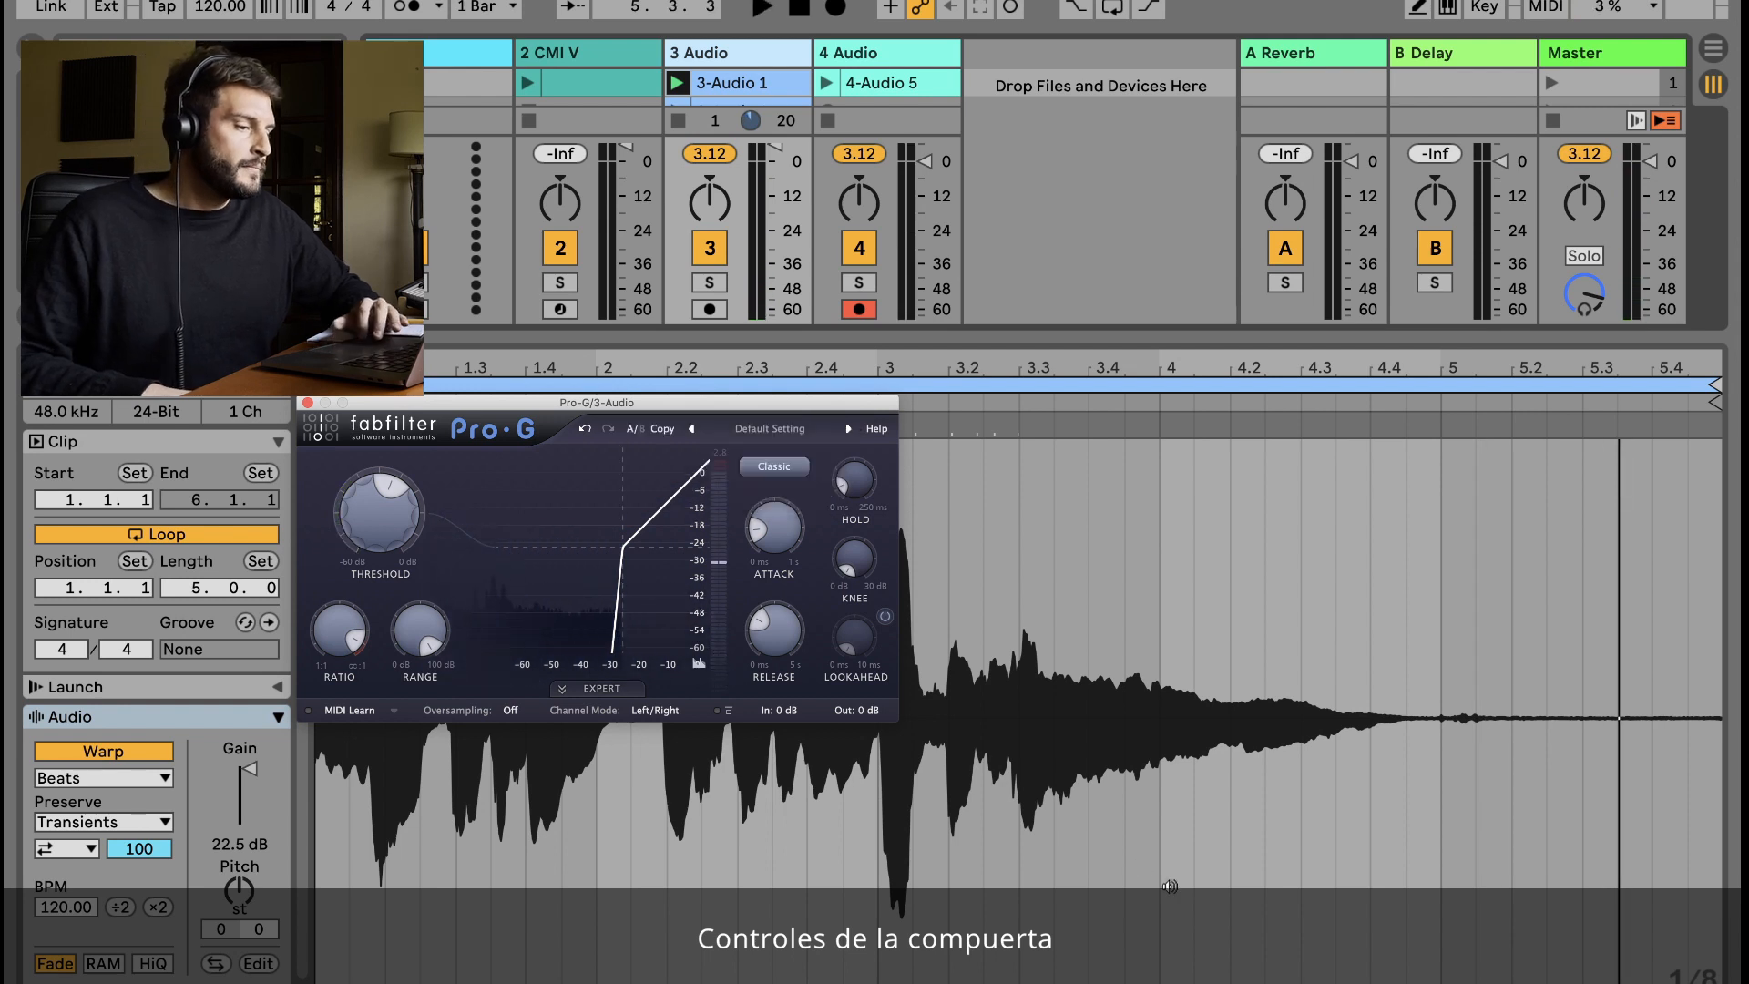
Enable lookahead in the Pro-G gate.
{"action": "mouse_move", "coordinate": [783, 531]}
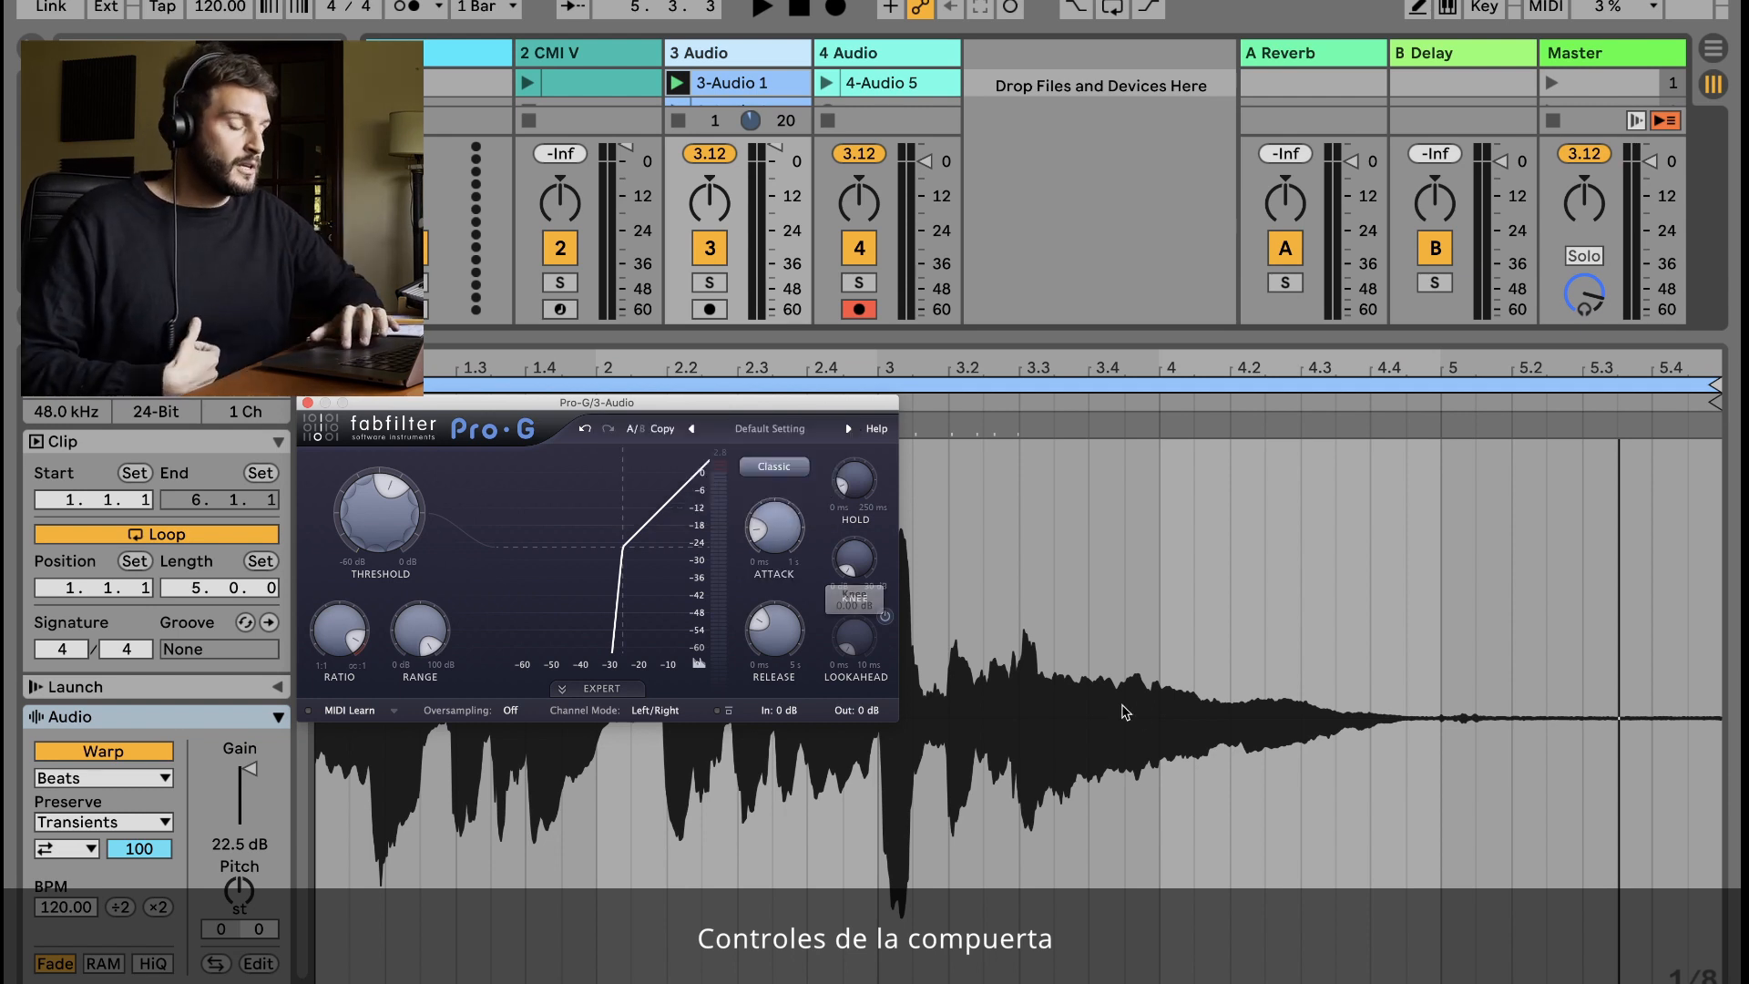
{"action": "left_click", "coordinate": [885, 616]}
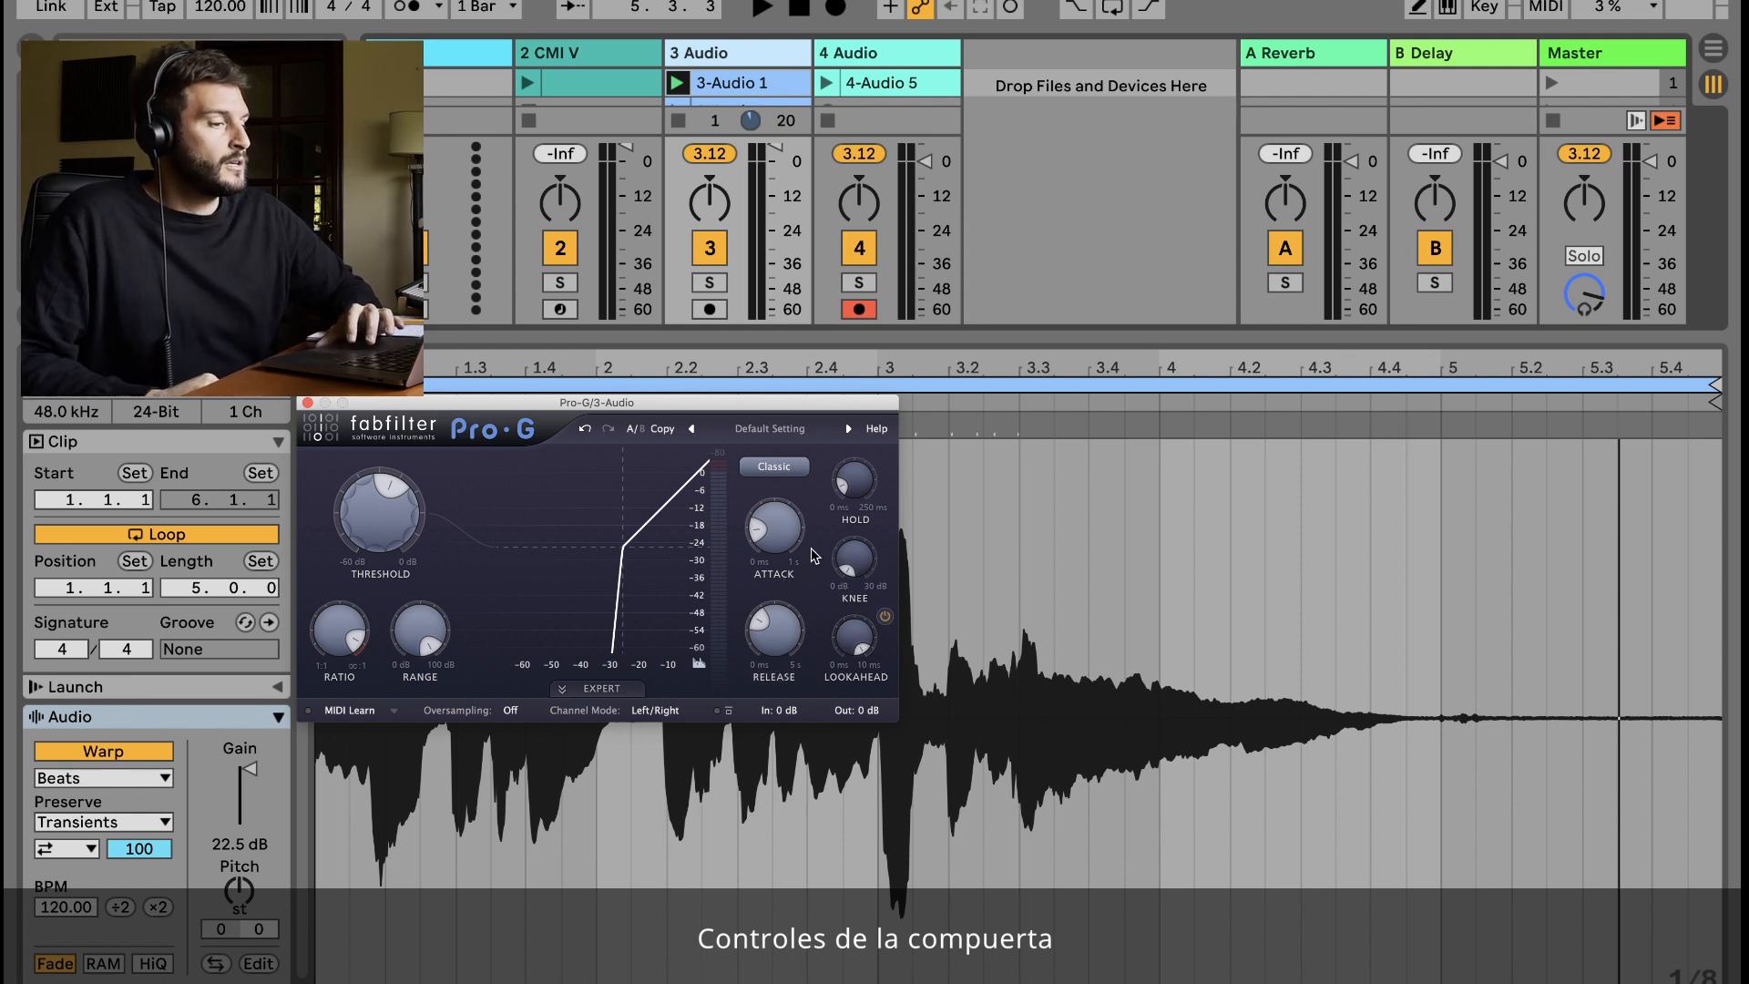
Play the clip and set the Pro-G hold to about 182 ms and its release to about 185 ms.
{"action": "mouse_move", "coordinate": [847, 488]}
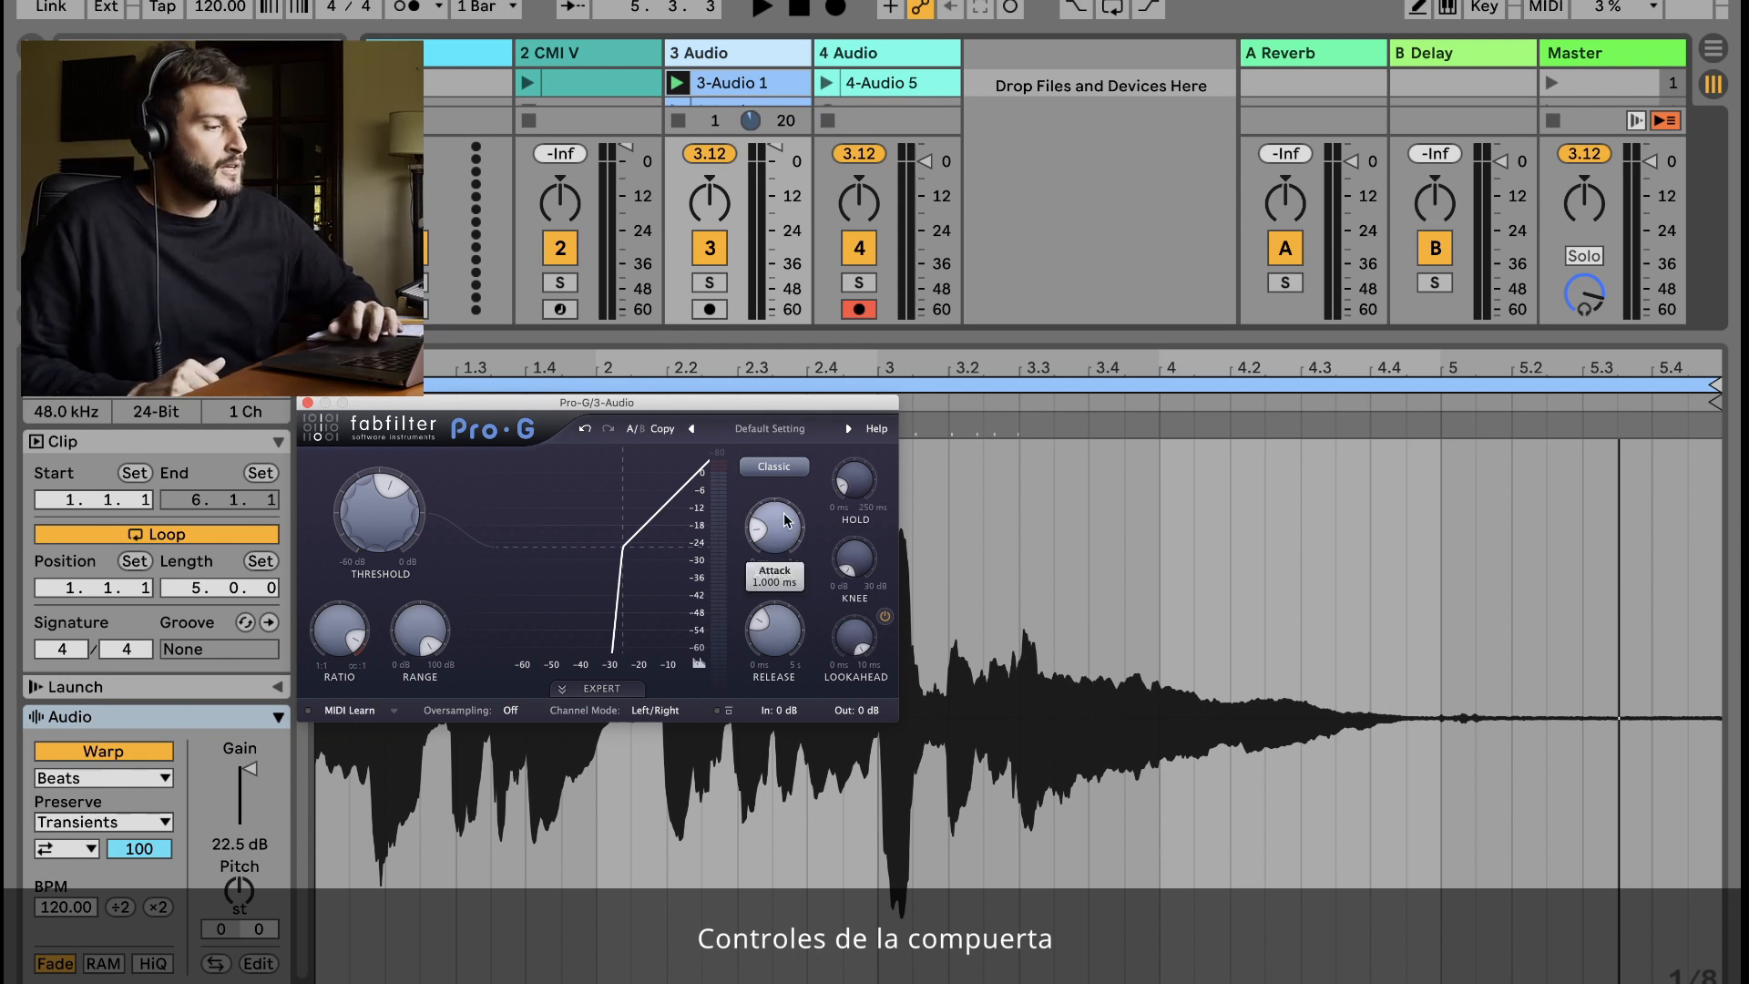
{"action": "key", "text": "space"}
{"action": "left_click_drag", "start_coordinate": [840, 481], "coordinate": [838, 315]}
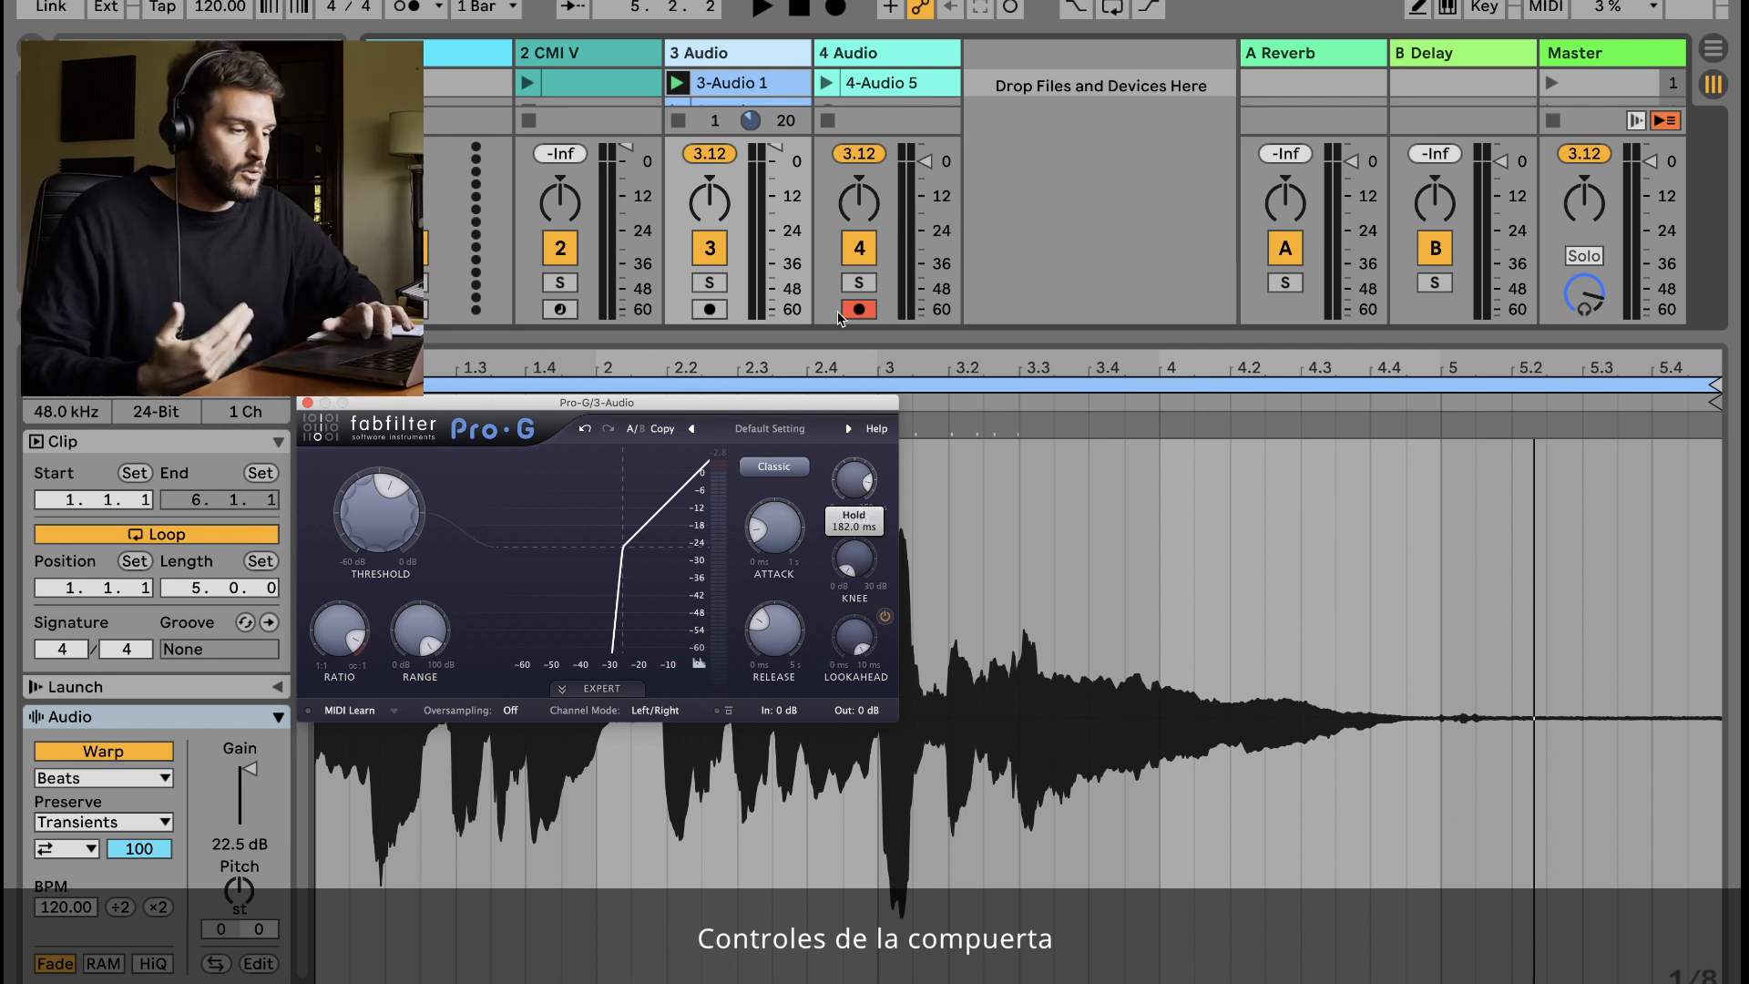
{"action": "mouse_move", "coordinate": [765, 639]}
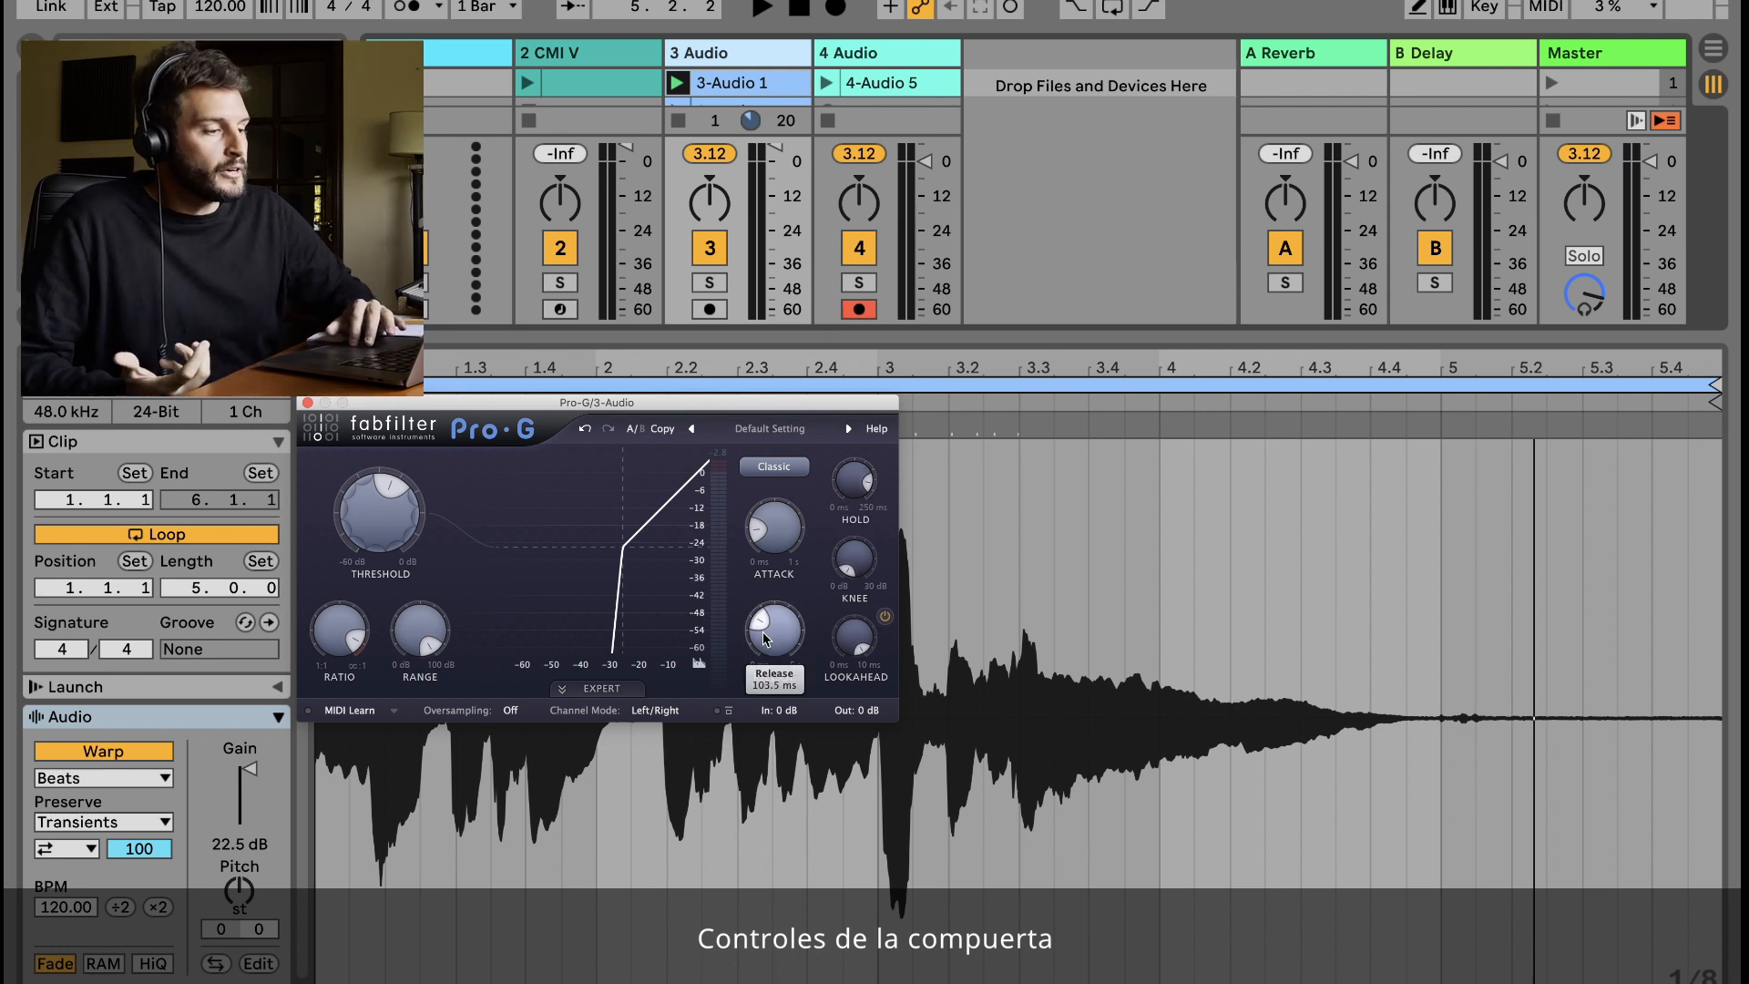
{"action": "left_click_drag", "start_coordinate": [765, 638], "coordinate": [763, 623]}
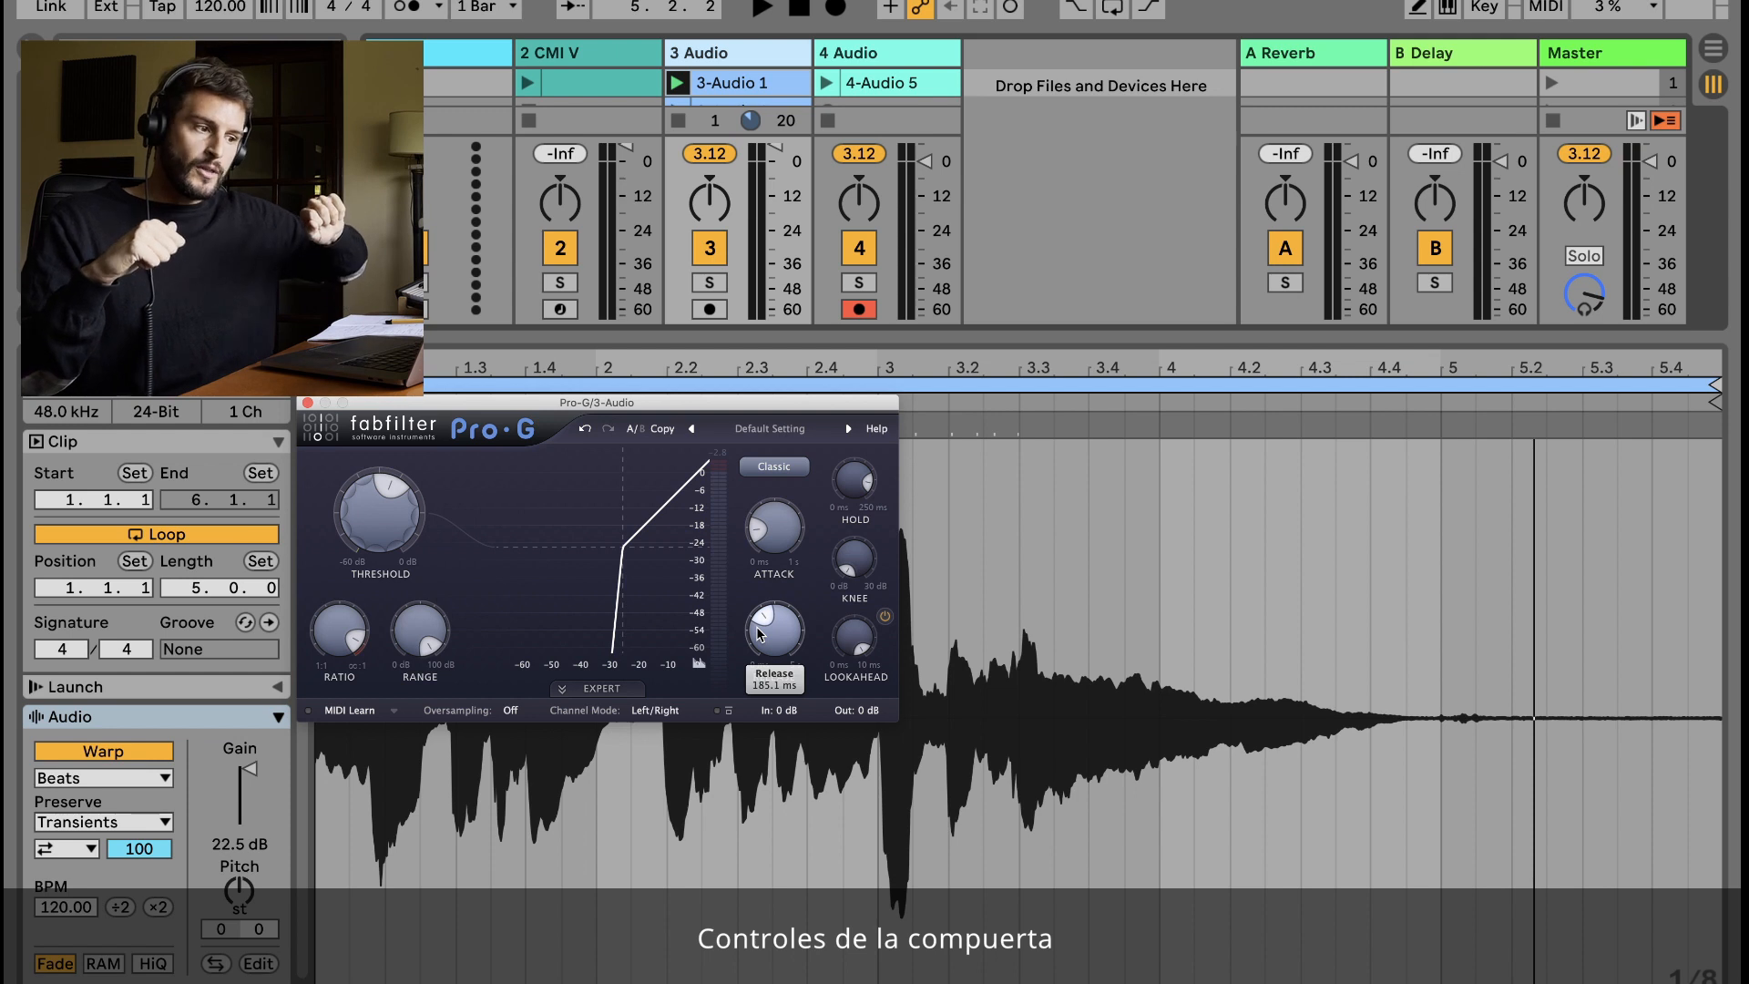
Play the clip to hear the Pro-G gate working with its current hold and release settings.
{"action": "key", "text": "space"}
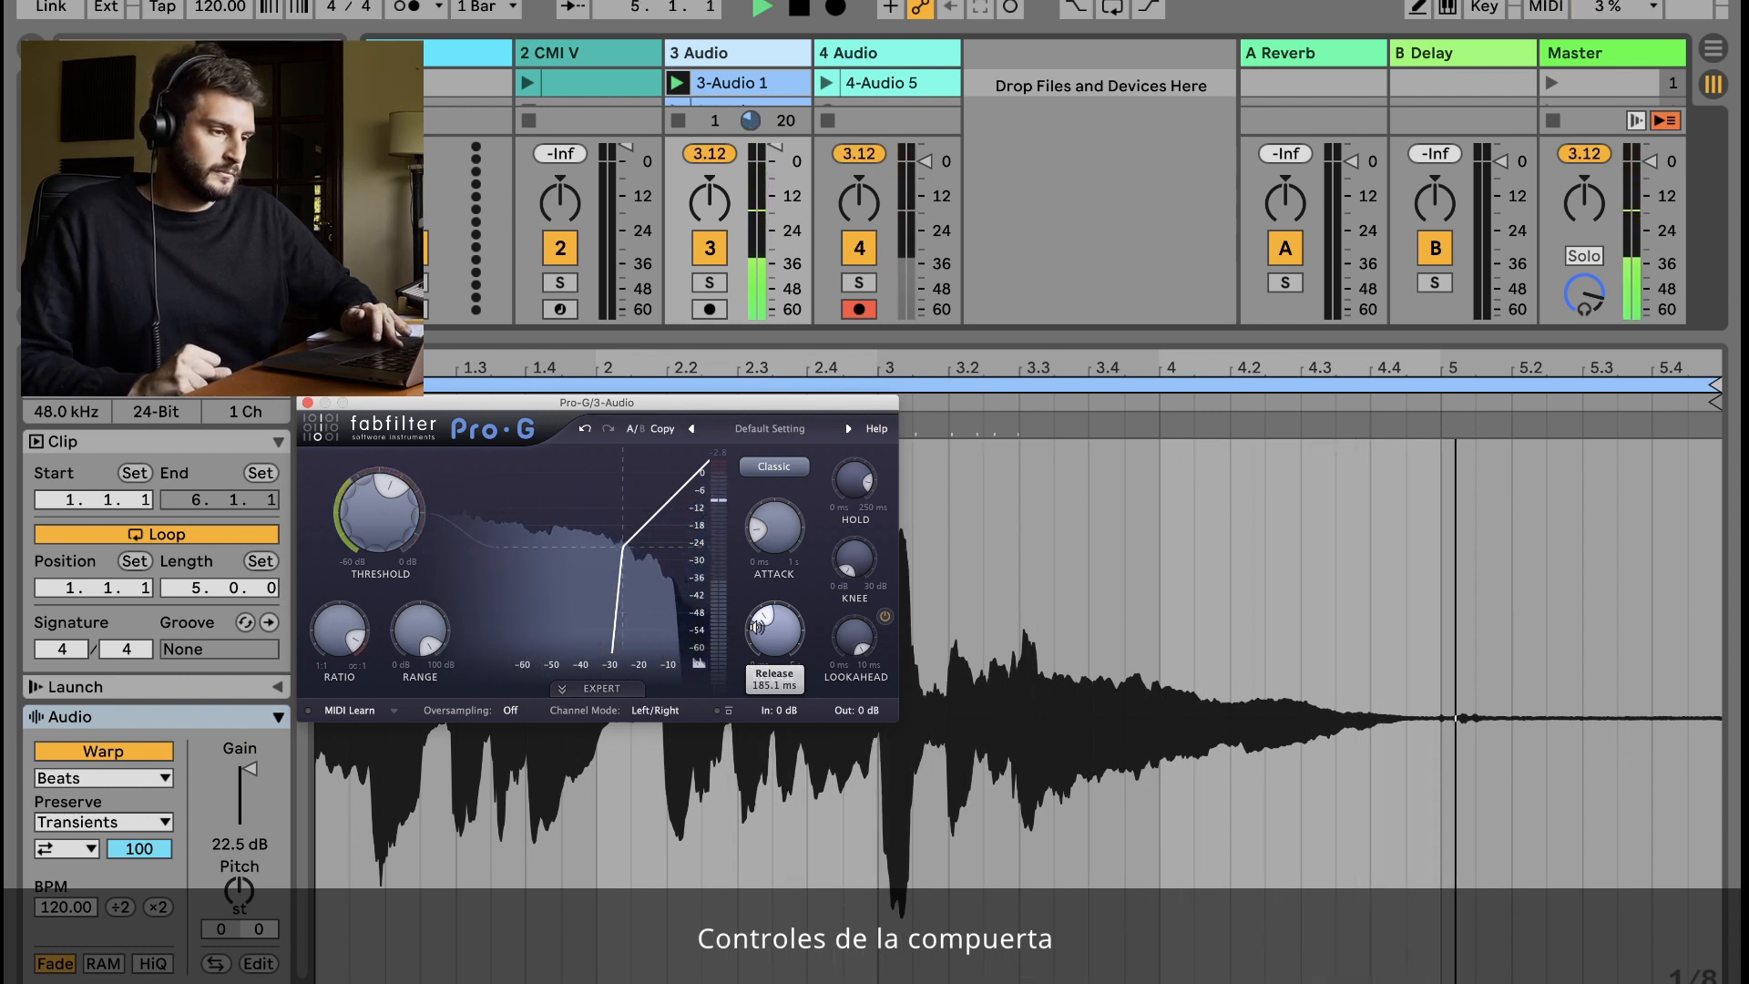
{"action": "key", "text": "space"}
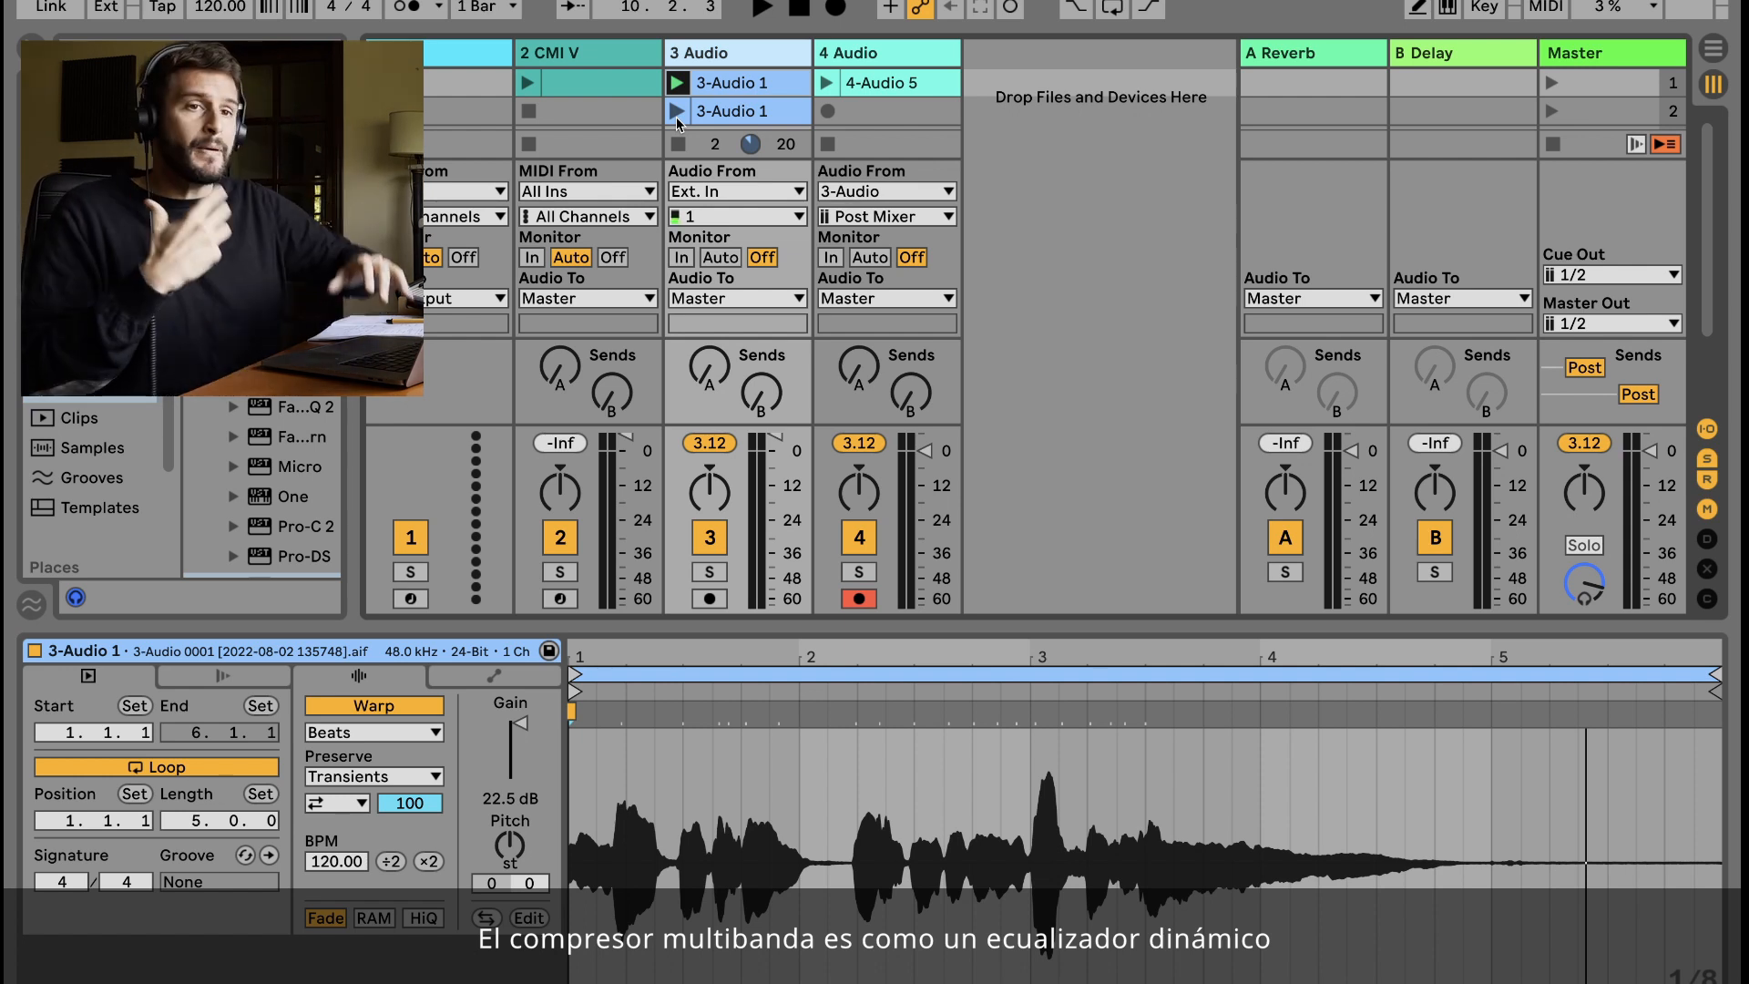
Load the Pro-MB multiband compressor onto the 3 Audio track and play the clip through it, watching the spectrum.
{"action": "left_click", "coordinate": [726, 88]}
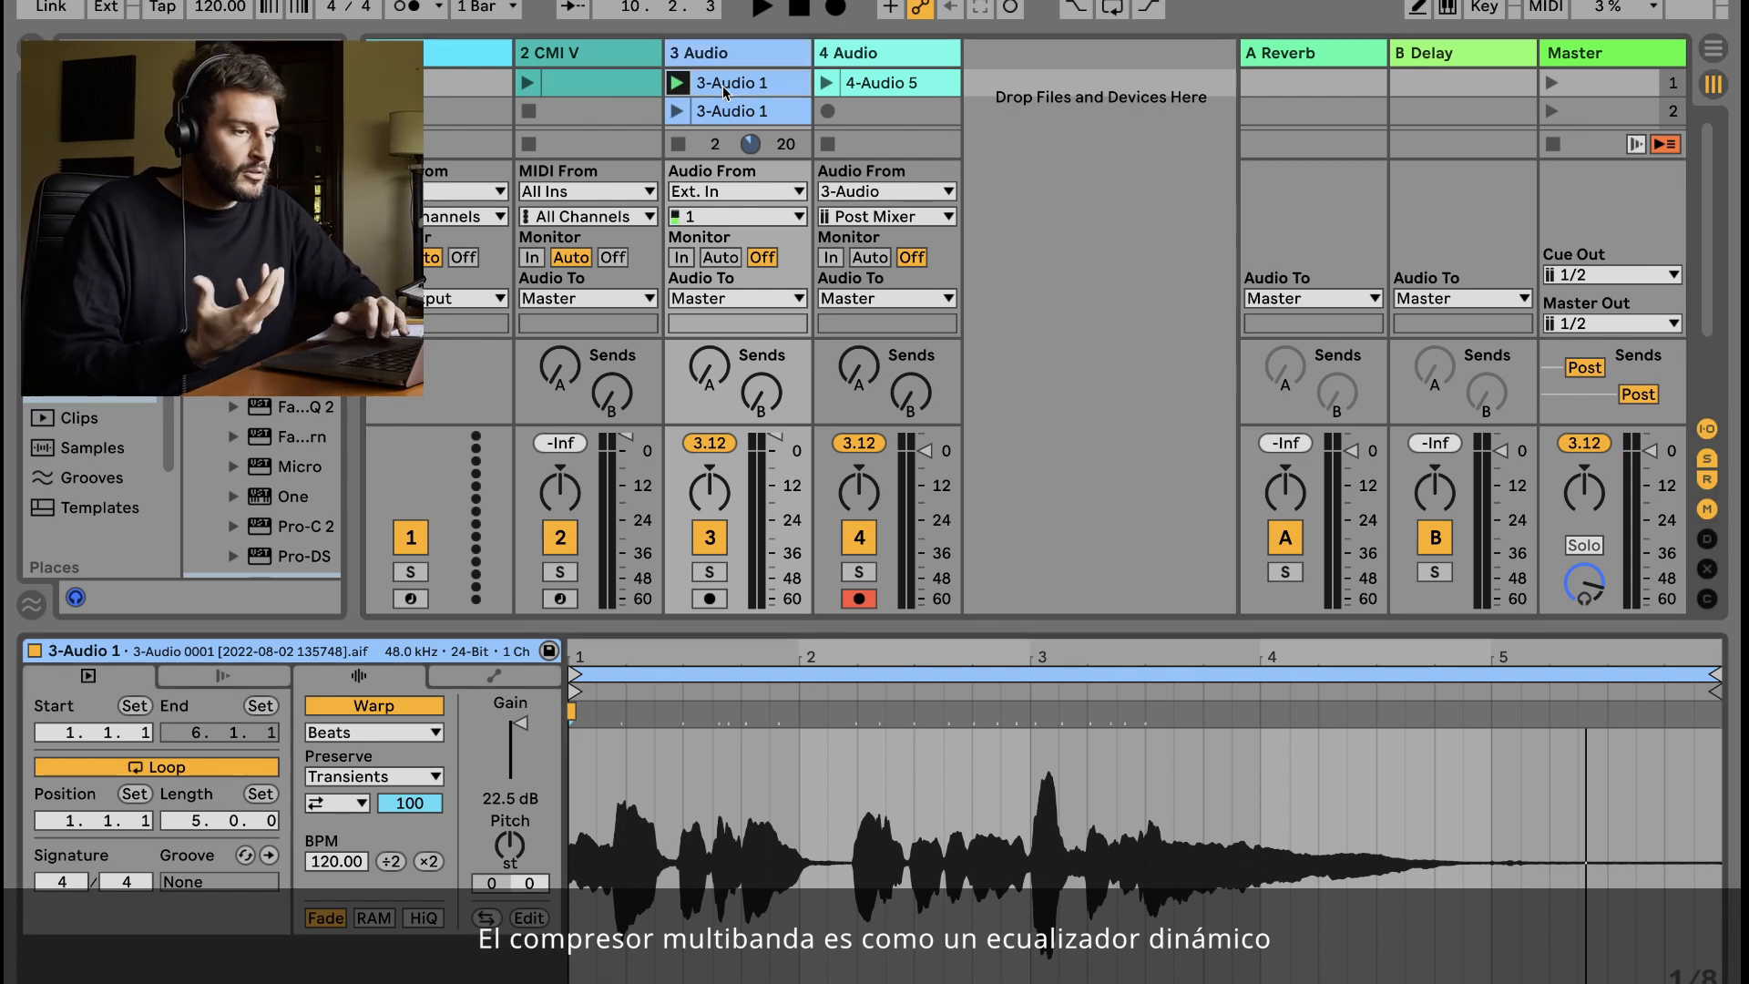
{"action": "scroll", "coordinate": [265, 498], "scroll_direction": "down", "scroll_amount": 5}
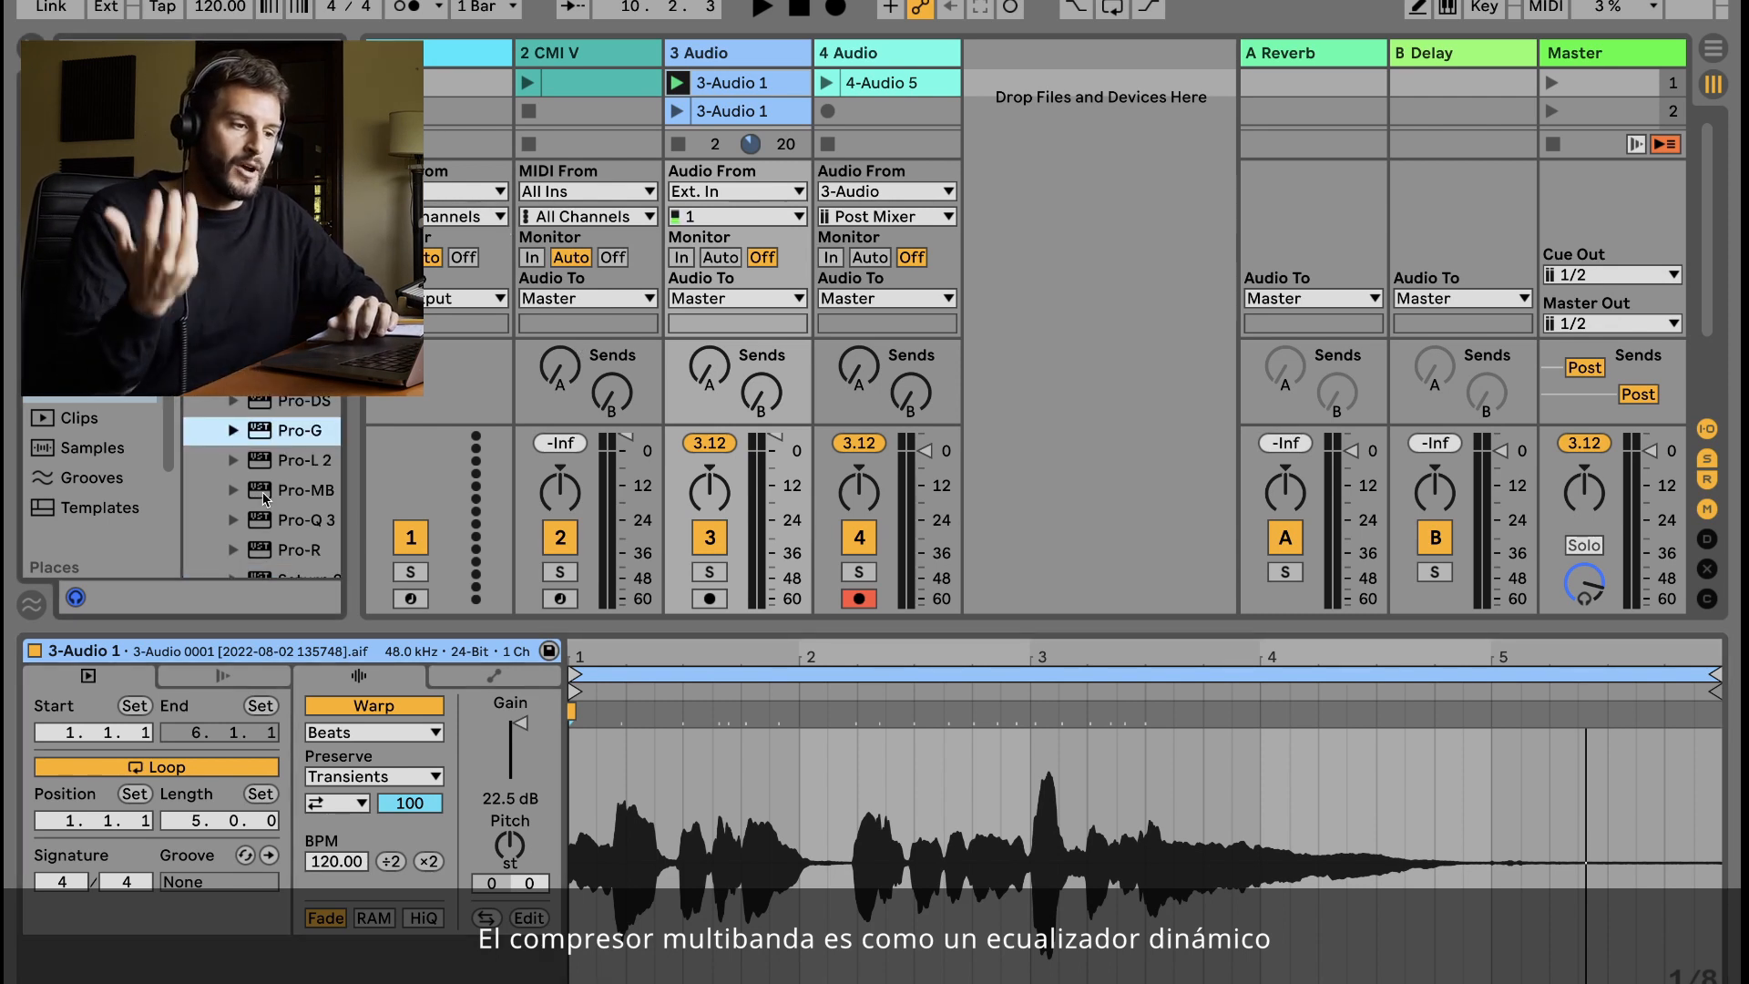
{"action": "left_click", "coordinate": [265, 490]}
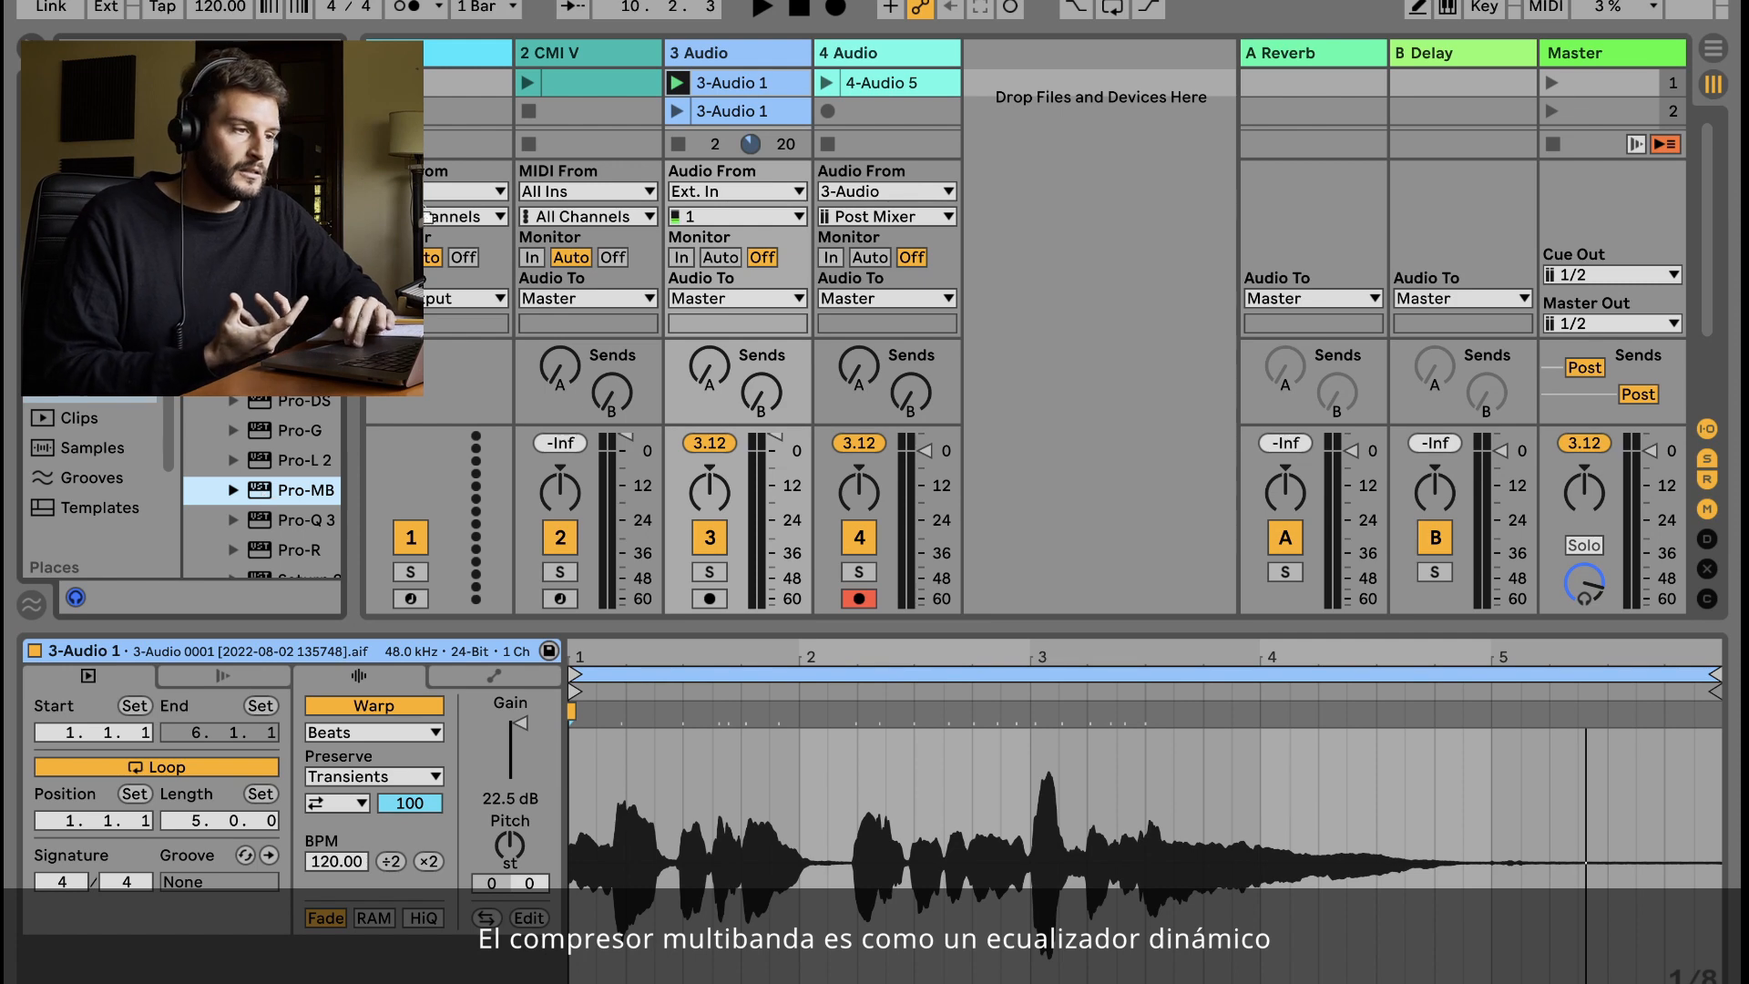
{"action": "left_click_drag", "start_coordinate": [419, 201], "coordinate": [675, 57]}
{"action": "left_click_drag", "start_coordinate": [709, 194], "coordinate": [821, 100]}
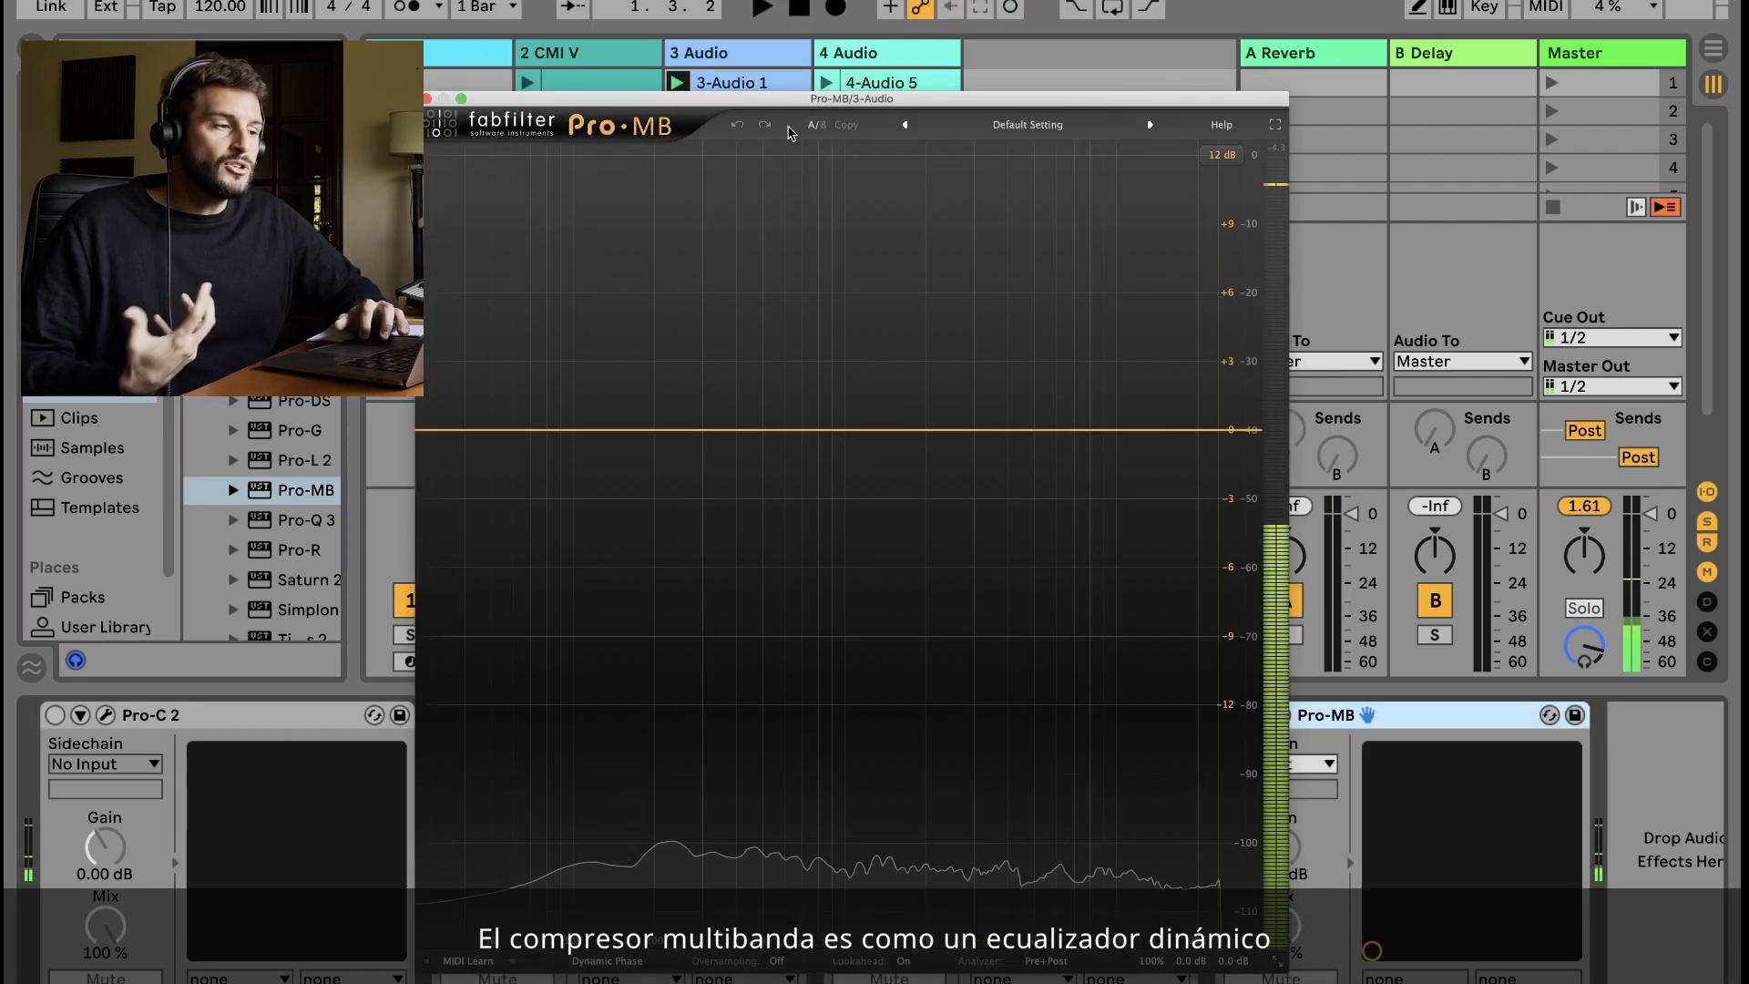
{"action": "key", "text": "space"}
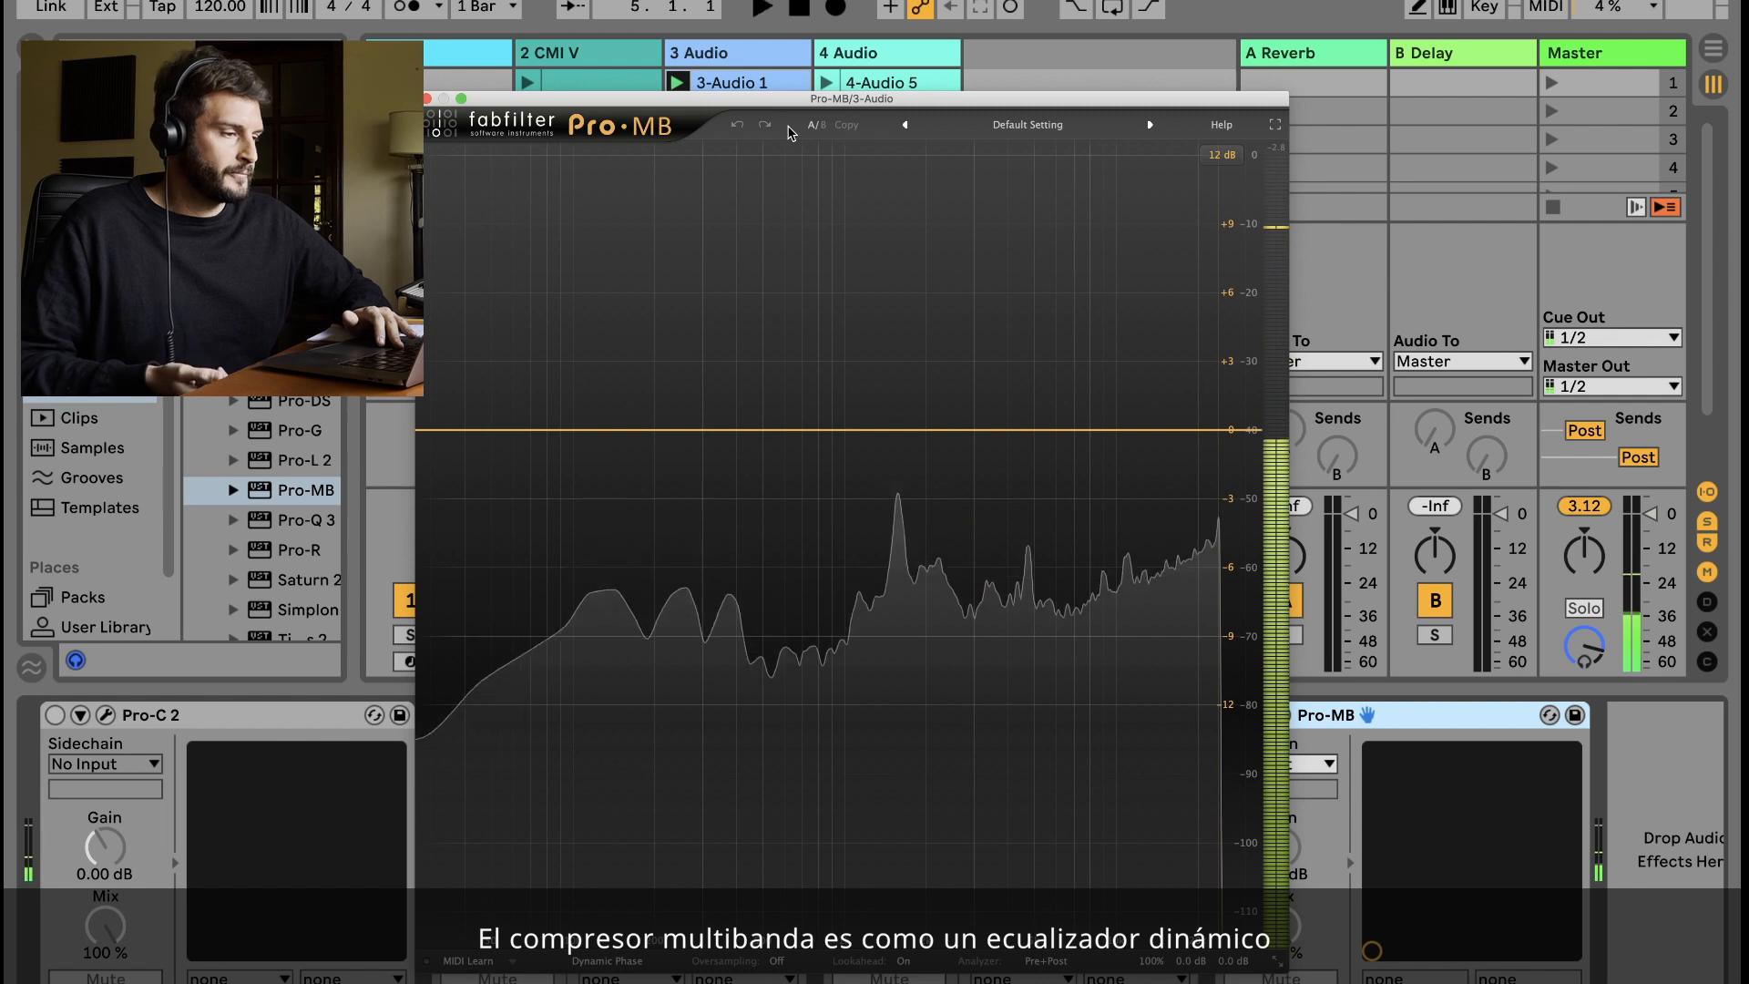
{"action": "key", "text": "space"}
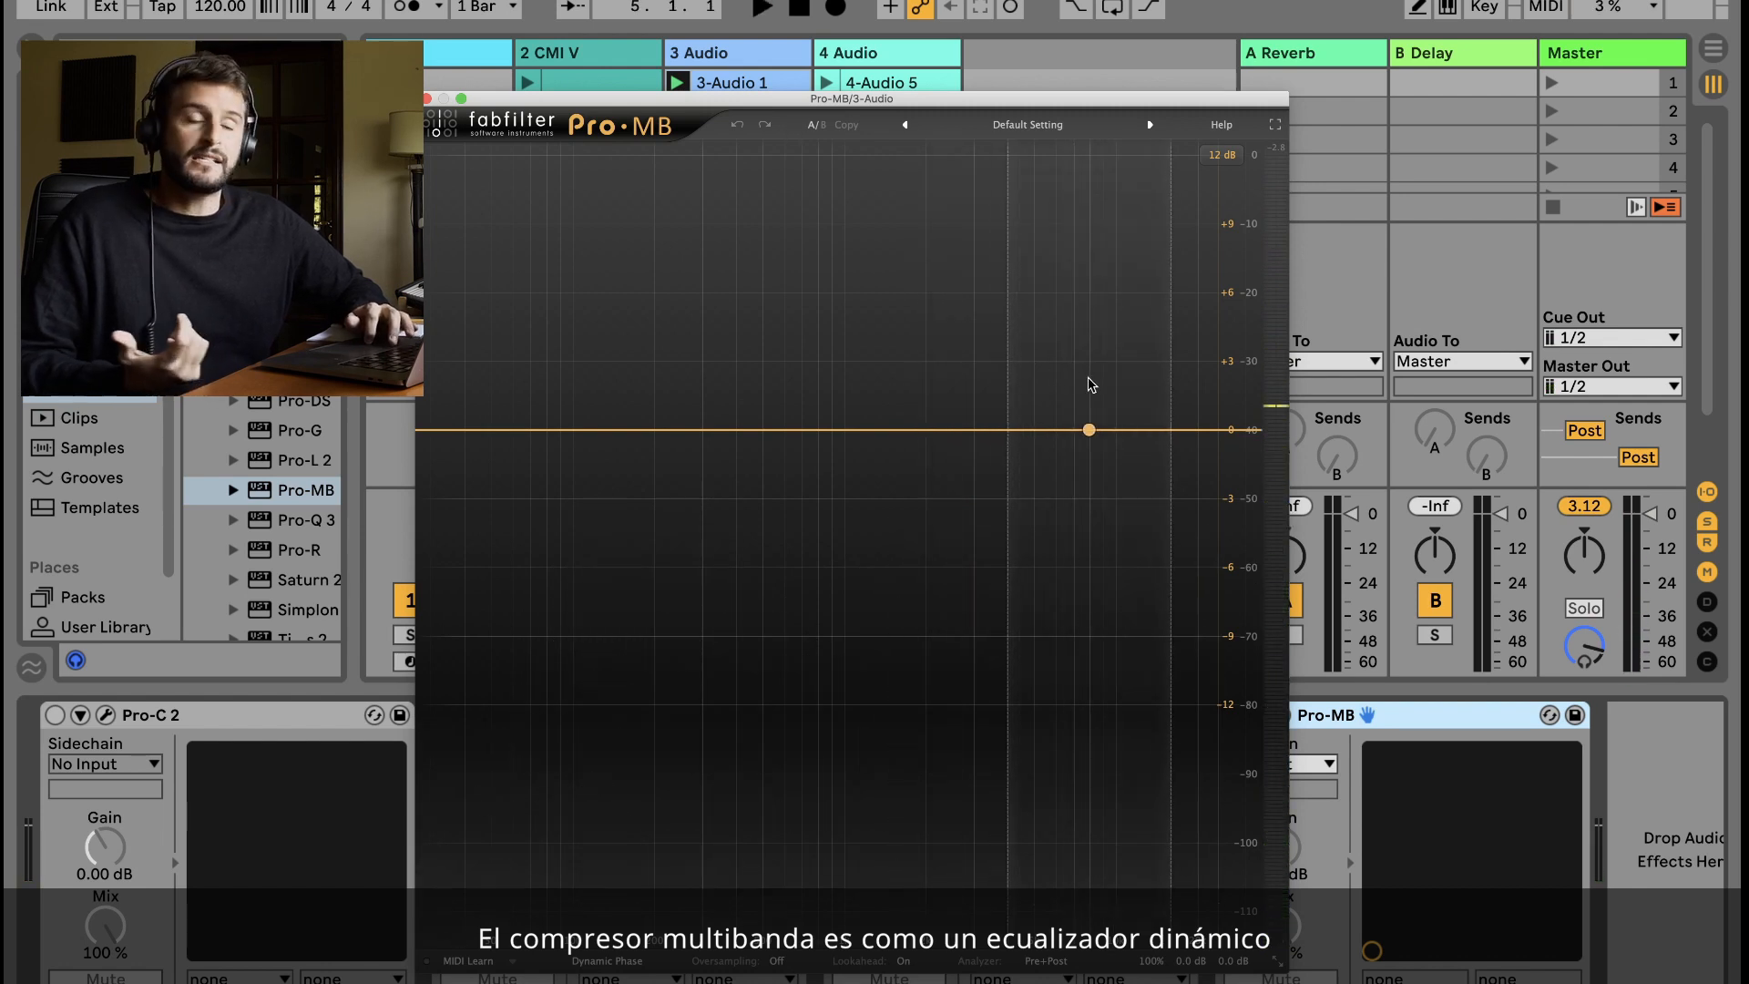
Create a high-frequency band in Pro-MB, extend it to the top of the spectrum, lower its low crossover, and play the clip.
{"action": "left_click", "coordinate": [1092, 386]}
{"action": "key", "text": "space"}
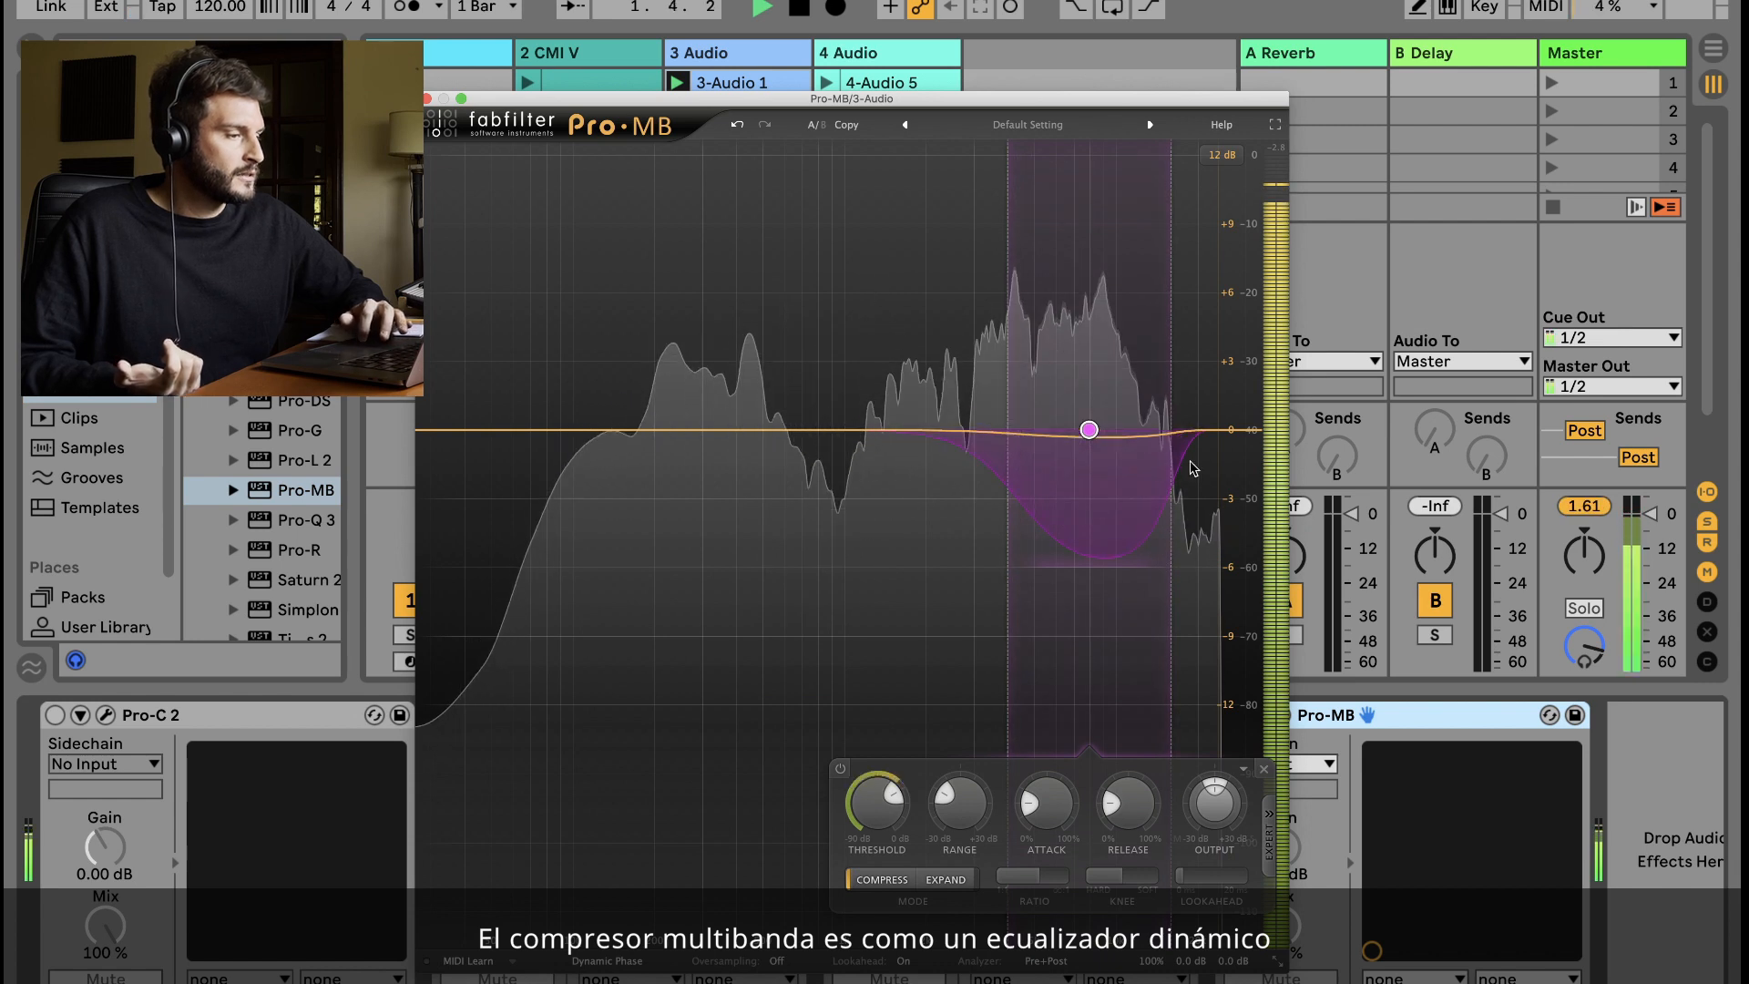
{"action": "left_click_drag", "start_coordinate": [1257, 426], "coordinate": [1264, 428]}
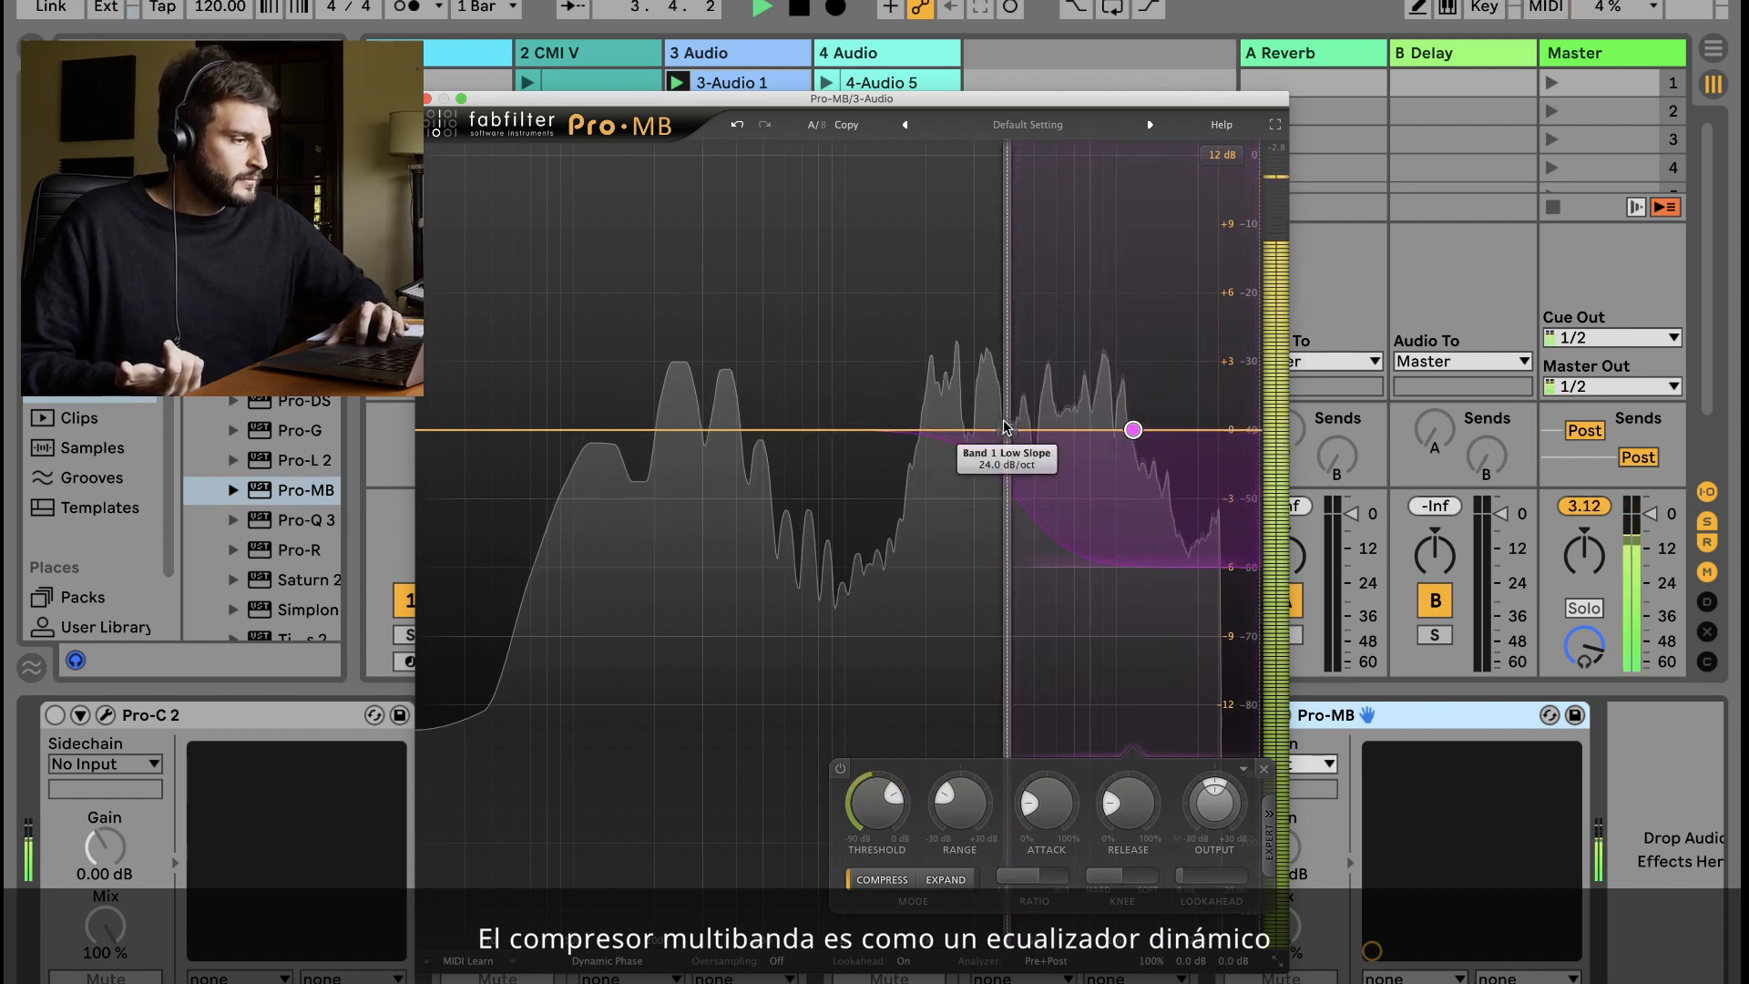
{"action": "left_click_drag", "start_coordinate": [1008, 430], "coordinate": [944, 429]}
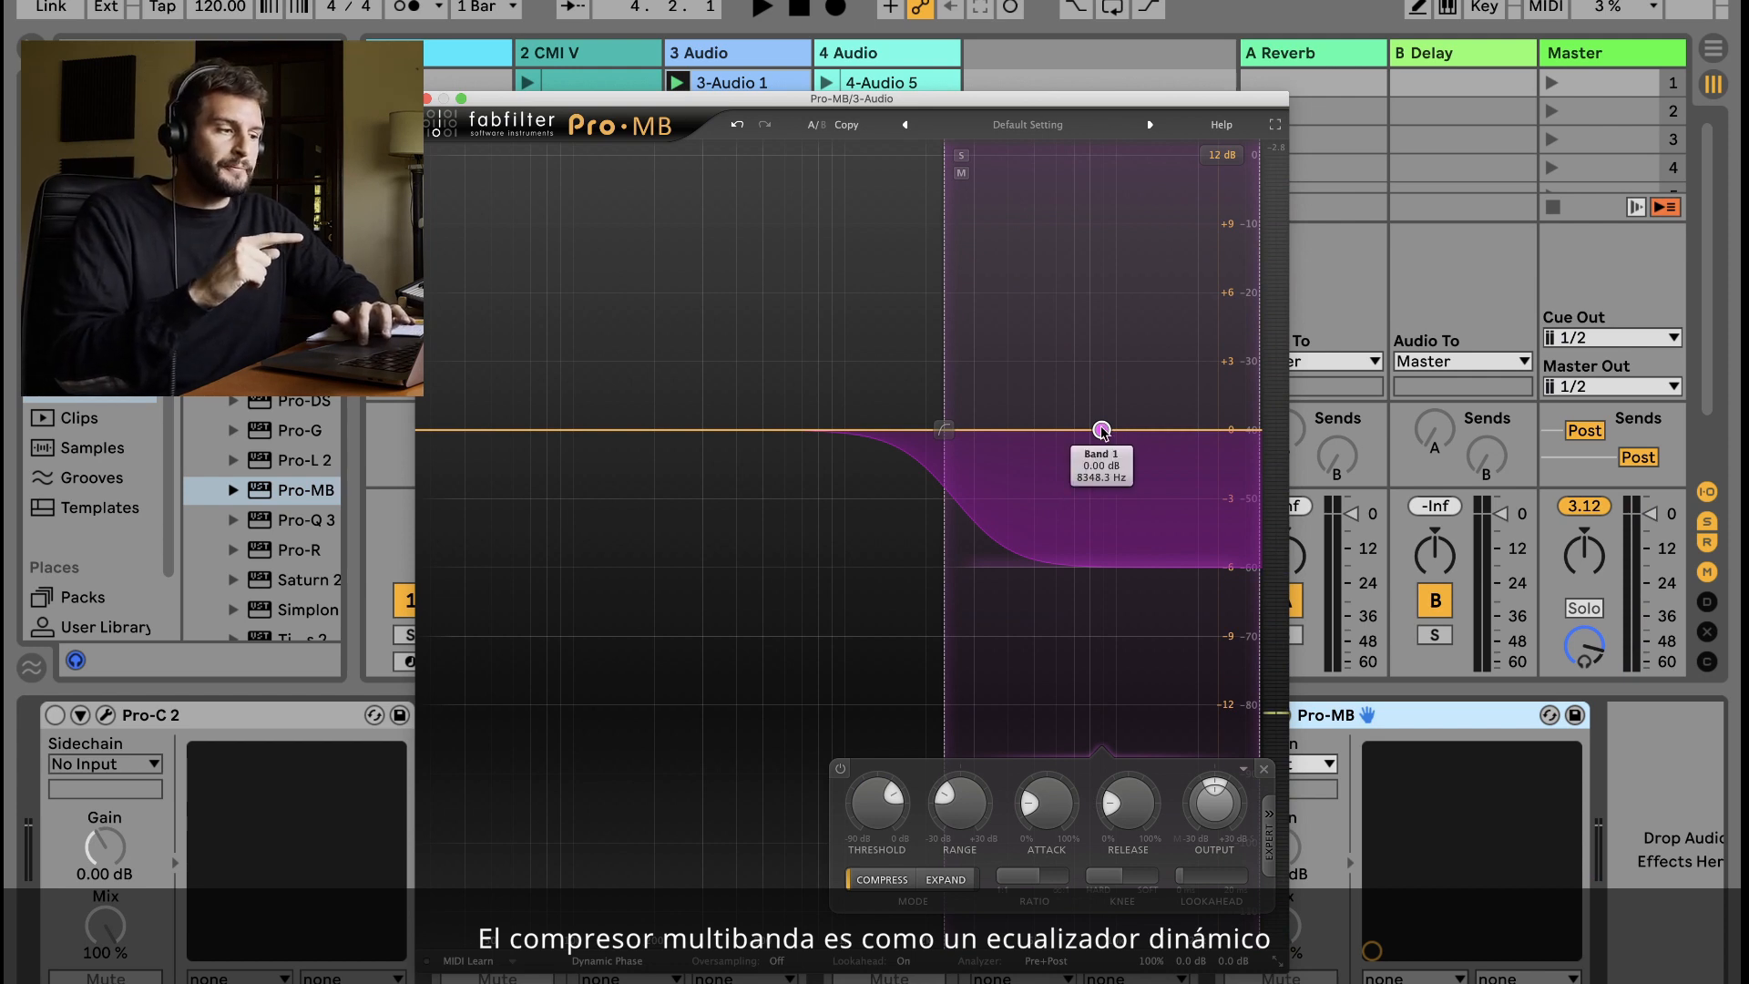
{"action": "key", "text": "space"}
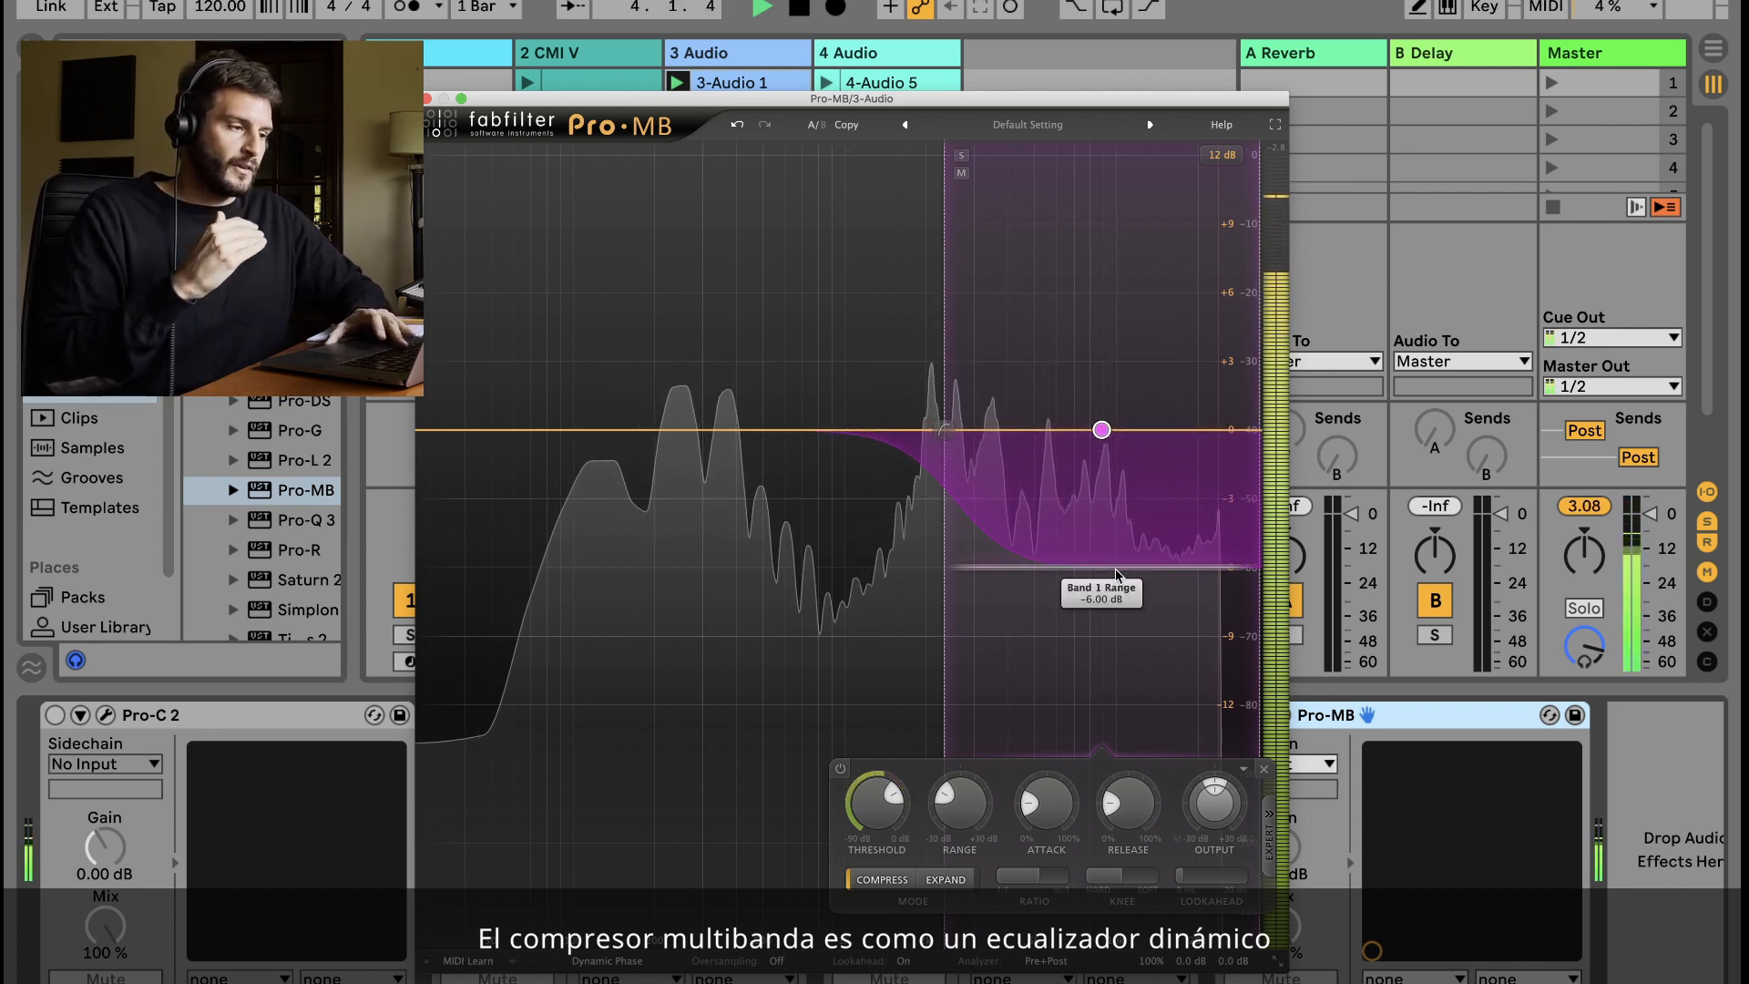
{"action": "key", "text": "space"}
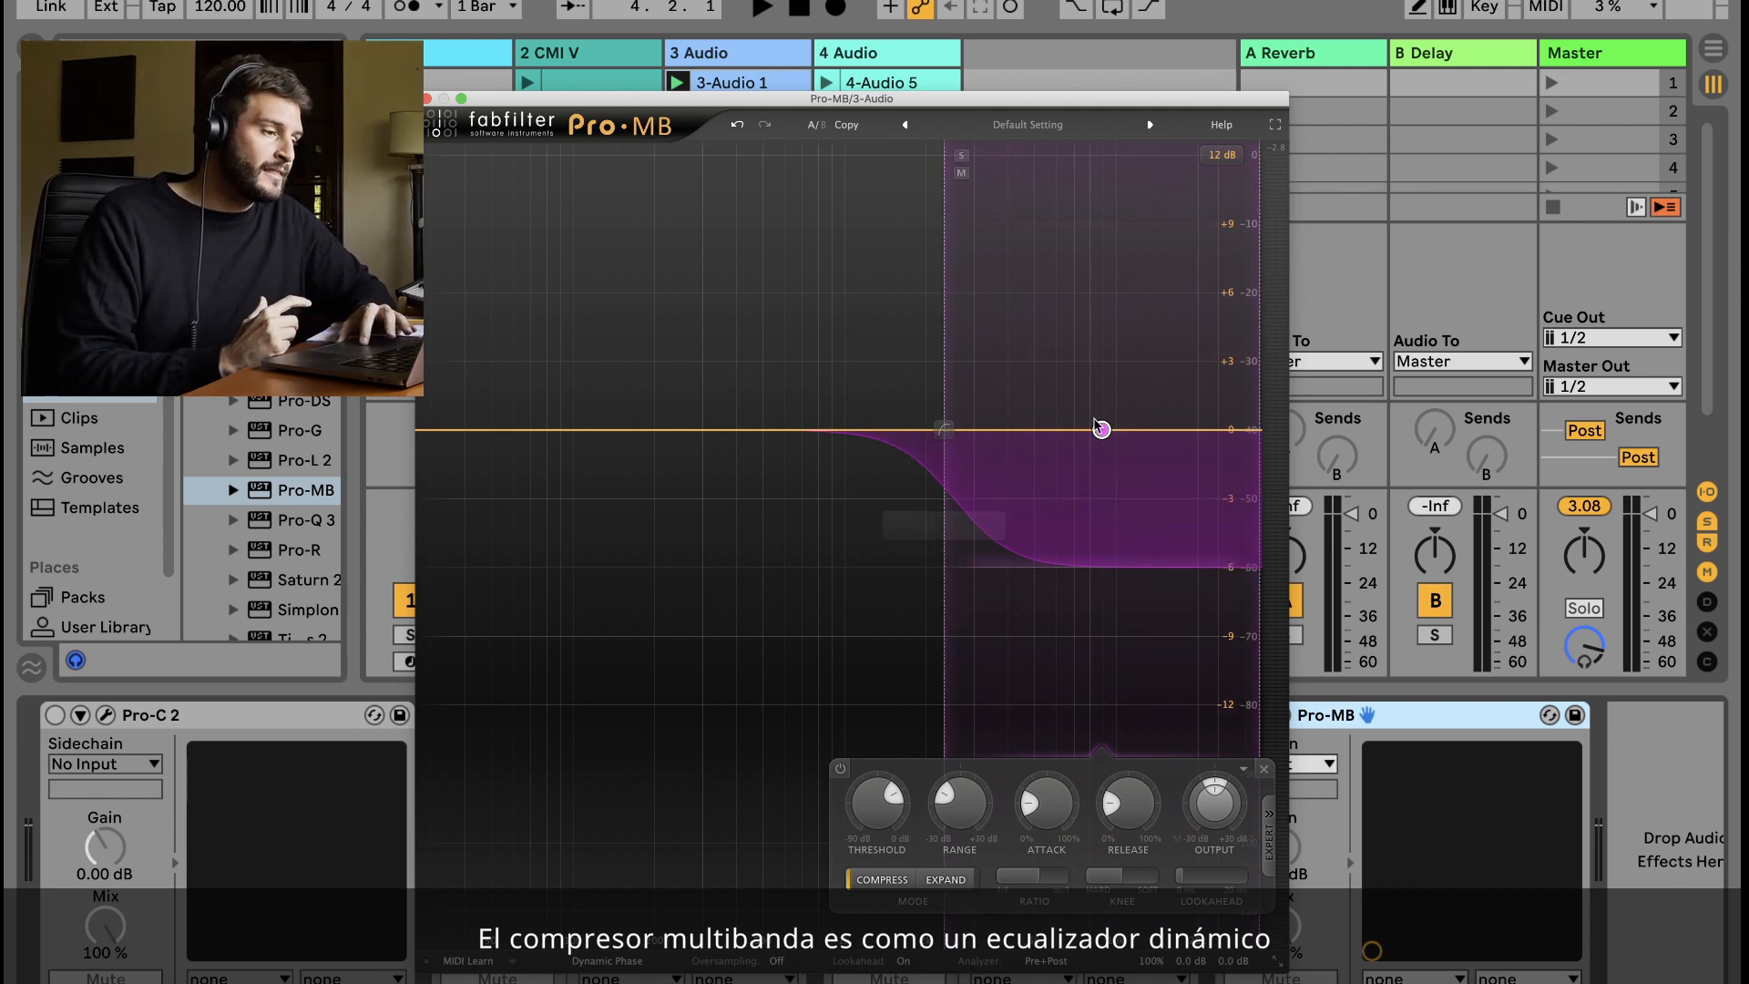
Raise band 1's low crossover to about 3843 Hz.
{"action": "left_click_drag", "start_coordinate": [944, 429], "coordinate": [1001, 443]}
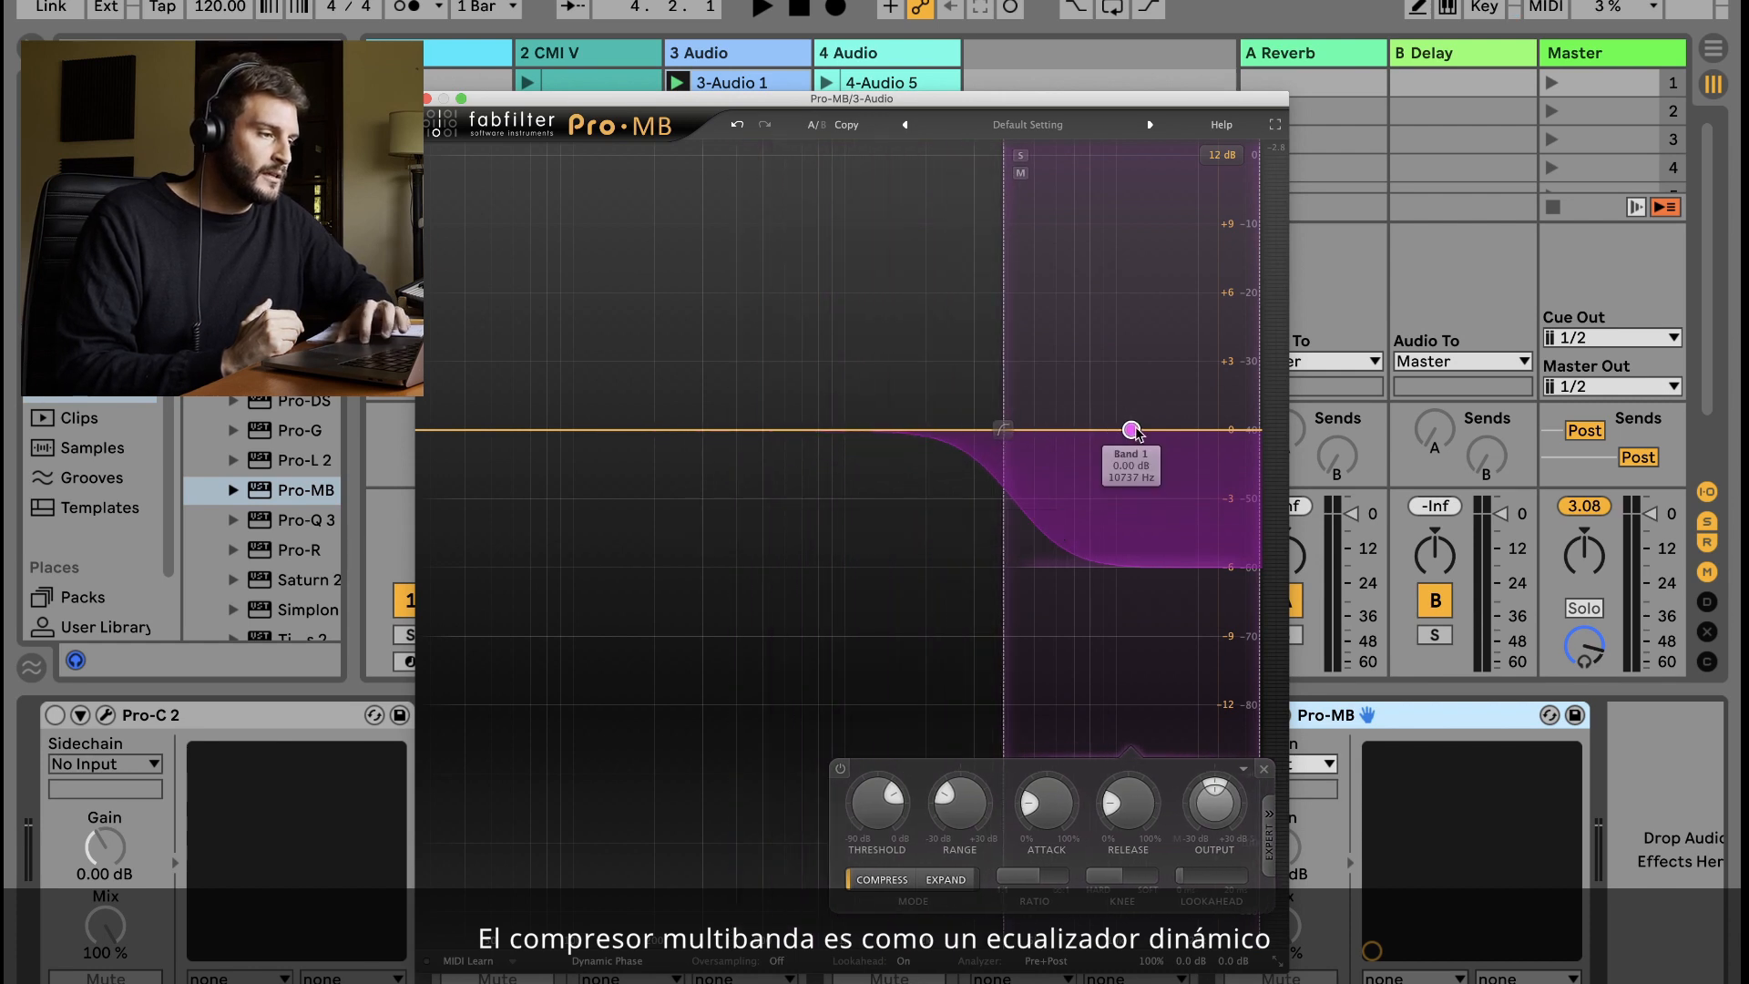
{"action": "mouse_move", "coordinate": [1124, 431]}
{"action": "left_mouse_down"}
{"action": "mouse_move", "coordinate": [542, 431]}
{"action": "mouse_move", "coordinate": [1130, 431]}
{"action": "left_mouse_up"}
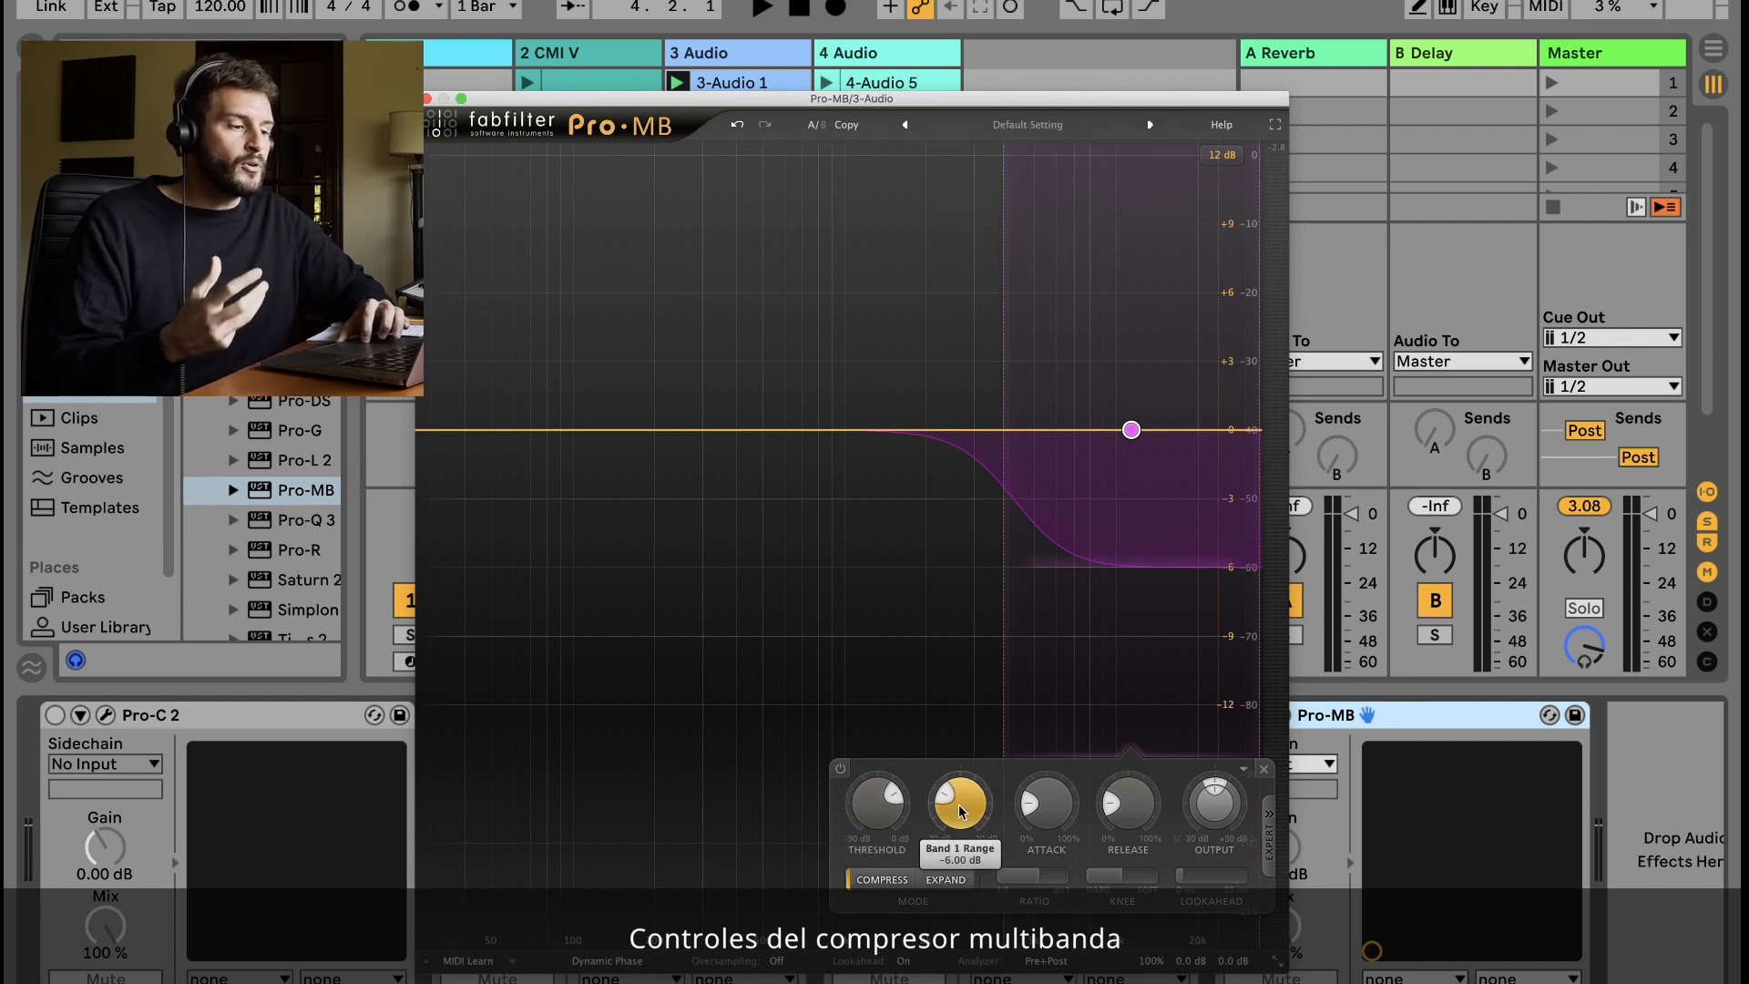
Set band 1's range to -30 dB and play the clip to hear the band's compression.
{"action": "mouse_move", "coordinate": [961, 811]}
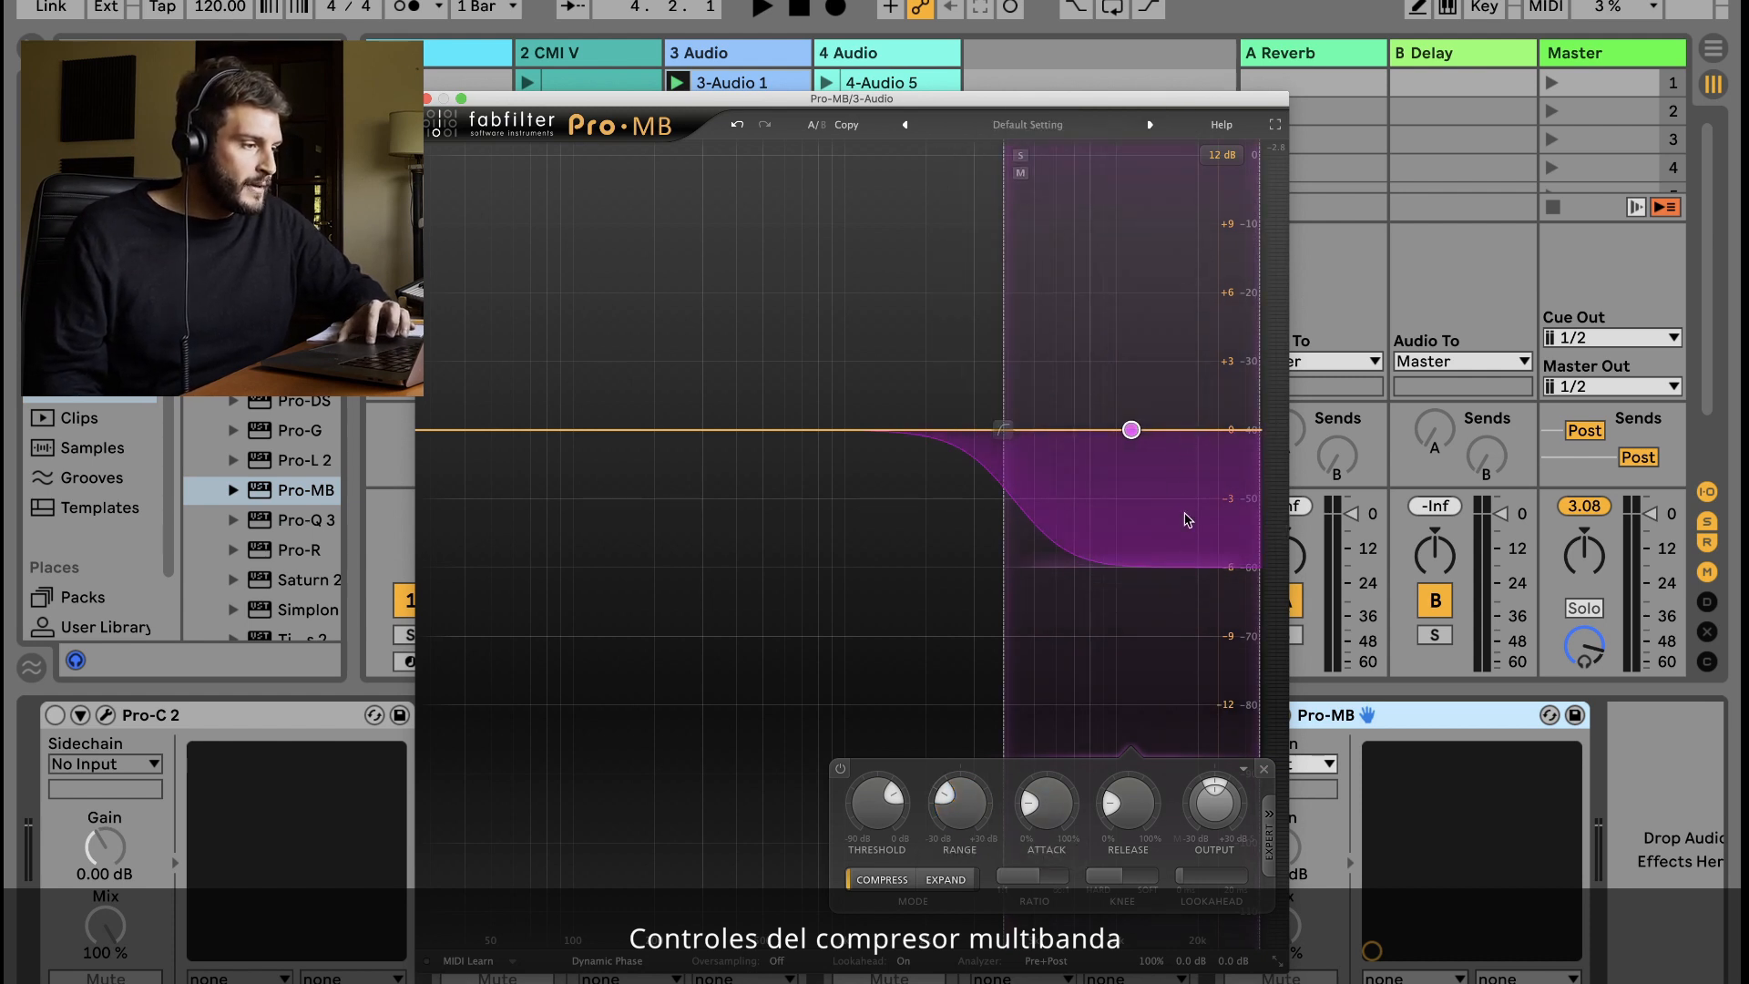
{"action": "mouse_move", "coordinate": [1167, 566]}
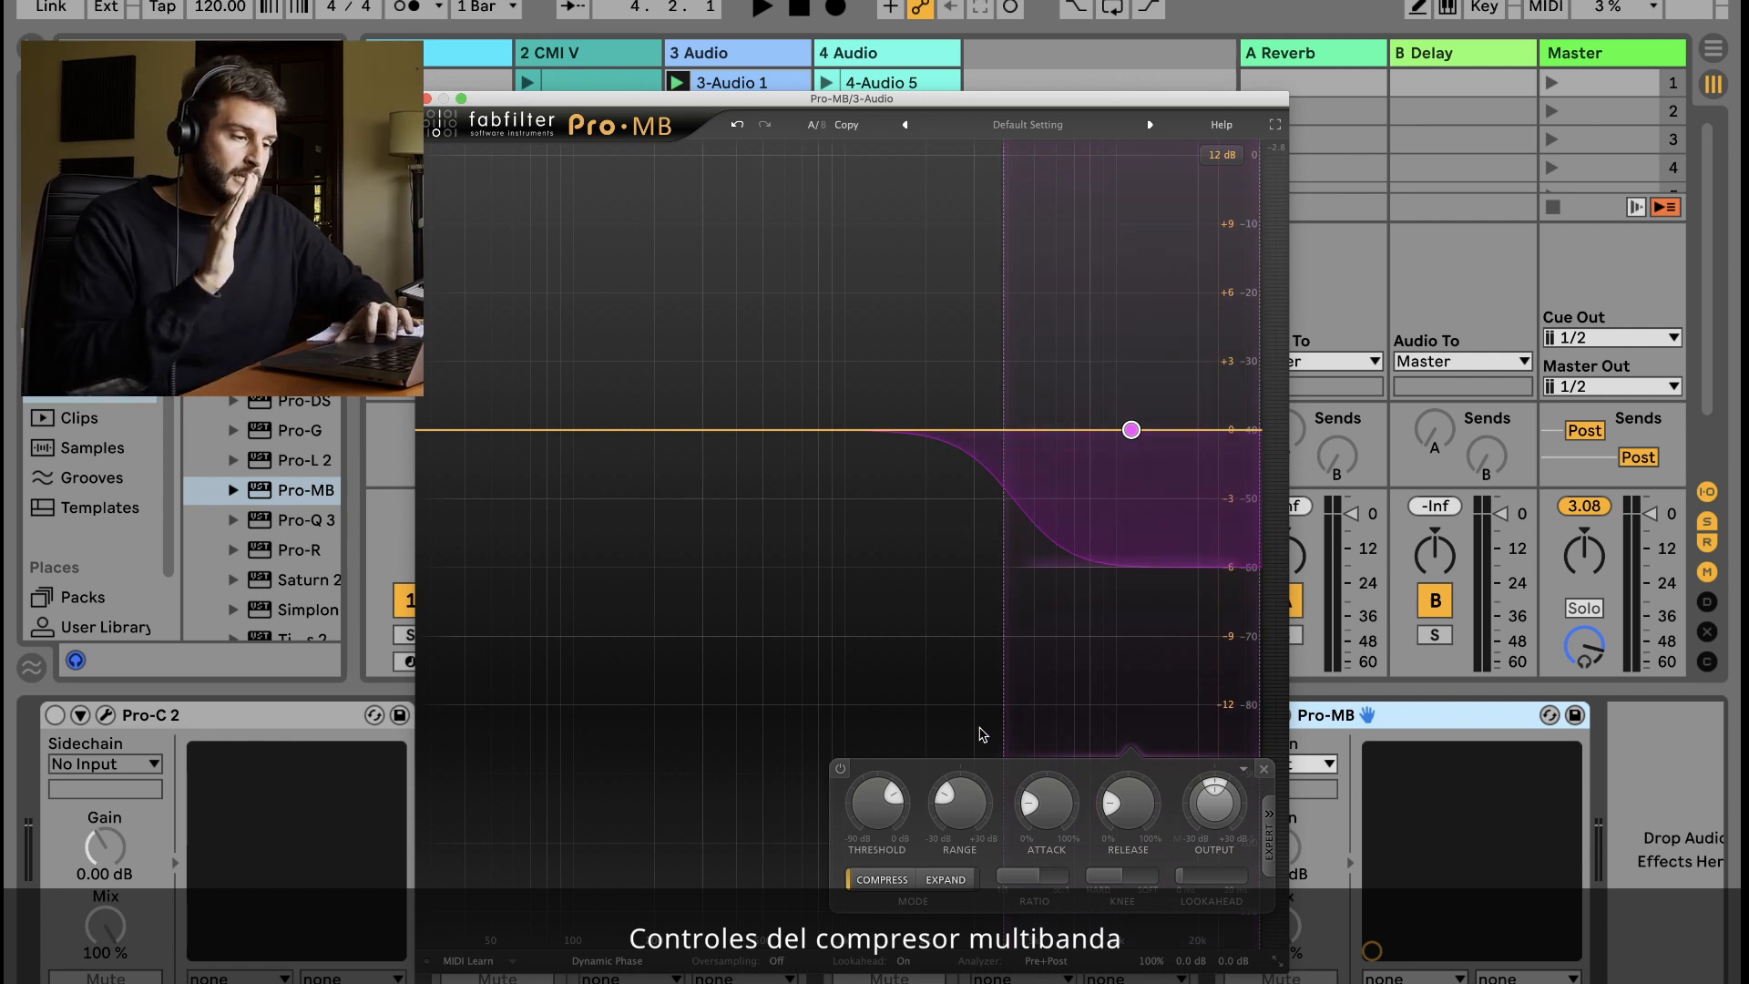
{"action": "scroll", "coordinate": [952, 843], "scroll_direction": "down", "scroll_amount": 5}
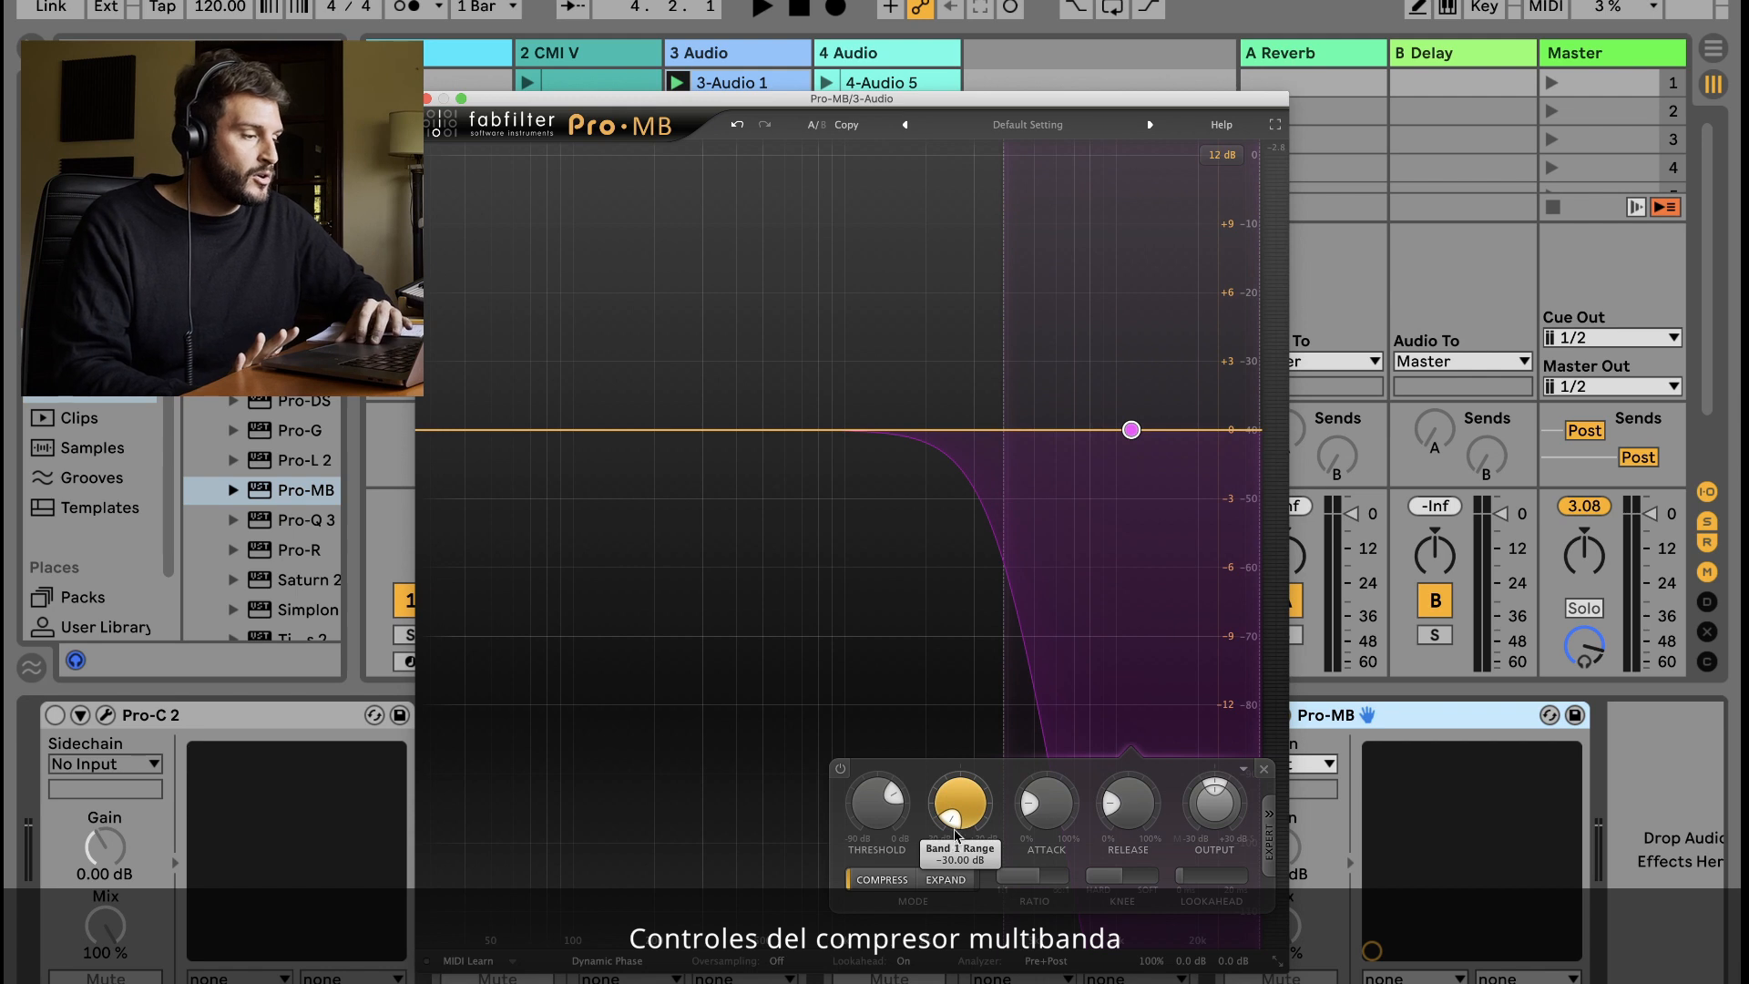
{"action": "left_click_drag", "start_coordinate": [954, 833], "coordinate": [958, 814]}
{"action": "key", "text": "space"}
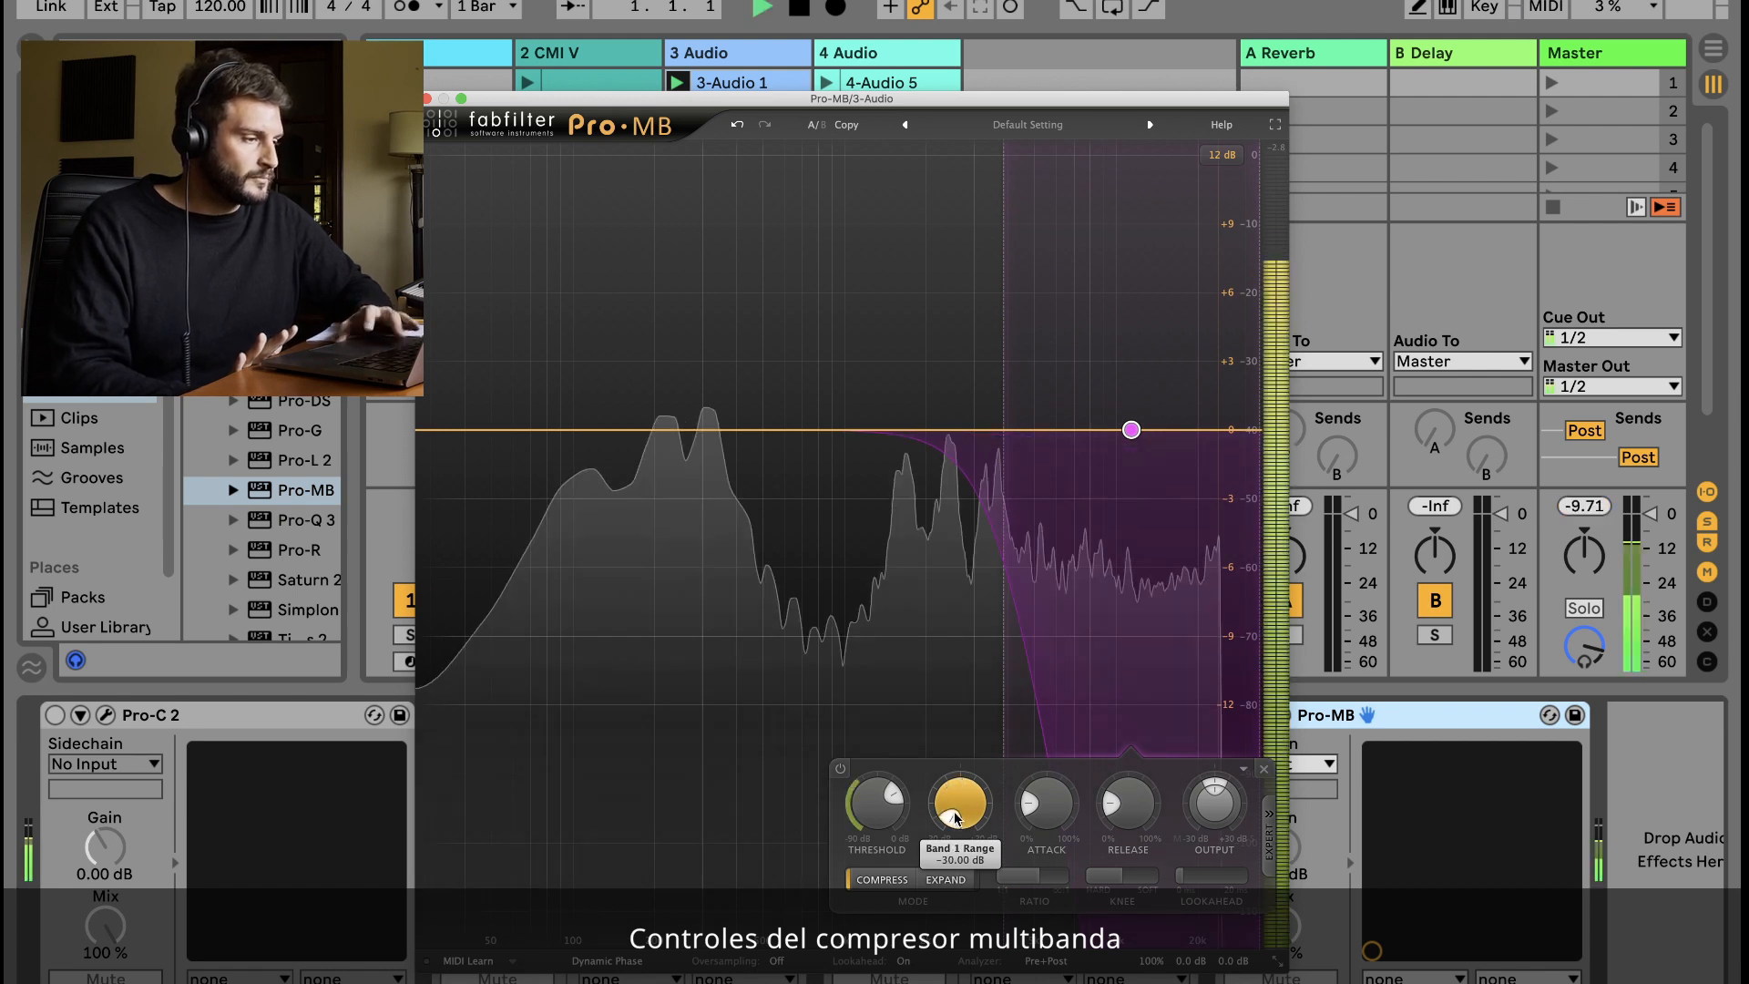
{"action": "key", "text": "space"}
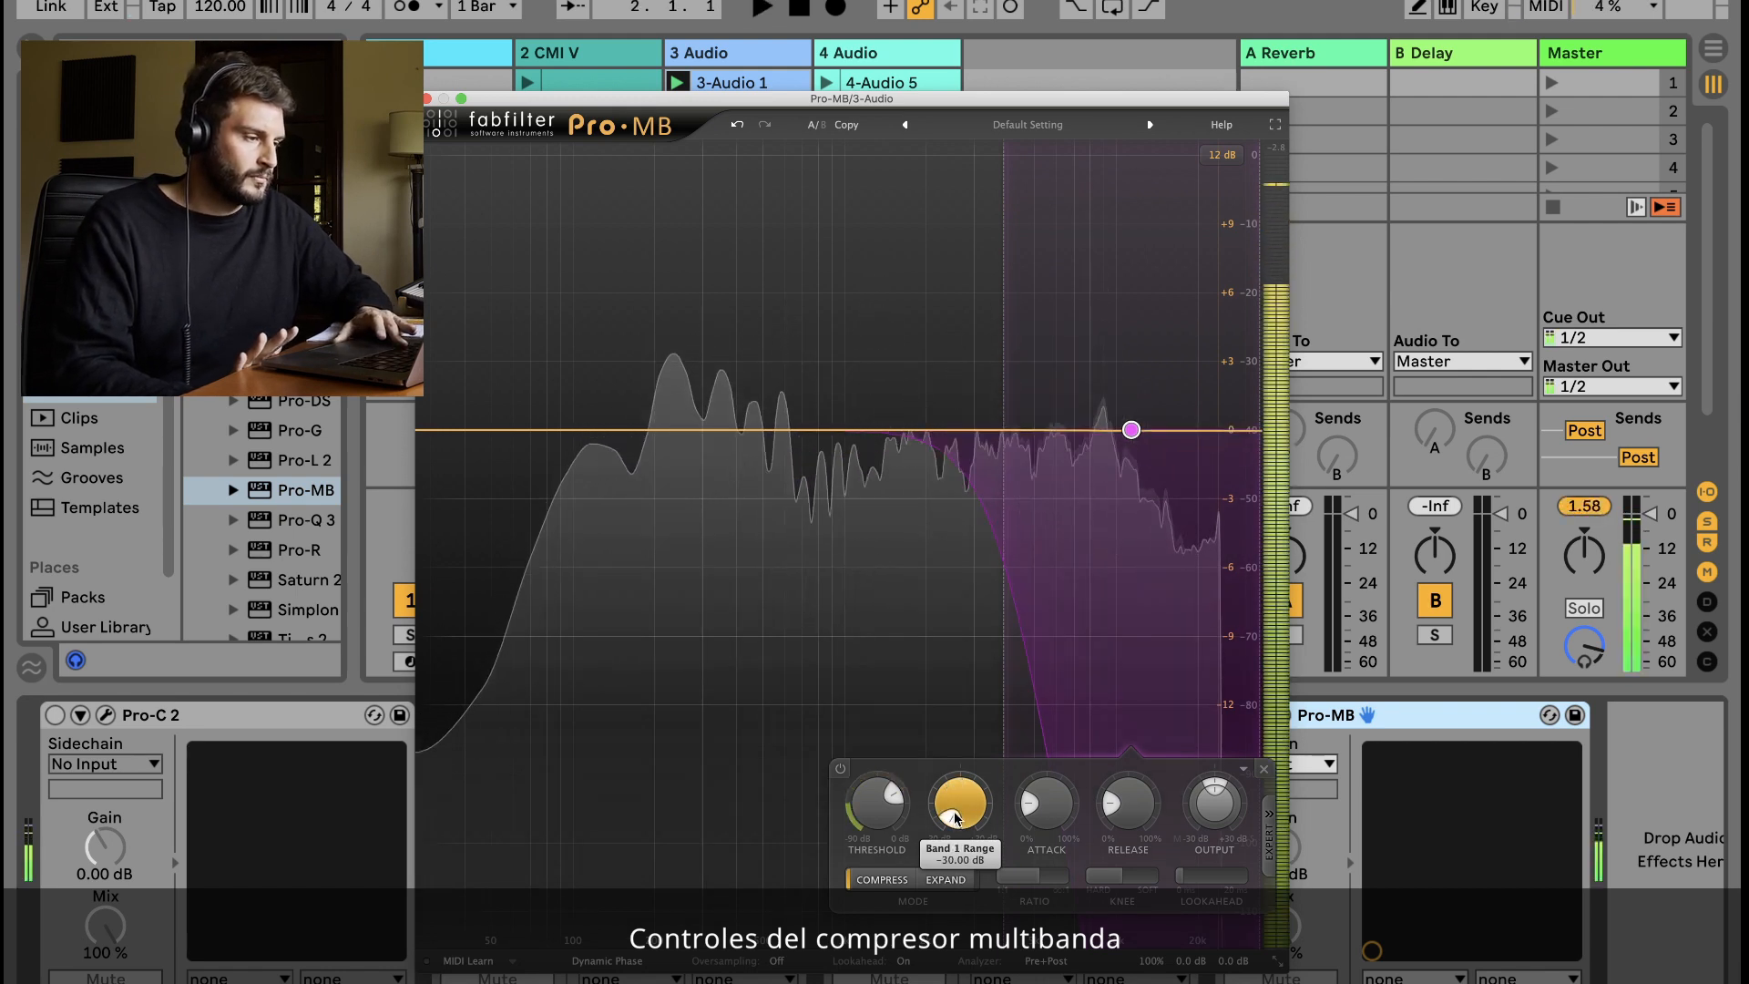
Set band 1's threshold to about -39 dB and, during playback, lower its low crossover to about 2365 Hz.
{"action": "left_click_drag", "start_coordinate": [867, 824], "coordinate": [841, 925]}
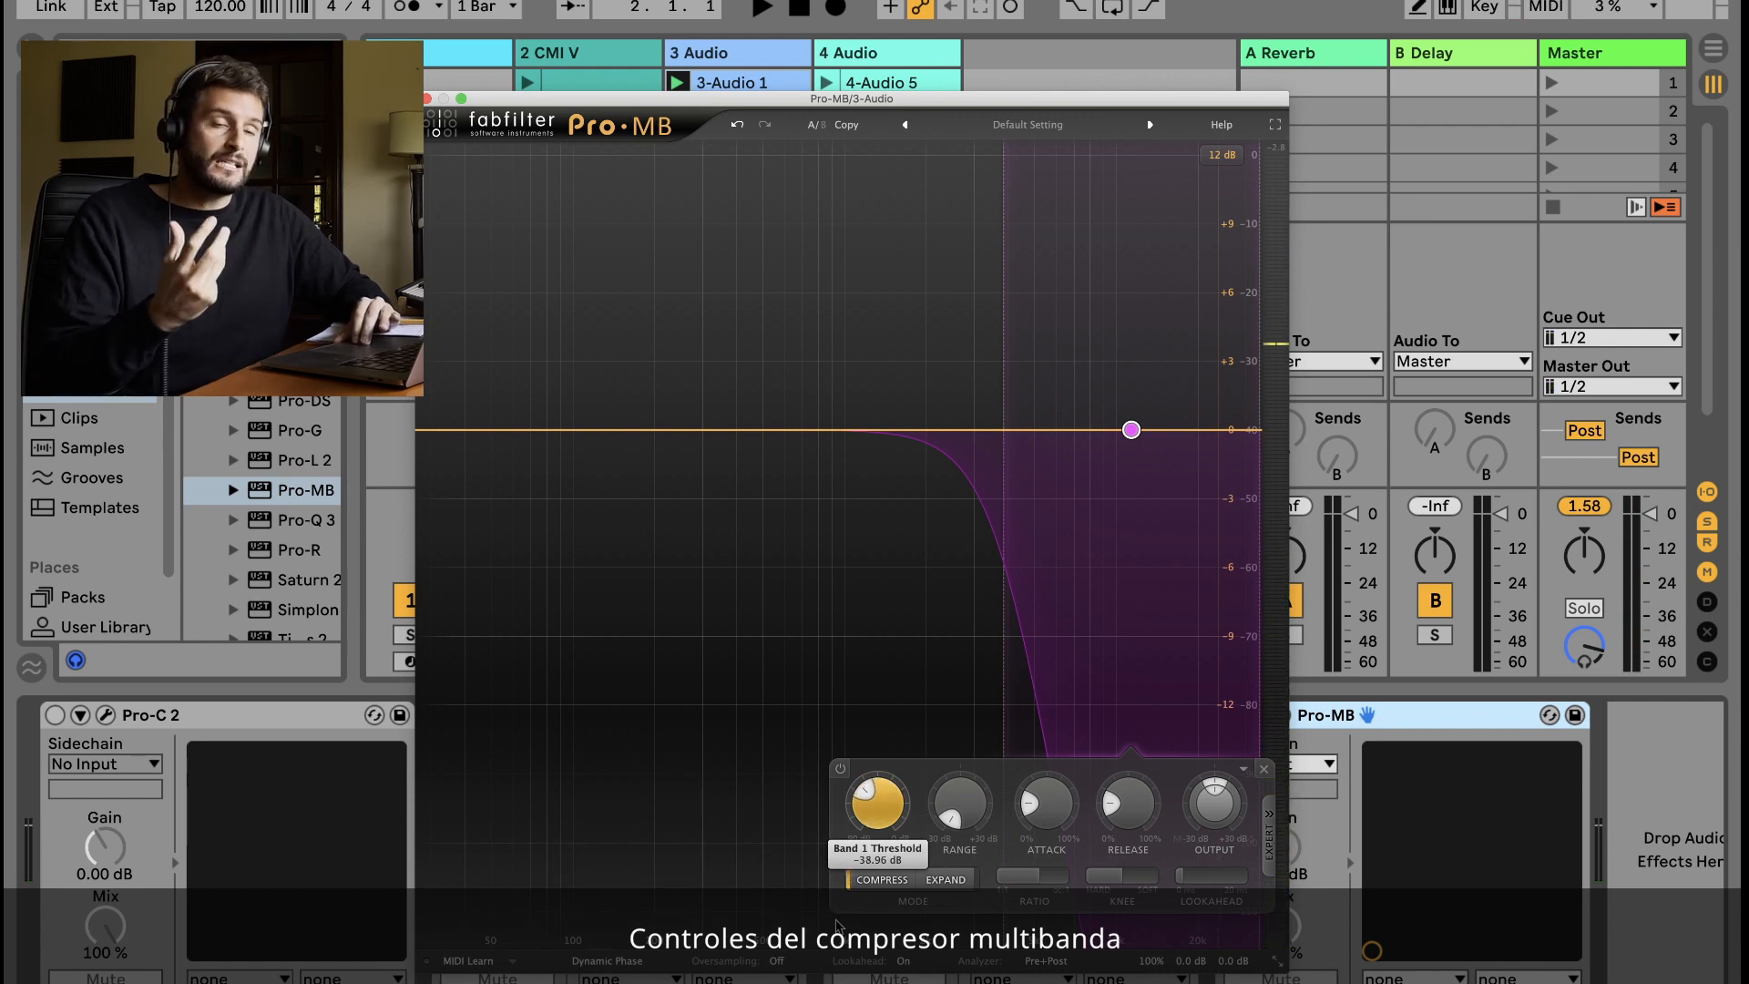
{"action": "key", "text": "space"}
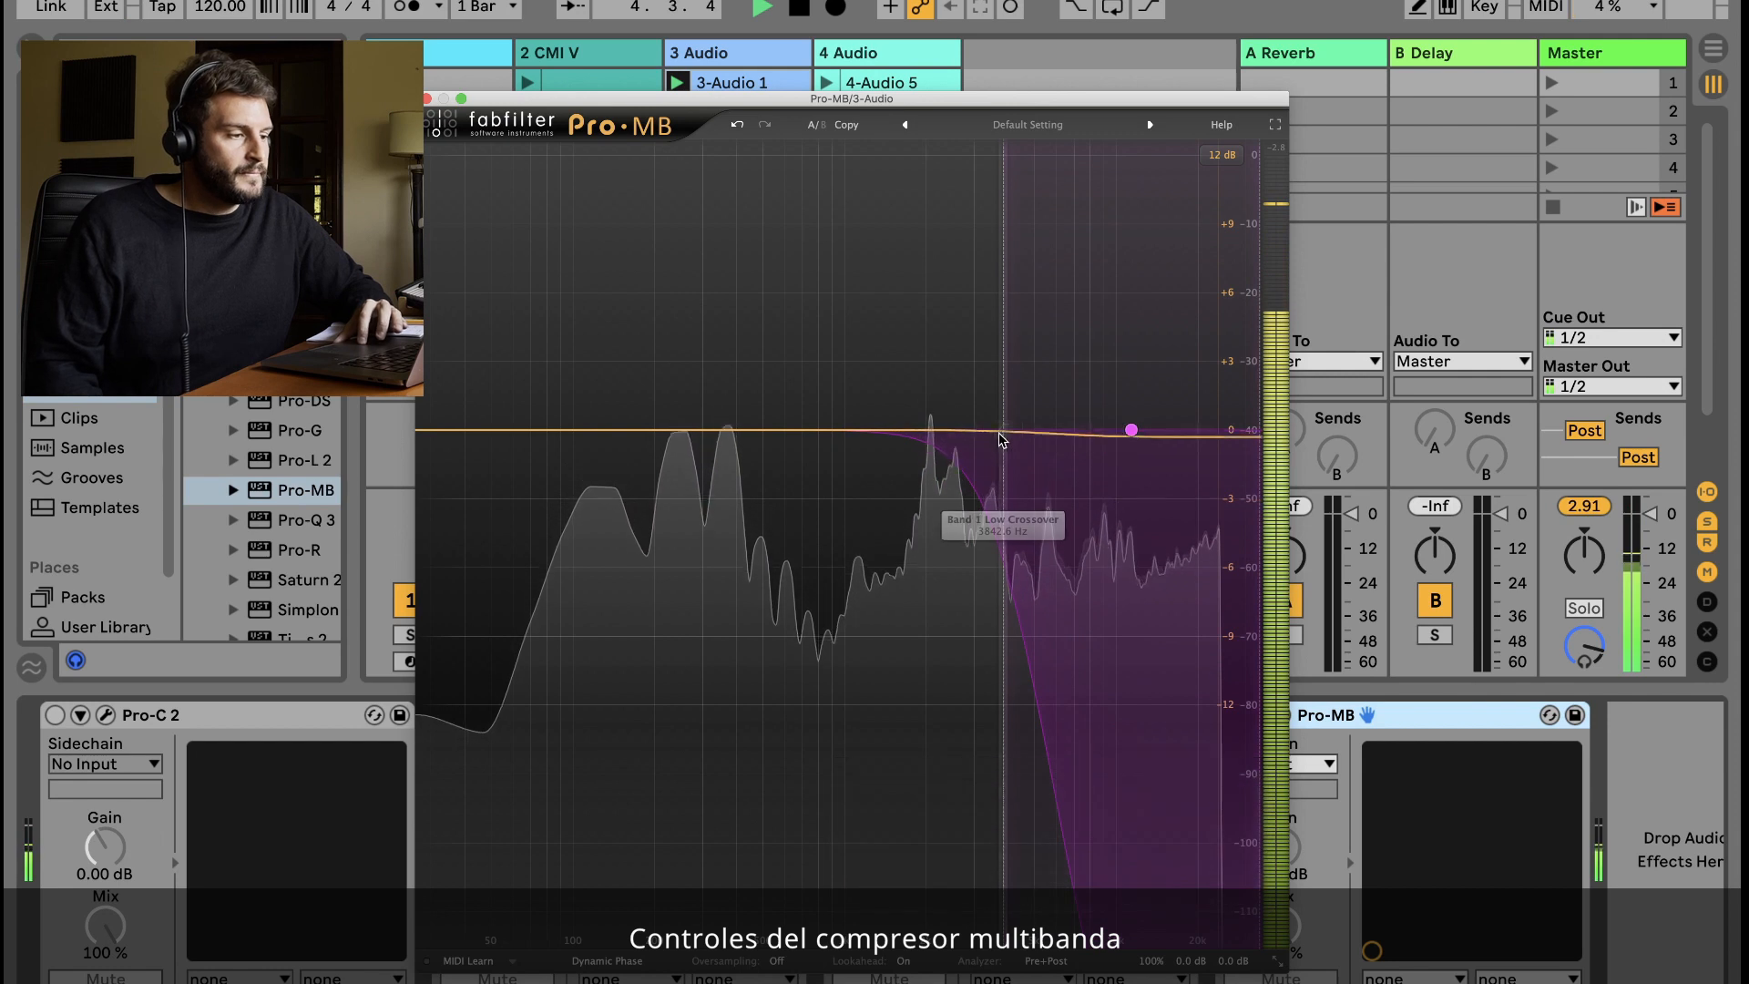
{"action": "left_click_drag", "start_coordinate": [1005, 429], "coordinate": [947, 431]}
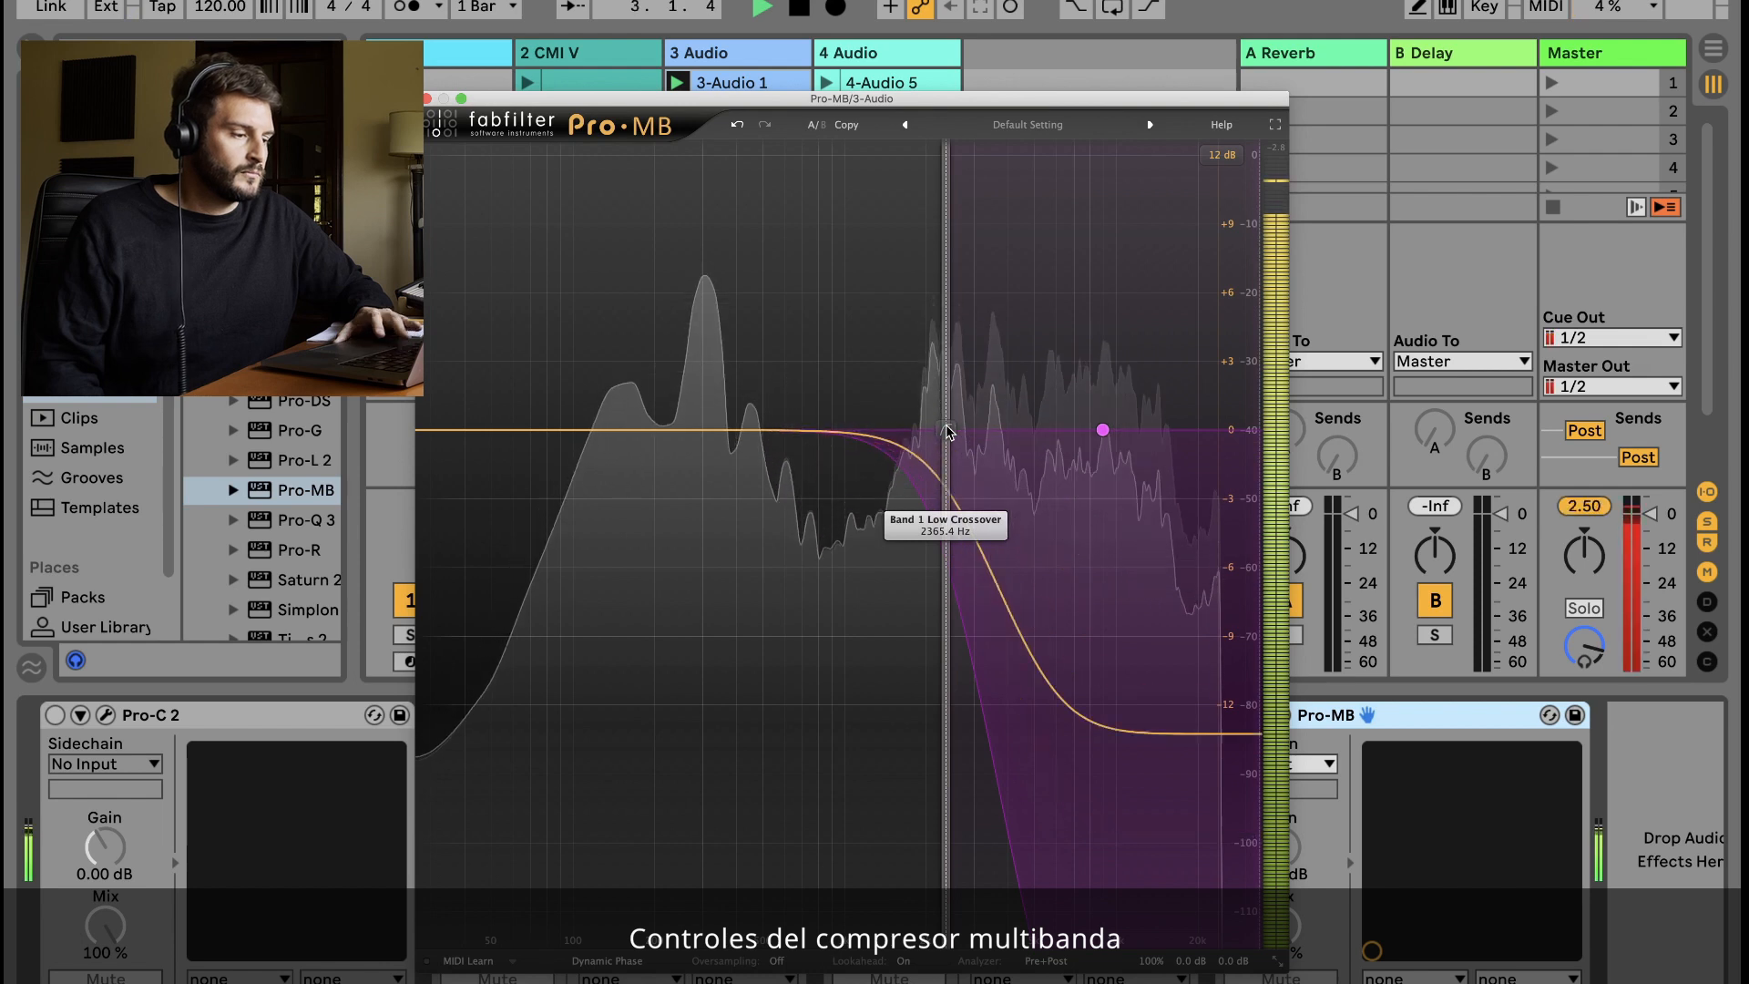
{"action": "key", "text": "space"}
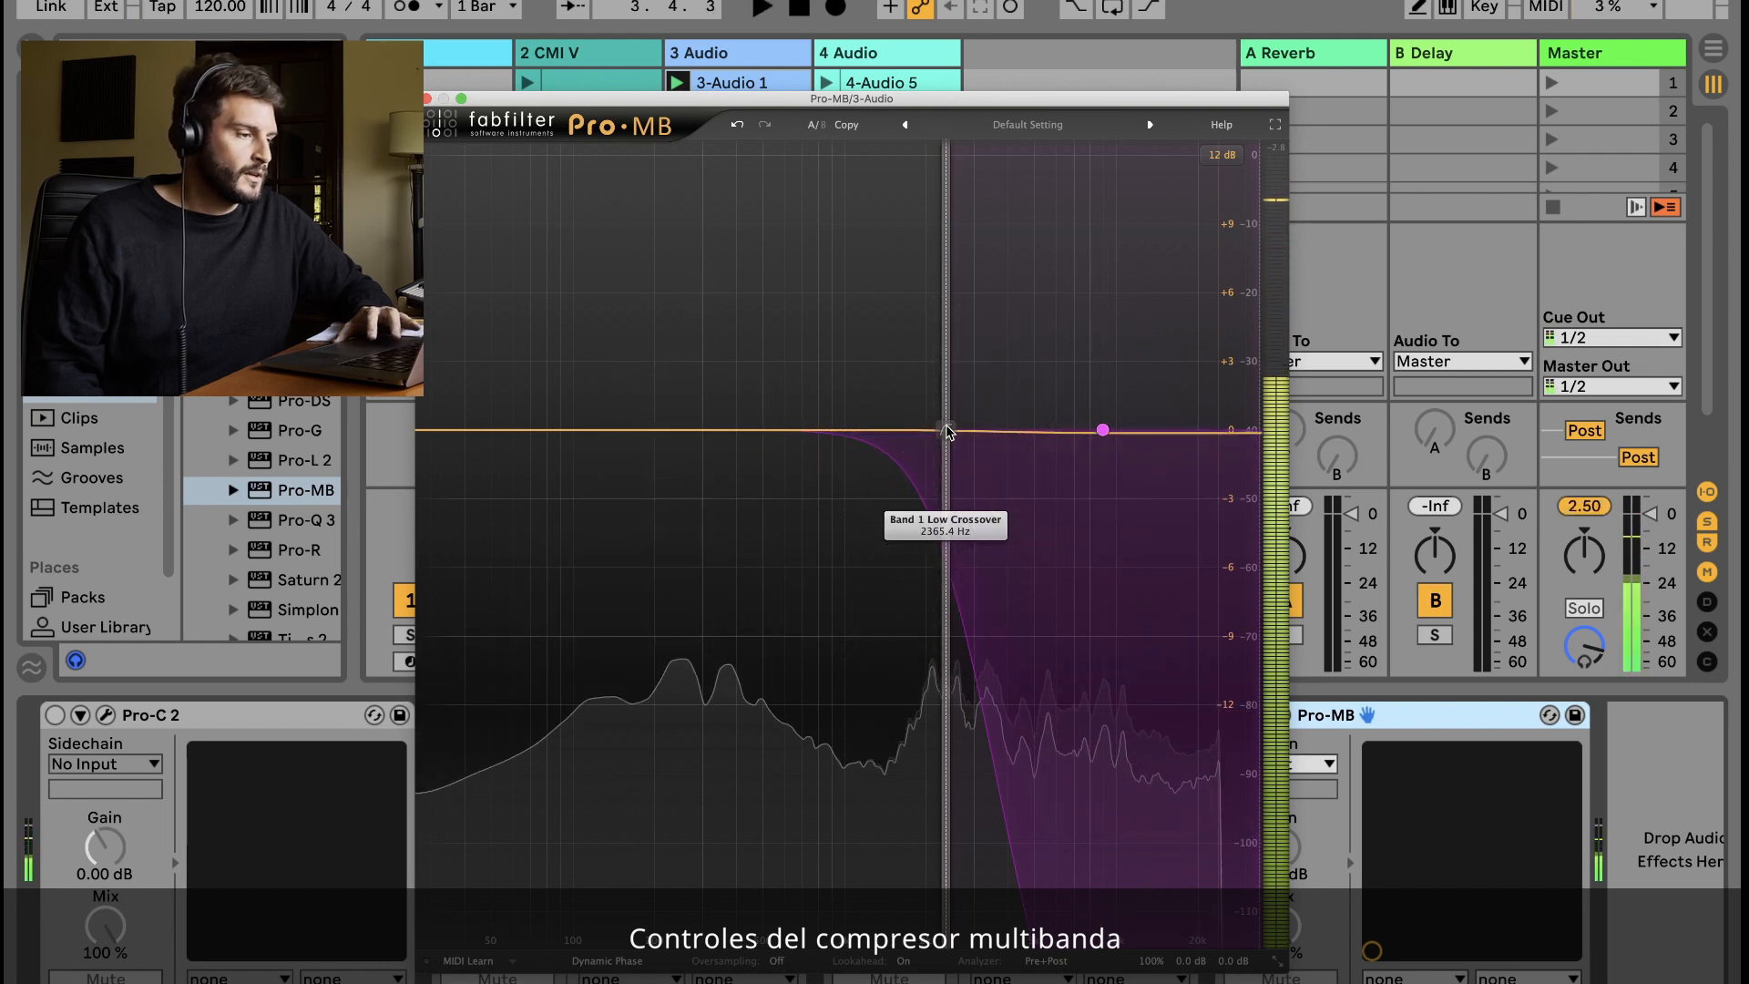
Toggle band 1's bypass while playing the clip to compare the compressed and unprocessed highs, leaving the band bypassed.
{"action": "left_click", "coordinate": [1102, 429]}
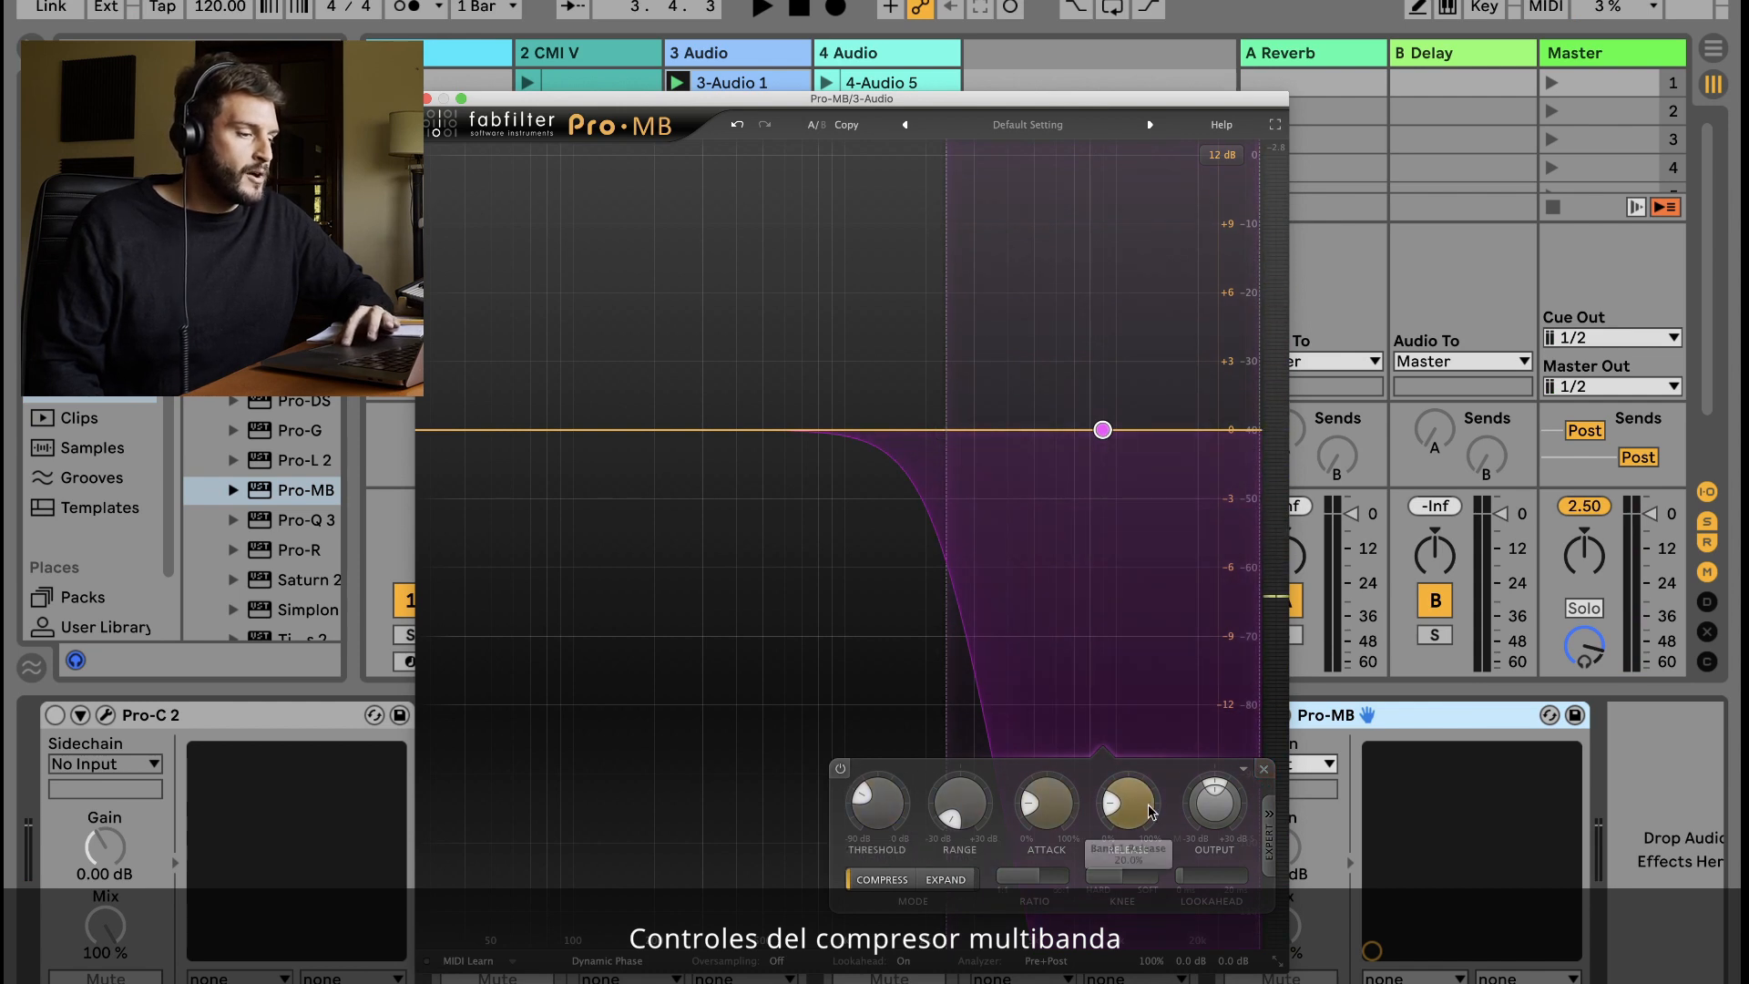
{"action": "left_click", "coordinate": [840, 768]}
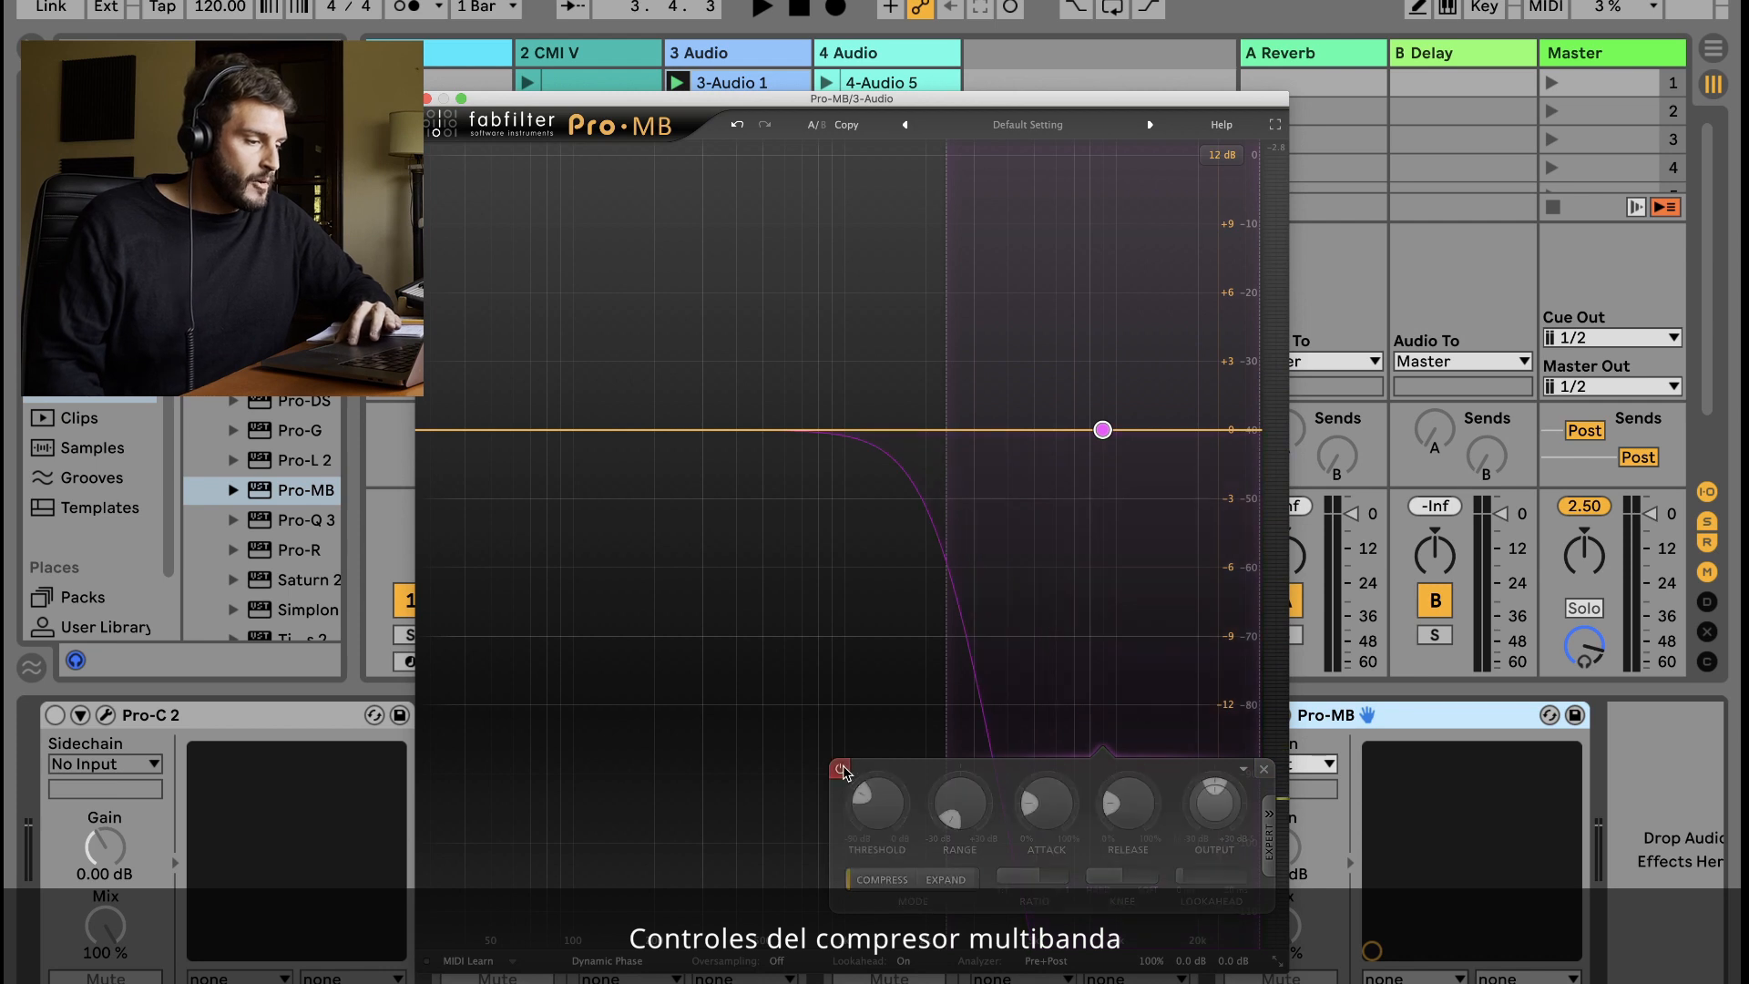
{"action": "key", "text": "space"}
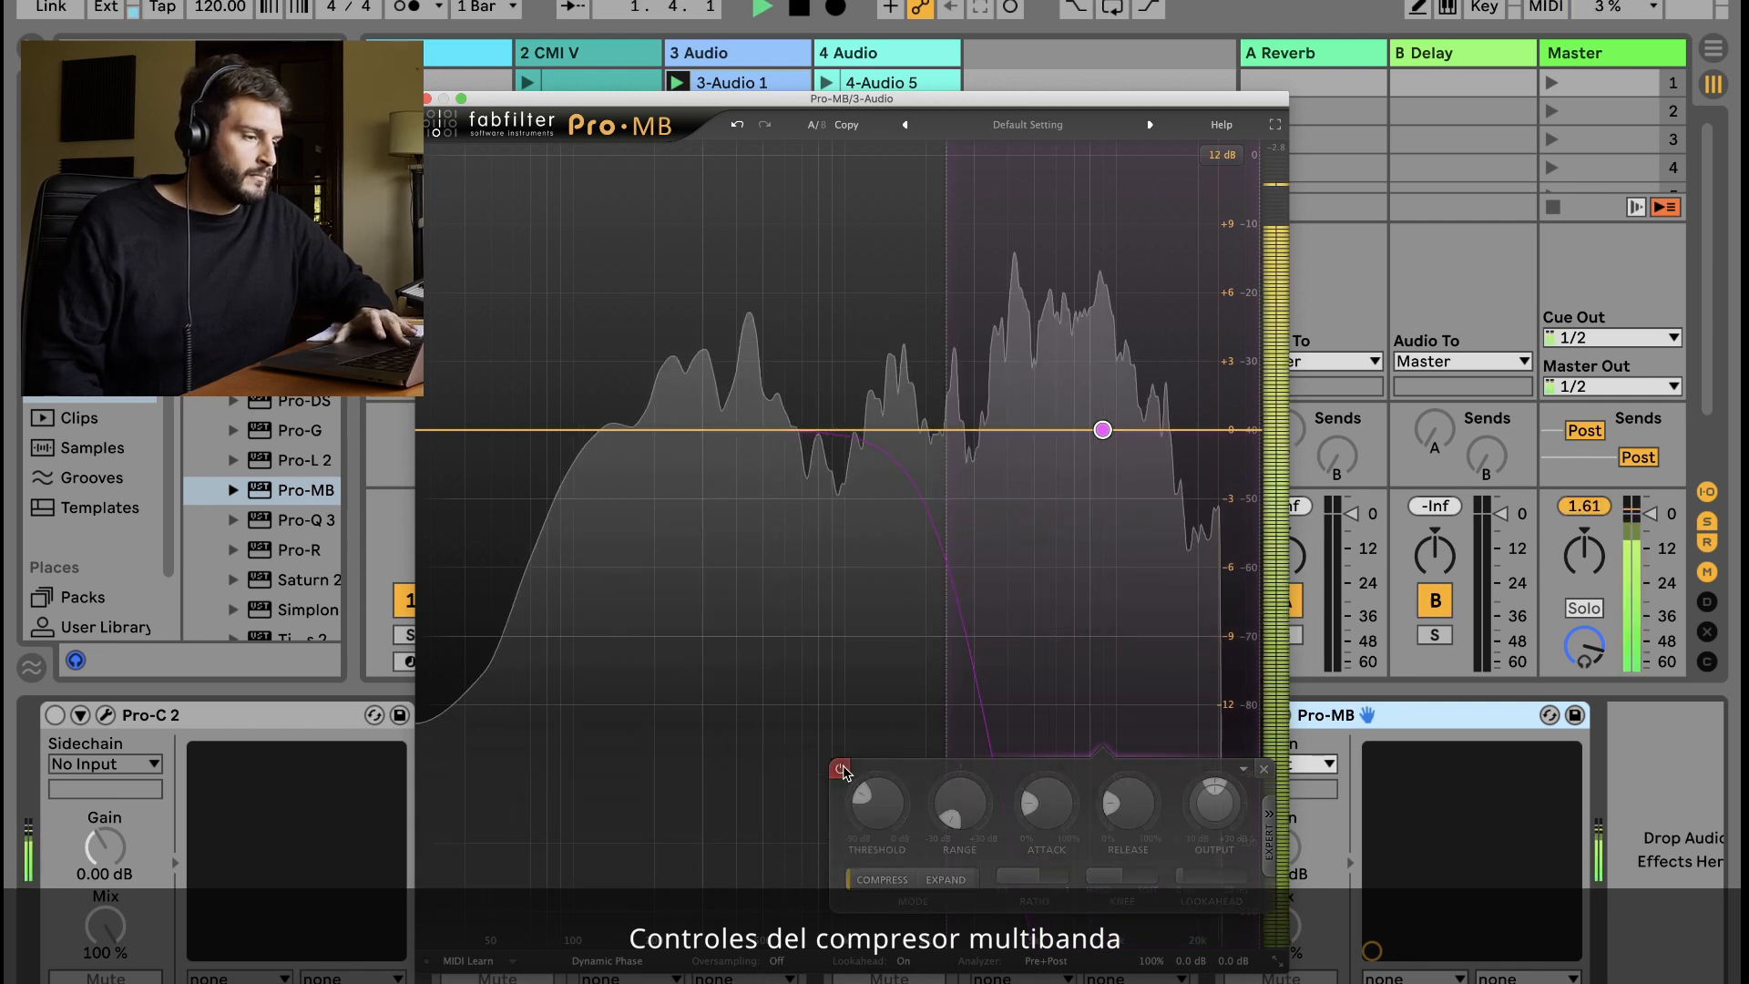
{"action": "left_click", "coordinate": [841, 769]}
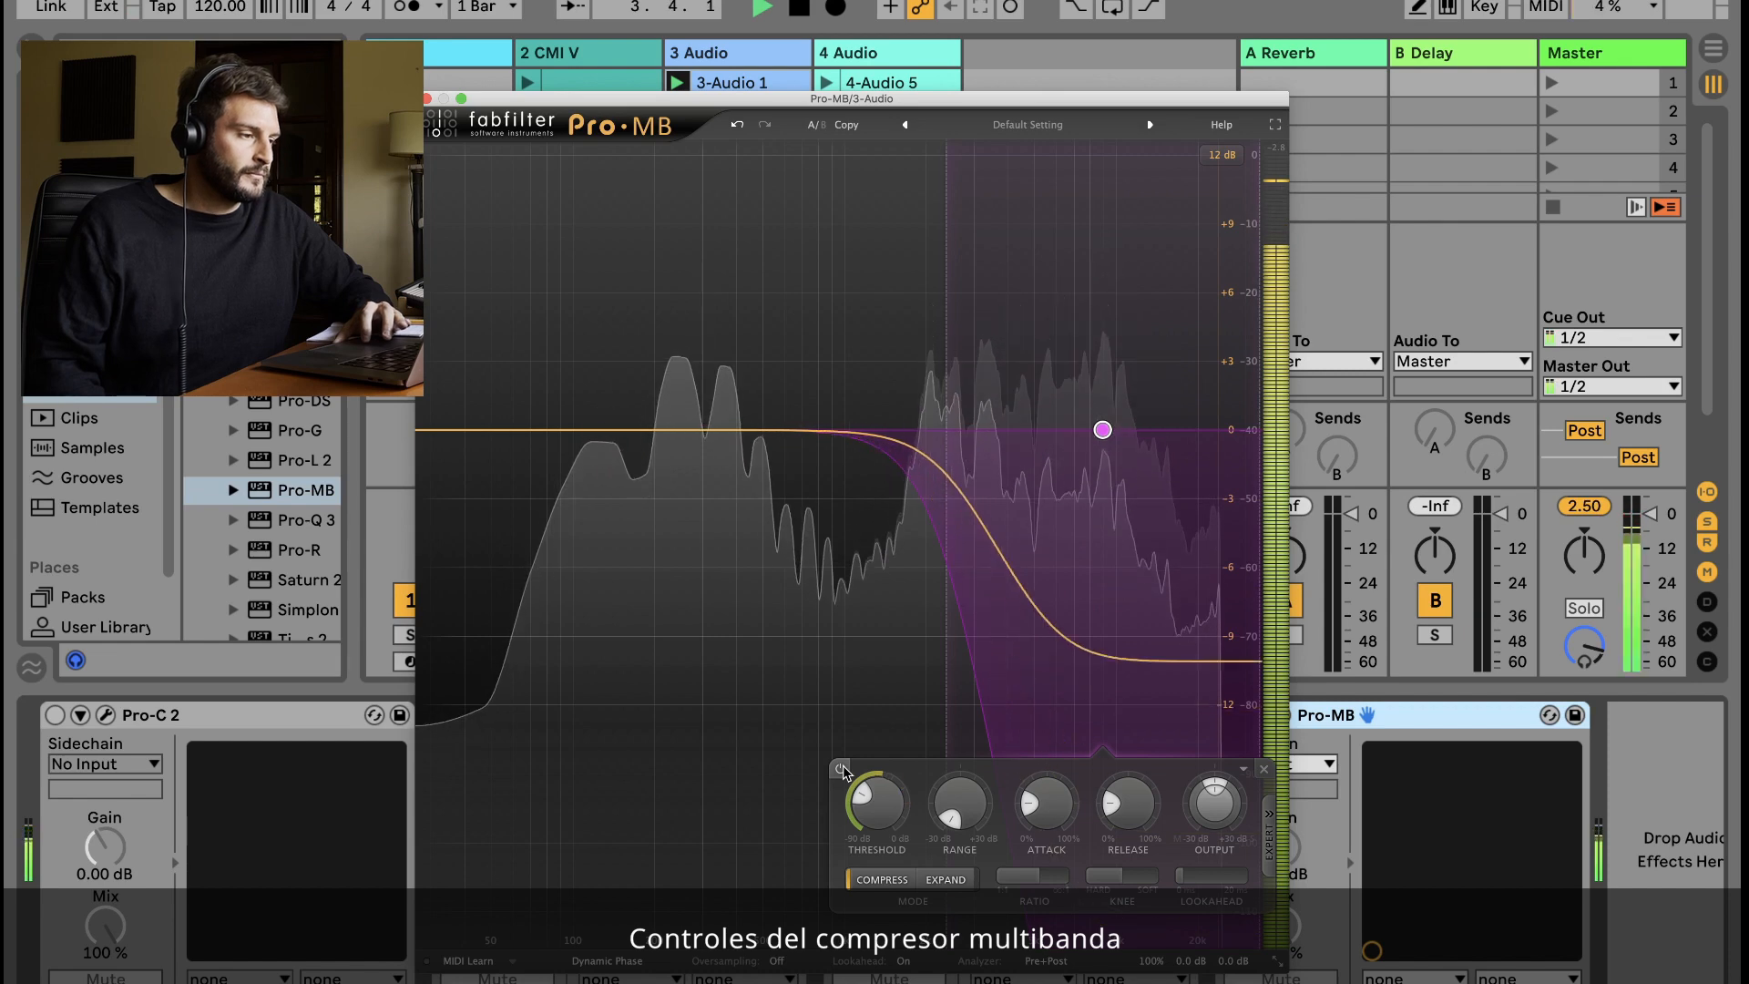
{"action": "left_click", "coordinate": [841, 769]}
{"action": "key", "text": "space"}
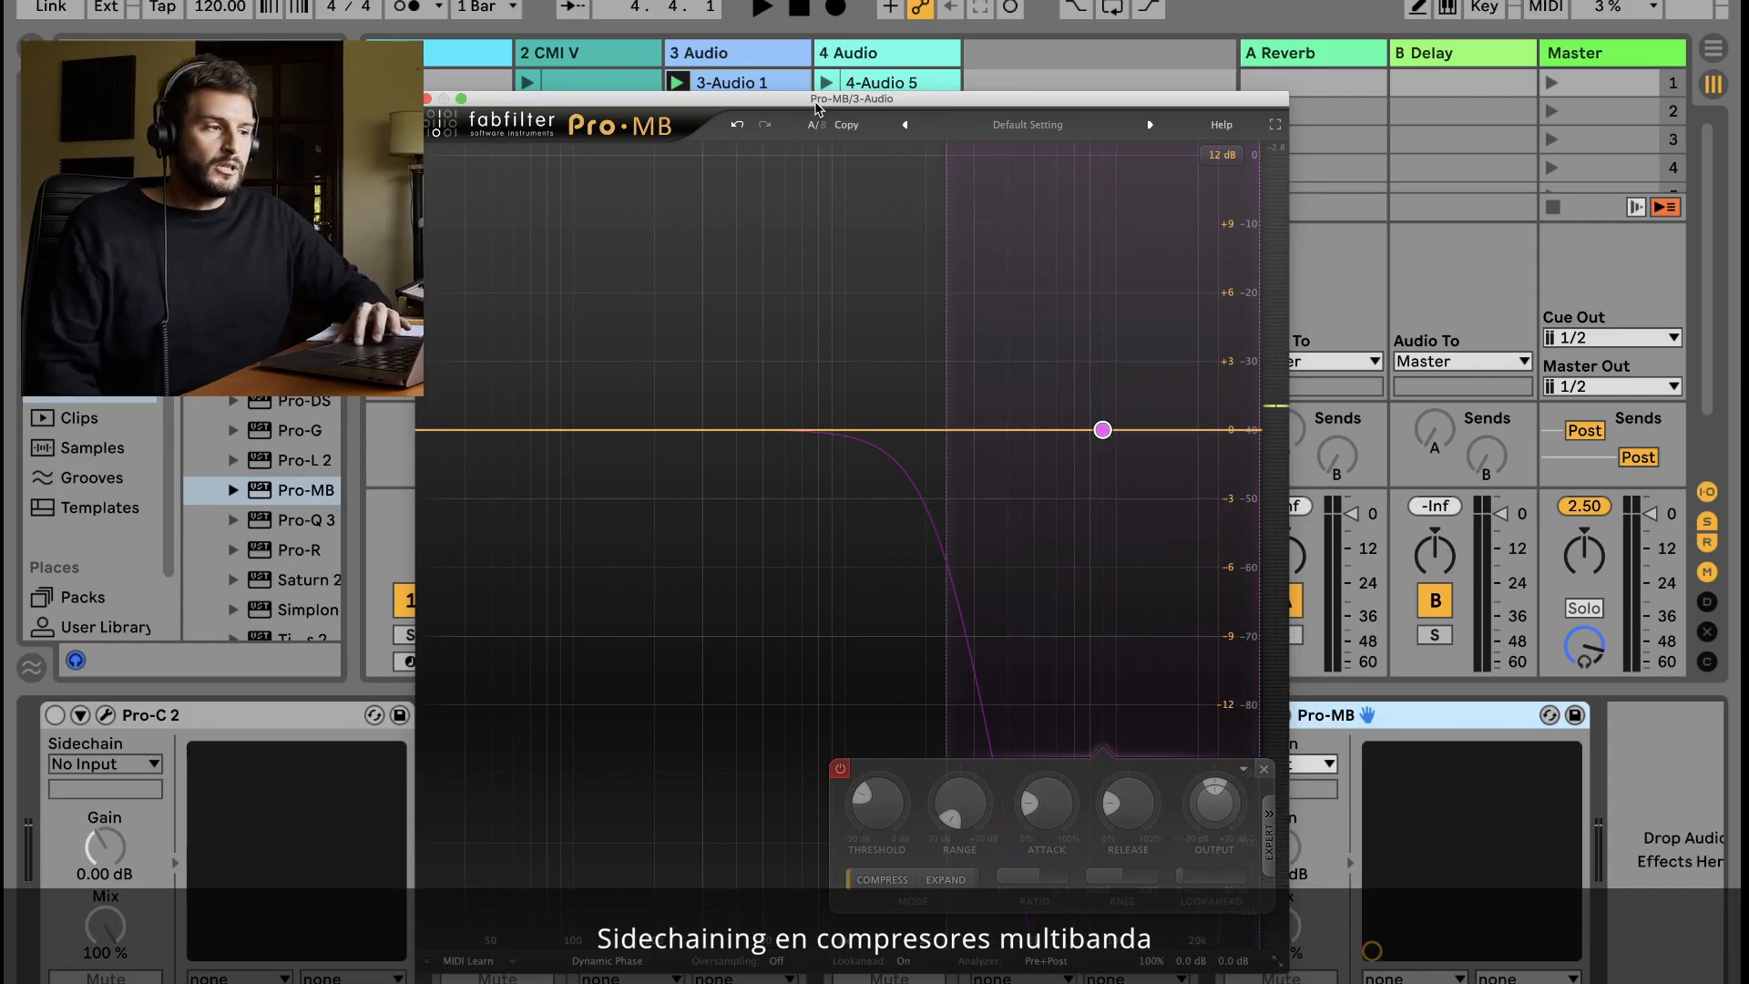
Close the Pro-MB window of 3 Audio and replace the Pro-C 2 on the 2 CMI V track with Pro-MB.
{"action": "mouse_move", "coordinate": [731, 102]}
{"action": "left_mouse_down"}
{"action": "mouse_move", "coordinate": [663, 87]}
{"action": "mouse_move", "coordinate": [1097, 29]}
{"action": "mouse_move", "coordinate": [663, 86]}
{"action": "mouse_move", "coordinate": [662, 61]}
{"action": "mouse_move", "coordinate": [887, 28]}
{"action": "mouse_move", "coordinate": [734, 122]}
{"action": "left_mouse_up"}
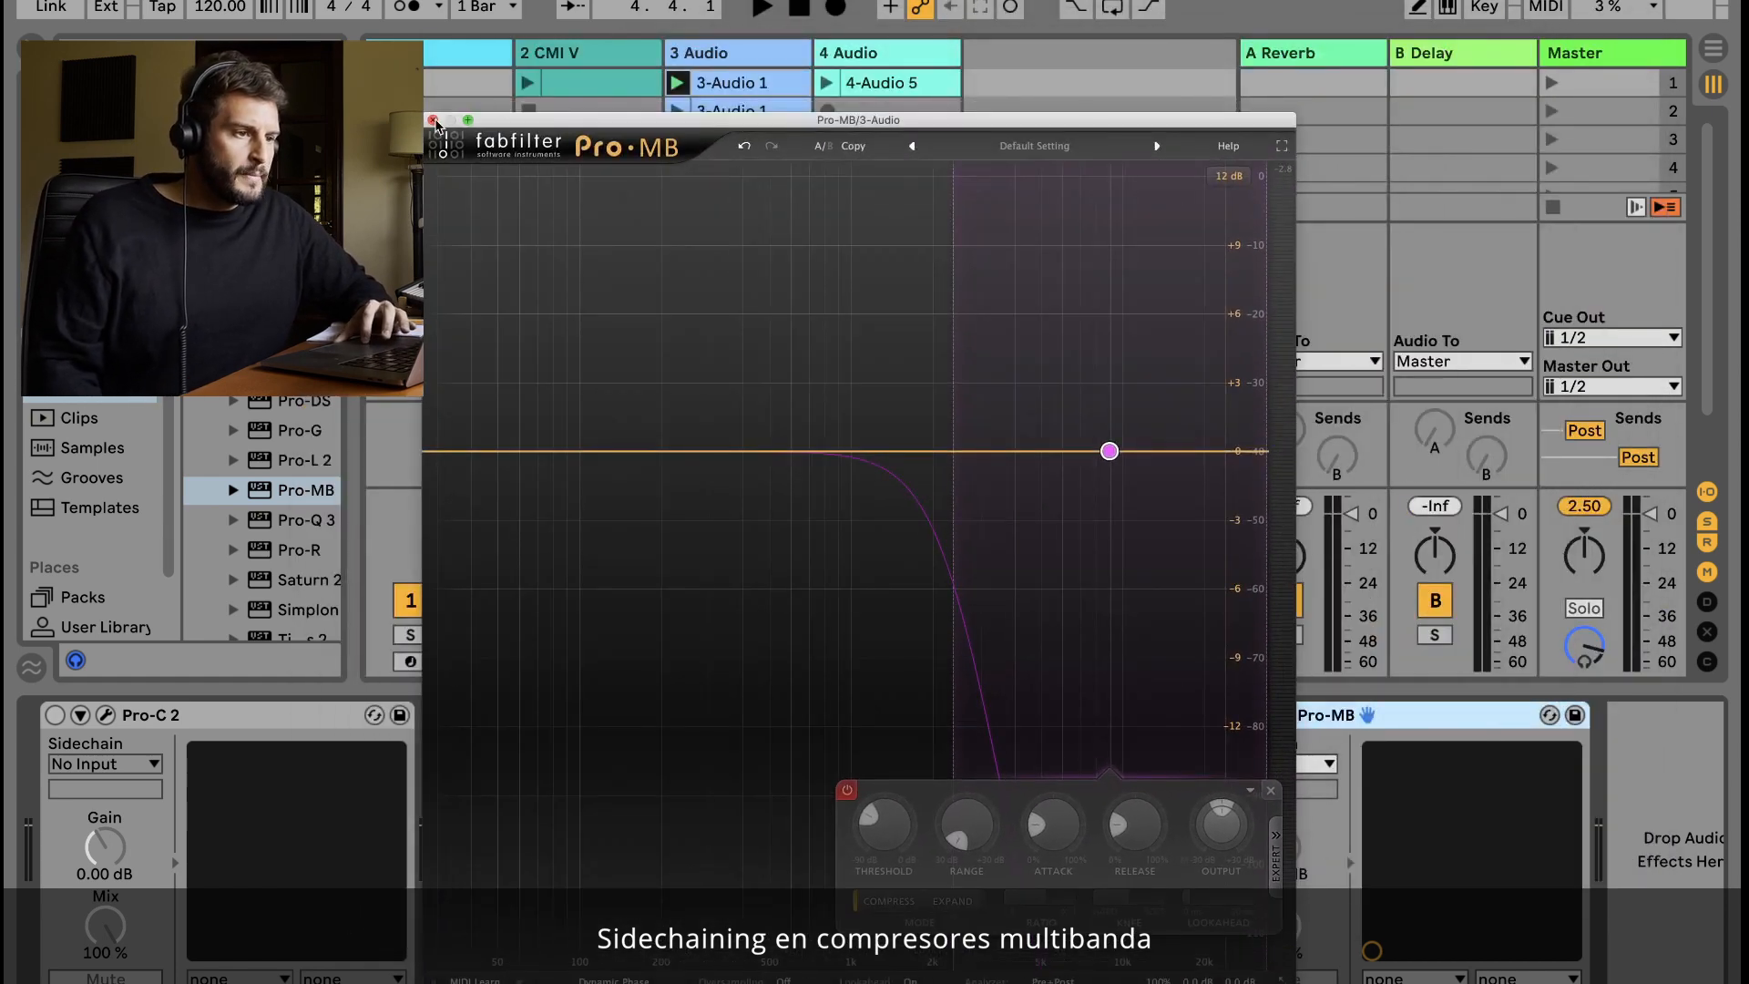
{"action": "left_click", "coordinate": [433, 120]}
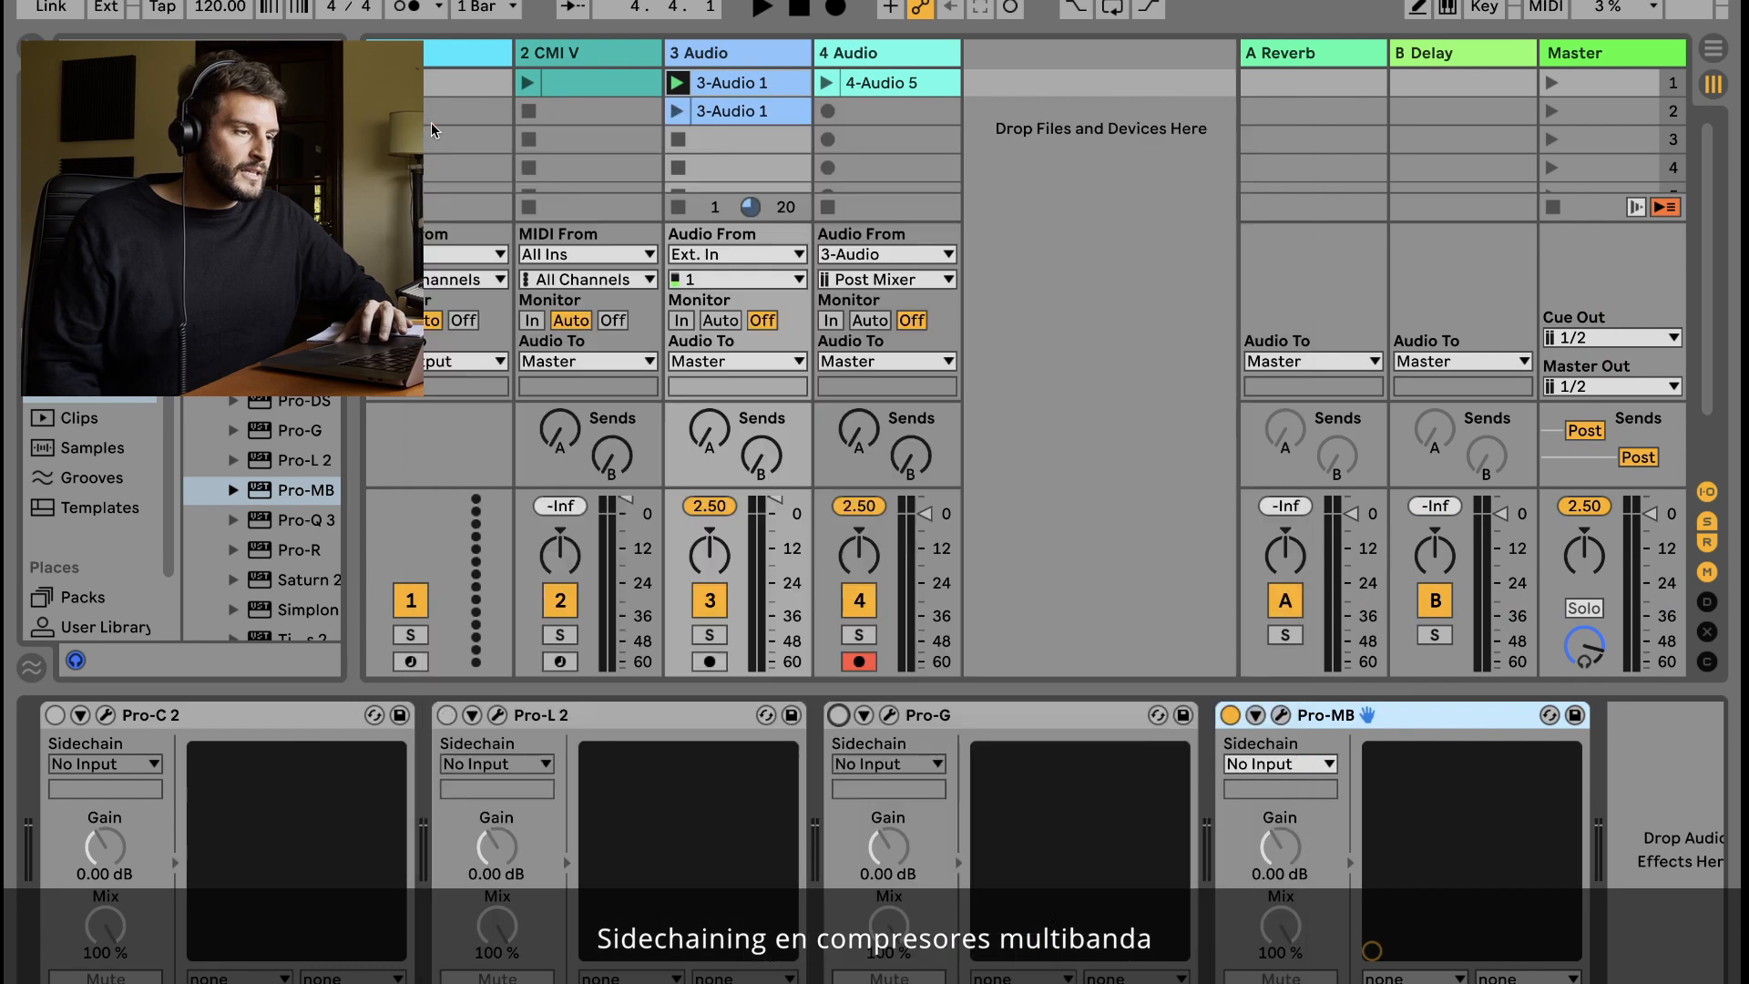
{"action": "left_click", "coordinate": [601, 61]}
{"action": "left_click", "coordinate": [424, 710]}
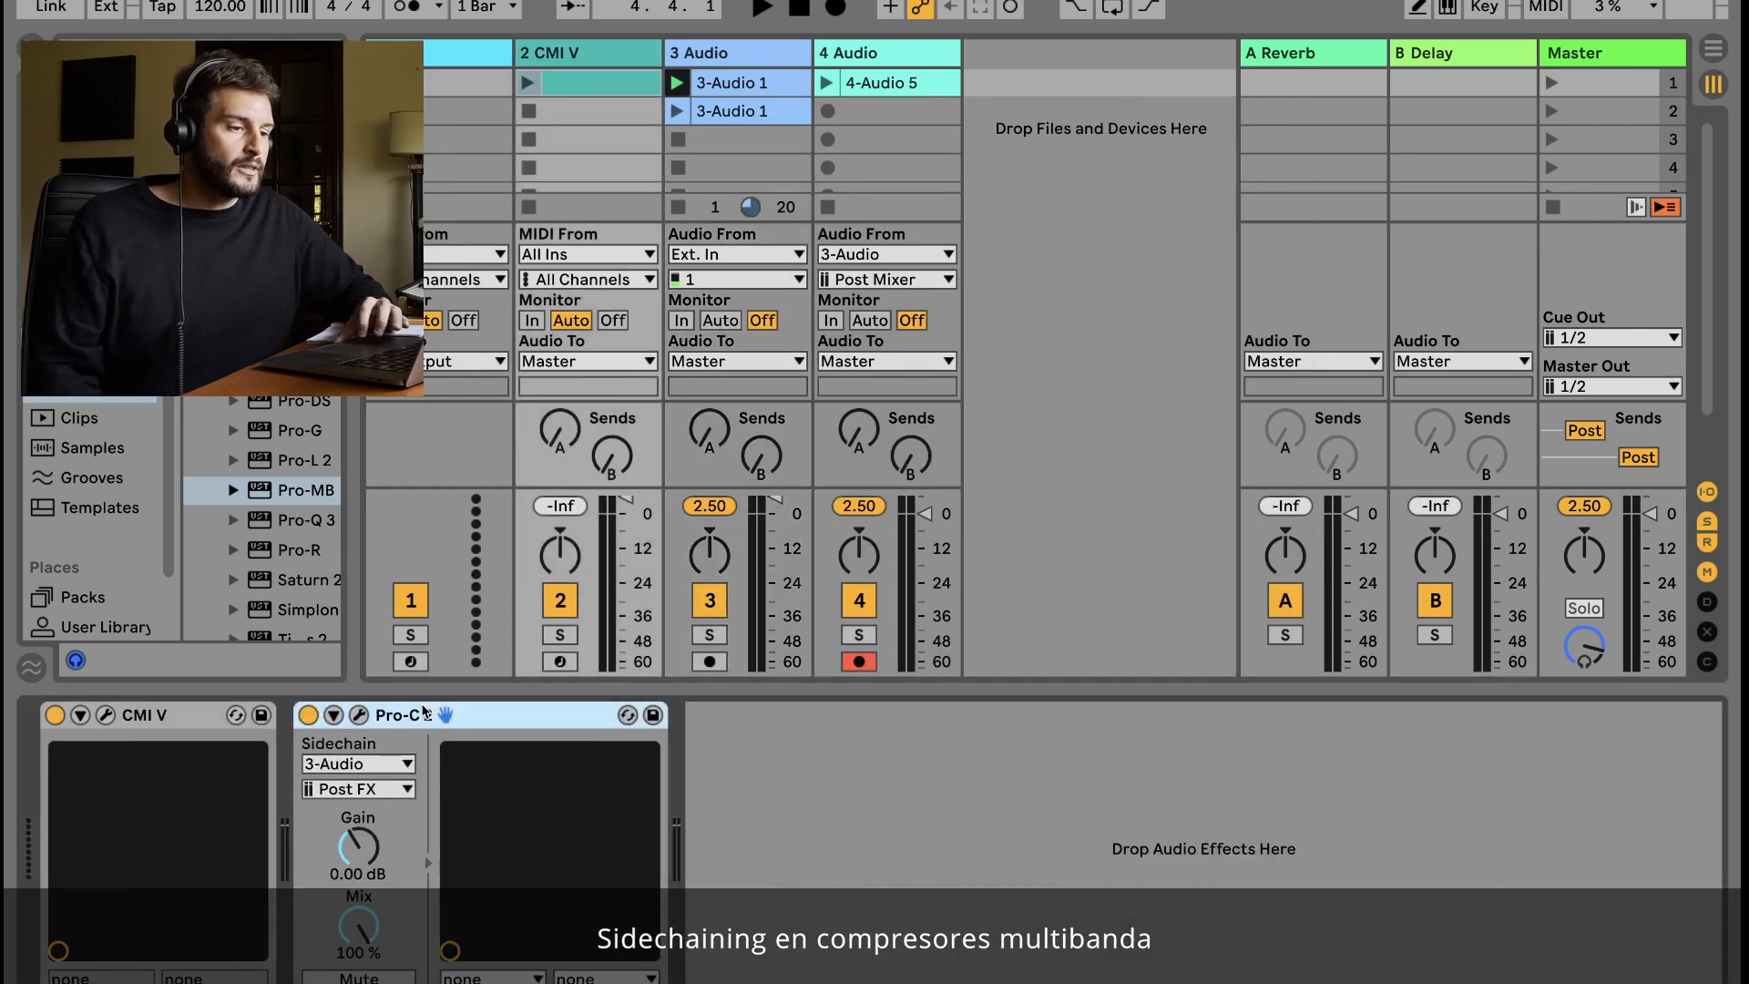
{"action": "left_click", "coordinate": [629, 715]}
{"action": "scroll", "coordinate": [301, 594], "scroll_direction": "down", "scroll_amount": 3}
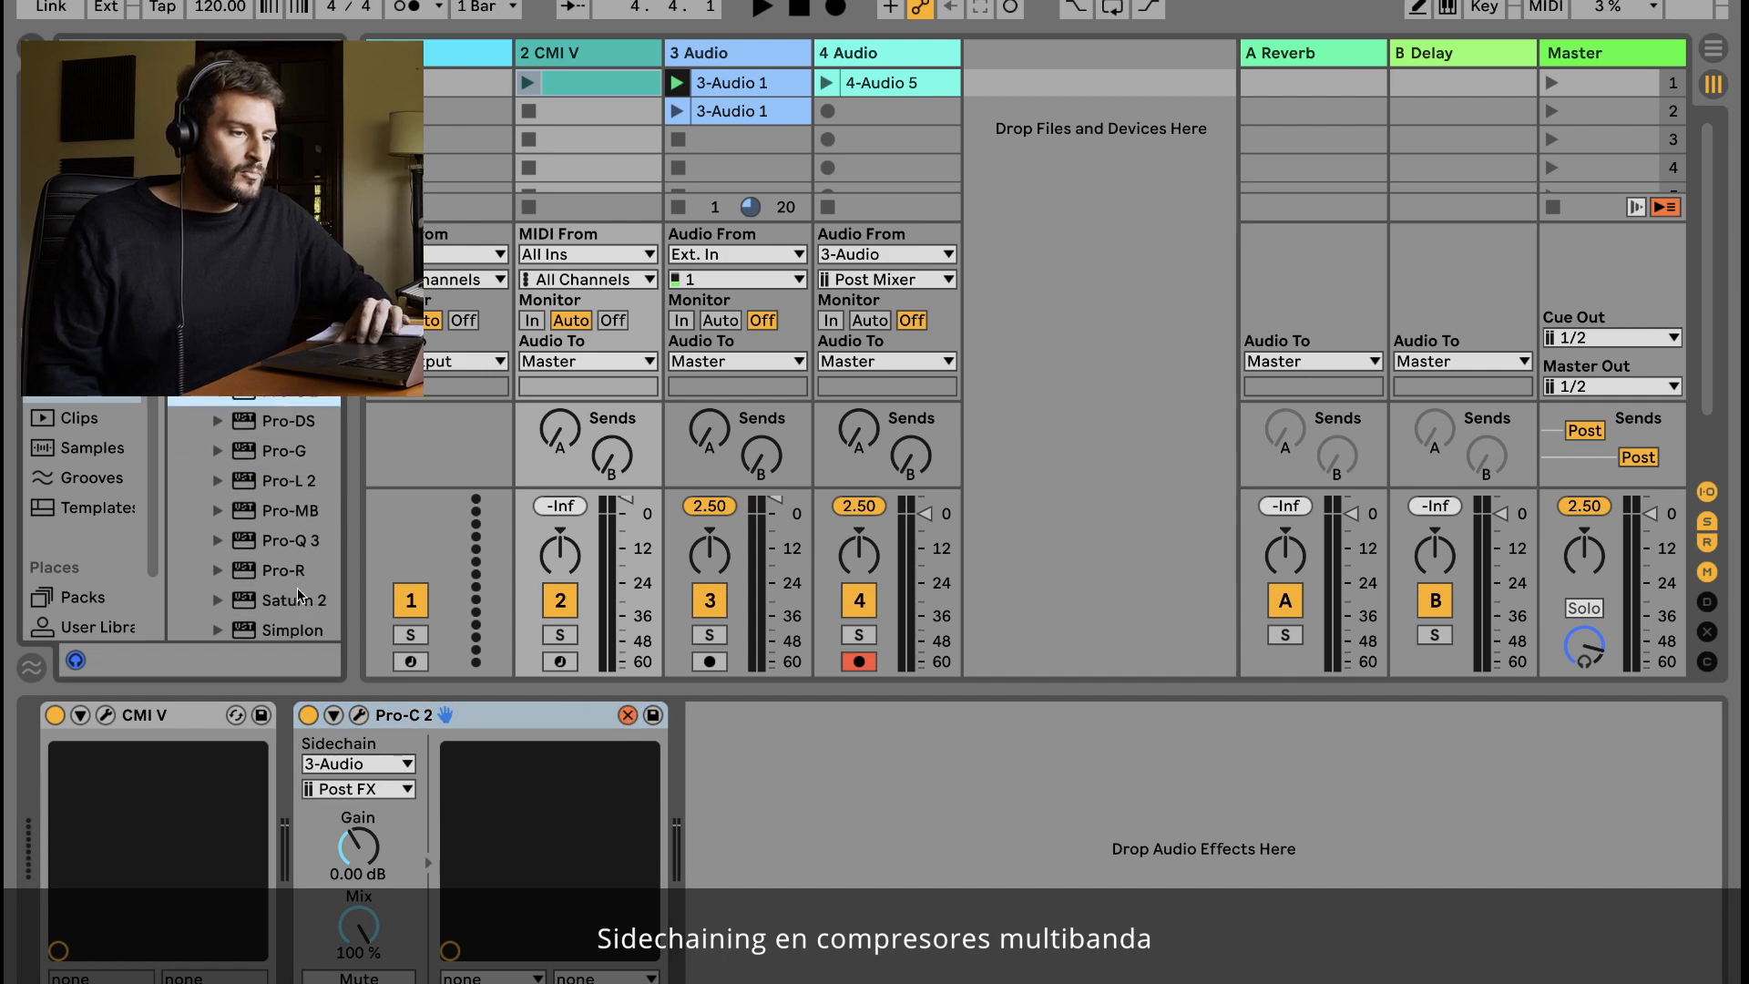
{"action": "double_click", "coordinate": [283, 512]}
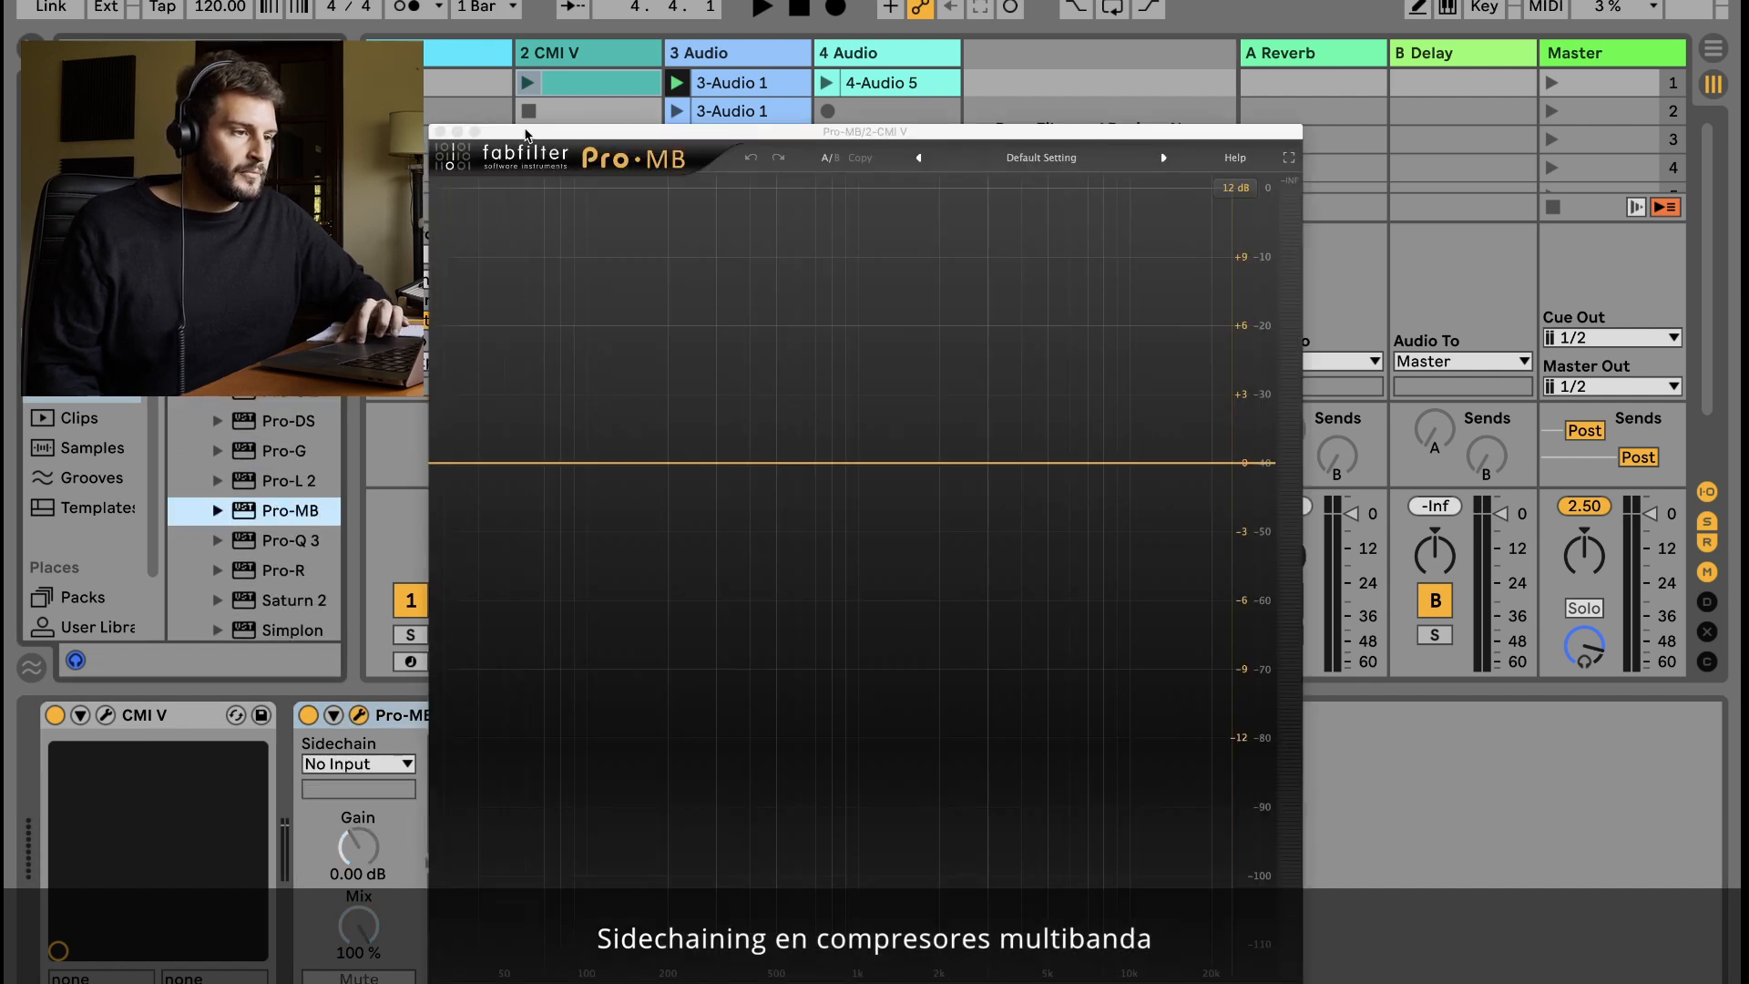
Set the sidechain source of the Pro-MB on 2 CMI V to 3-Audio and reopen the plug-in's editor window.
{"action": "left_click", "coordinate": [524, 134]}
{"action": "left_click", "coordinate": [438, 133]}
{"action": "left_click", "coordinate": [398, 764]}
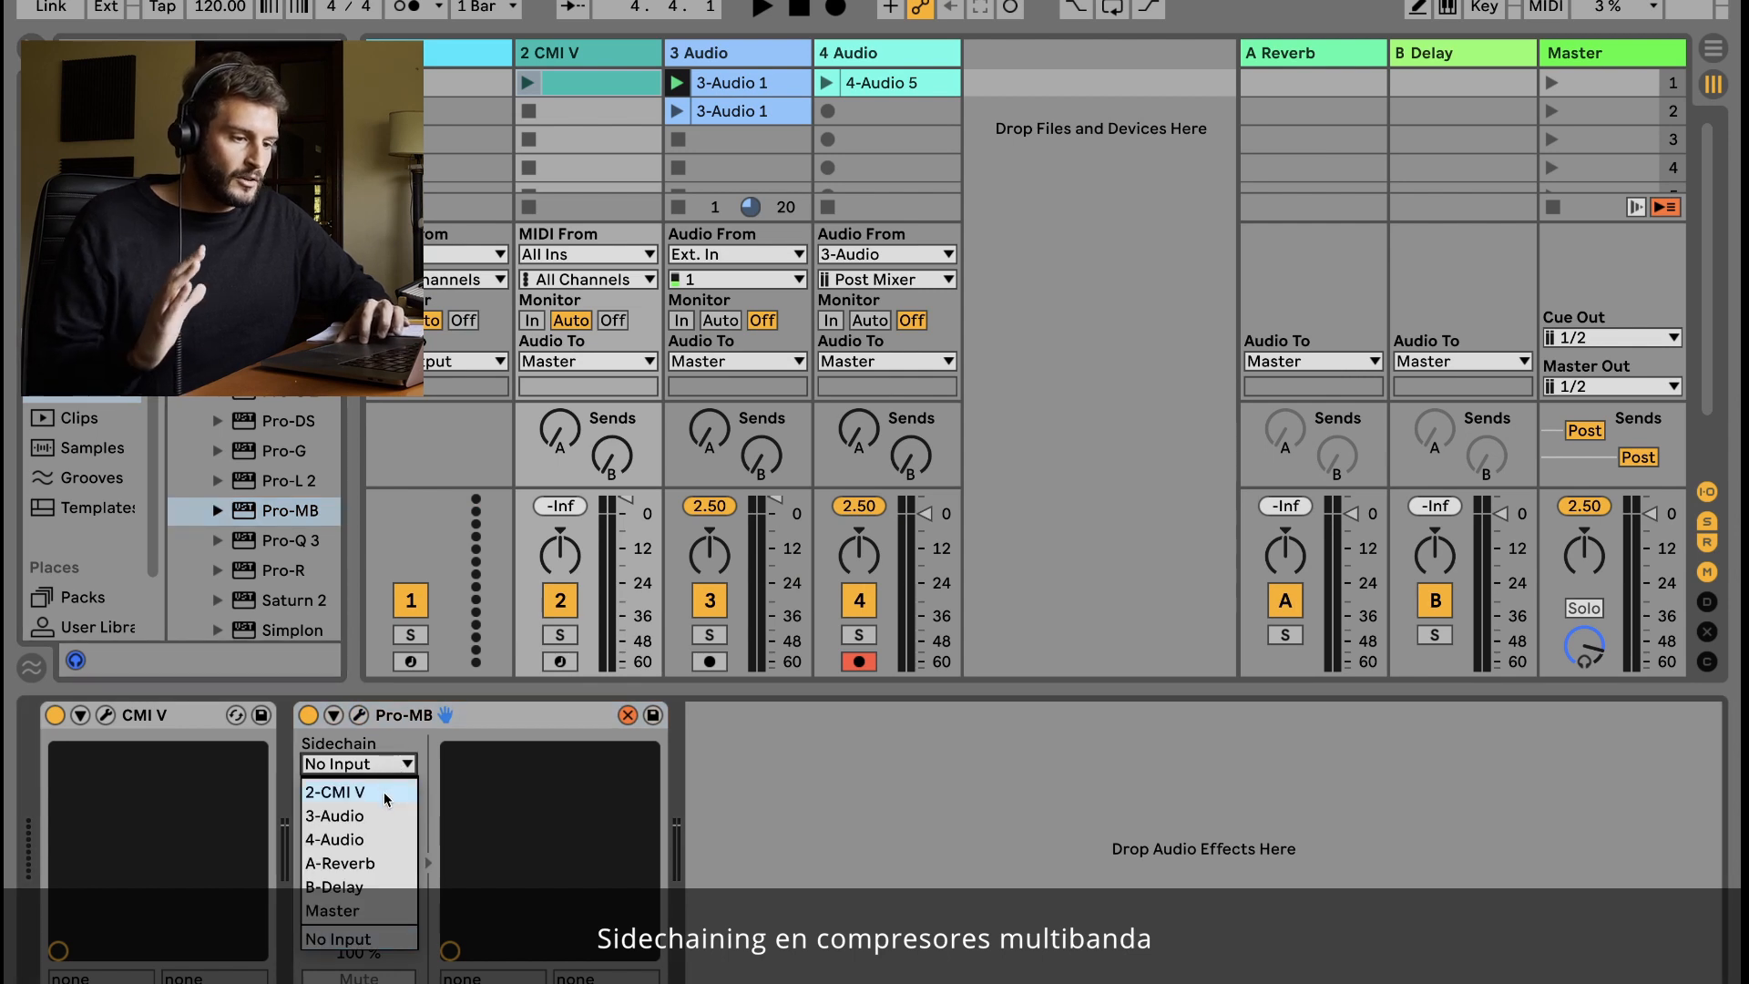
{"action": "left_click", "coordinate": [387, 794]}
{"action": "left_click", "coordinate": [384, 767]}
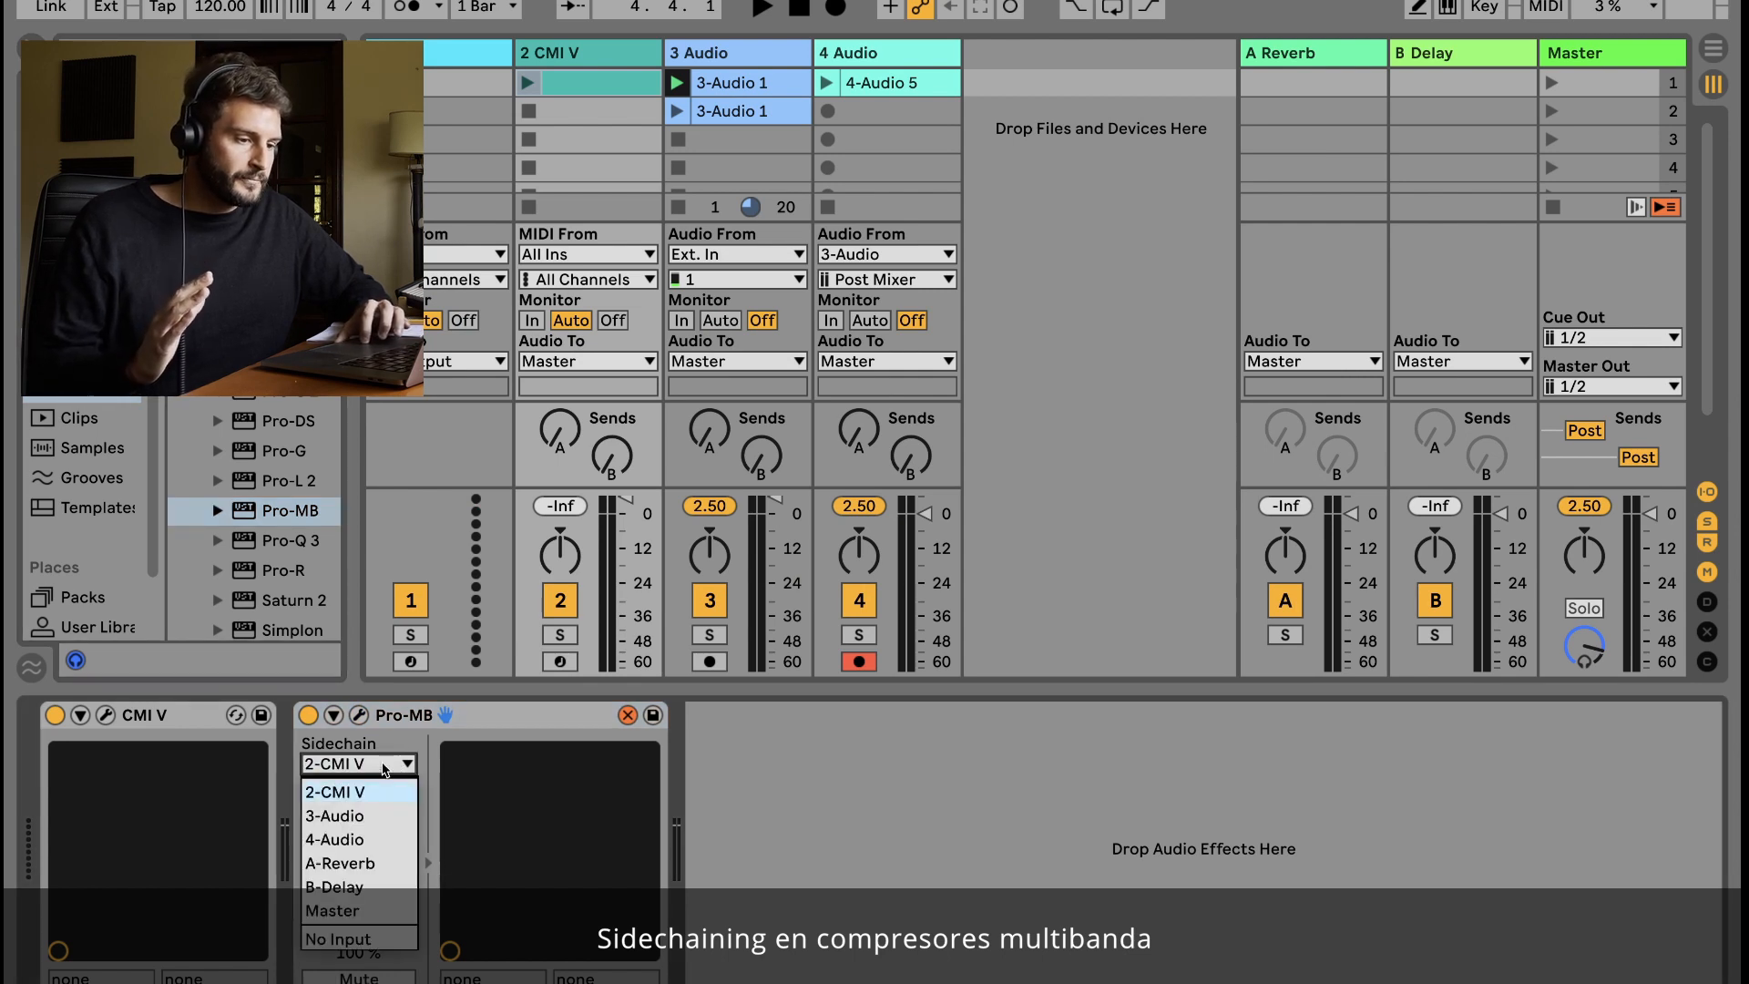
{"action": "left_click", "coordinate": [369, 817]}
{"action": "left_click", "coordinate": [360, 717]}
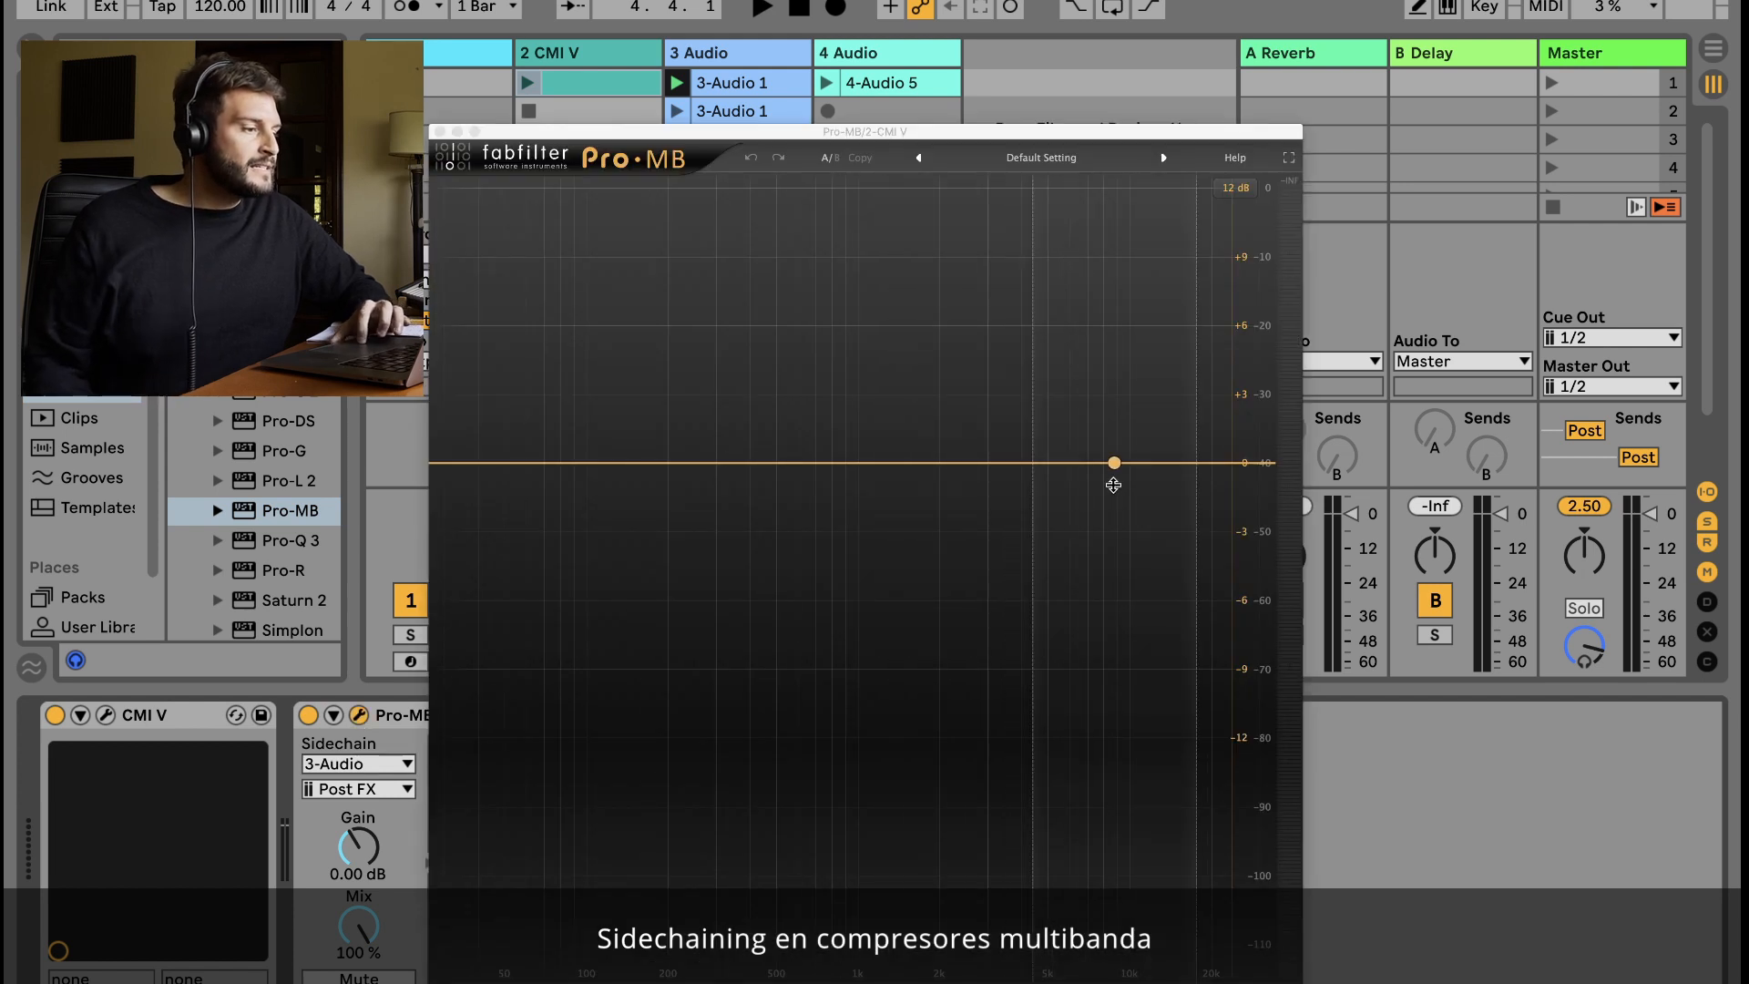
Create a band over the highs in Pro-MB, widen it down to a centre of about 4349 Hz, and launch the 2 CMI V clip.
{"action": "left_click", "coordinate": [1183, 462]}
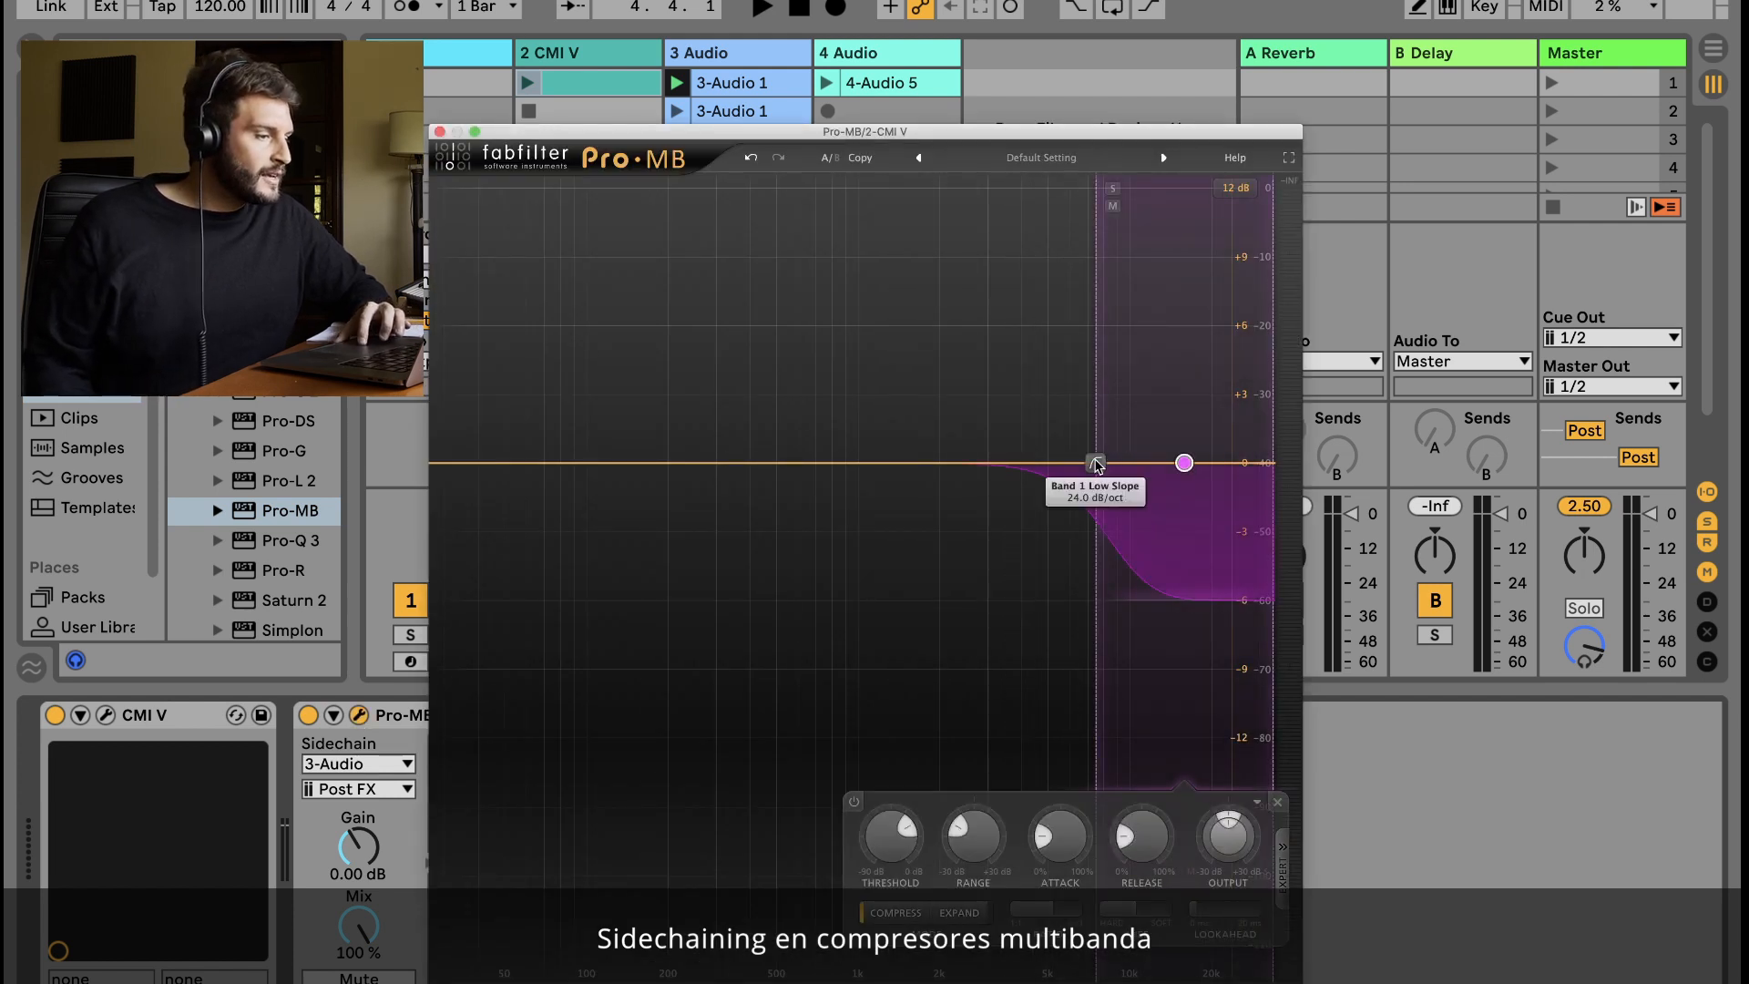
{"action": "left_click_drag", "start_coordinate": [1092, 460], "coordinate": [804, 453]}
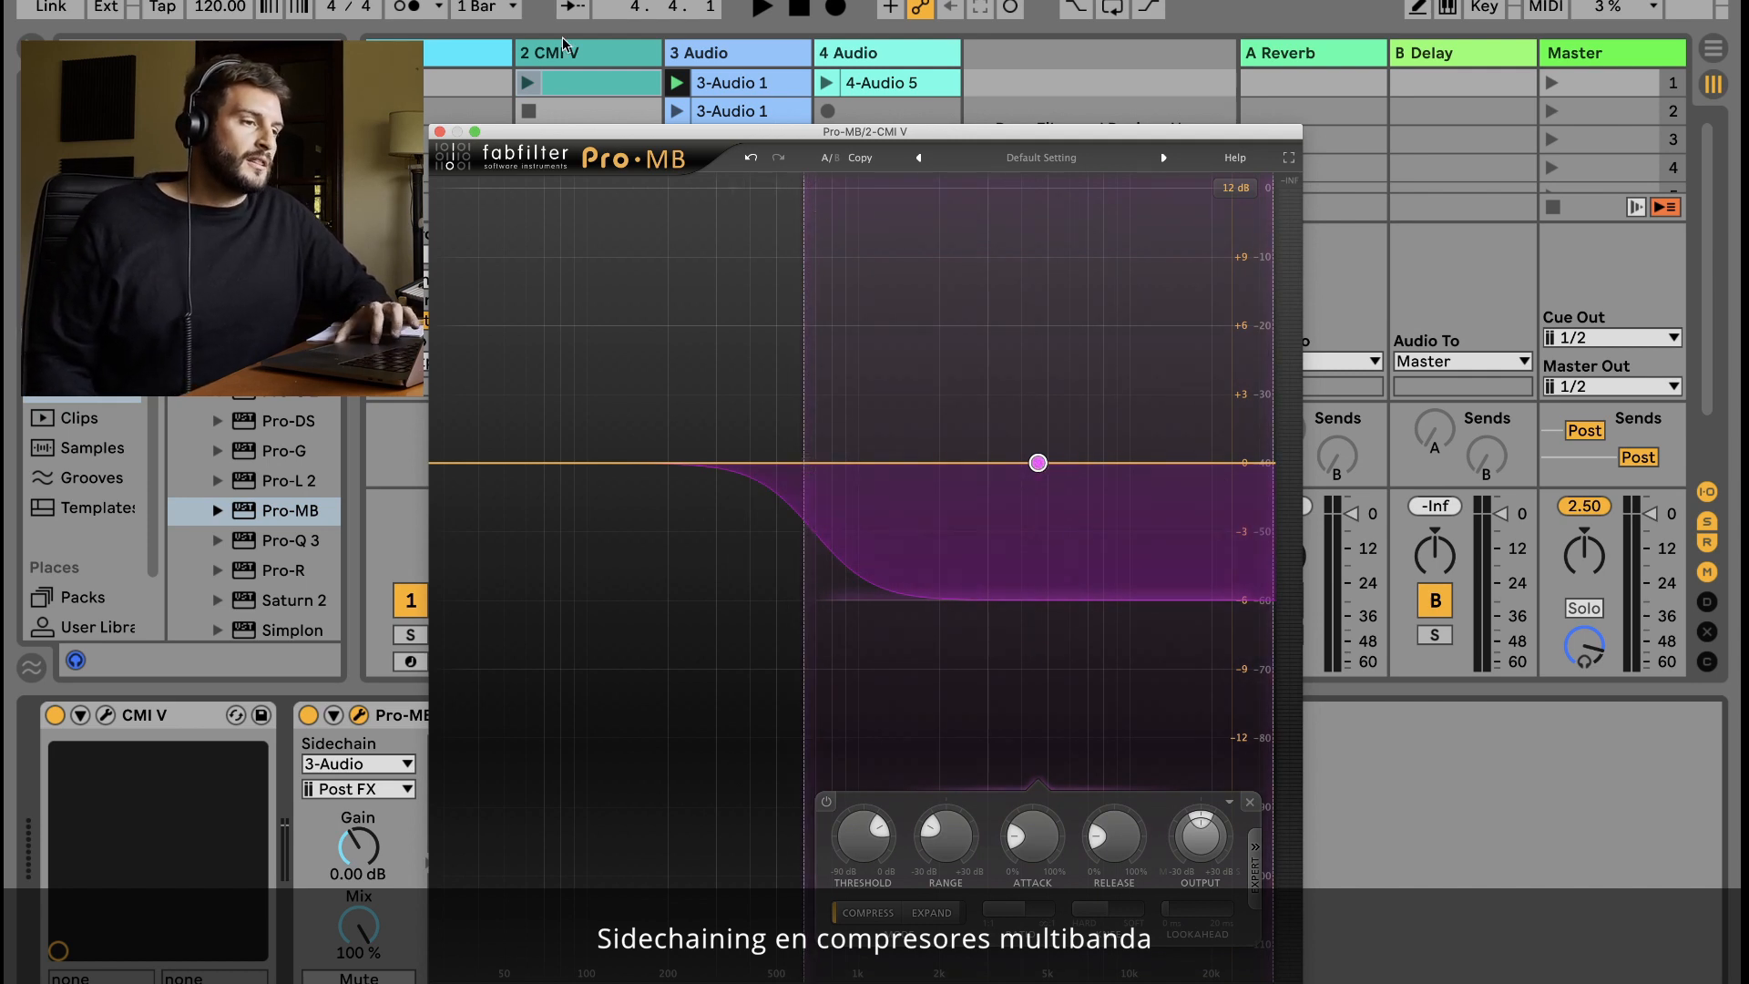
{"action": "left_click", "coordinate": [524, 81]}
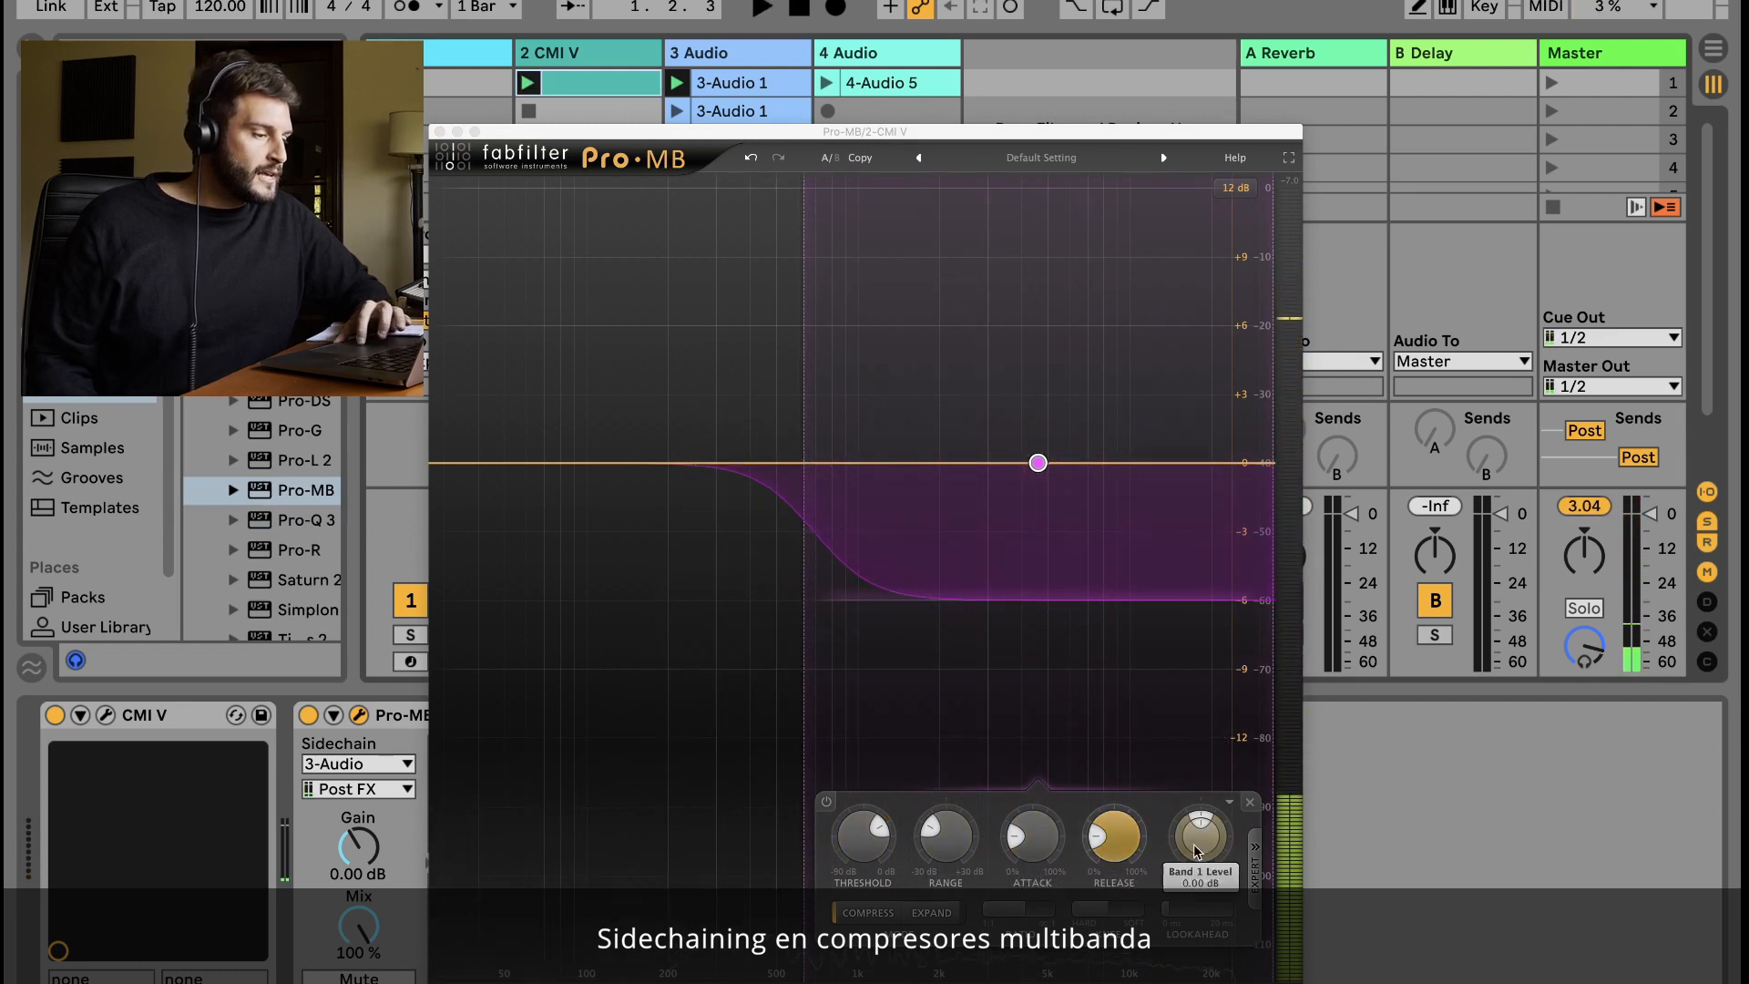
Switch band 1's side chain to external with a range of -30 dB and play the clips to hear the ducking.
{"action": "left_click", "coordinate": [1253, 849]}
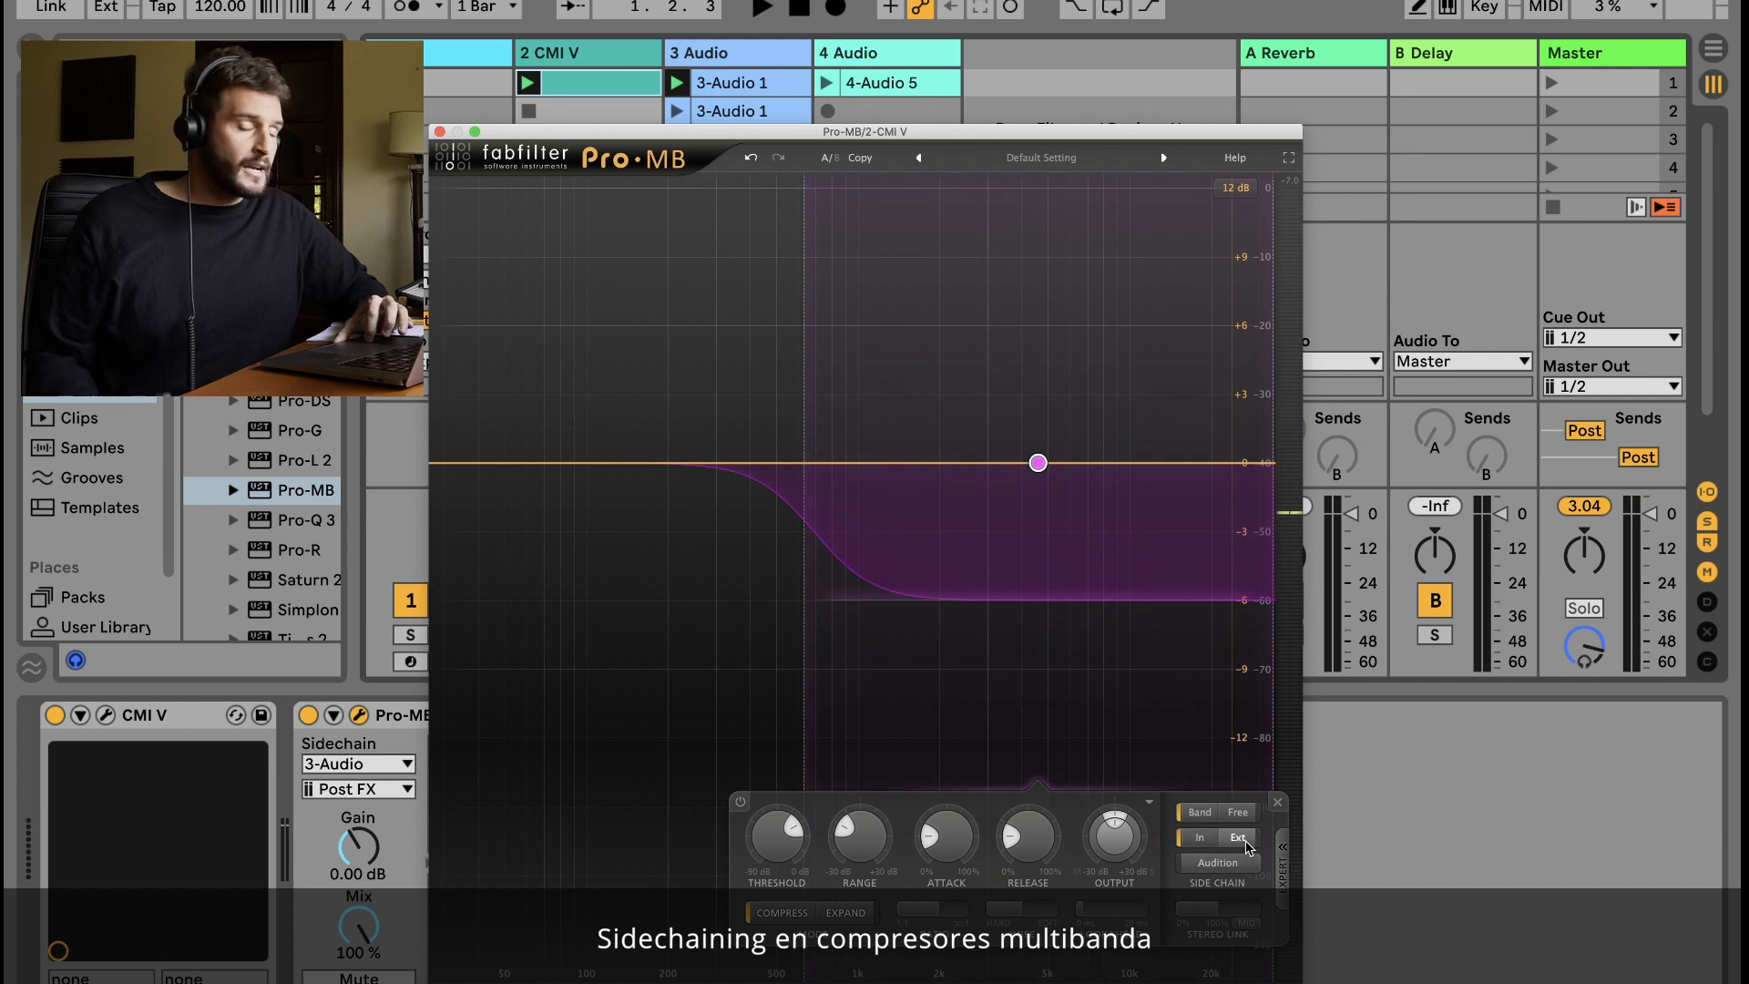
{"action": "left_click", "coordinate": [1239, 838]}
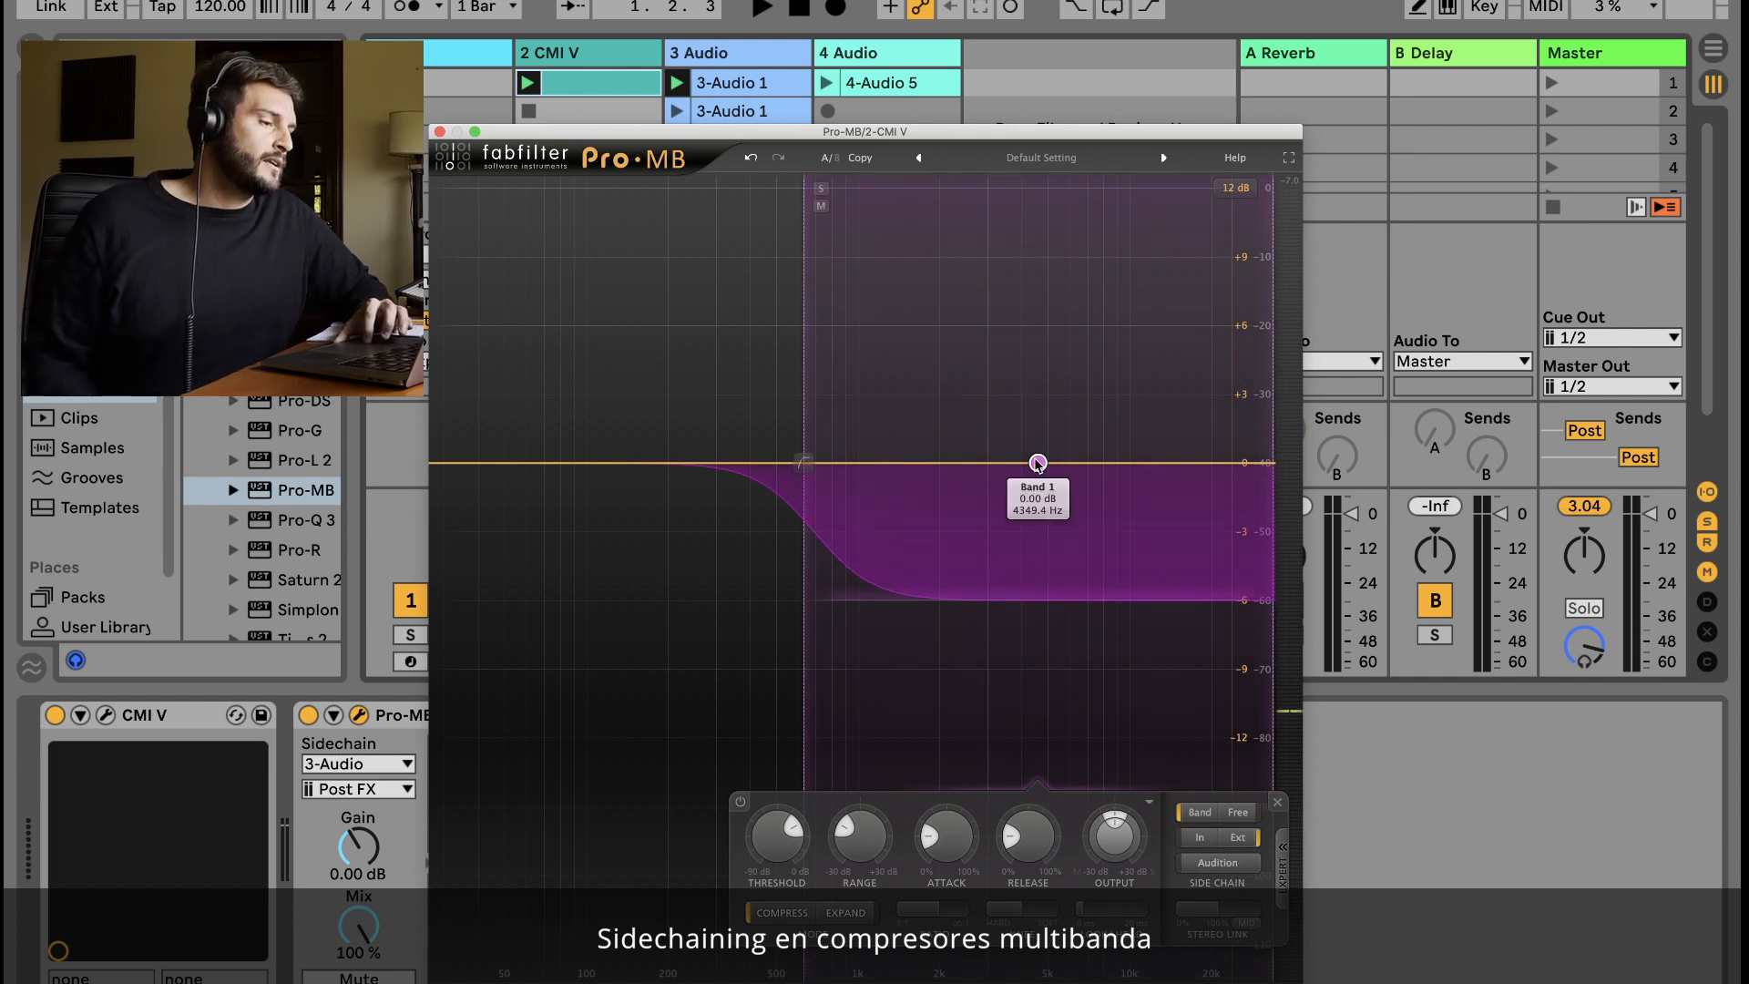
{"action": "left_click_drag", "start_coordinate": [847, 828], "coordinate": [831, 924]}
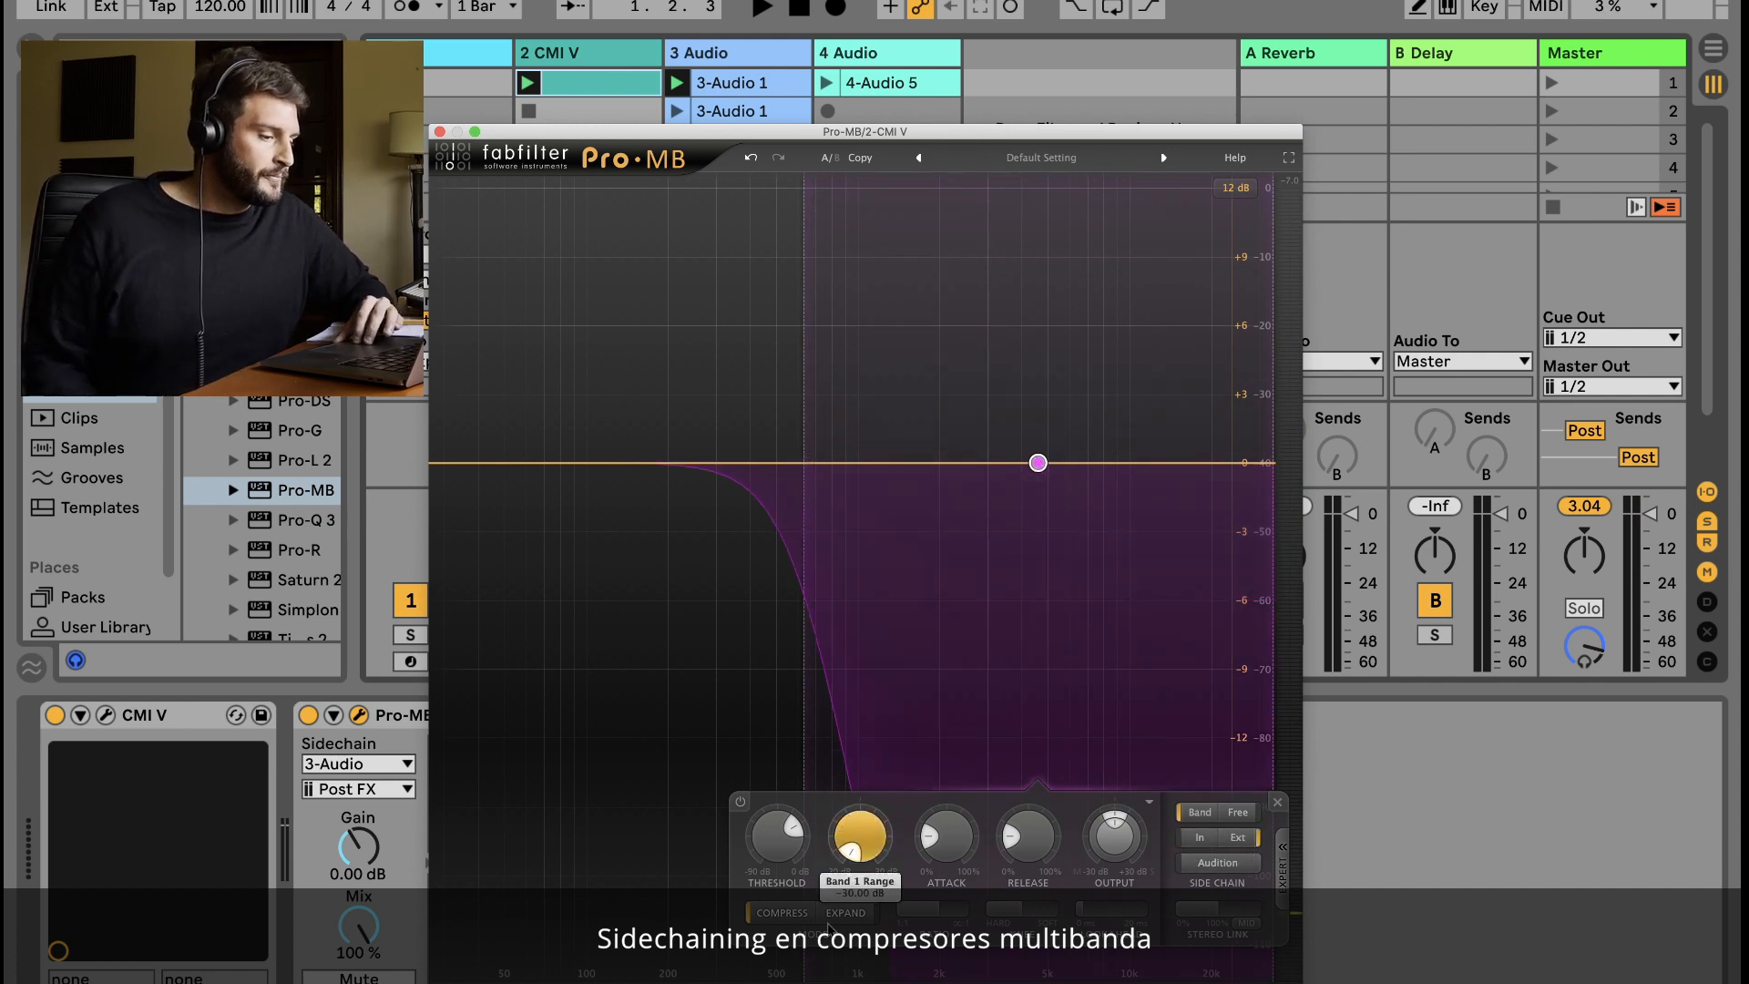
{"action": "key", "text": "space"}
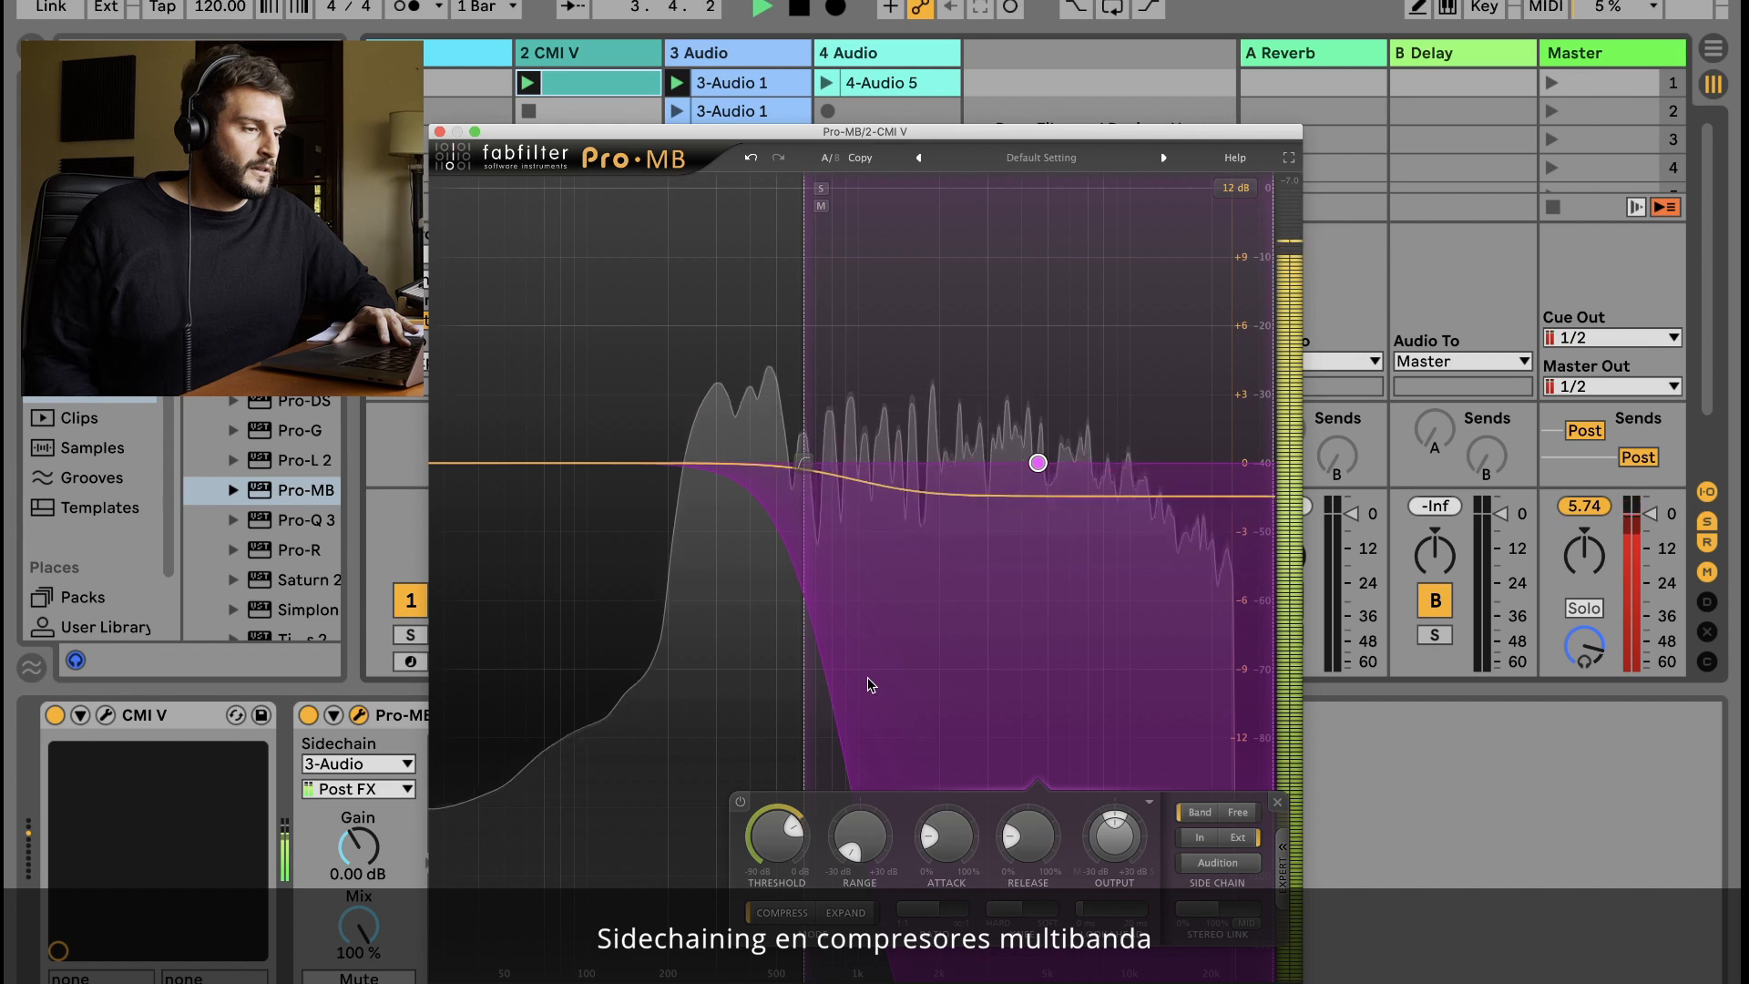
{"action": "key", "text": "space"}
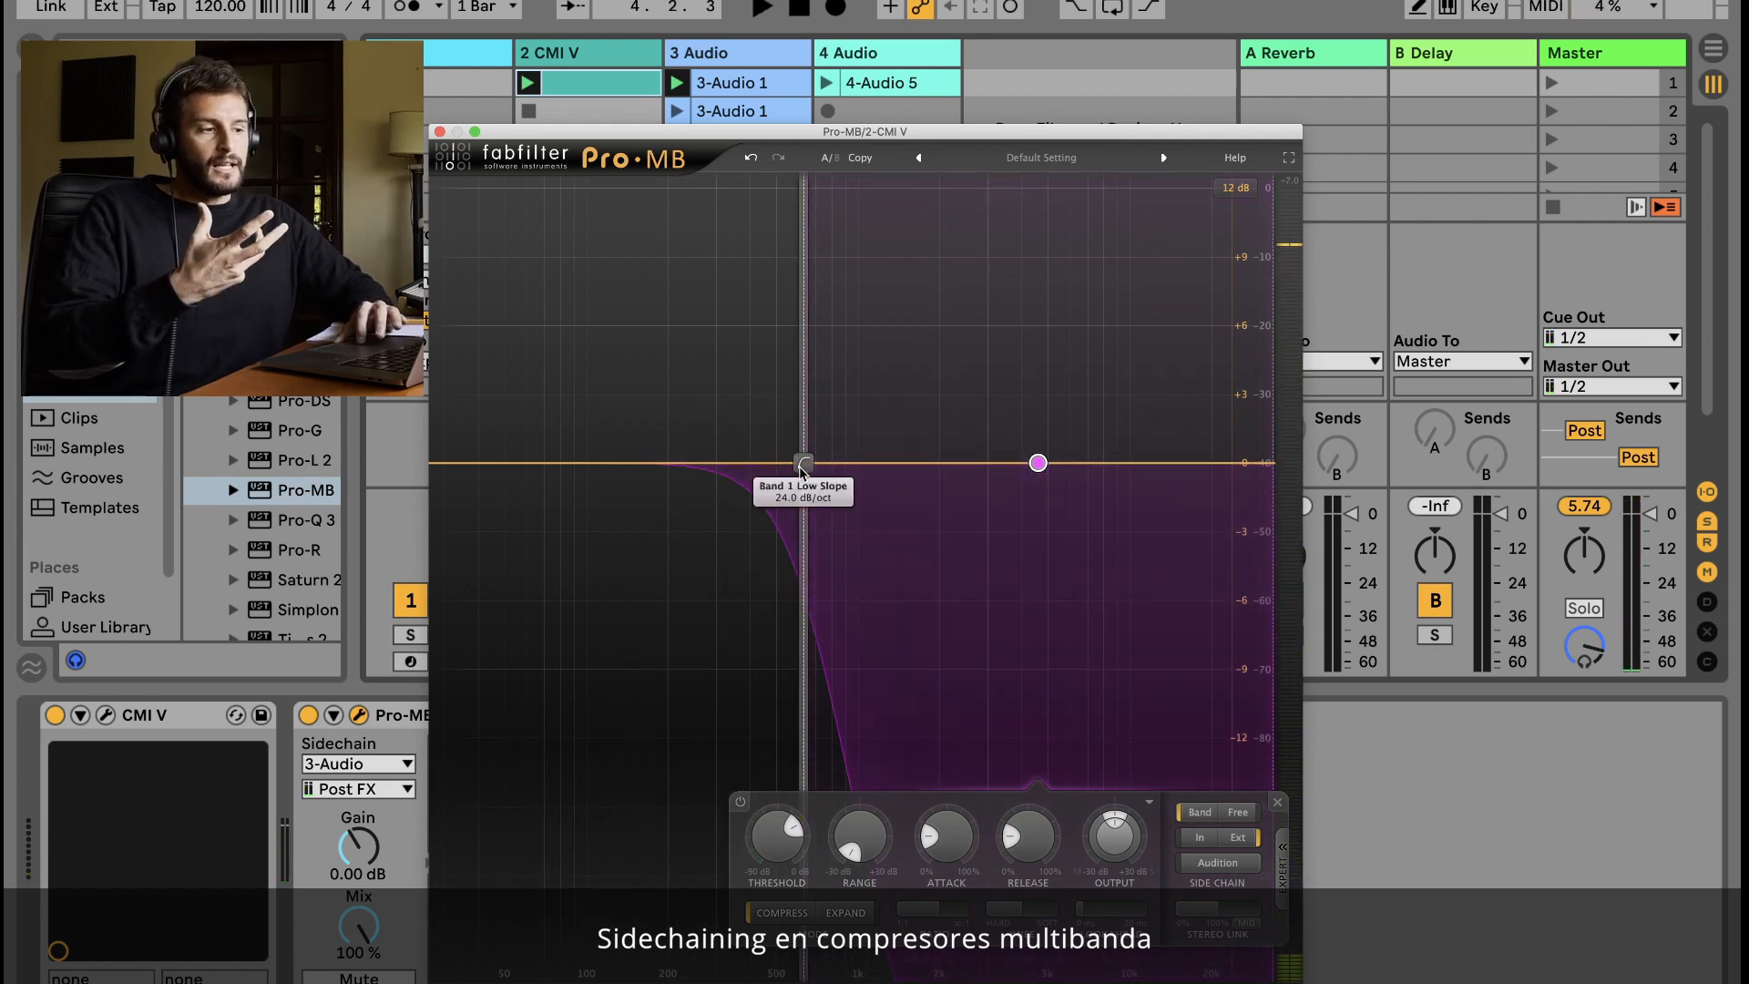
Raise band 1's low crossover to about 1.6 kHz and look over its attack, release and output controls.
{"action": "left_click_drag", "start_coordinate": [801, 469], "coordinate": [892, 469]}
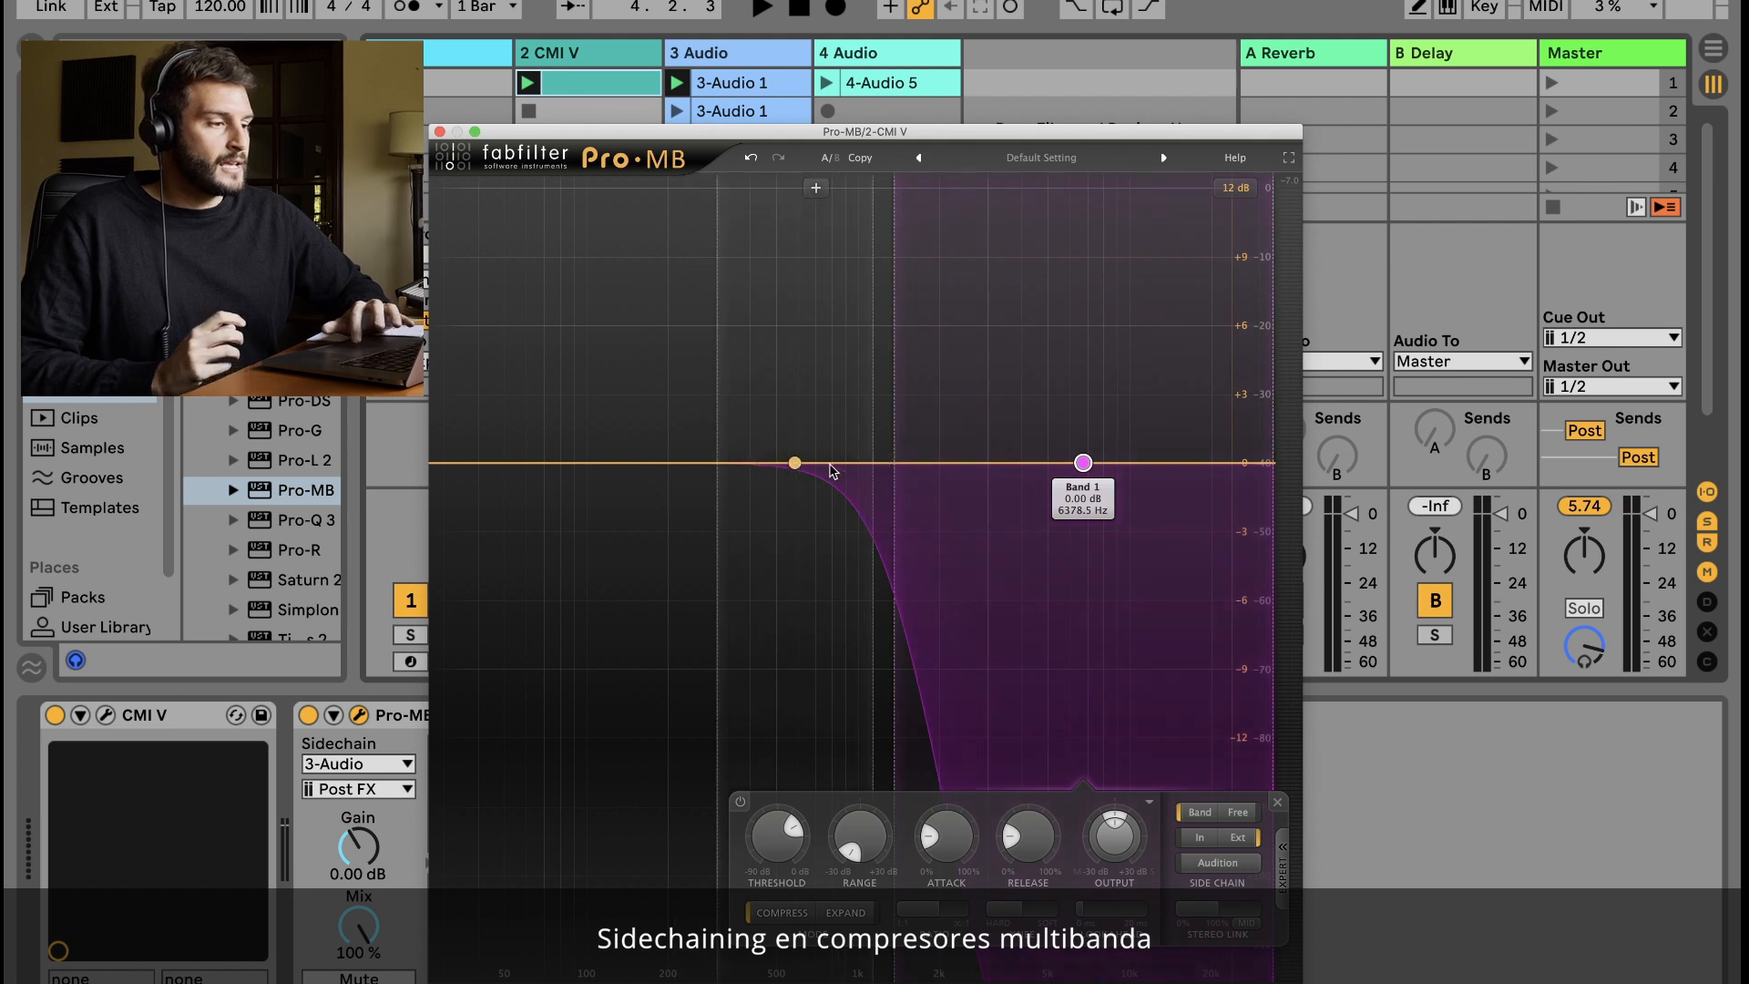
{"action": "left_click_drag", "start_coordinate": [900, 468], "coordinate": [922, 471]}
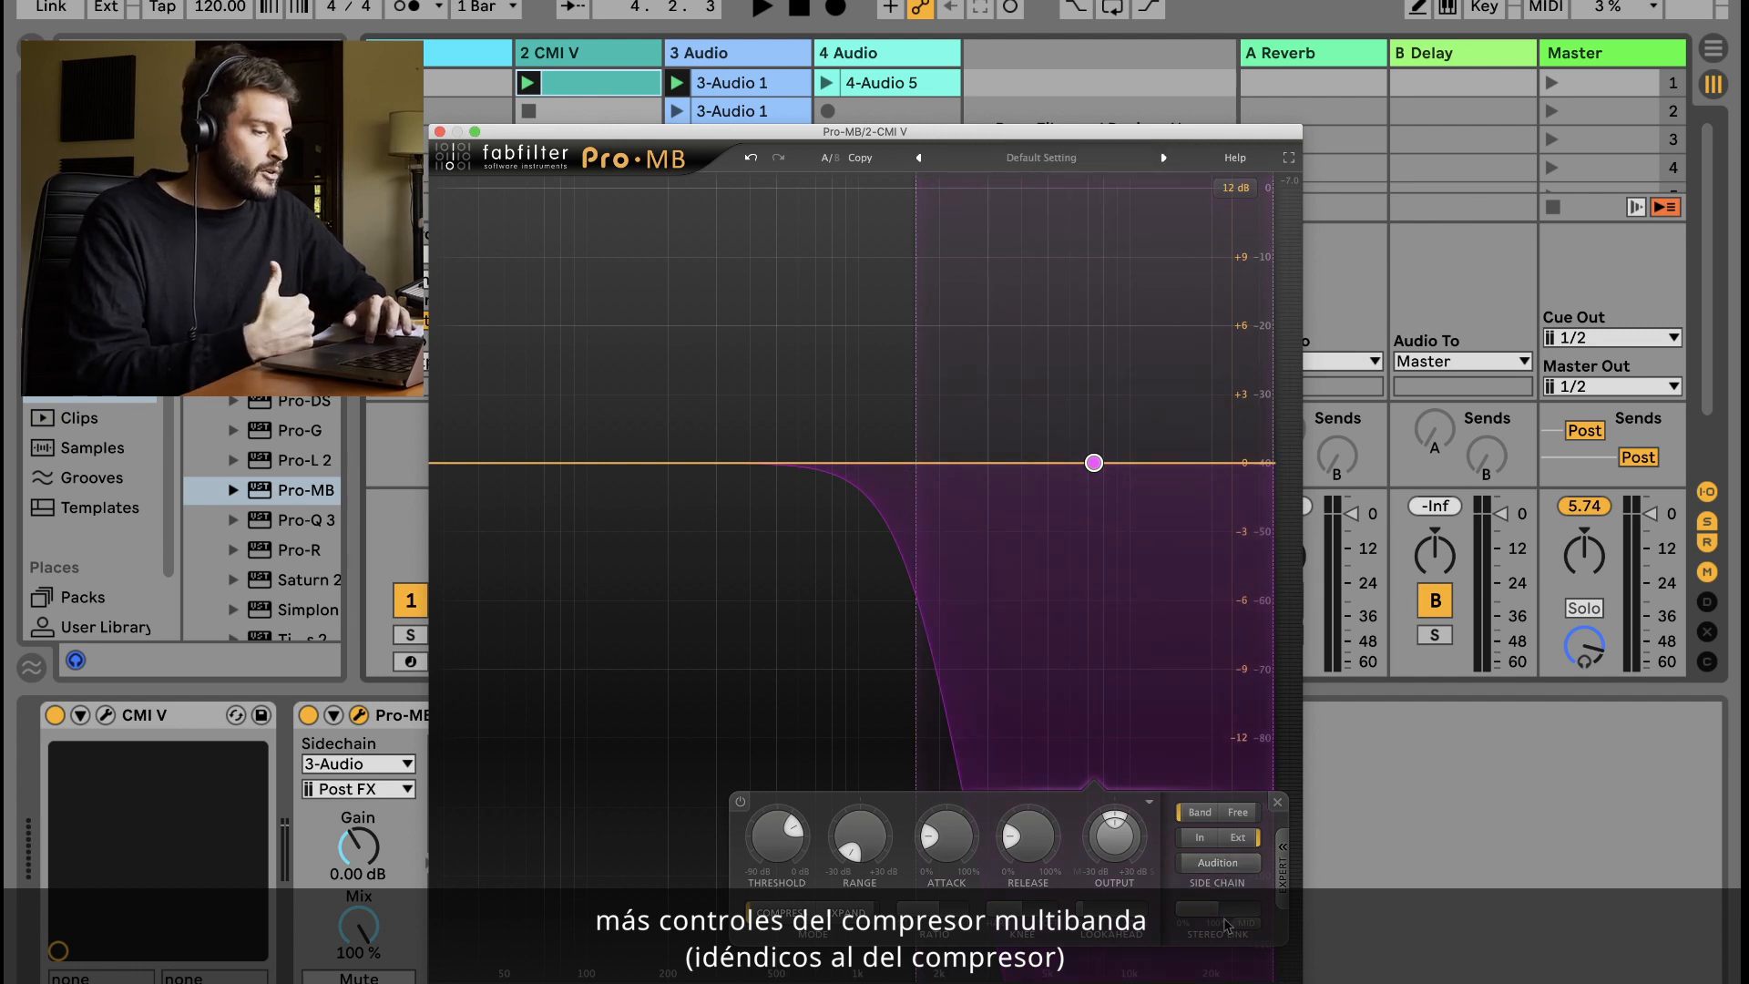
{"action": "mouse_move", "coordinate": [1129, 853]}
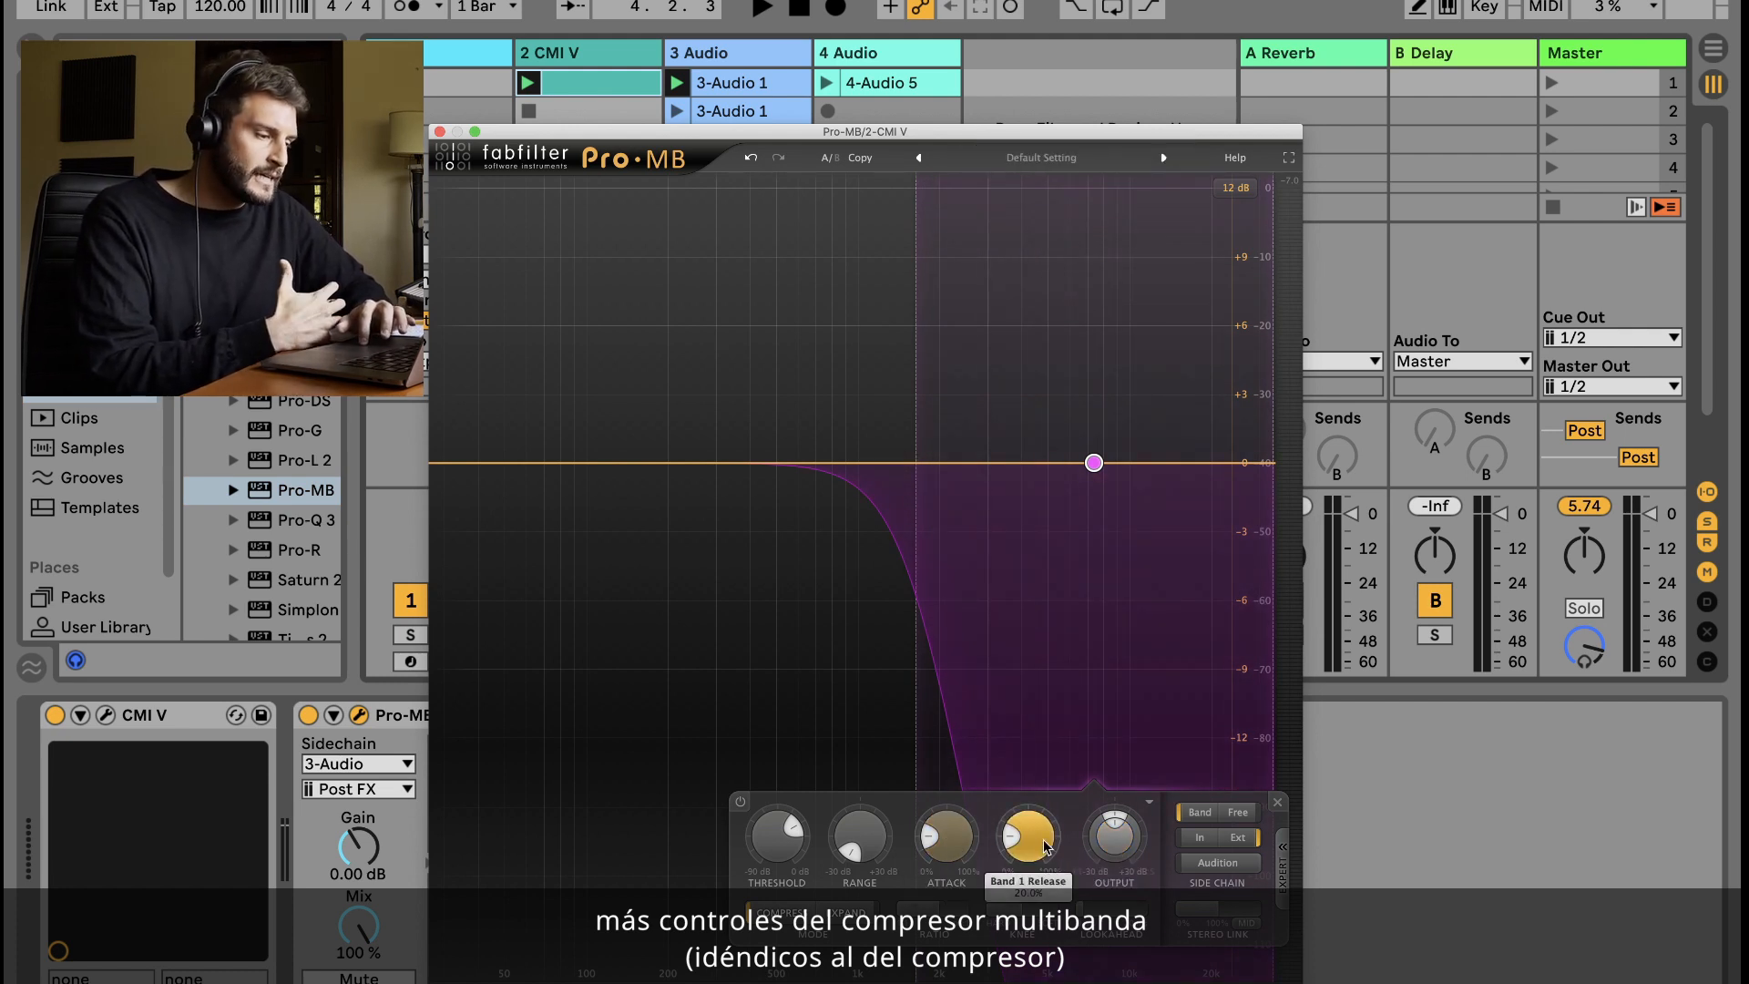
{"action": "mouse_move", "coordinate": [918, 843]}
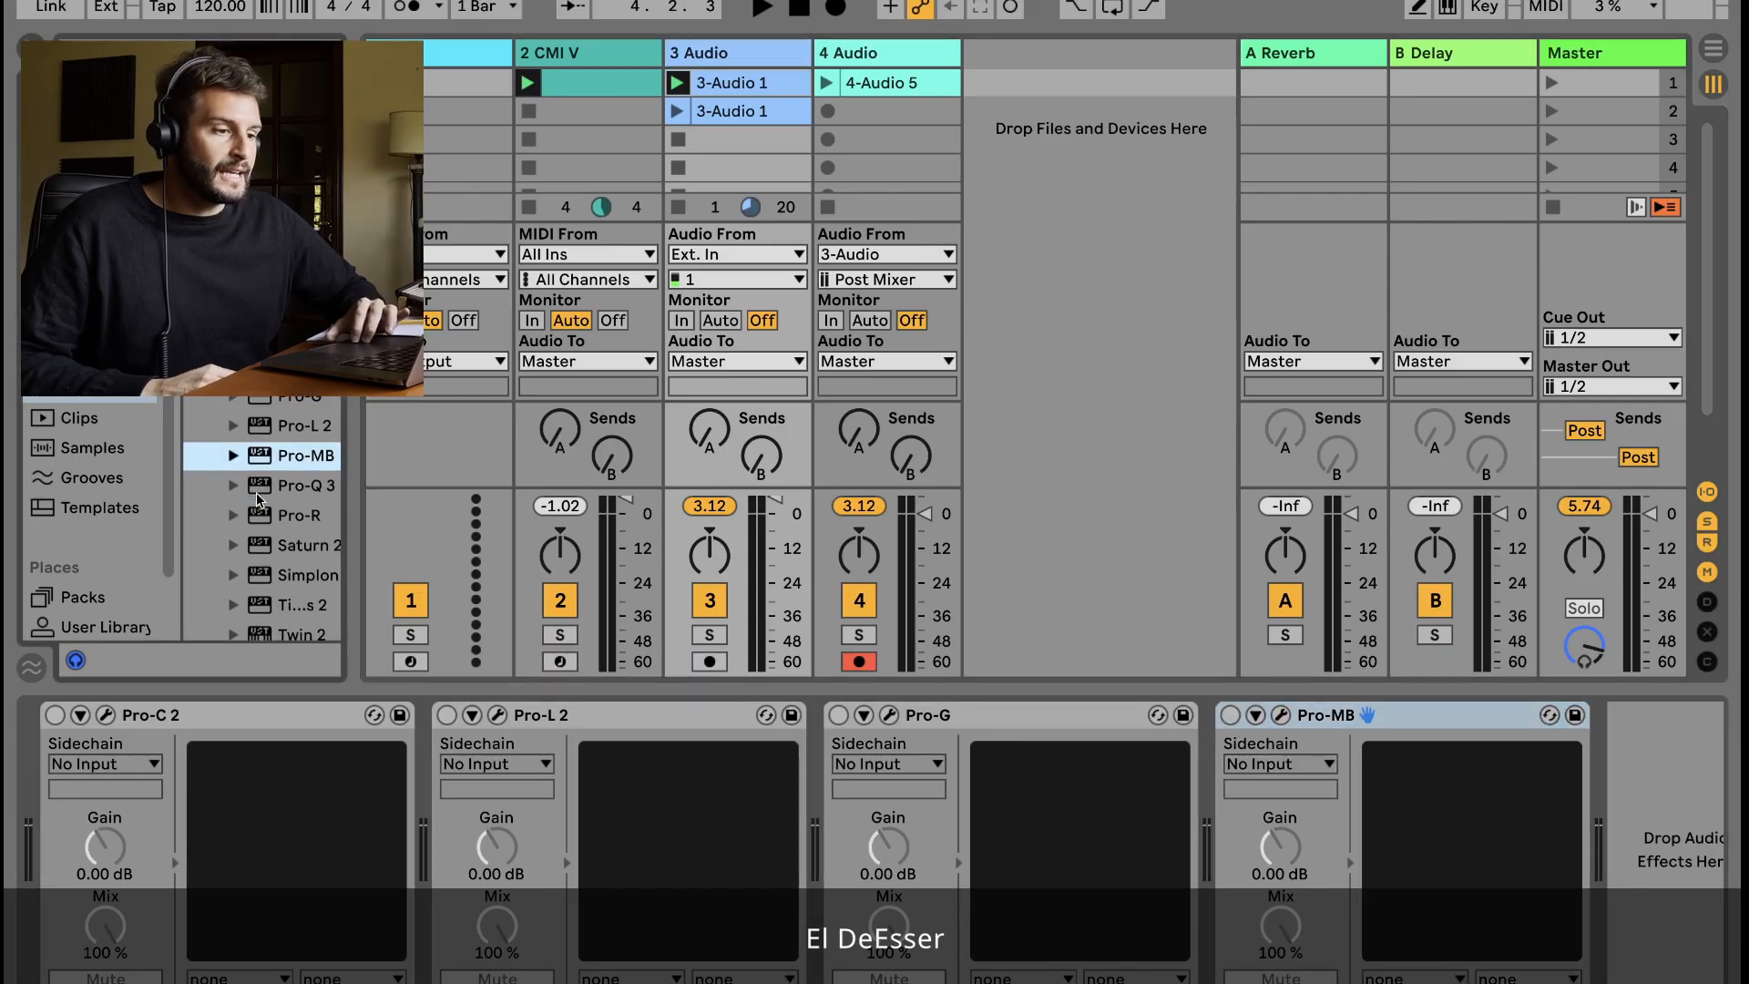
Add Pro-DS after Pro-MB on the 3 Audio track and move its window clear of the mixer's right-hand tracks.
{"action": "scroll", "coordinate": [258, 498], "scroll_direction": "down", "scroll_amount": 2}
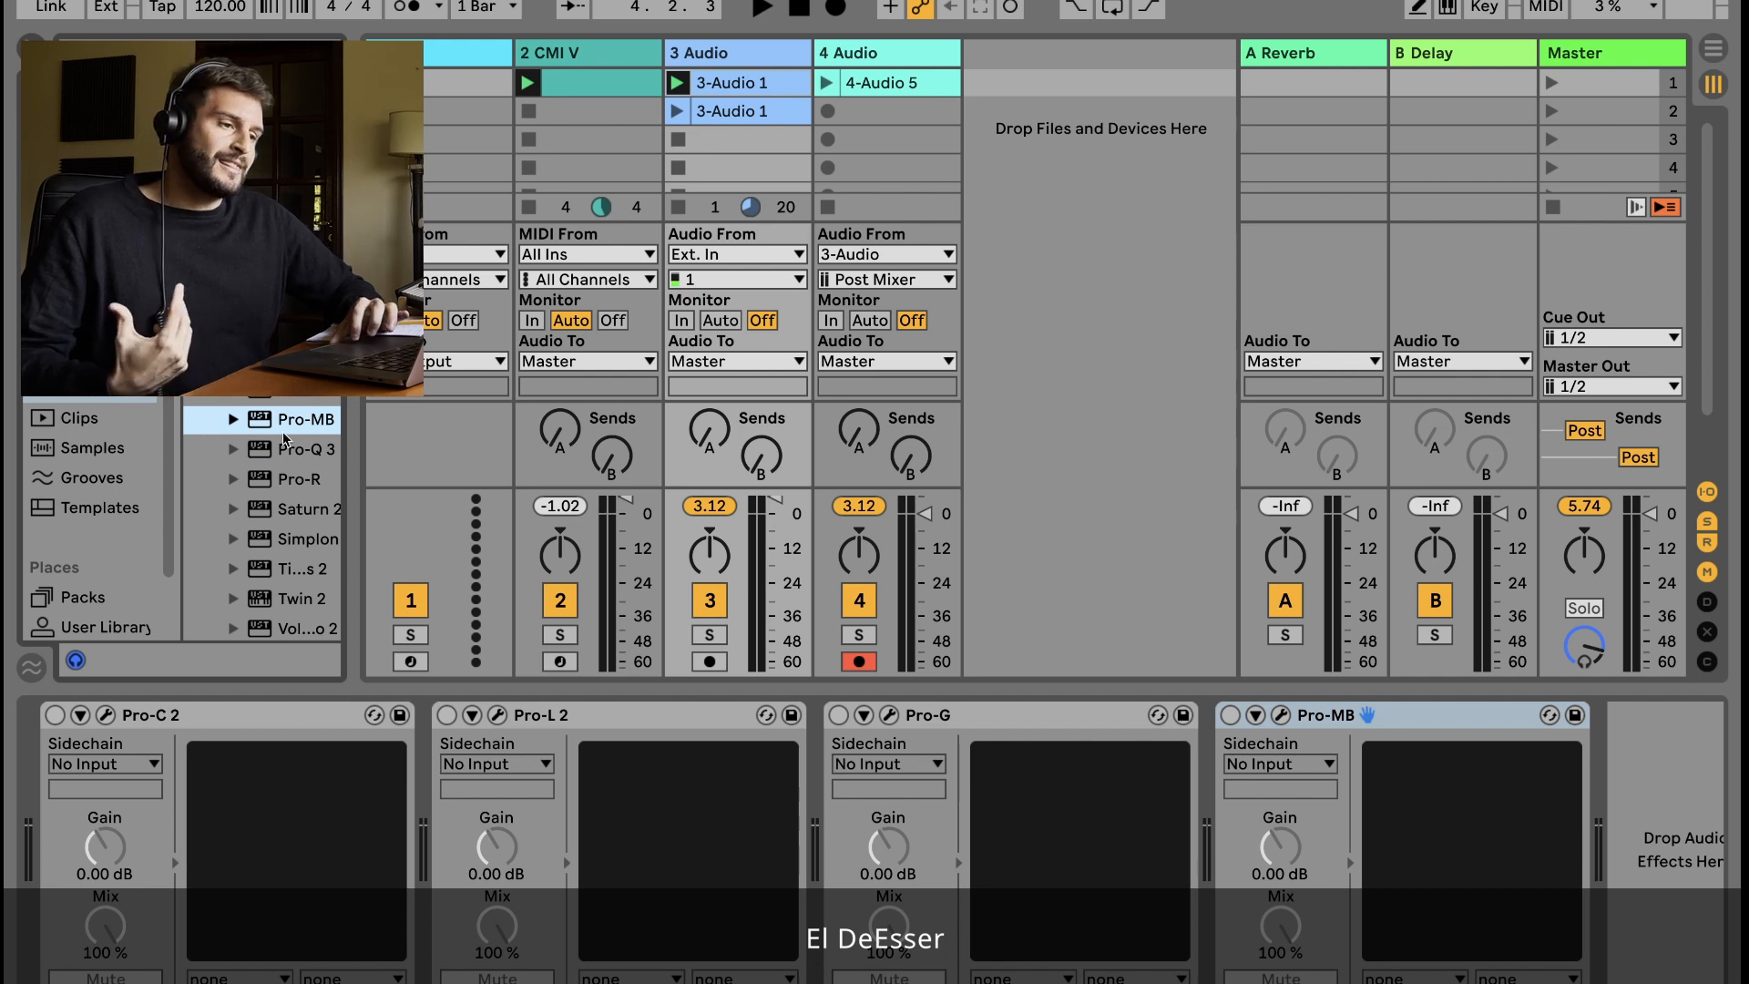
{"action": "left_click_drag", "start_coordinate": [306, 418], "coordinate": [1623, 801]}
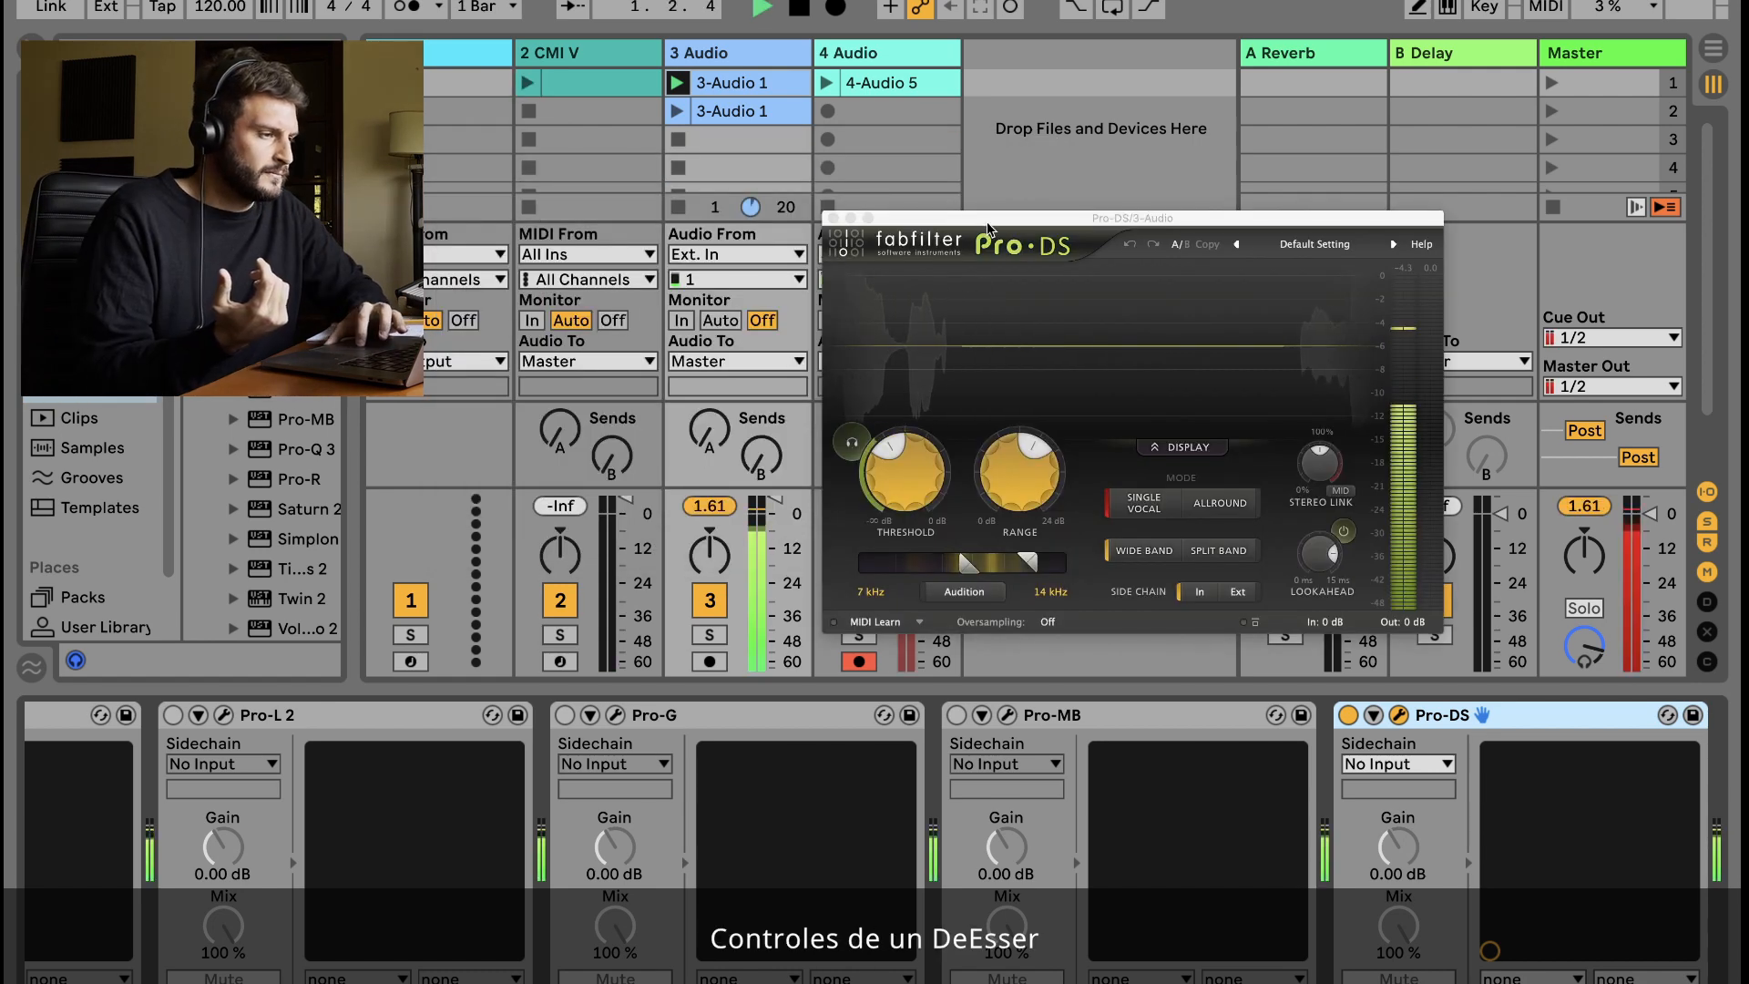
{"action": "left_click_drag", "start_coordinate": [988, 229], "coordinate": [758, 175]}
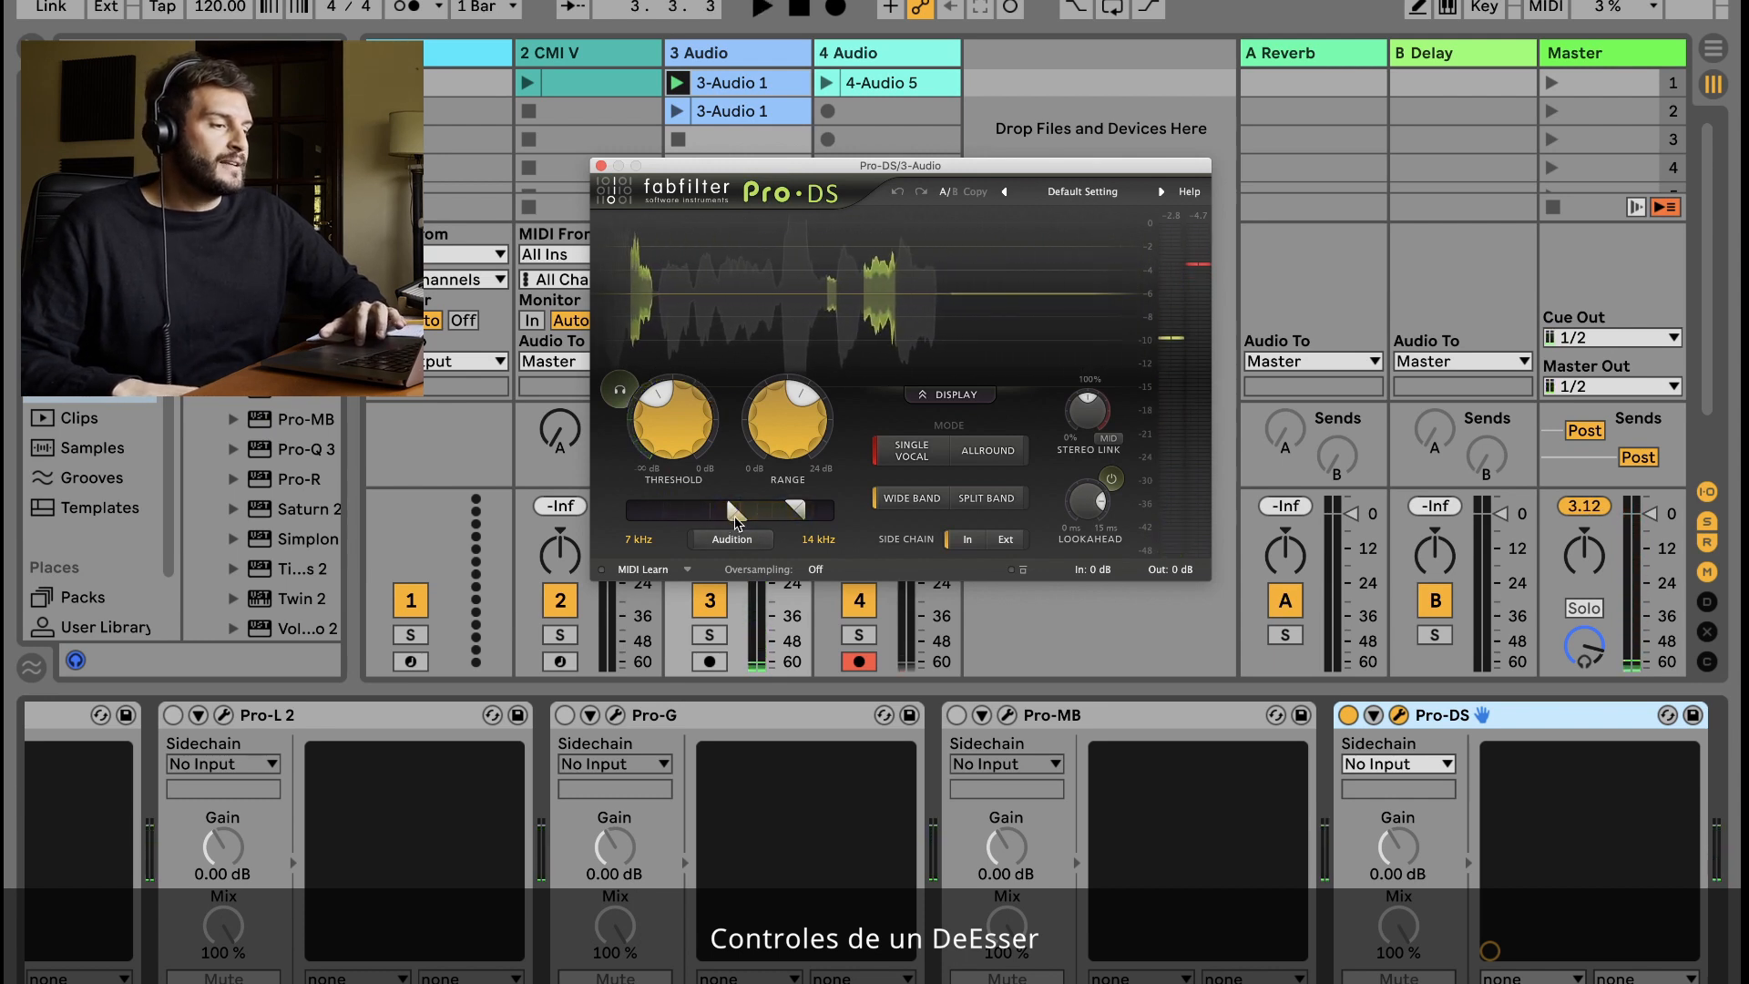
Set the Pro-DS side-chain filter to 5.721–12.48 kHz while auditioning the detected sibilance during playback.
{"action": "mouse_move", "coordinate": [729, 514]}
{"action": "left_mouse_down"}
{"action": "mouse_move", "coordinate": [832, 510]}
{"action": "mouse_move", "coordinate": [744, 513]}
{"action": "left_mouse_up"}
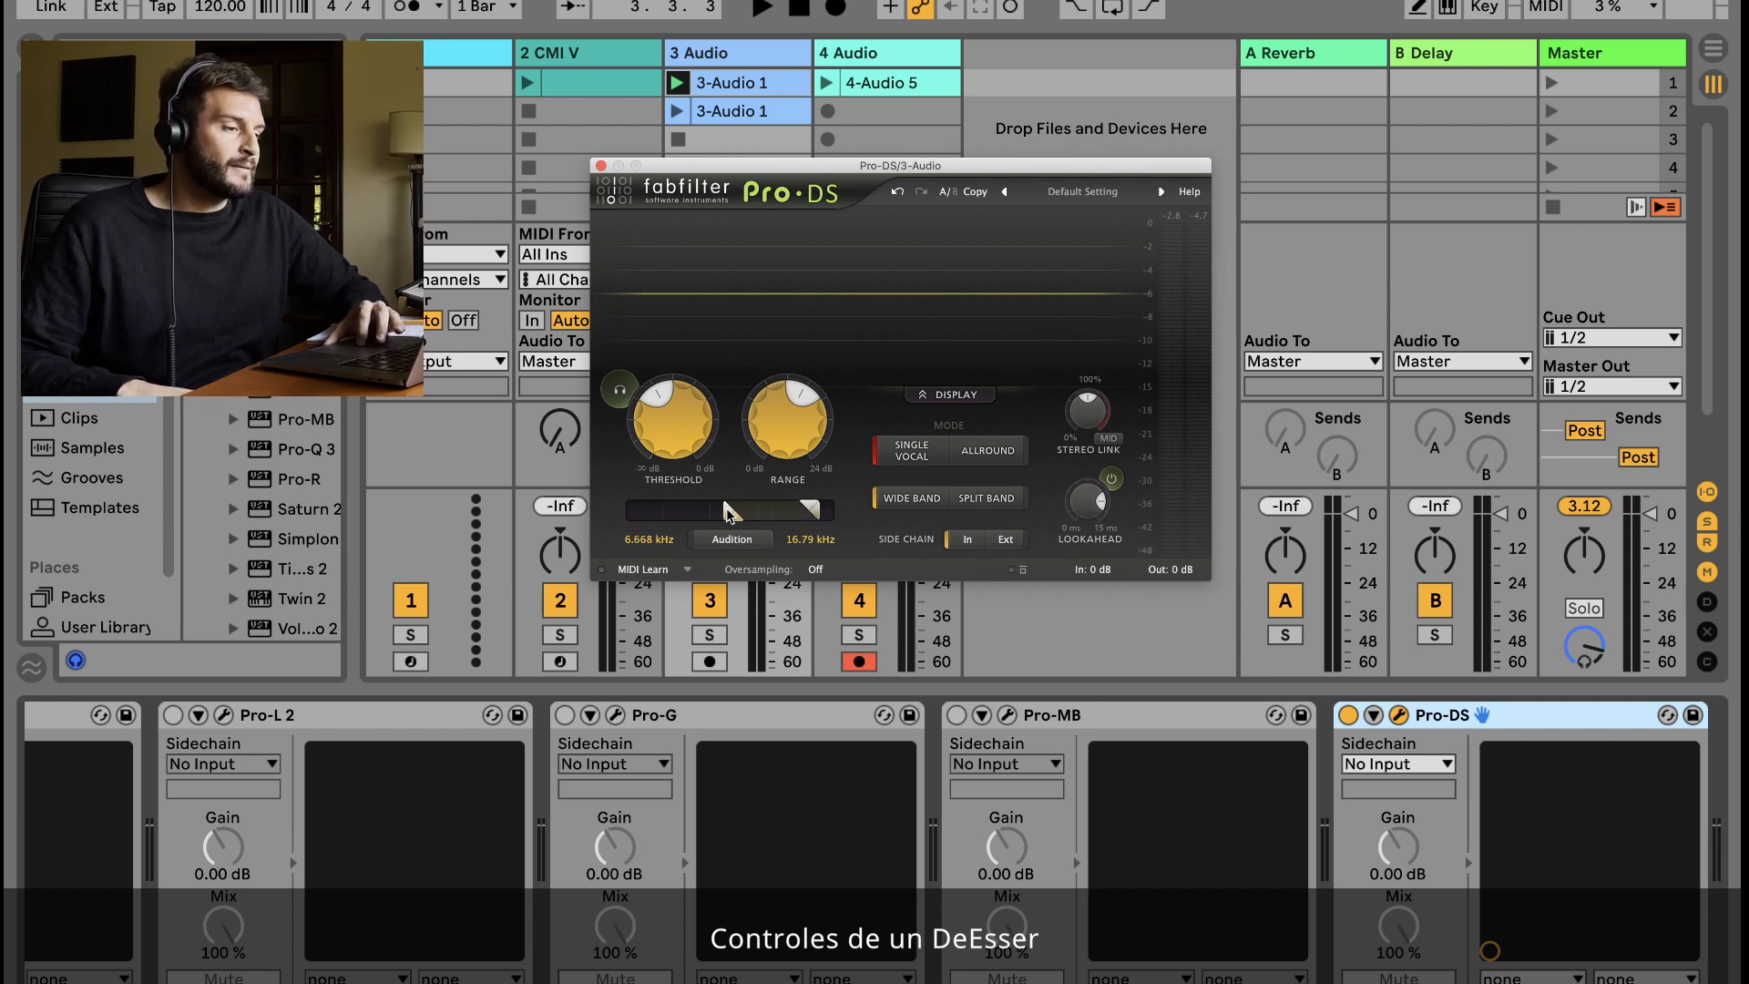
{"action": "key", "text": "space"}
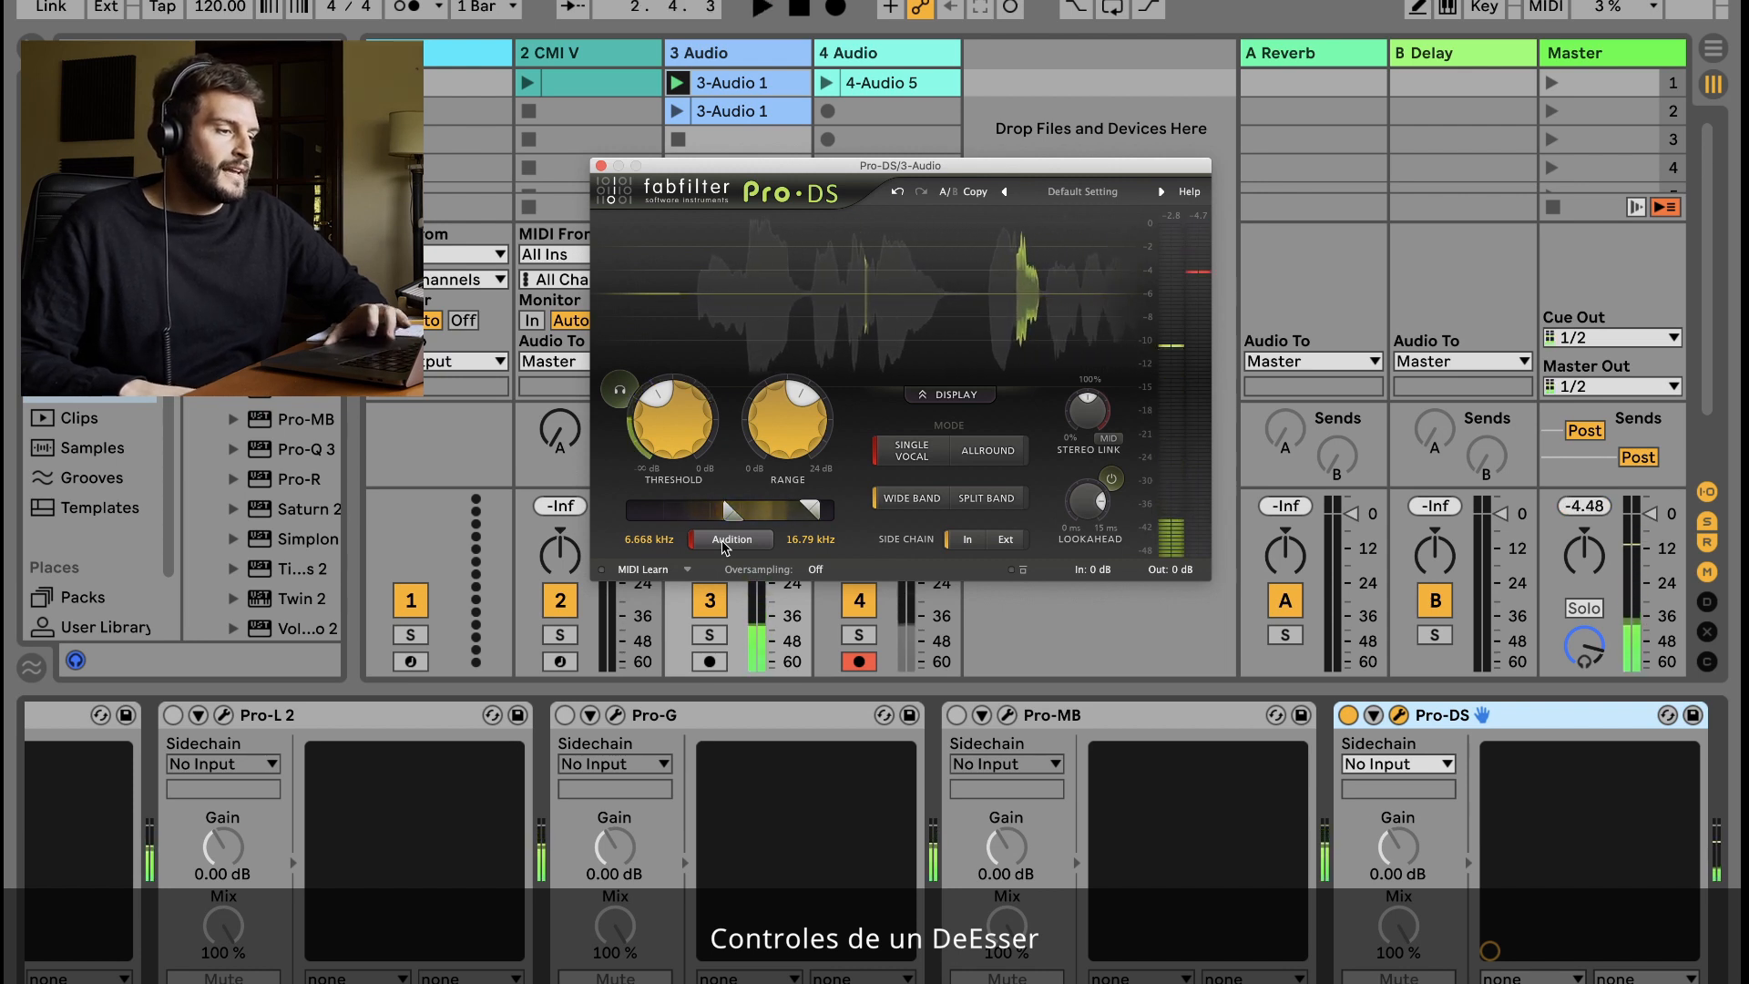
{"action": "key", "text": "space"}
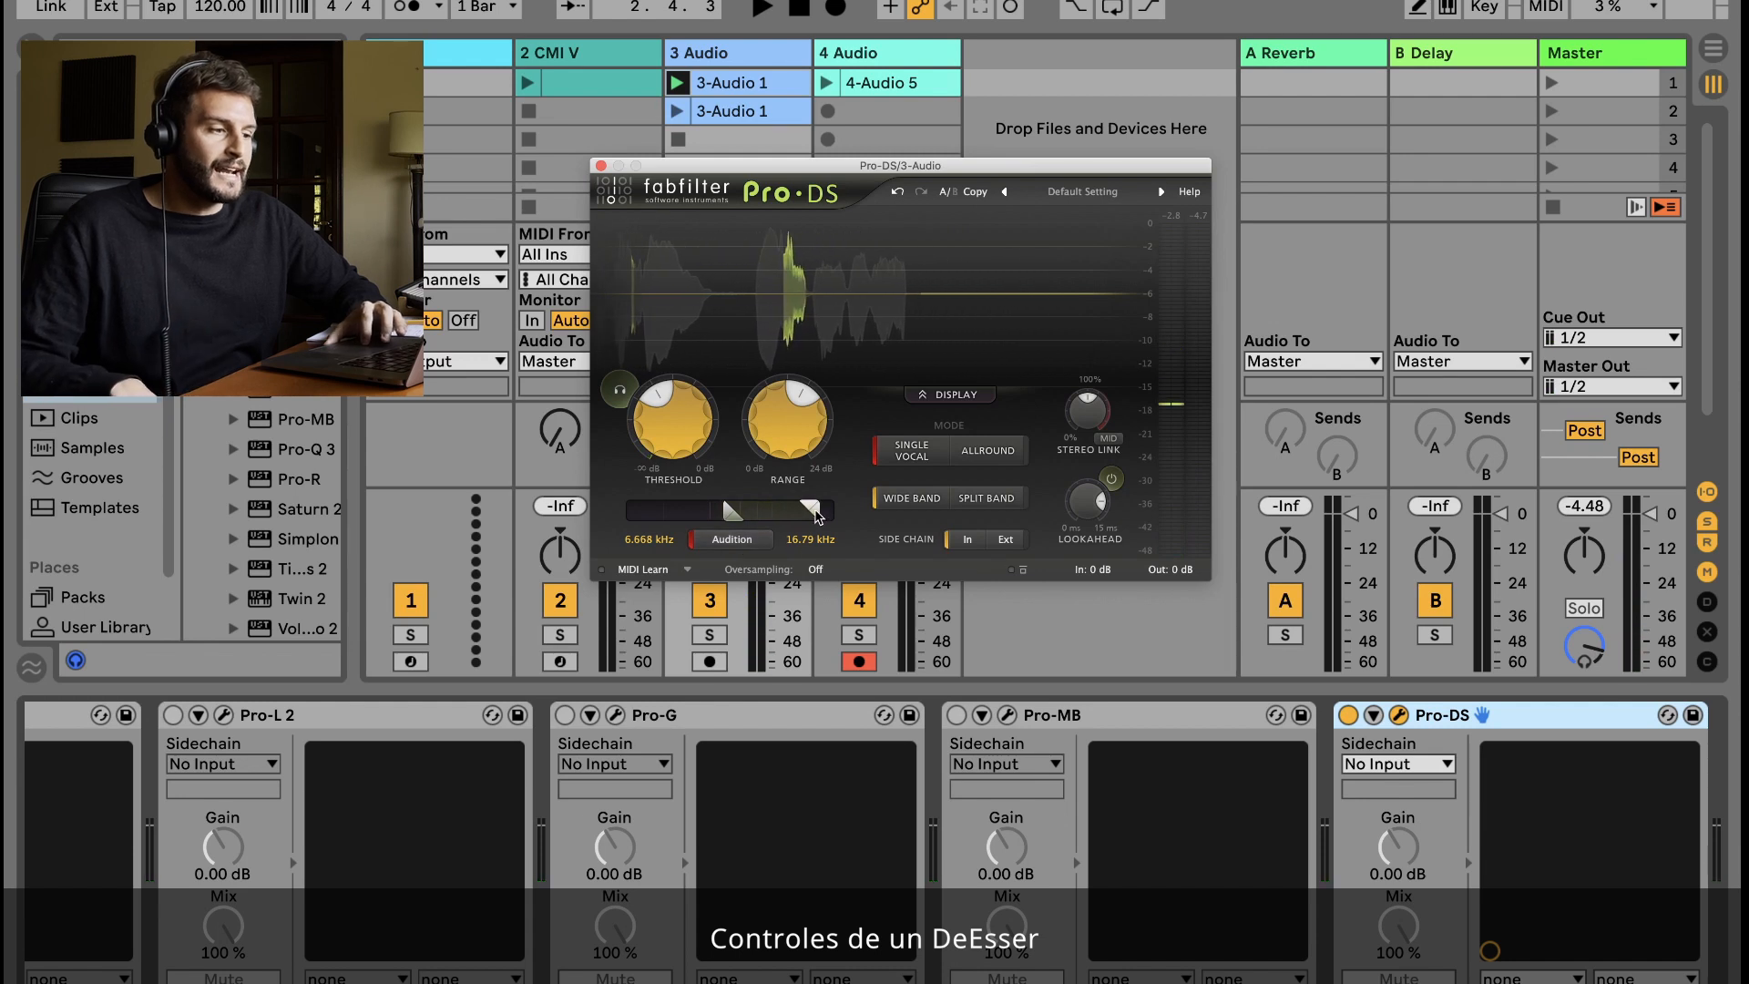
{"action": "left_click_drag", "start_coordinate": [818, 514], "coordinate": [810, 500]}
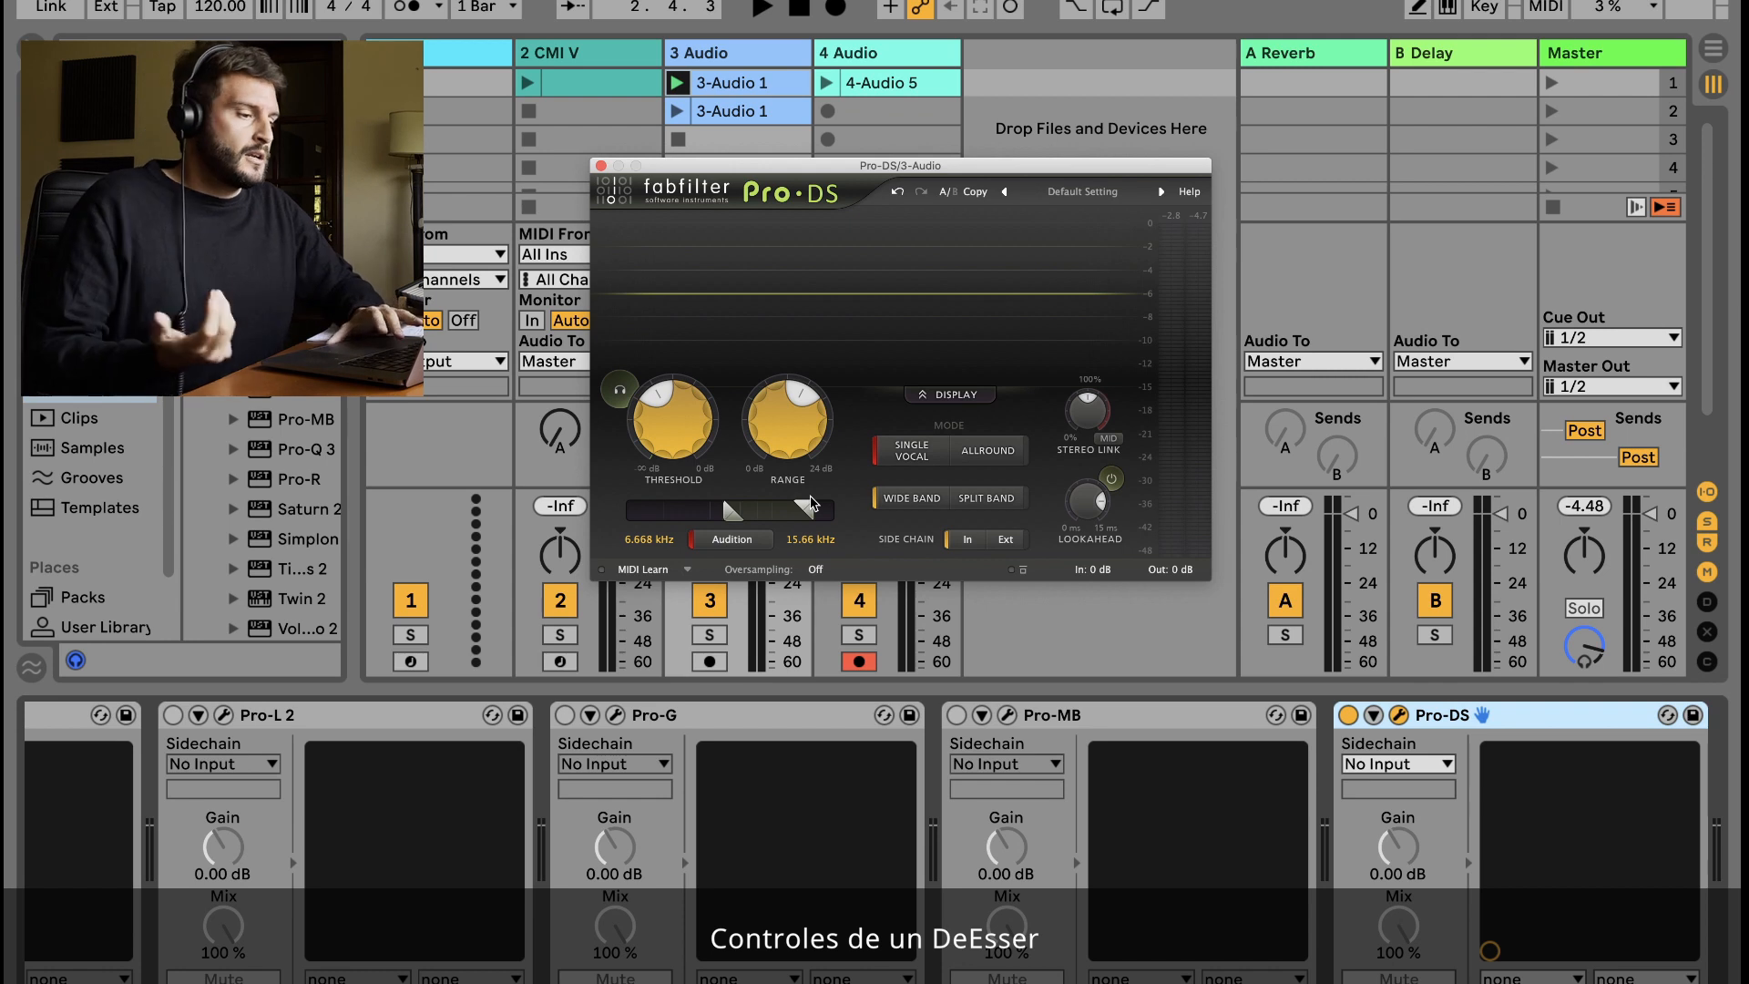
{"action": "key", "text": "space"}
{"action": "mouse_move", "coordinate": [809, 519]}
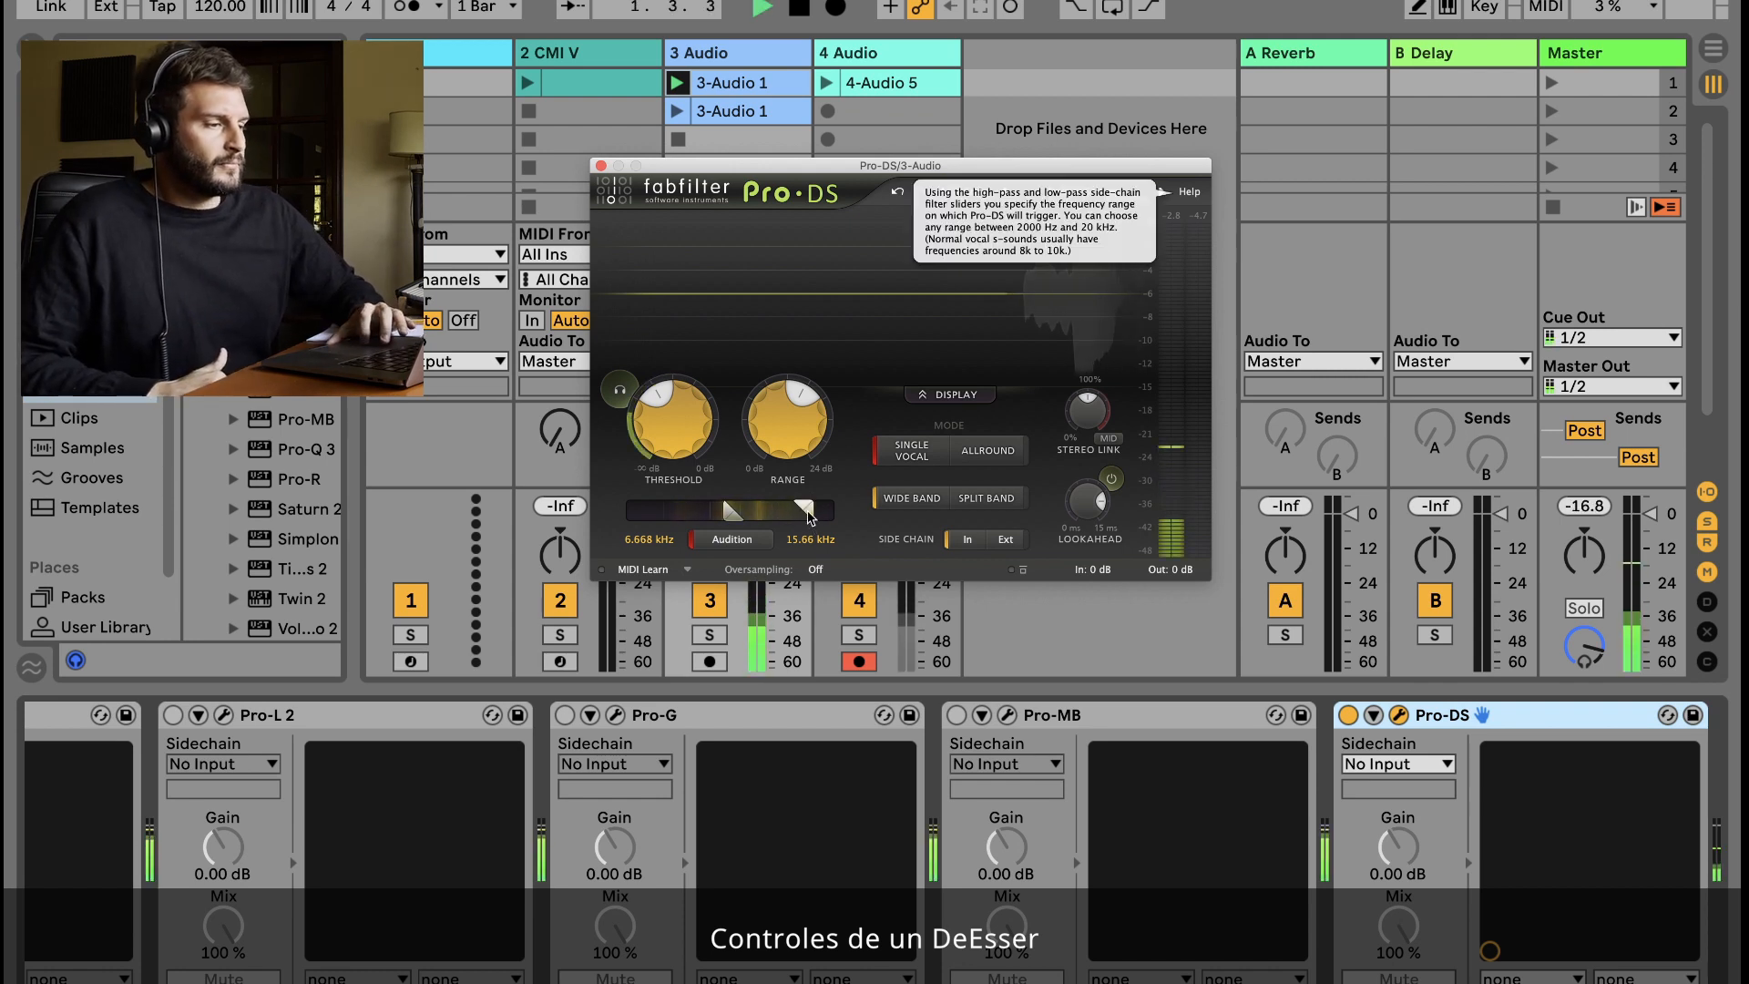
{"action": "mouse_move", "coordinate": [809, 517]}
{"action": "left_mouse_down"}
{"action": "mouse_move", "coordinate": [633, 510]}
{"action": "mouse_move", "coordinate": [787, 518]}
{"action": "left_mouse_up"}
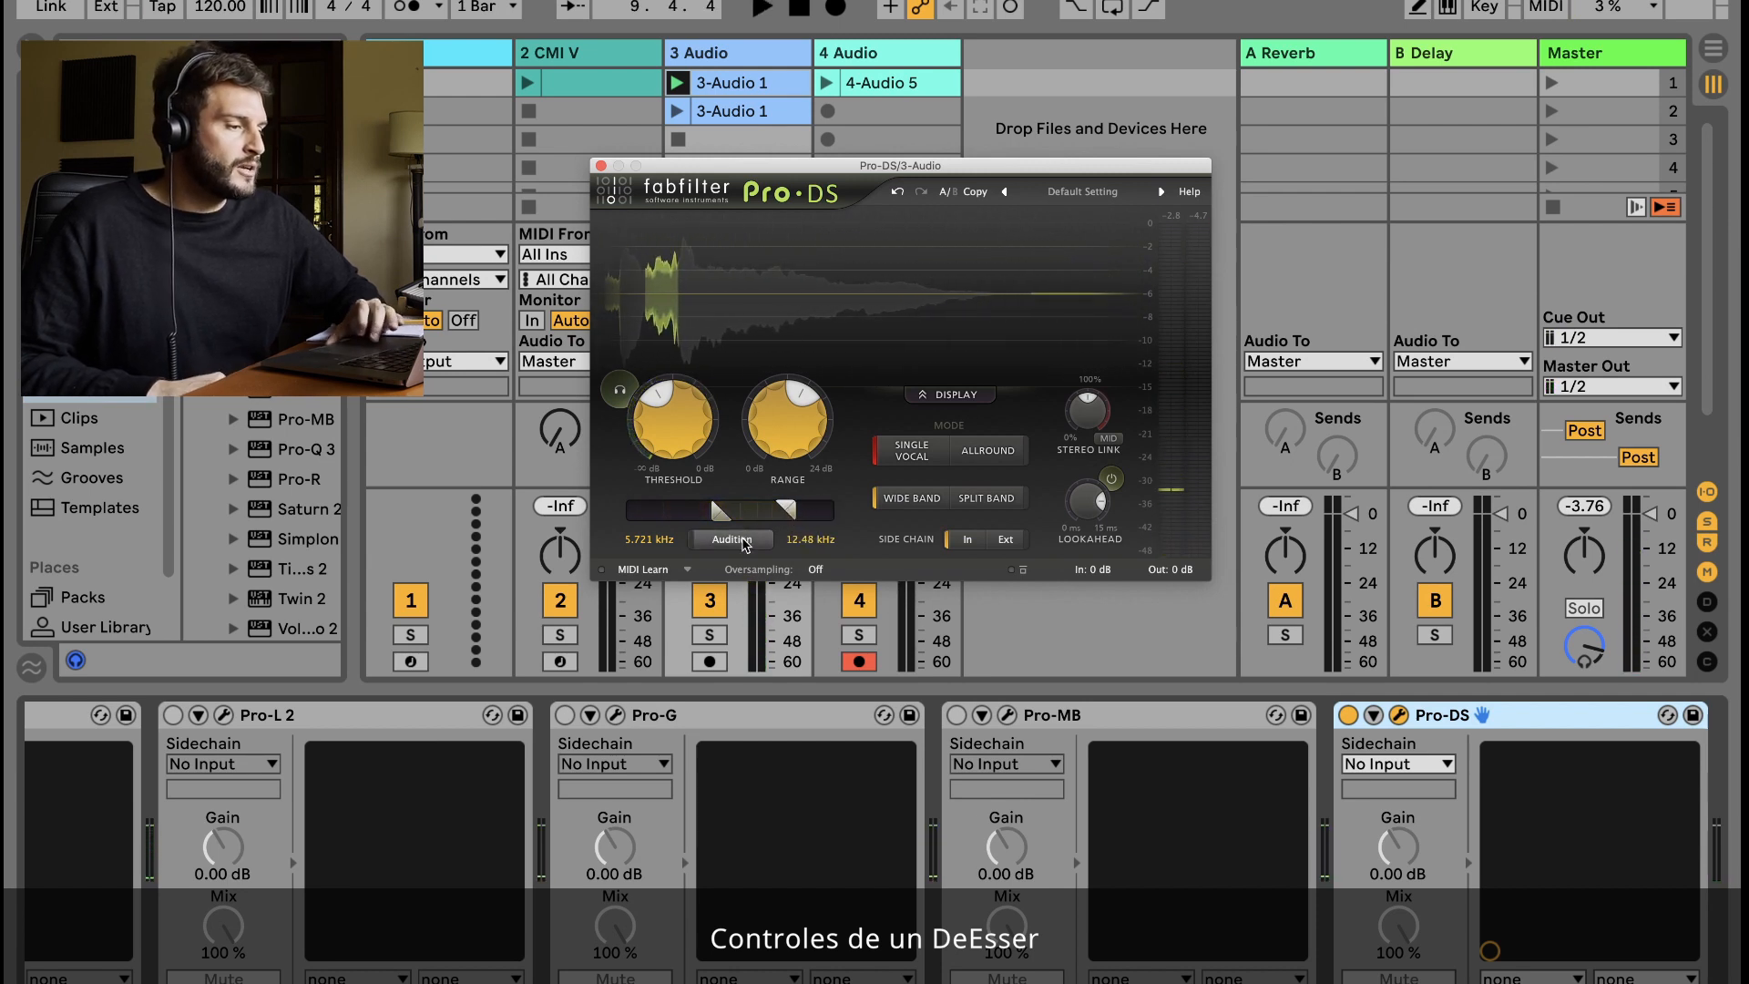
Examine the Pro-DS Threshold and Range controls and play the vocal clip to observe the de-essing on the display and meters.
{"action": "mouse_move", "coordinate": [669, 430]}
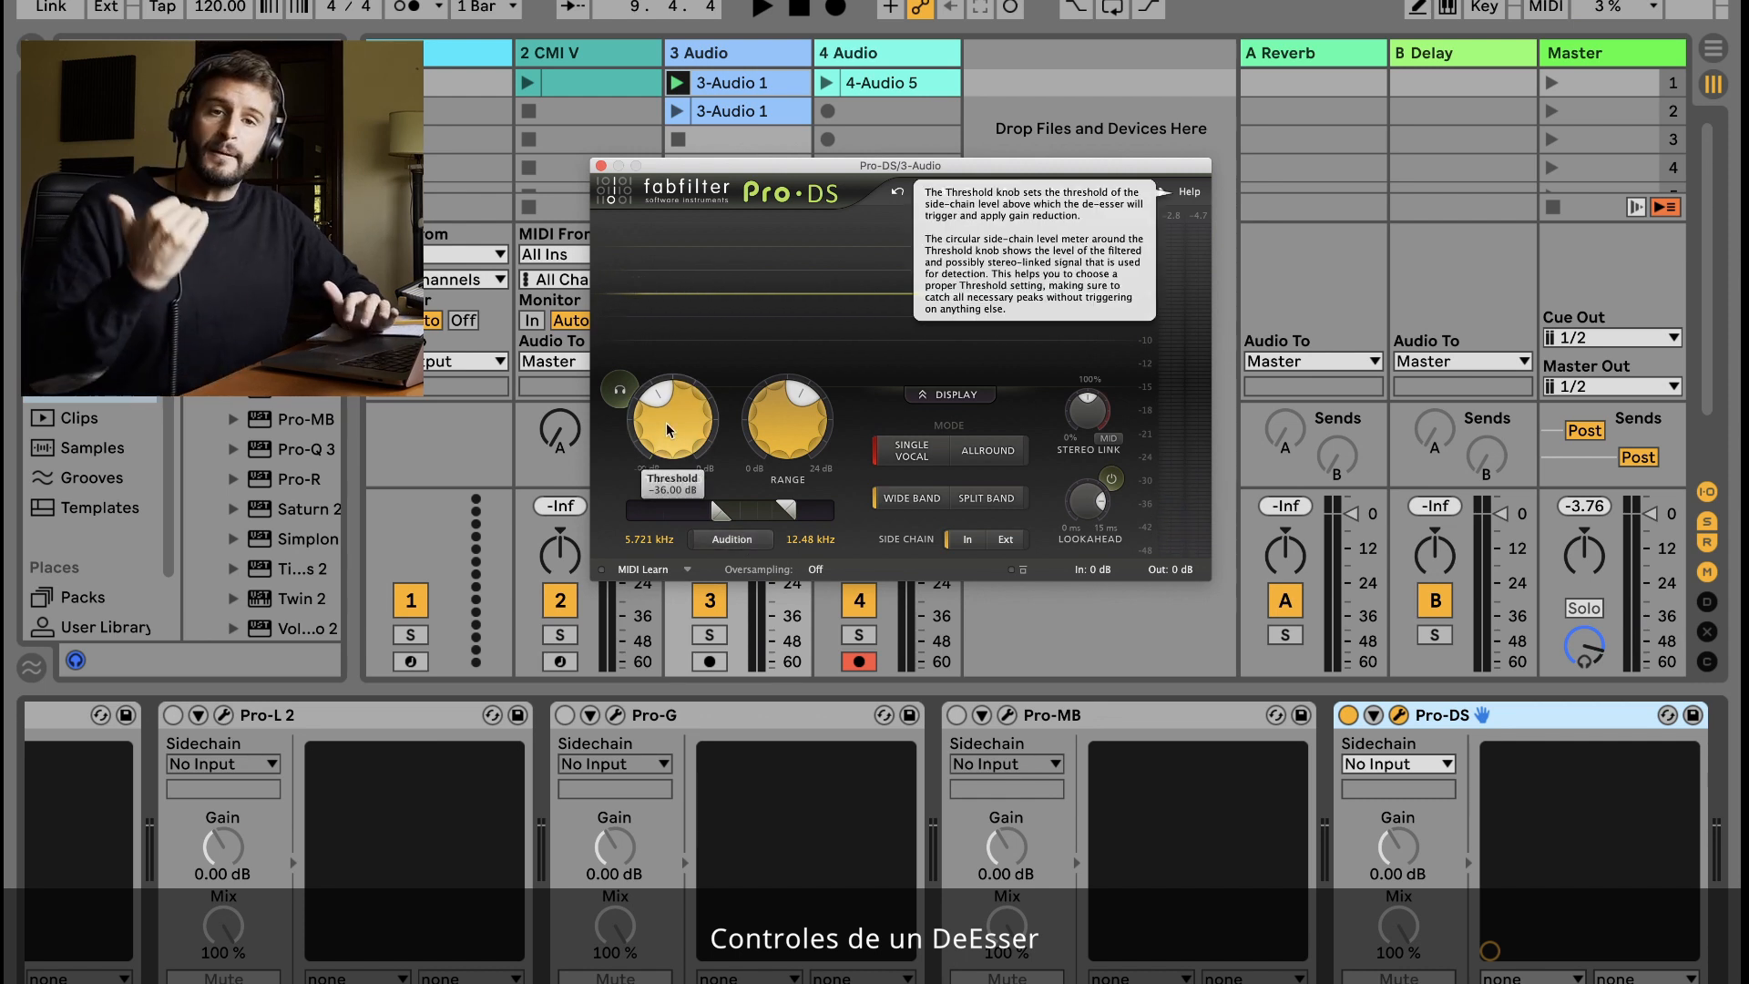
{"action": "mouse_move", "coordinate": [820, 402]}
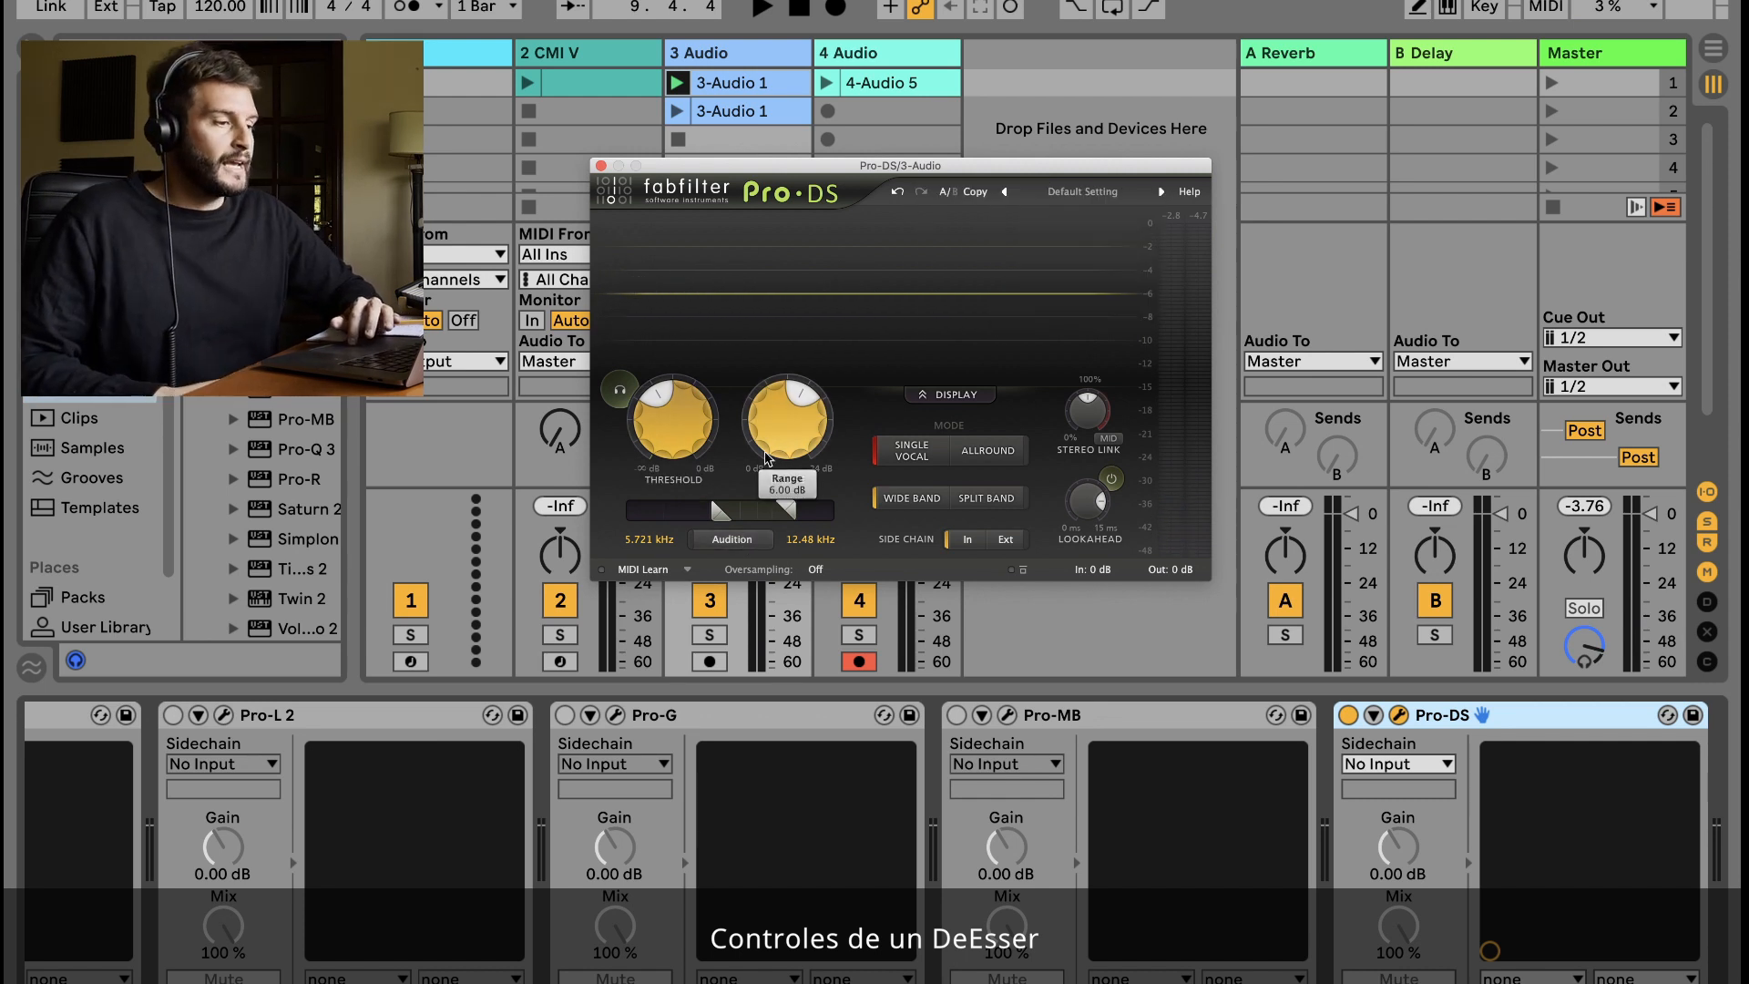
{"action": "mouse_move", "coordinate": [775, 425]}
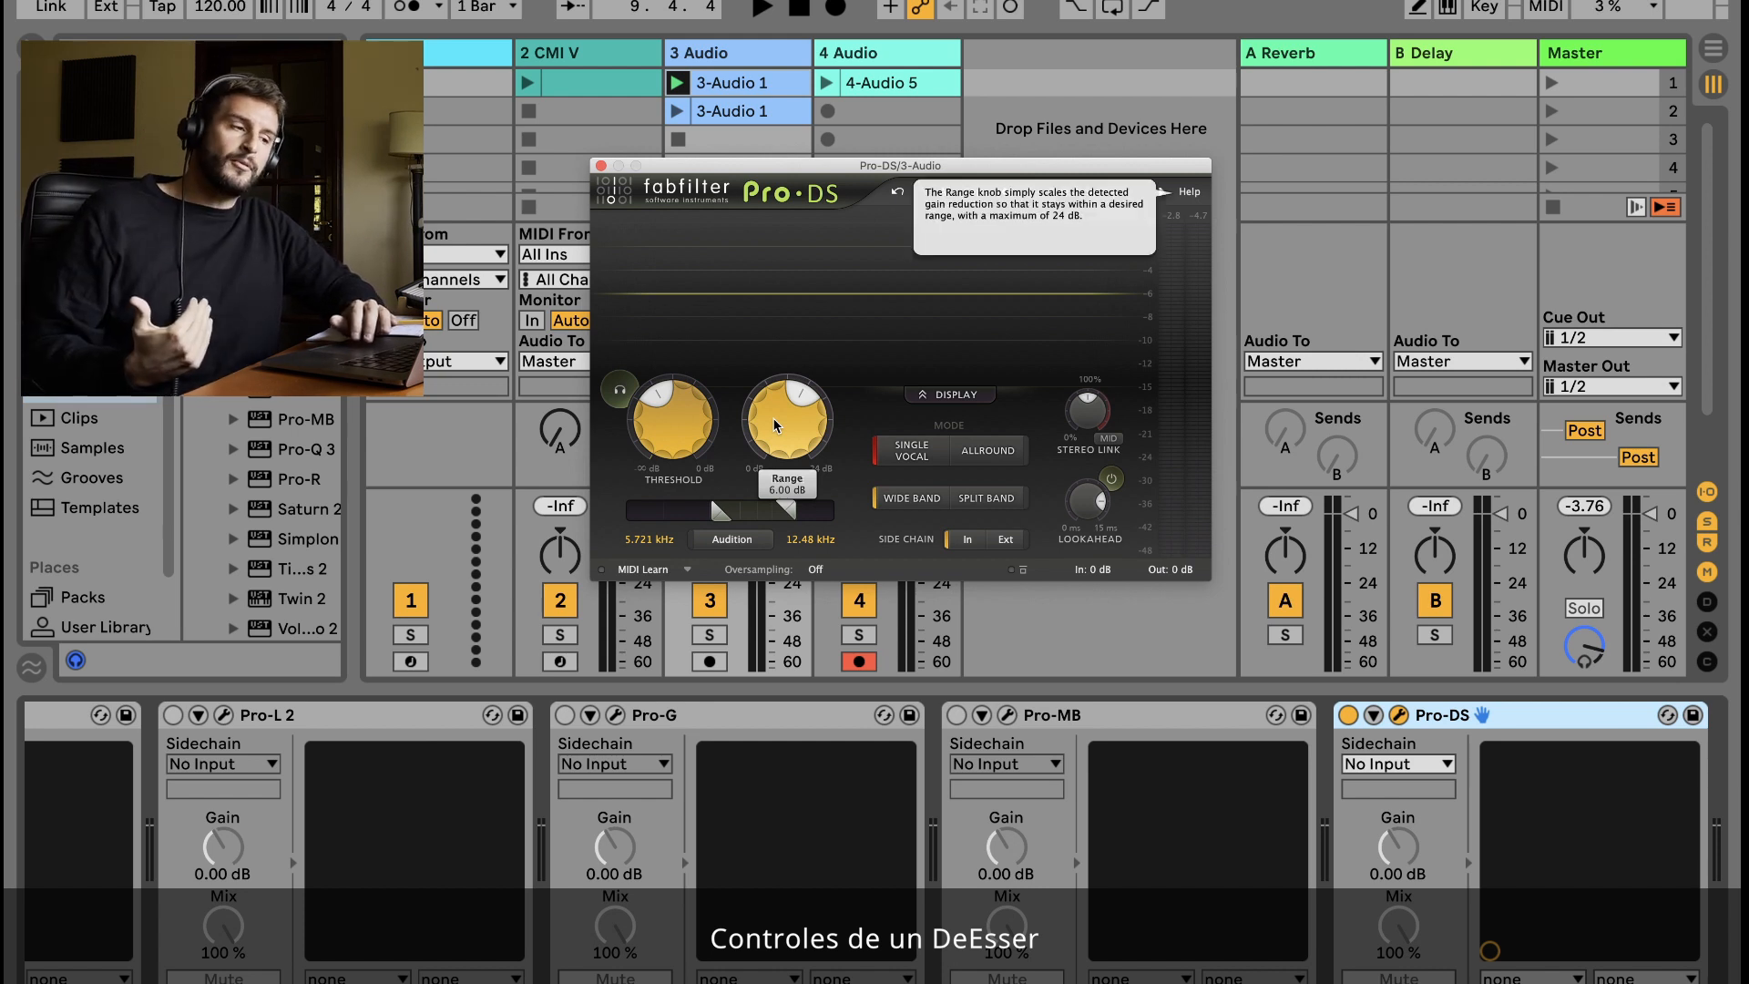
{"action": "key", "text": "space"}
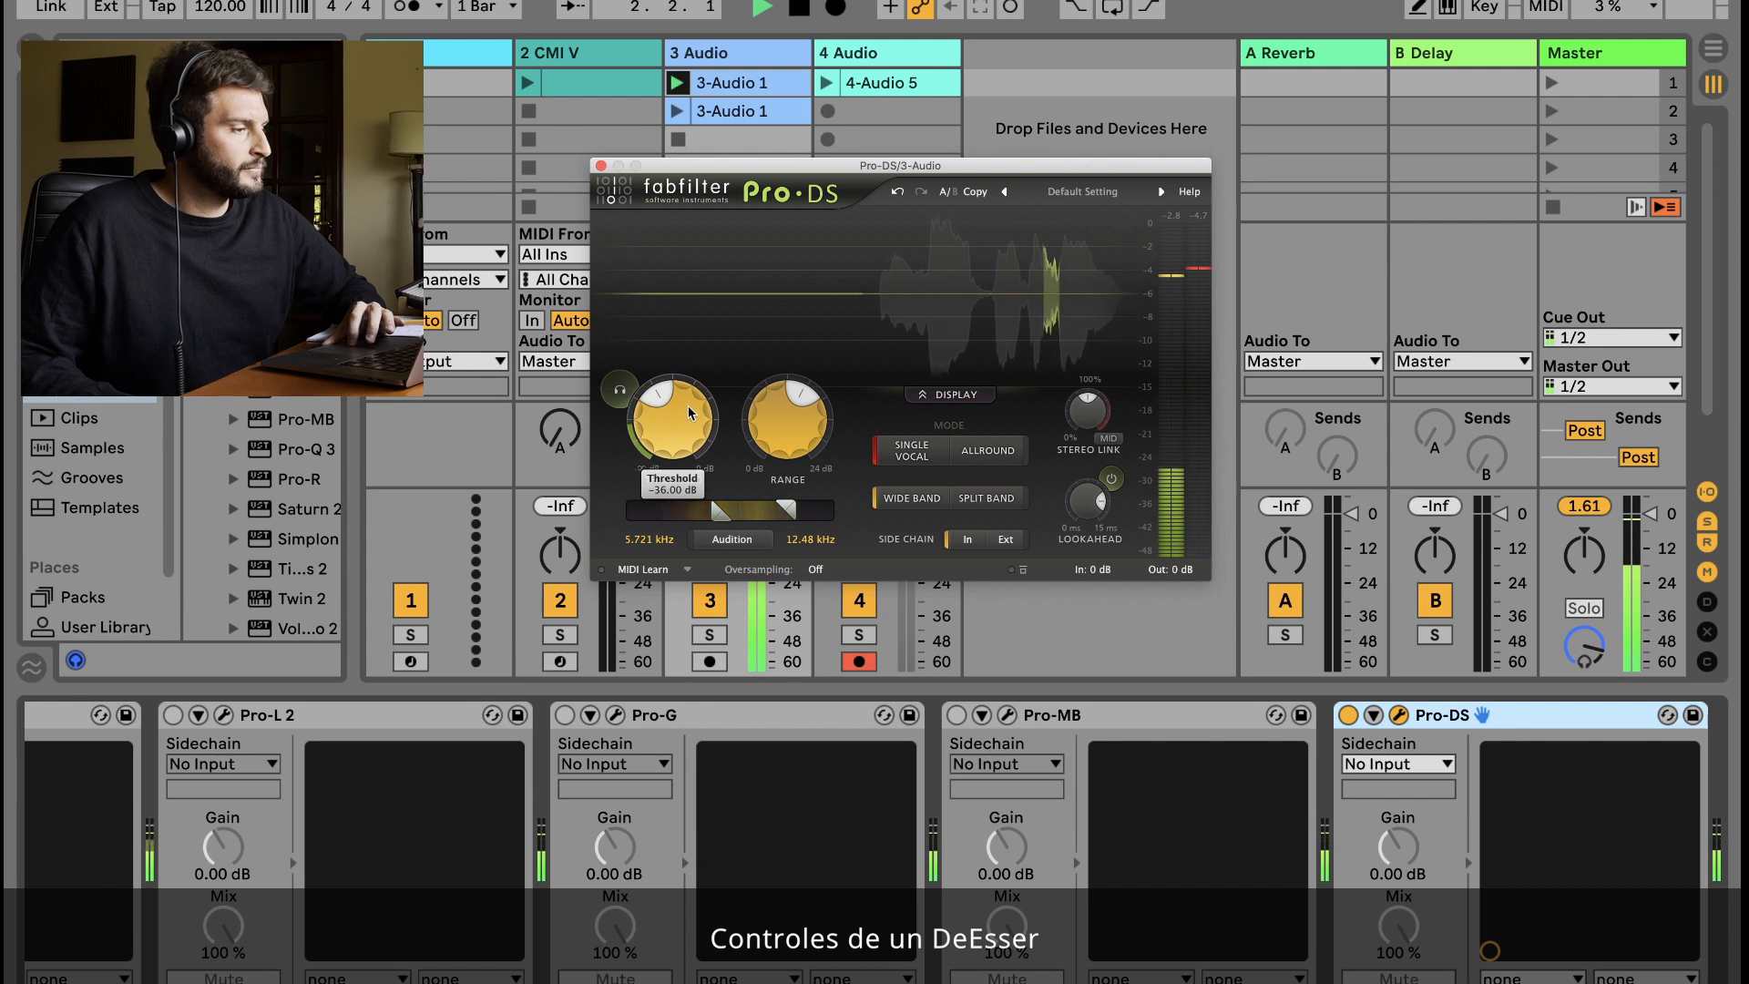
{"action": "key", "text": "space"}
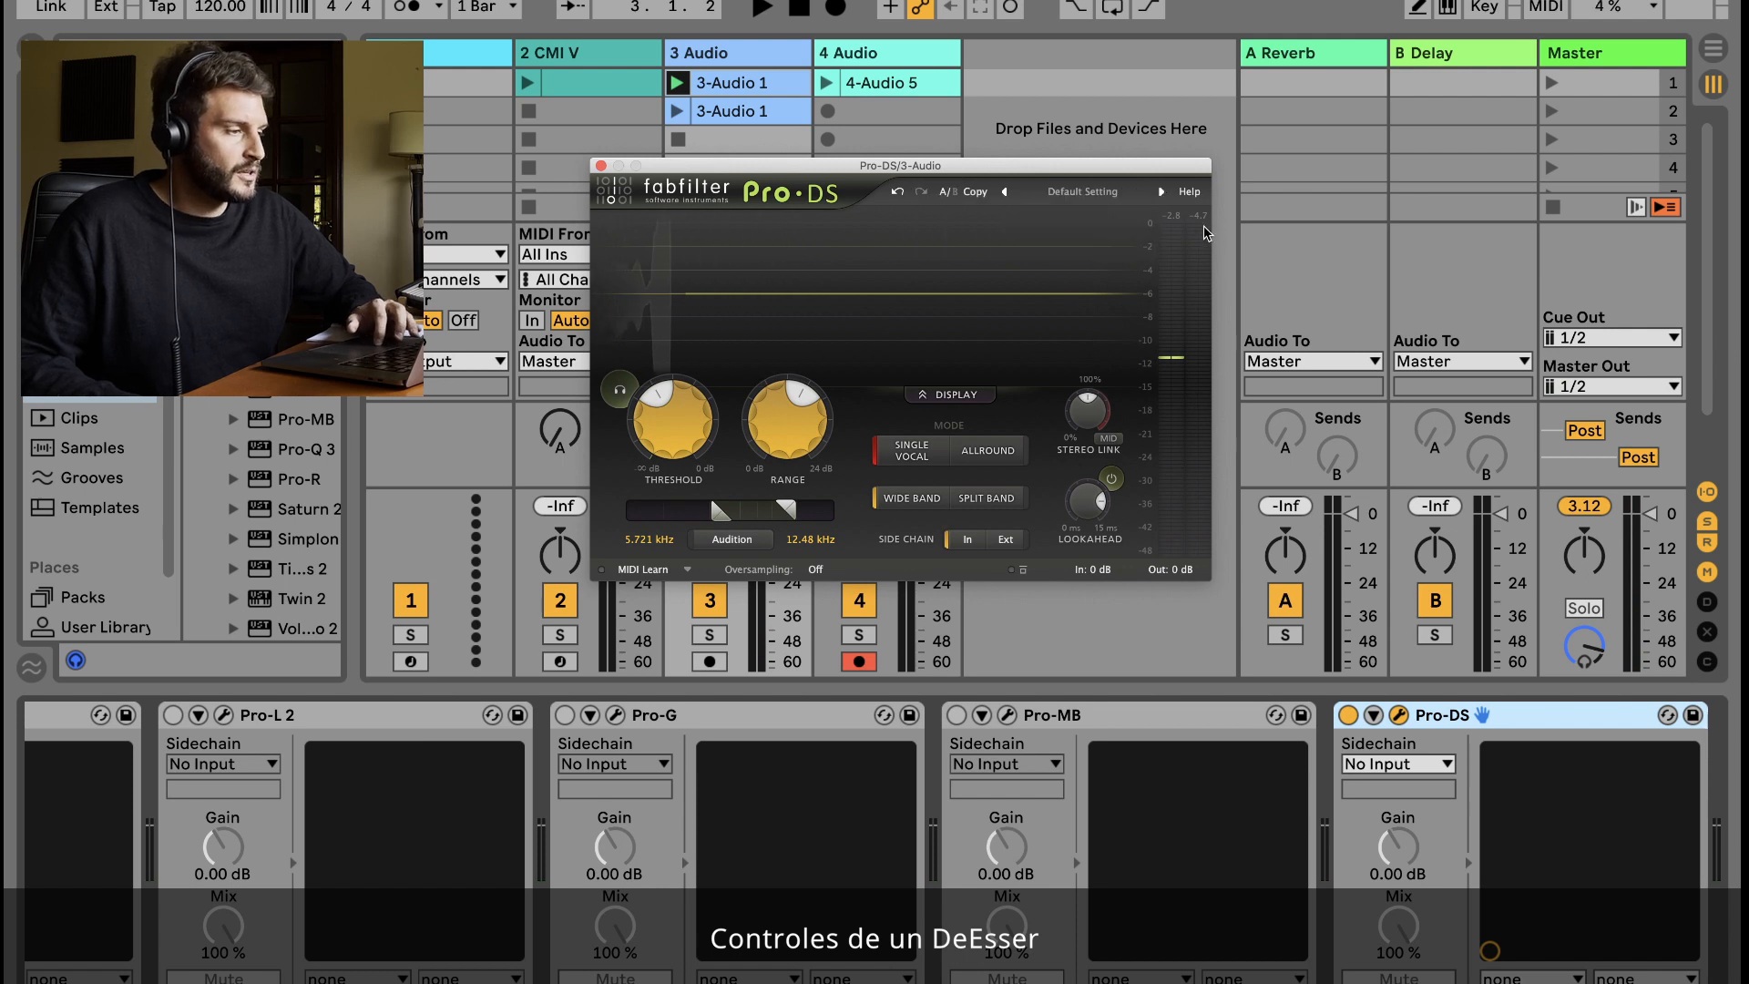
{"action": "key", "text": "space"}
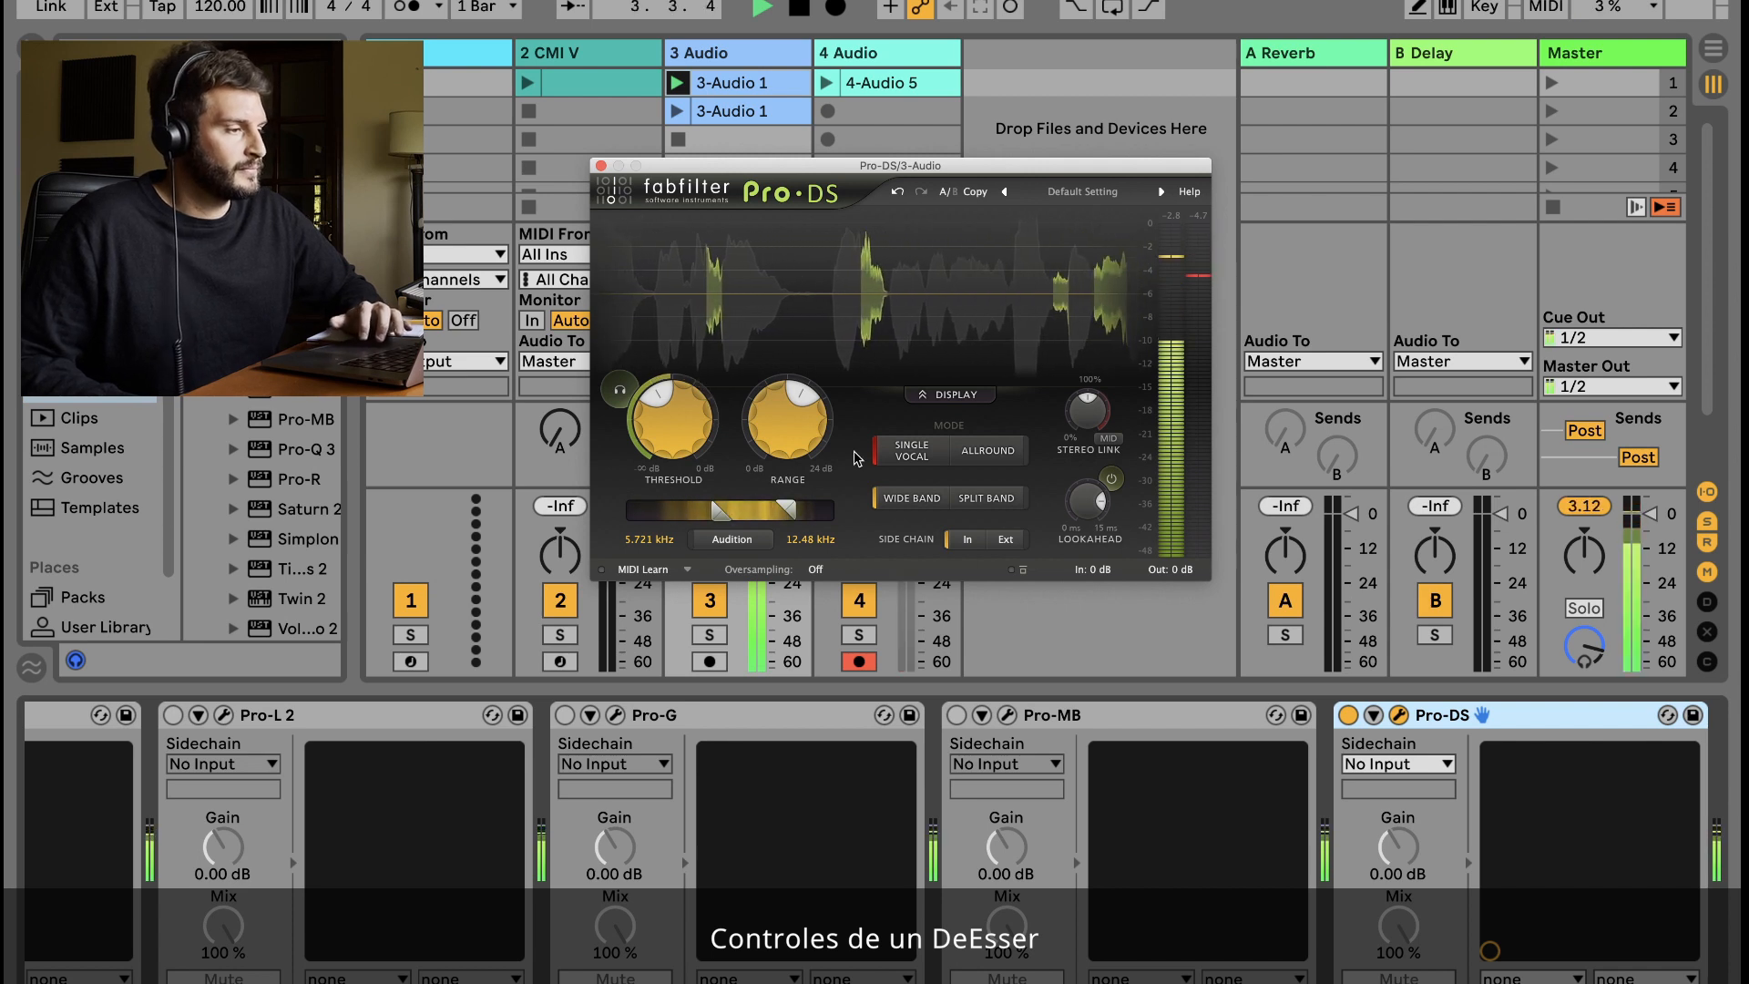
{"action": "key", "text": "space"}
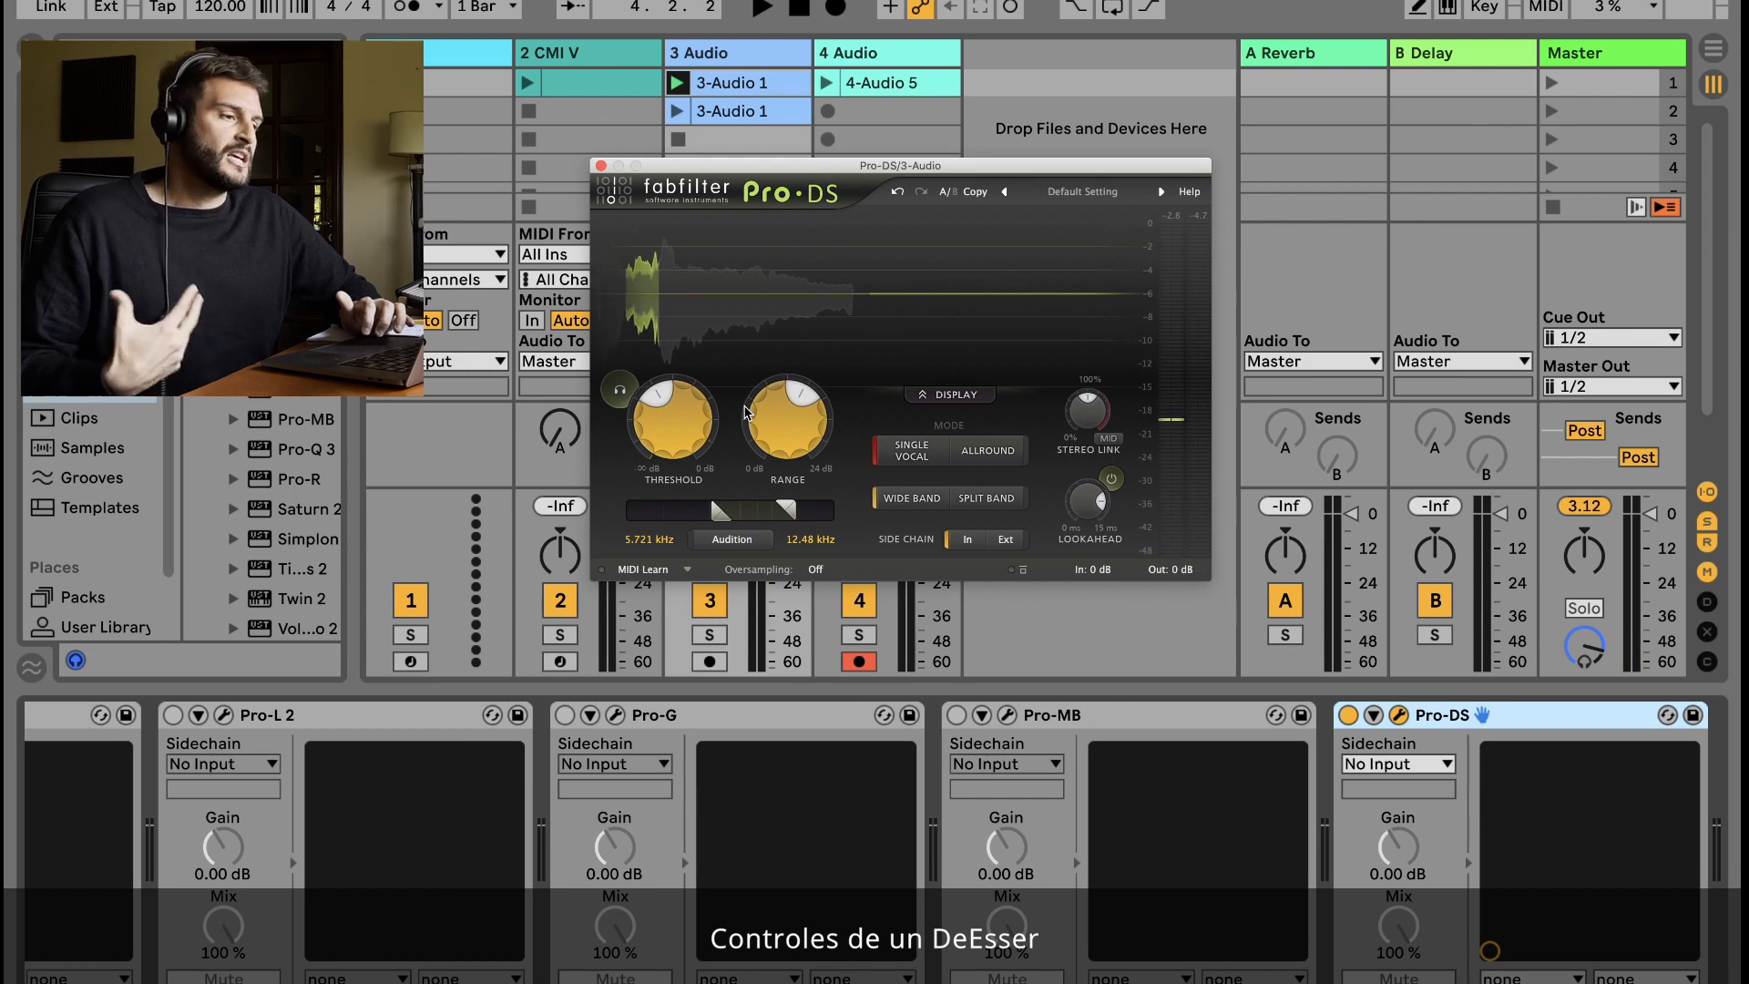
Try the Pro-DS range at 24 dB during playback, and reduce it to a moderate amount while listening.
{"action": "left_click_drag", "start_coordinate": [782, 428], "coordinate": [809, 319]}
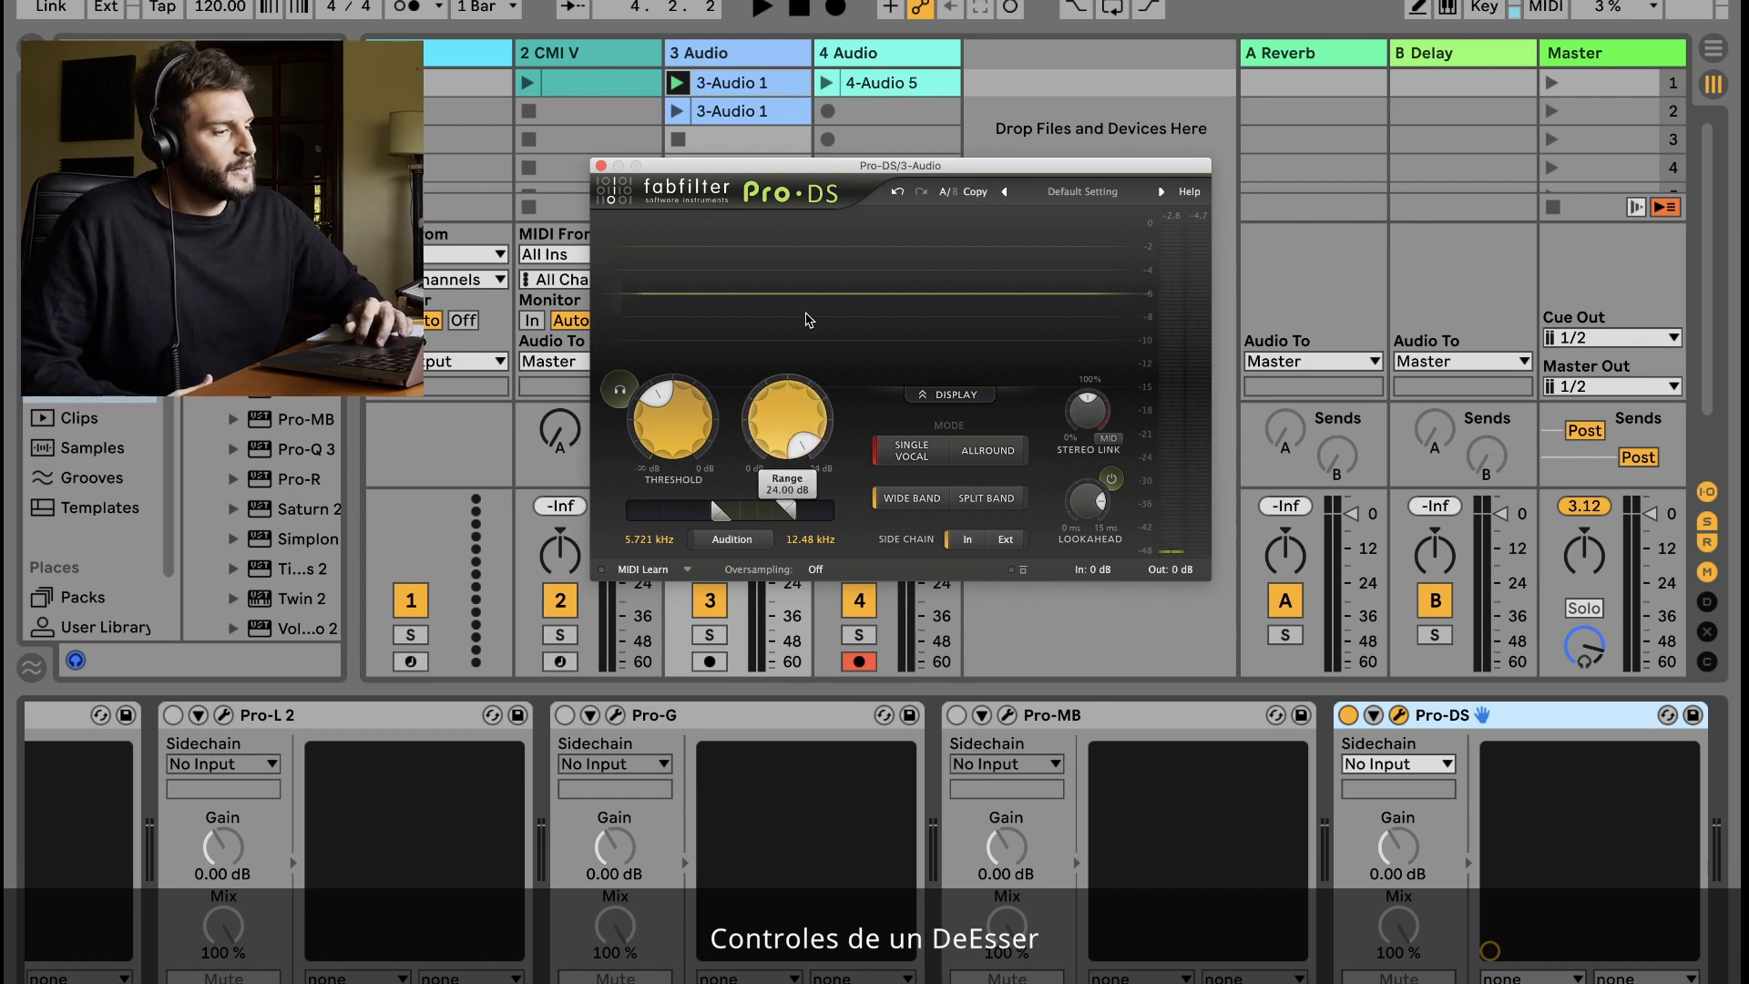
{"action": "key", "text": "space"}
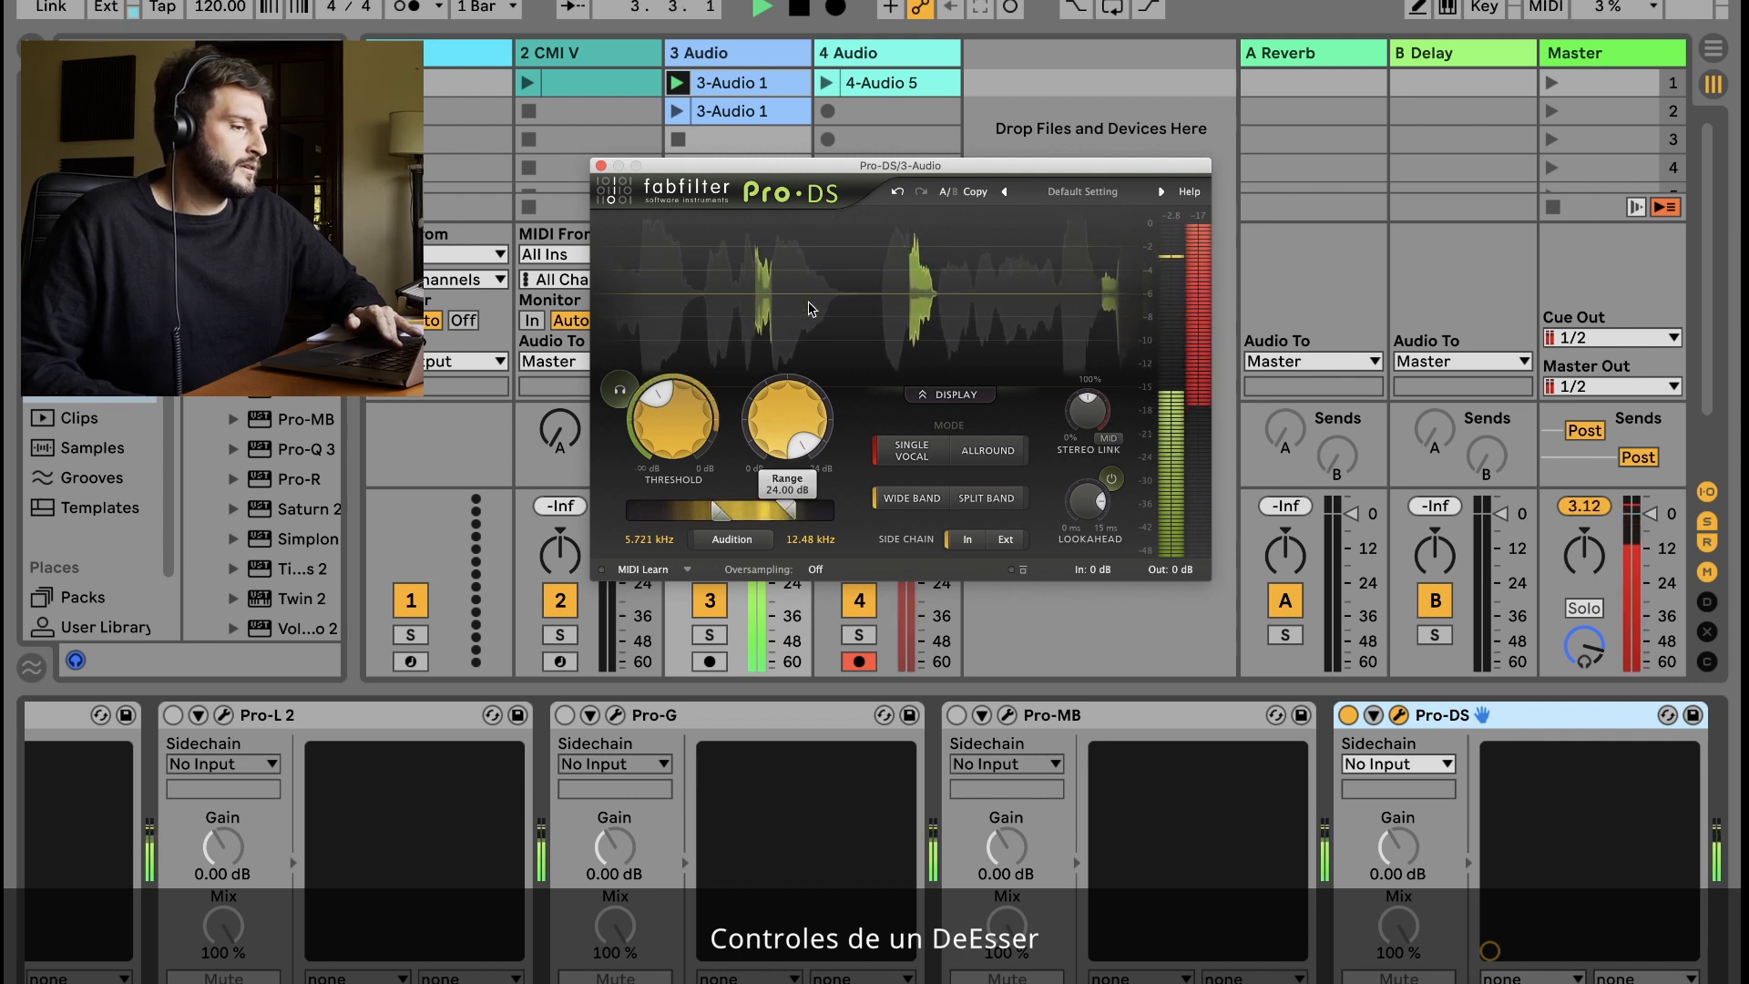
{"action": "key", "text": "space"}
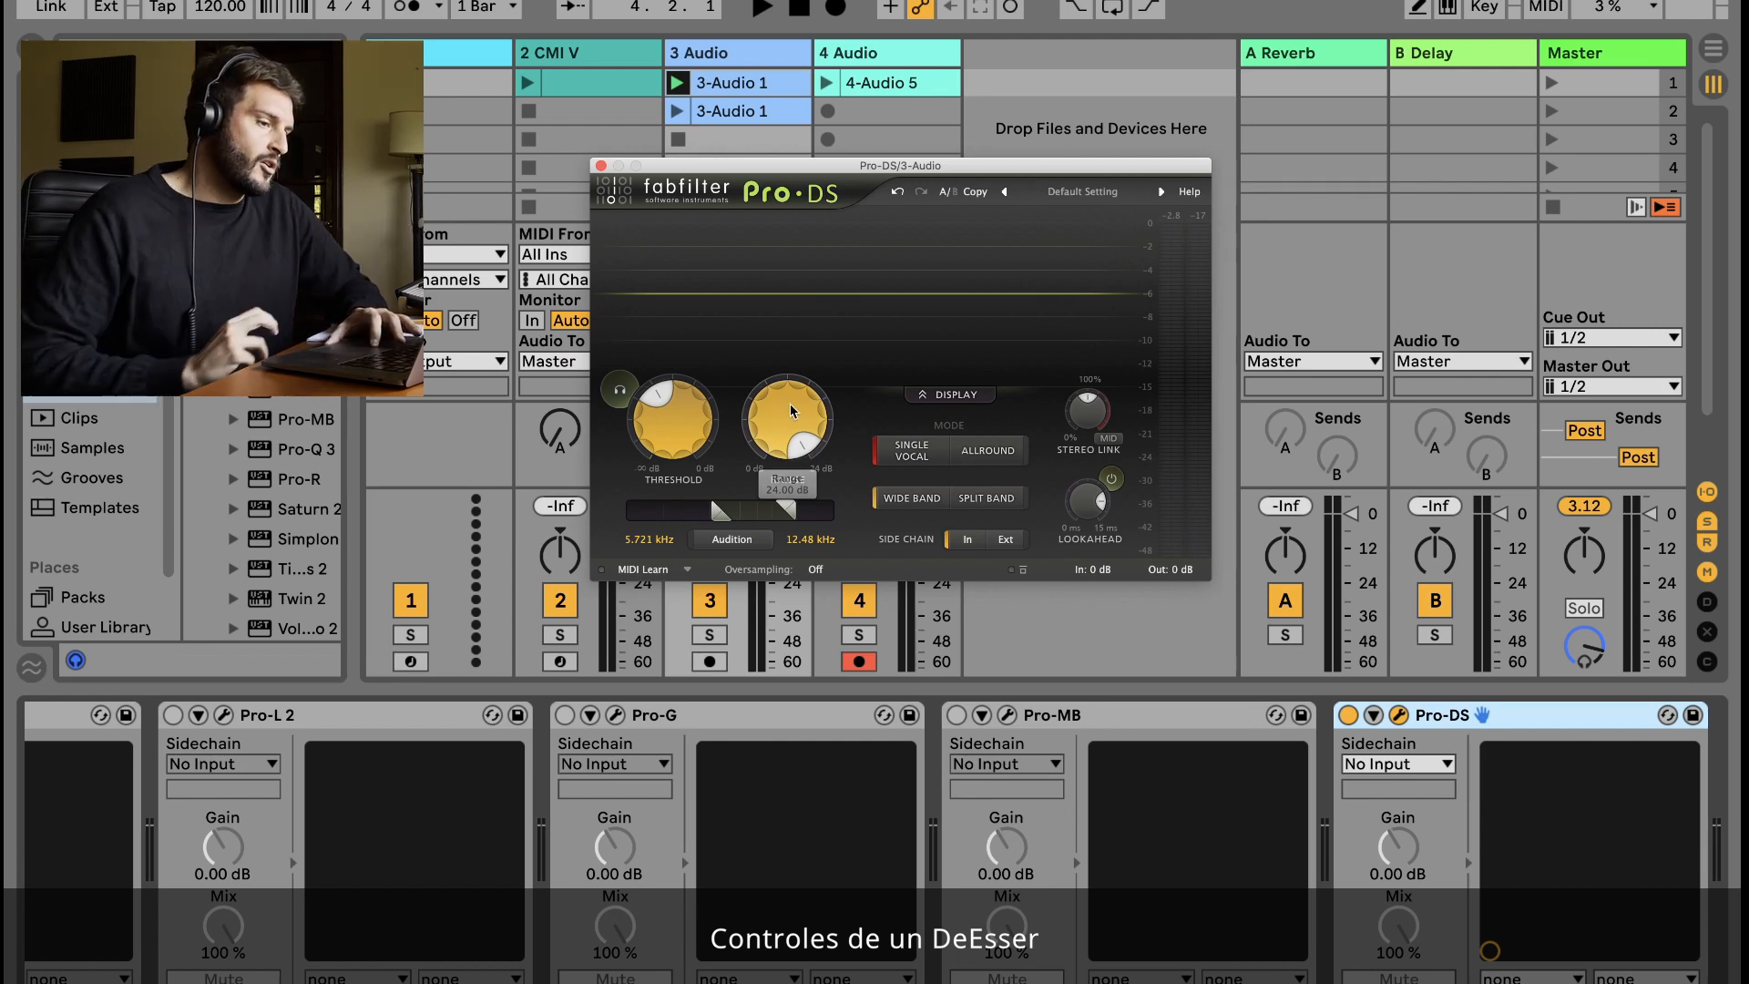
{"action": "key", "text": "space"}
{"action": "left_click_drag", "start_coordinate": [790, 419], "coordinate": [777, 497]}
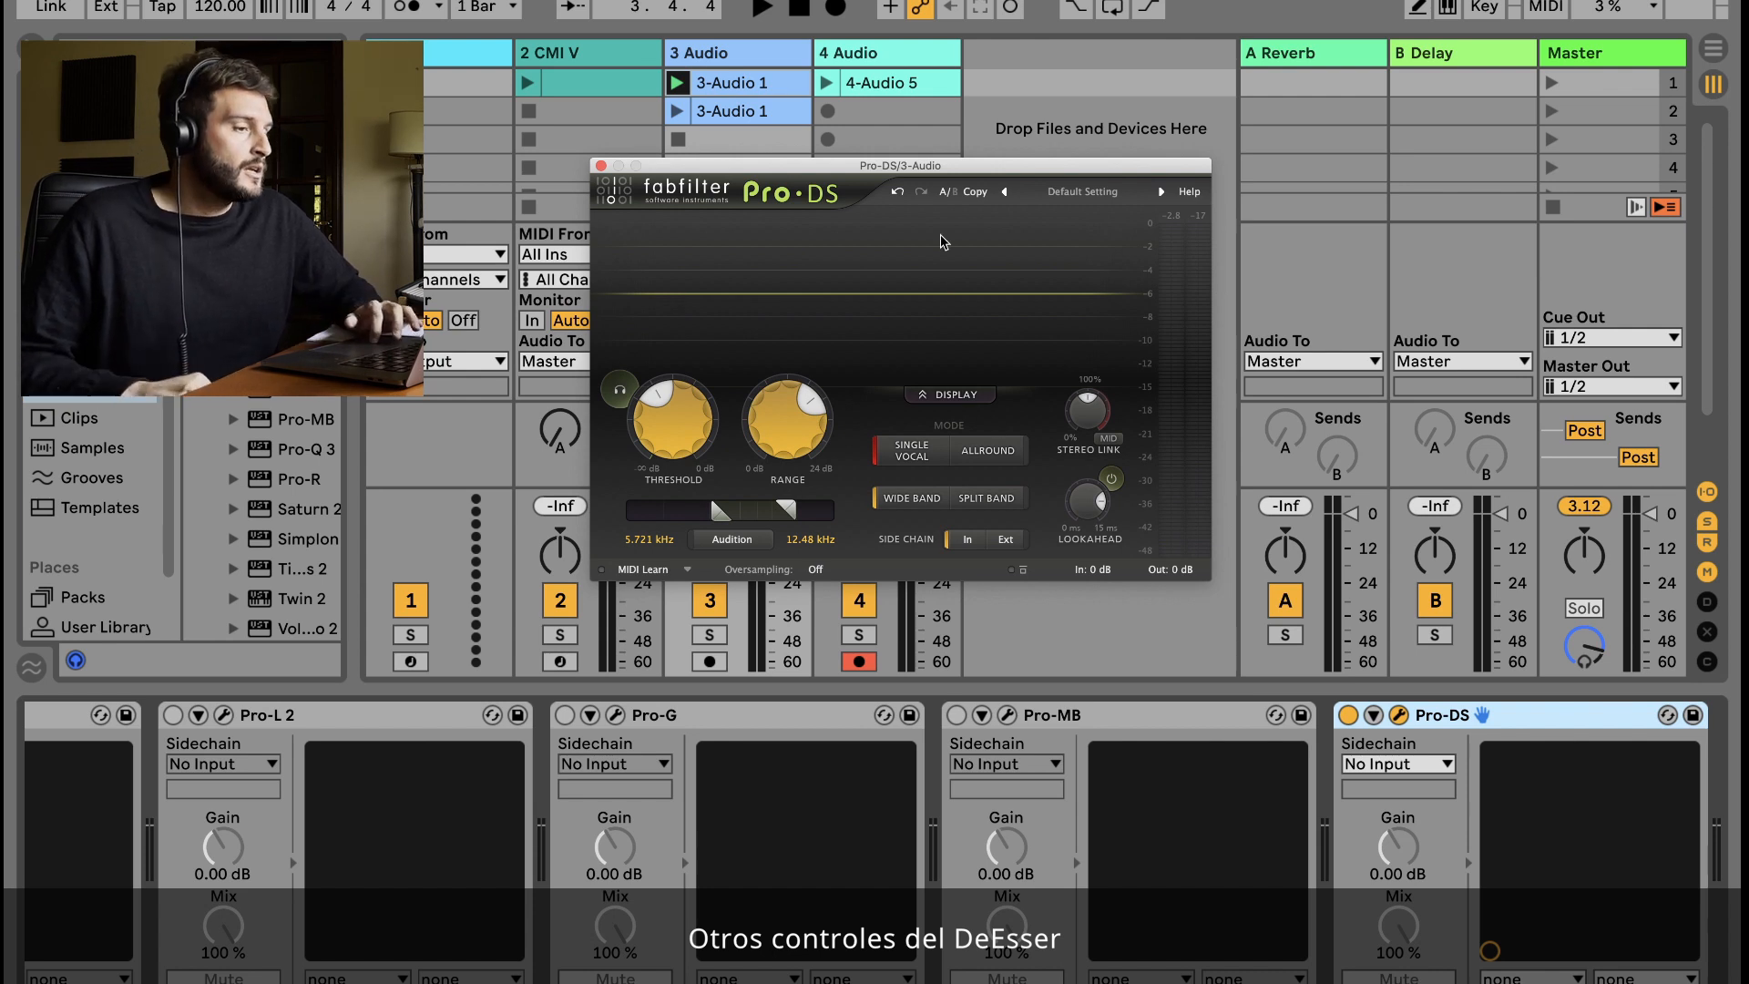
Reposition the Pro-DS window and read the description of its internal and external Side Chain options.
{"action": "left_click_drag", "start_coordinate": [979, 164], "coordinate": [806, 161]}
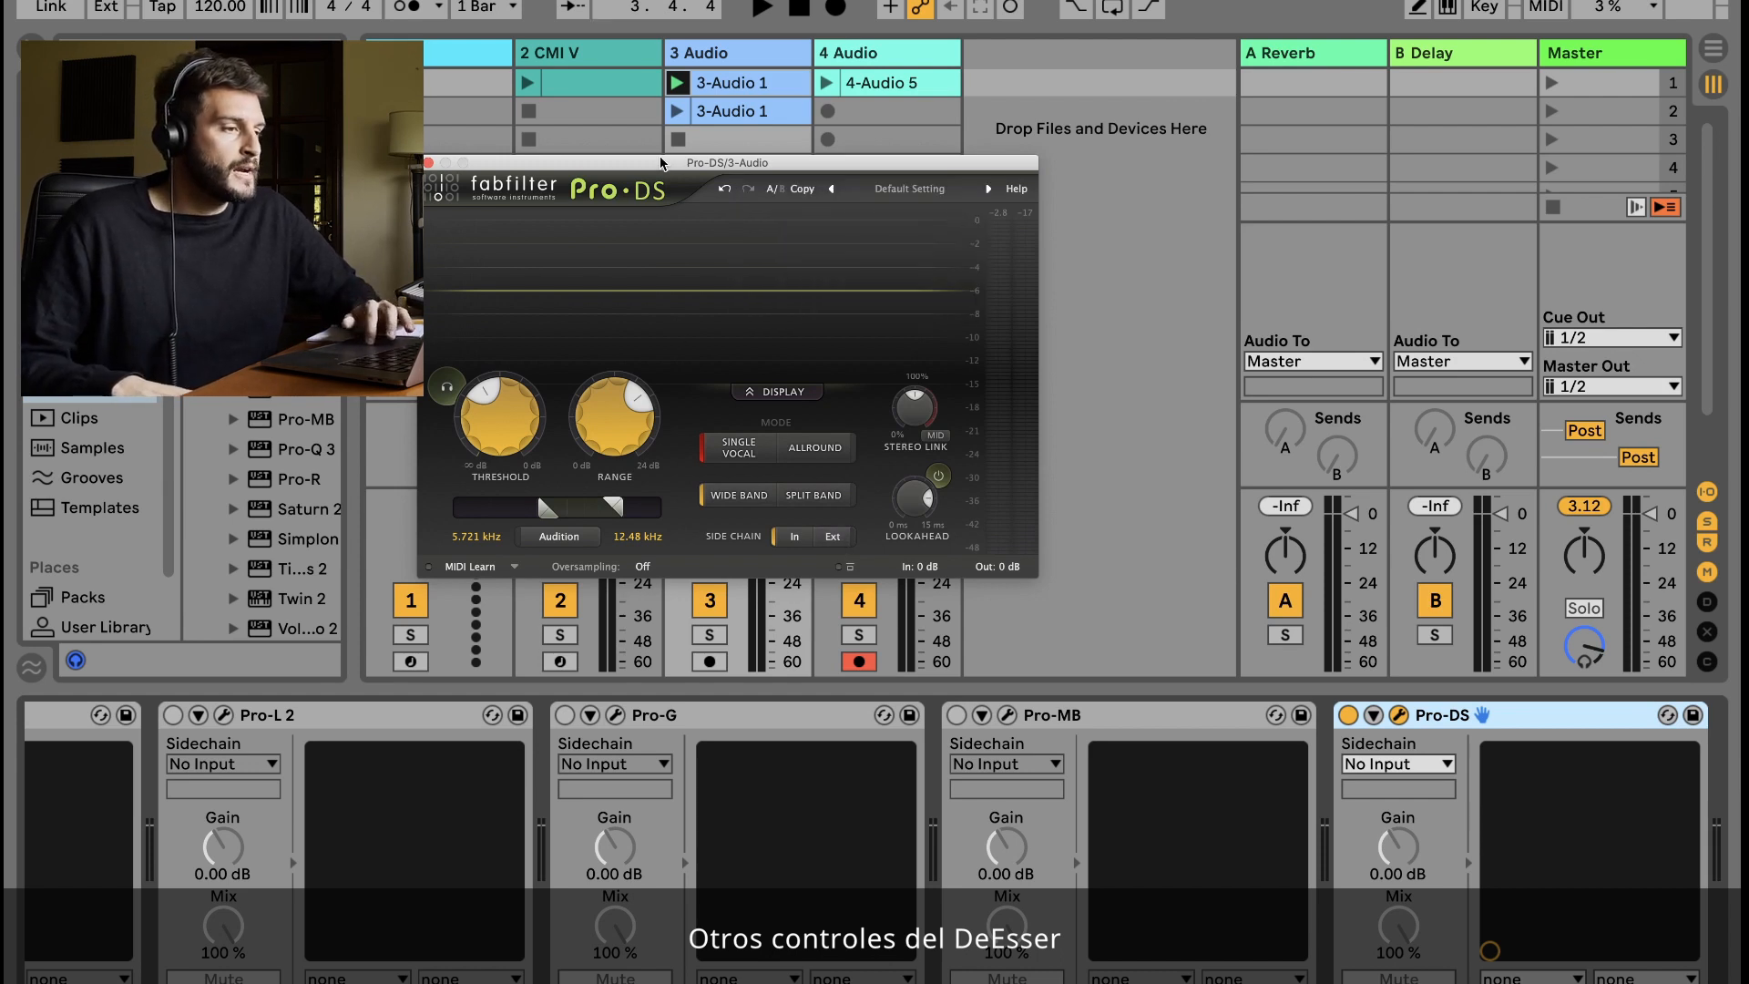
{"action": "left_click_drag", "start_coordinate": [661, 164], "coordinate": [810, 267]}
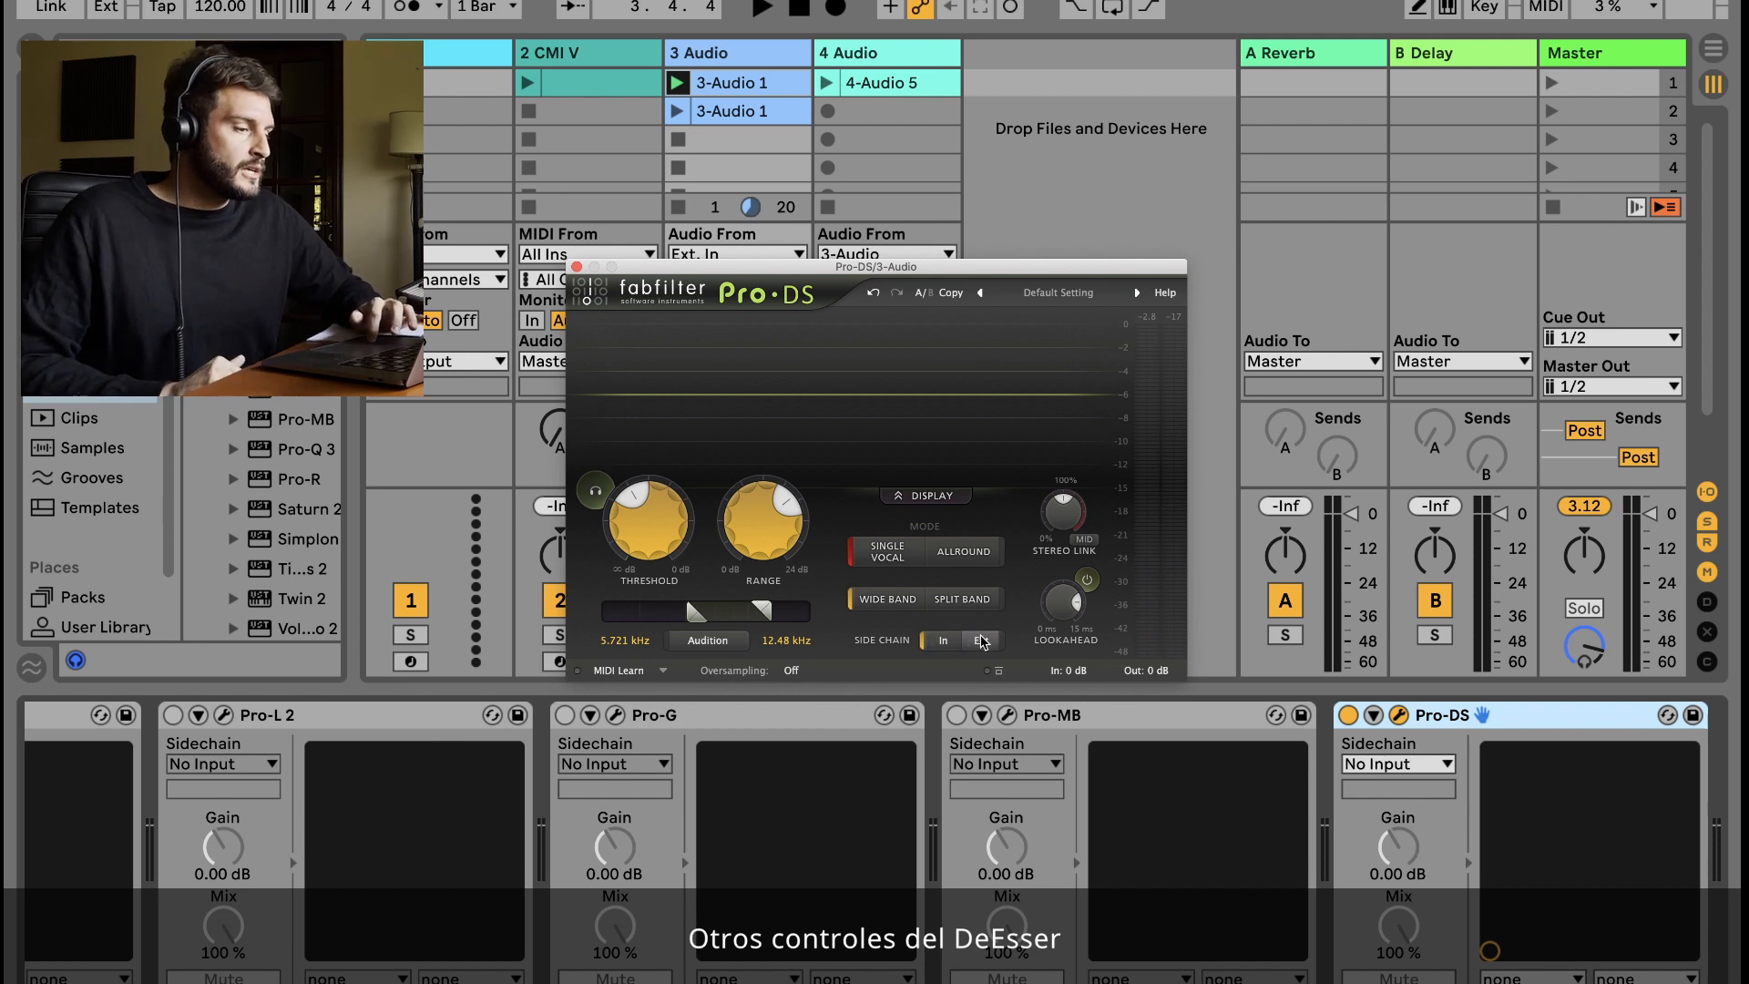
{"action": "mouse_move", "coordinate": [982, 640]}
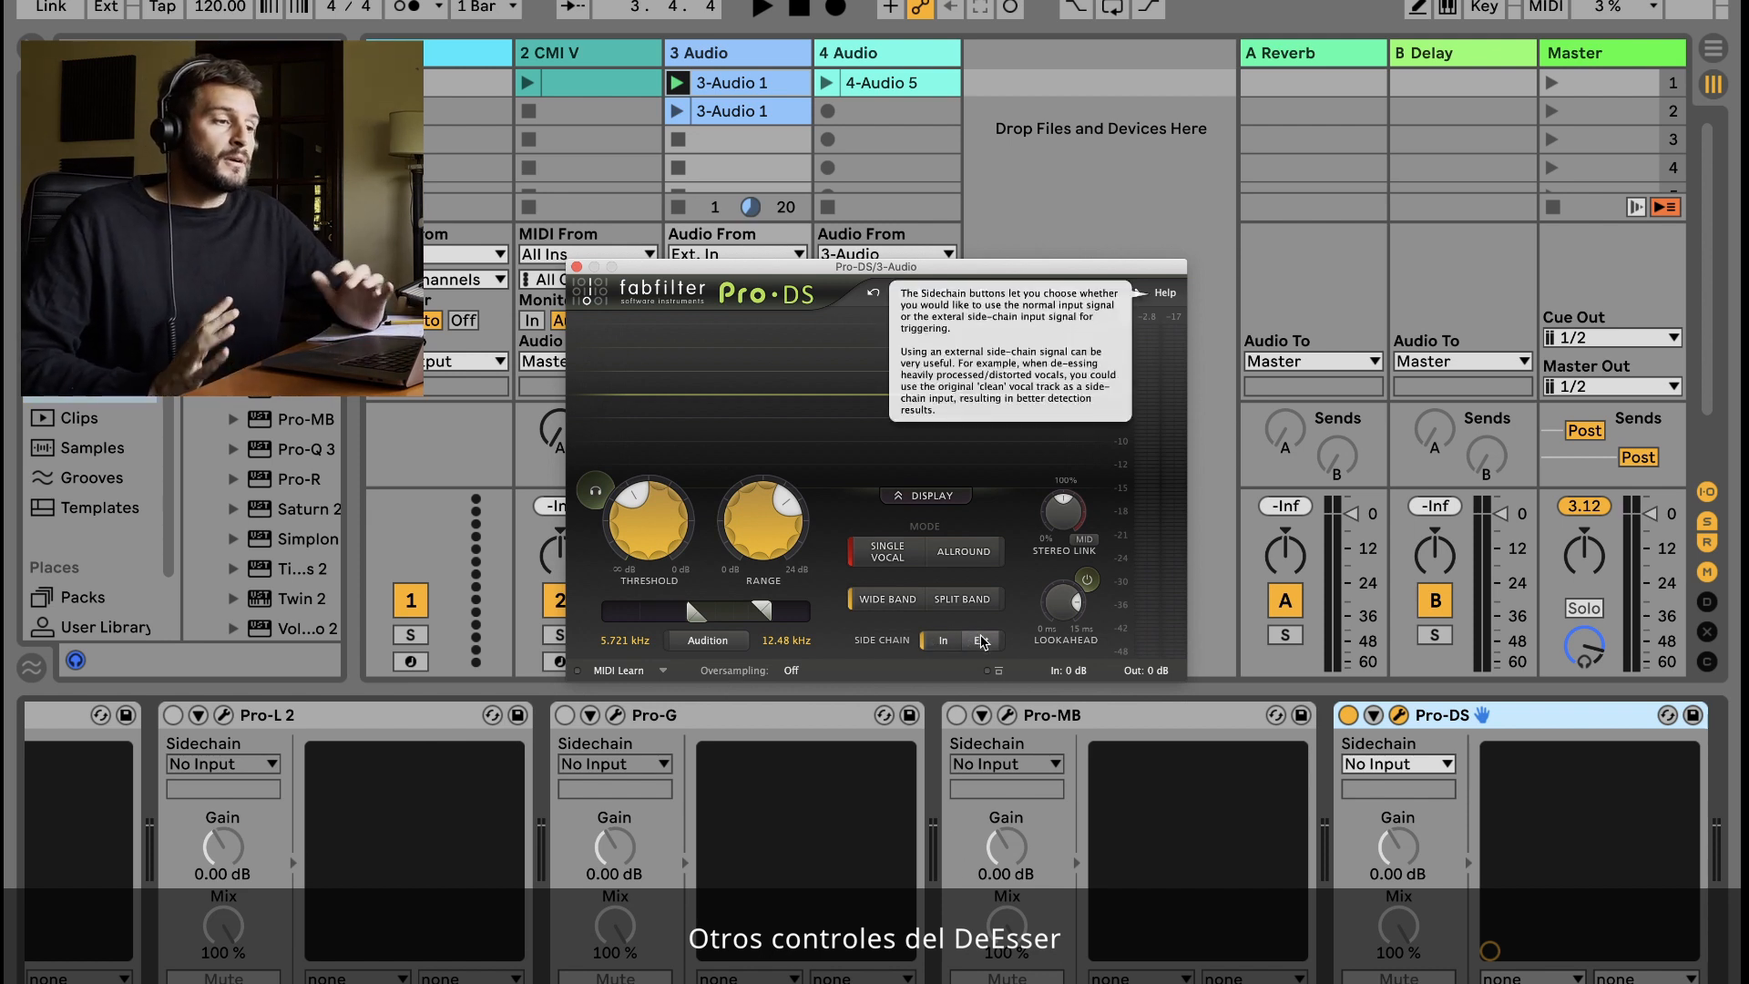